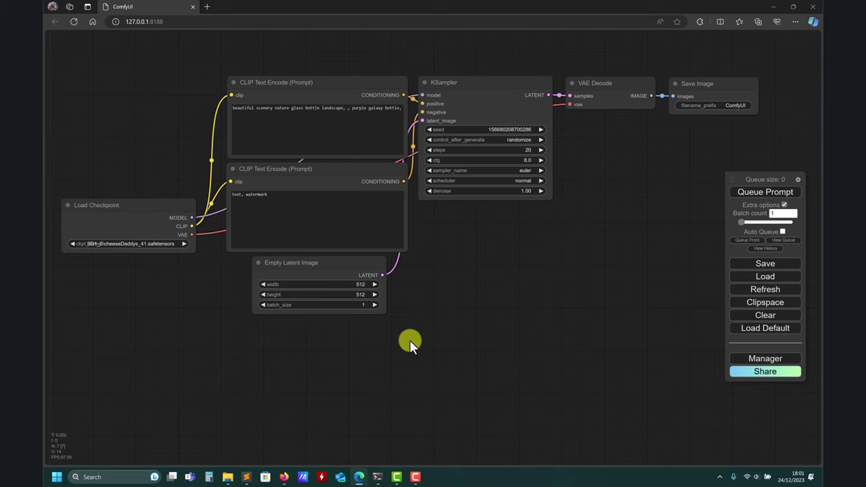
- Switch to Firefox and review the ComfyUI GitHub README from its features to the Windows installation instructions
mouse_move(284, 475)
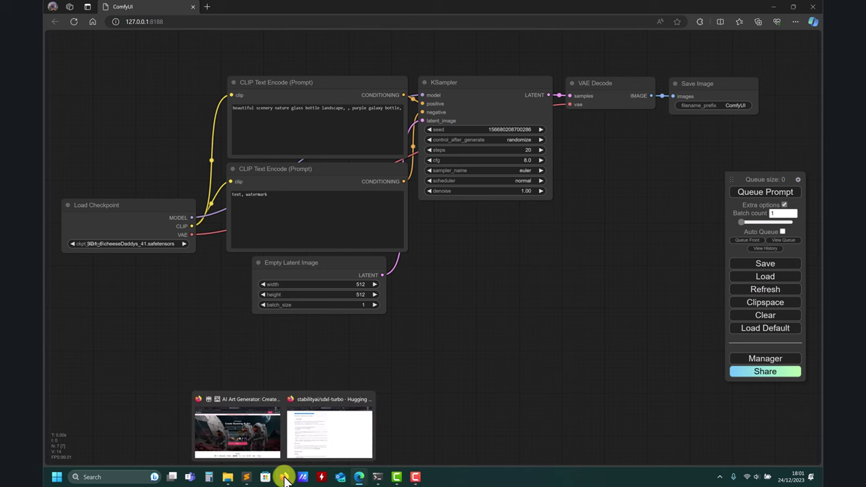
click(325, 450)
click(105, 10)
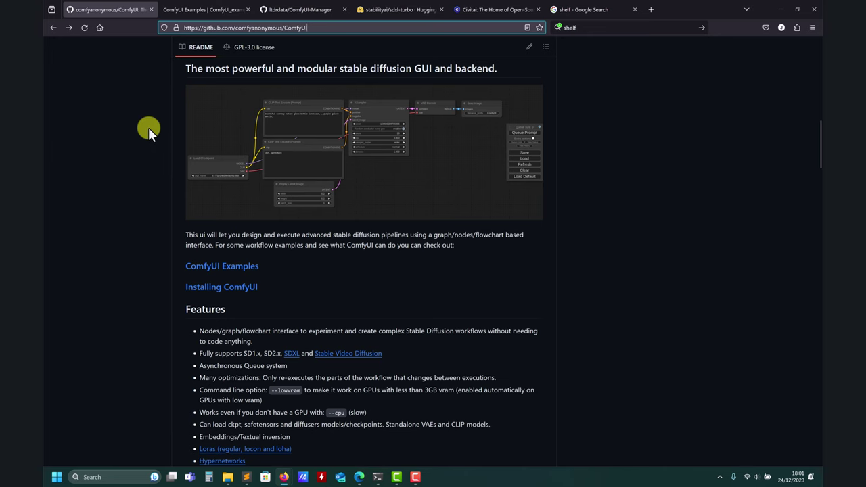
scroll(162, 144, down, 5)
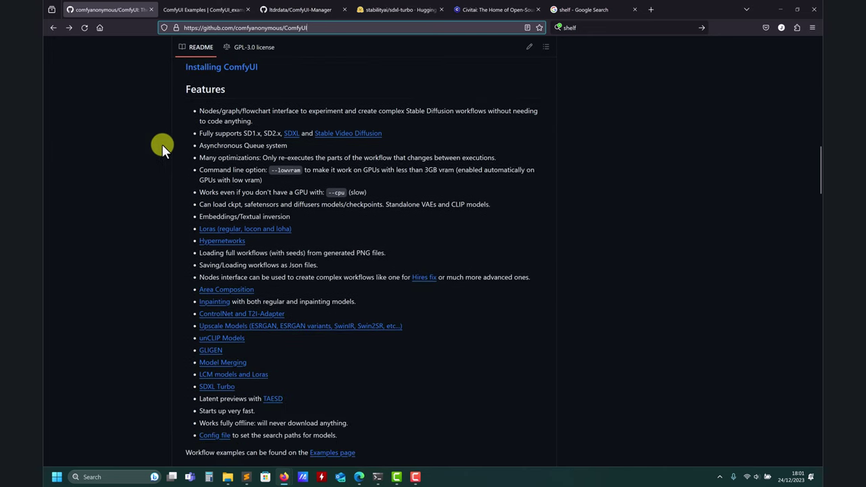
scroll(161, 144, down, 8)
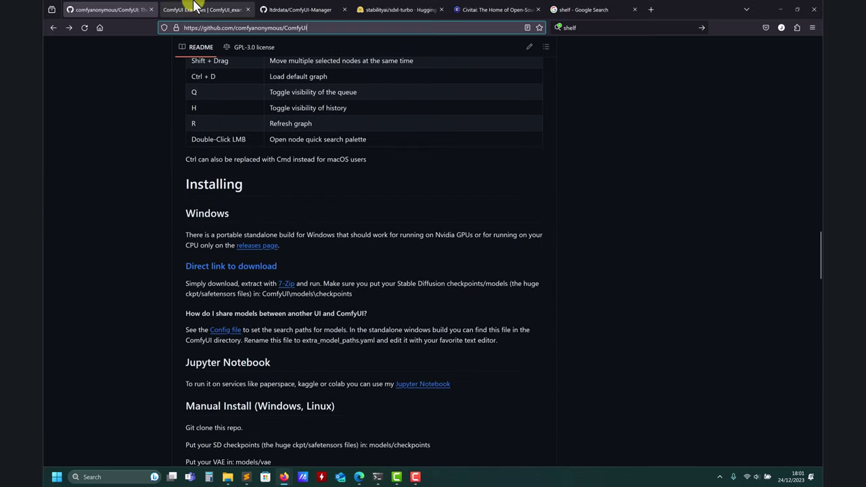
- View the ComfyUI-Manager repository and return to the introduction of the ComfyUI README
click(195, 7)
click(284, 6)
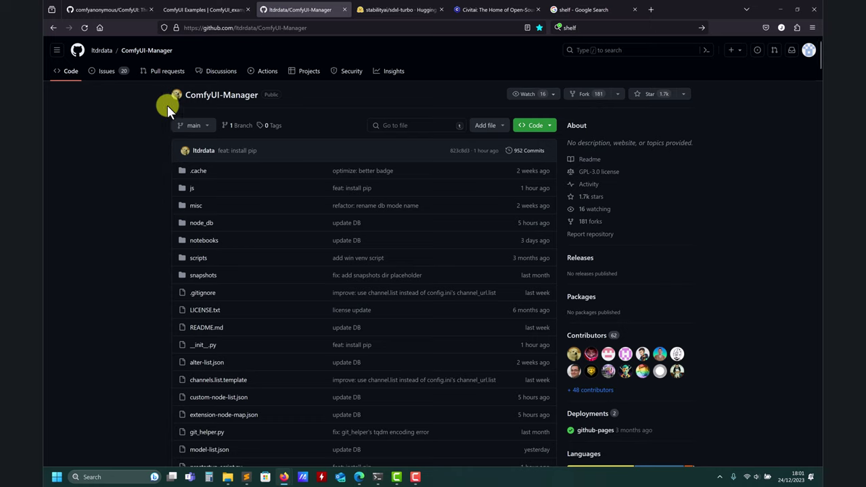
click(199, 9)
click(95, 11)
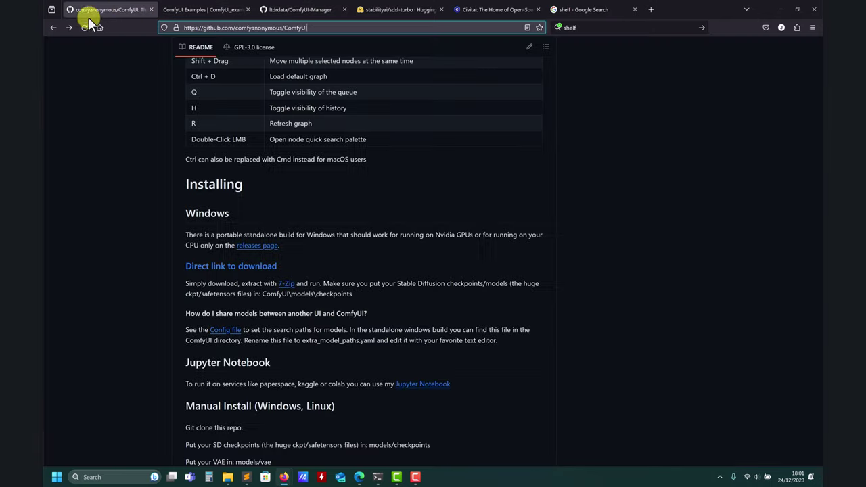
scroll(261, 232, up, 8)
scroll(261, 230, up, 10)
scroll(261, 231, down, 5)
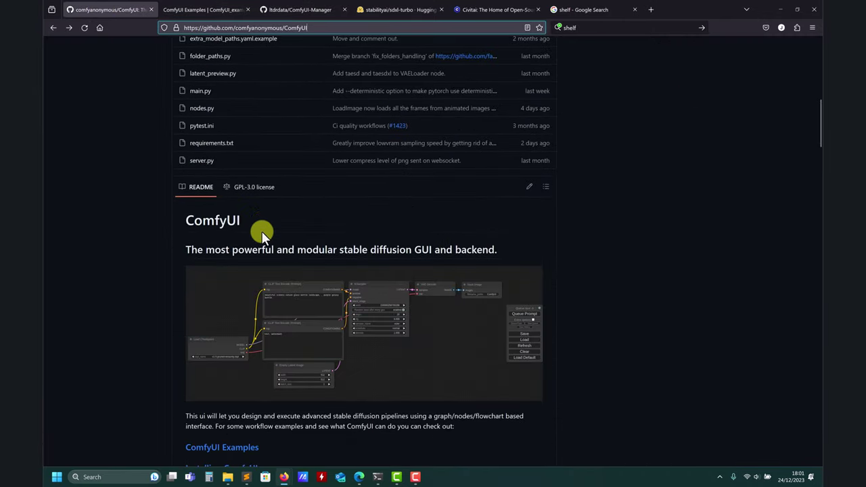
scroll(167, 320, down, 2)
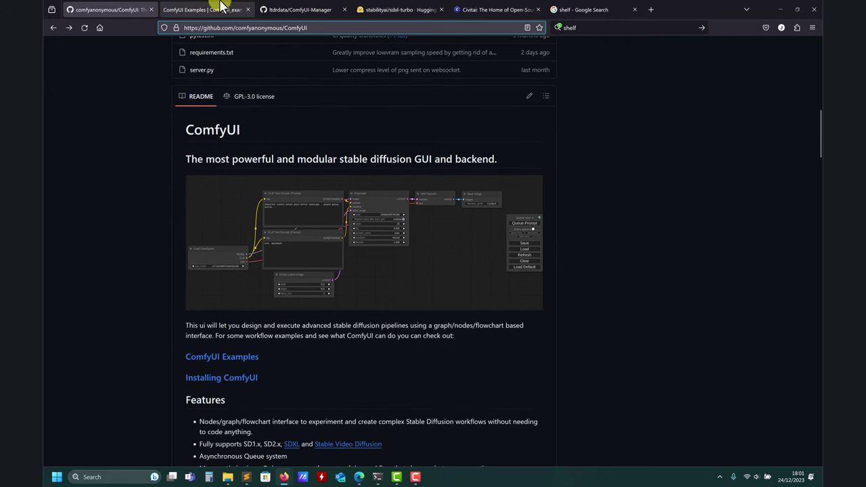
- Browse the advanced ComfyUI examples, view the Inpainting example page, and return to ComfyUI
click(217, 8)
scroll(162, 154, down, 3)
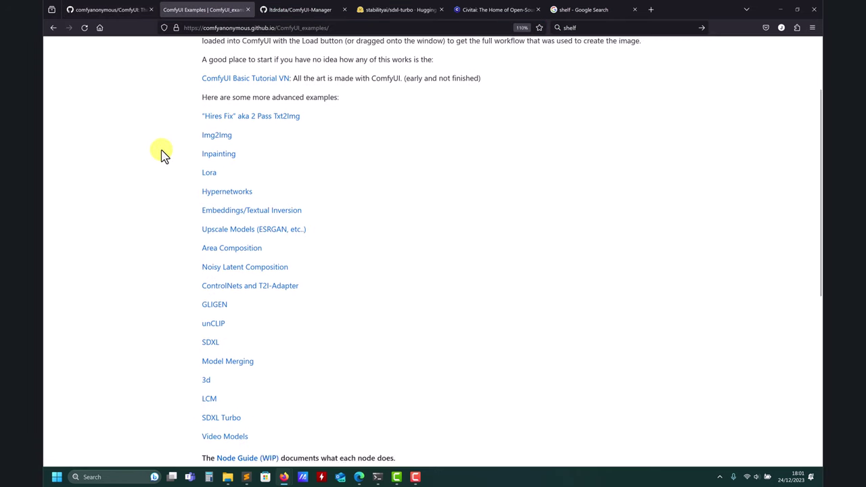
scroll(163, 155, up, 1)
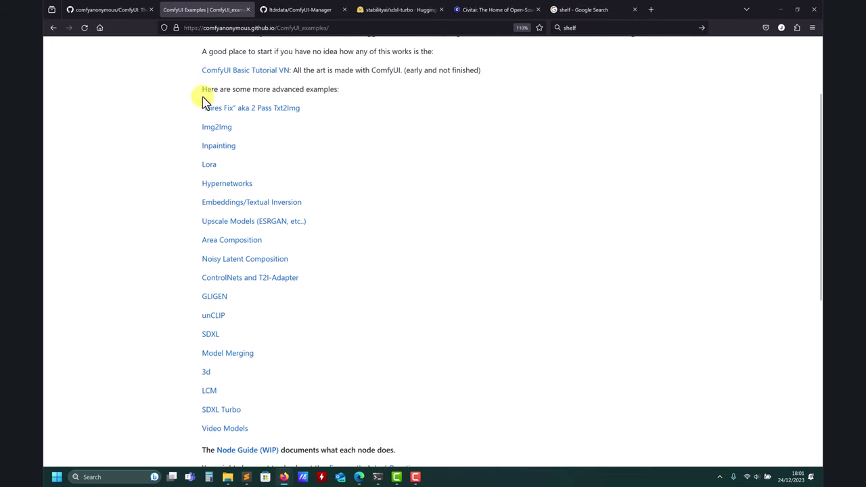
click(227, 149)
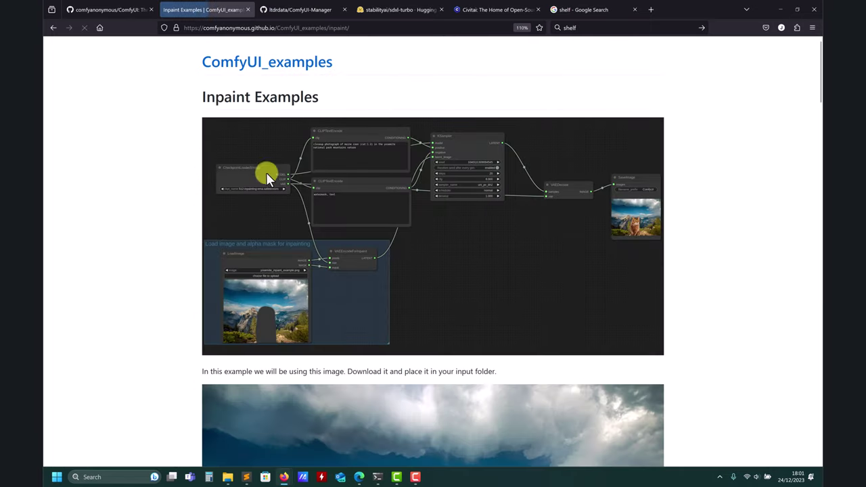
click(55, 28)
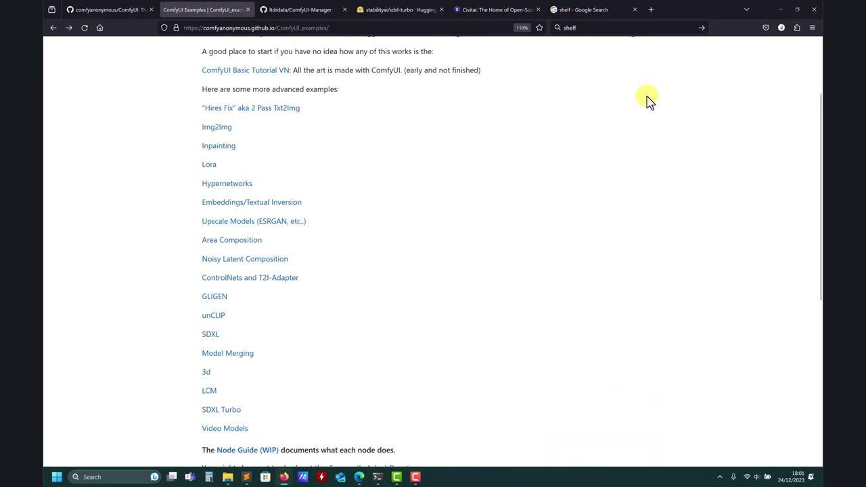
click(780, 9)
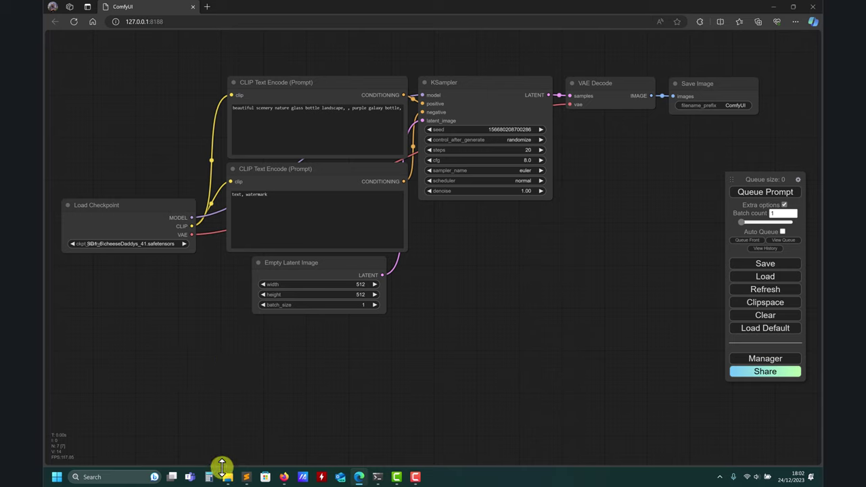
- Inspect the ComfyUI_windows_portable folder with the run_nvidia_gpu.bat launcher in File Explorer, and put the window away
mouse_move(228, 478)
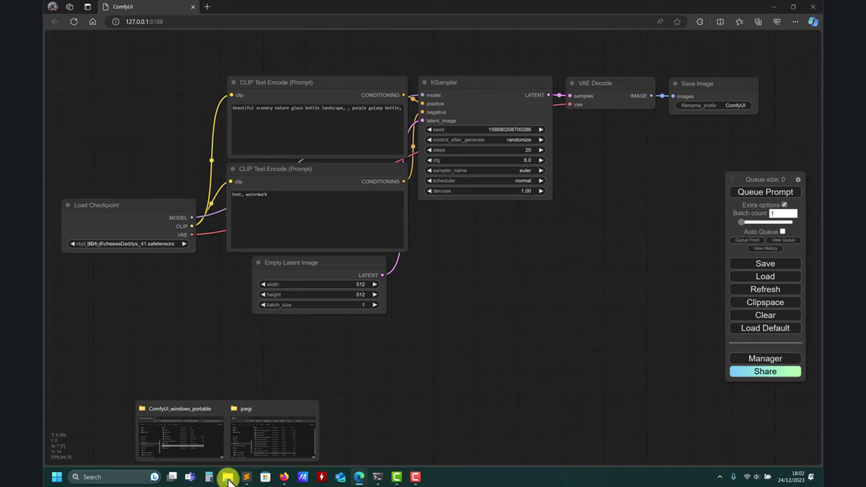
click(203, 447)
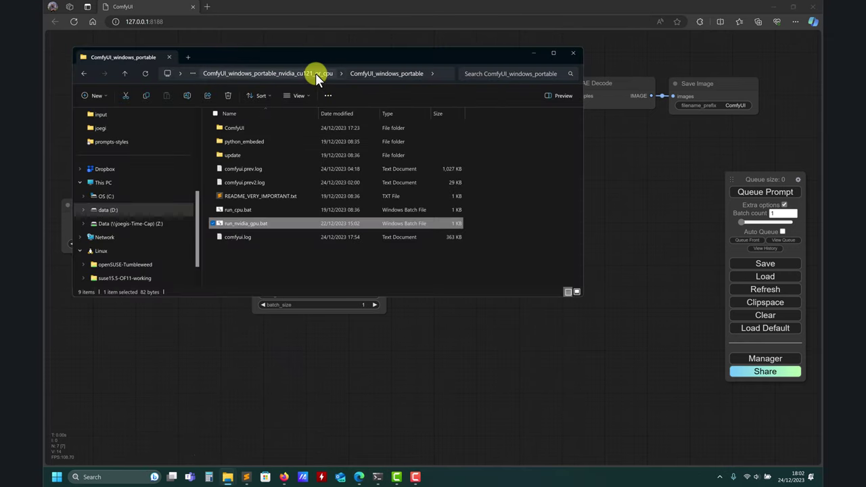
click(534, 53)
- Load the SDXL_TURBO_text2img-clean.json workflow from the personal workflows folder into ComfyUI
mouse_move(230, 475)
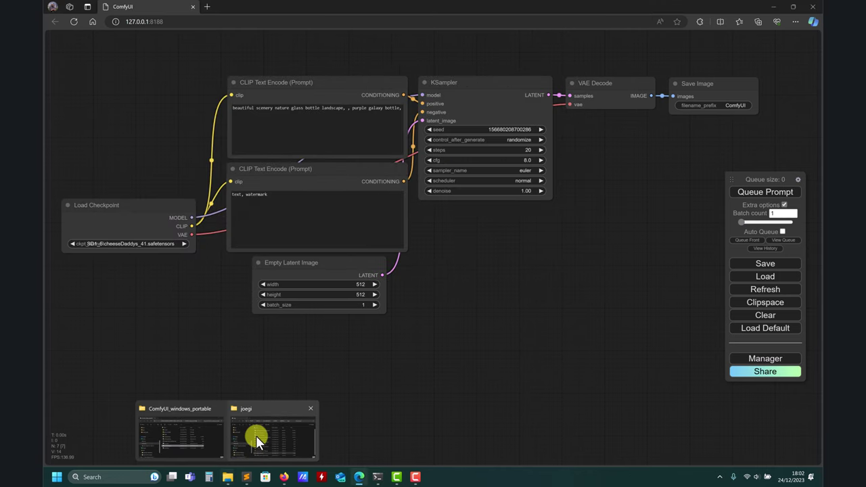
click(255, 436)
click(281, 276)
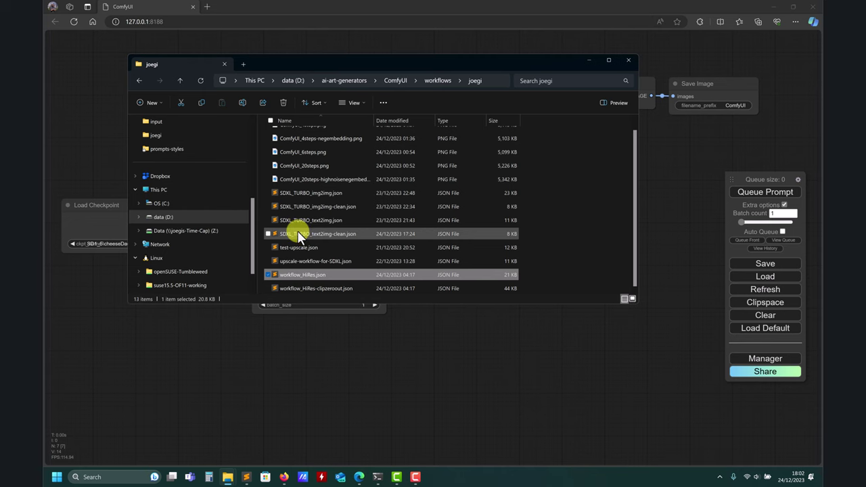
drag(298, 237, 339, 361)
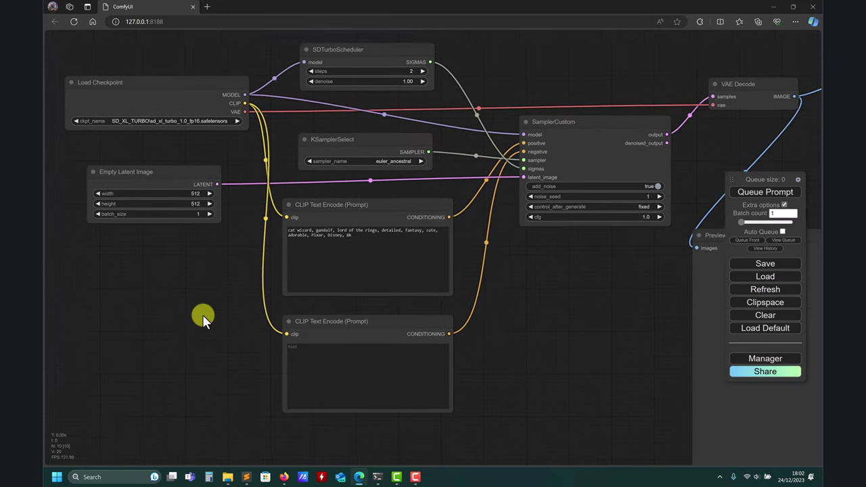
drag(203, 314, 203, 317)
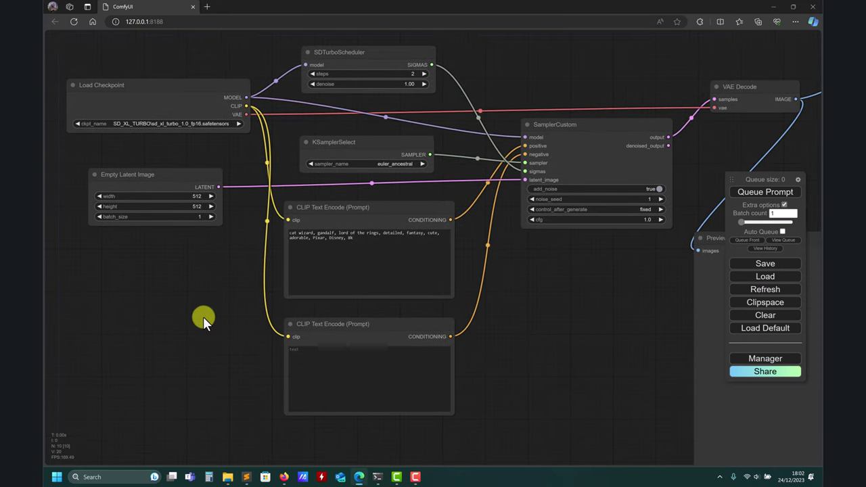
- Replace the current graph with ComfyUI's default workflow
click(758, 327)
click(476, 68)
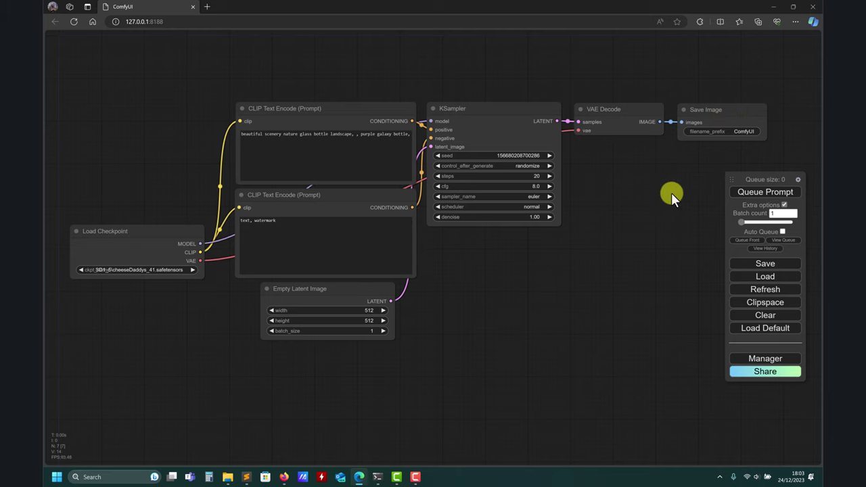
drag(617, 234, 621, 210)
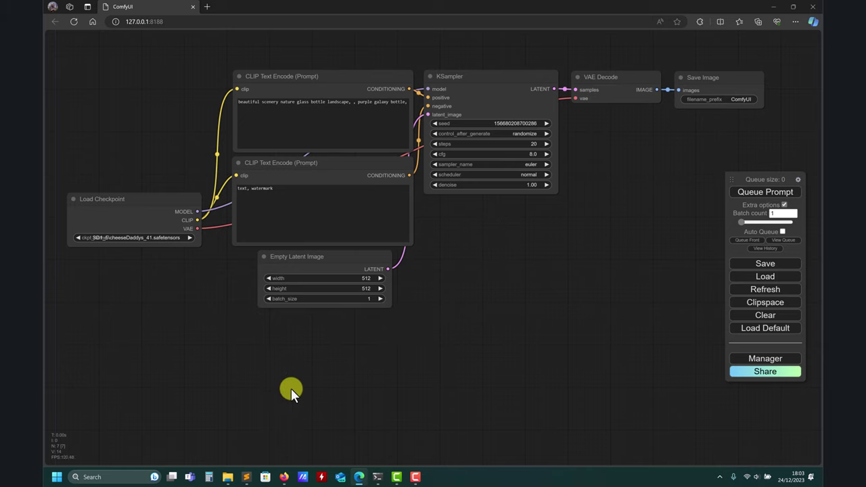
- Review the stabilityai/sdxl-turbo model page on Hugging Face in Firefox, including its evaluation charts, and return to ComfyUI
mouse_move(287, 477)
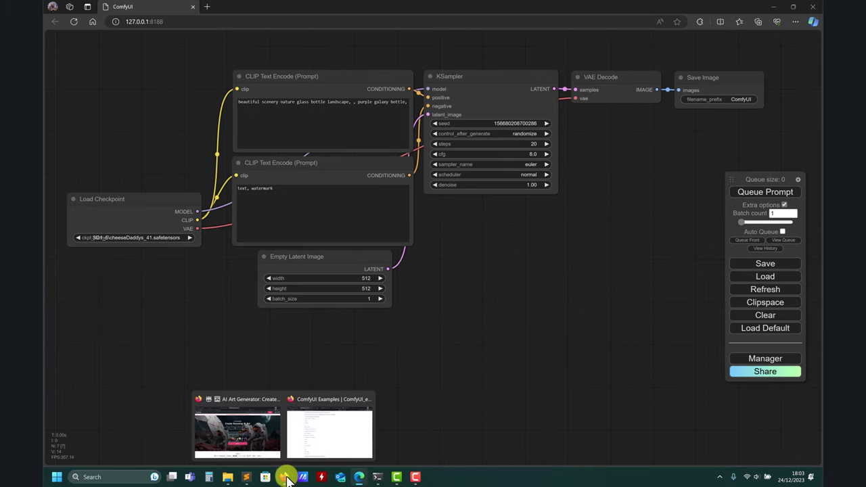
click(304, 446)
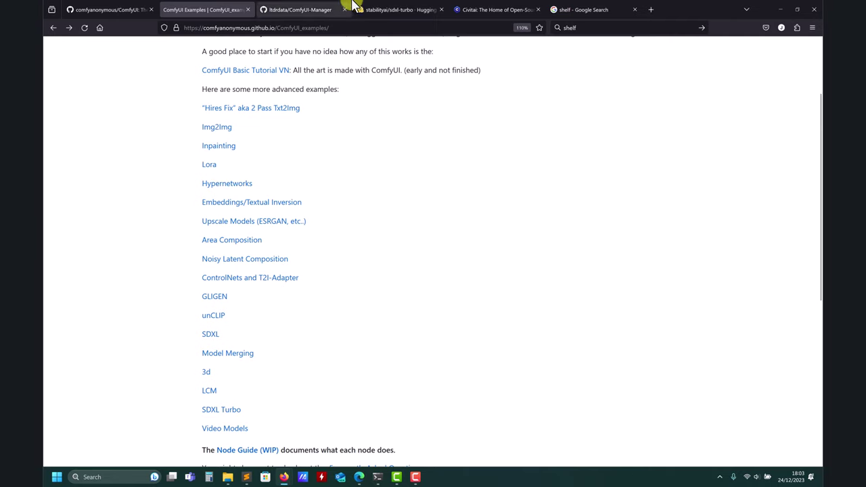
click(352, 7)
scroll(280, 179, up, 5)
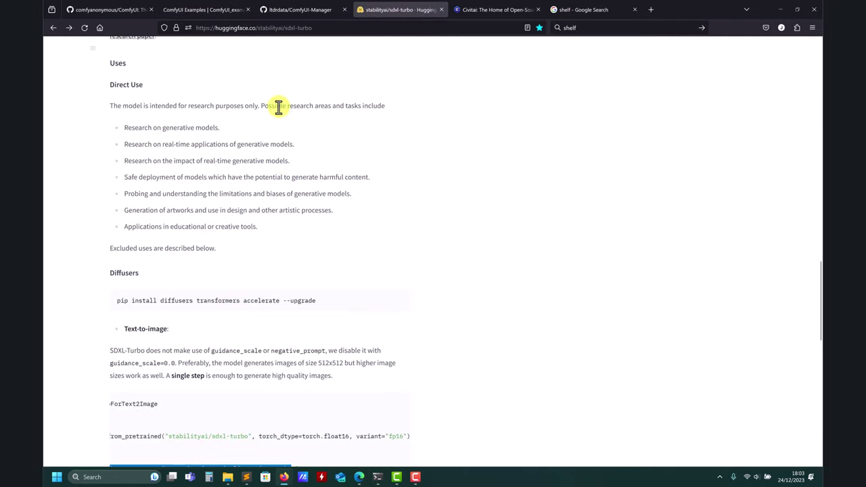
scroll(278, 106, up, 6)
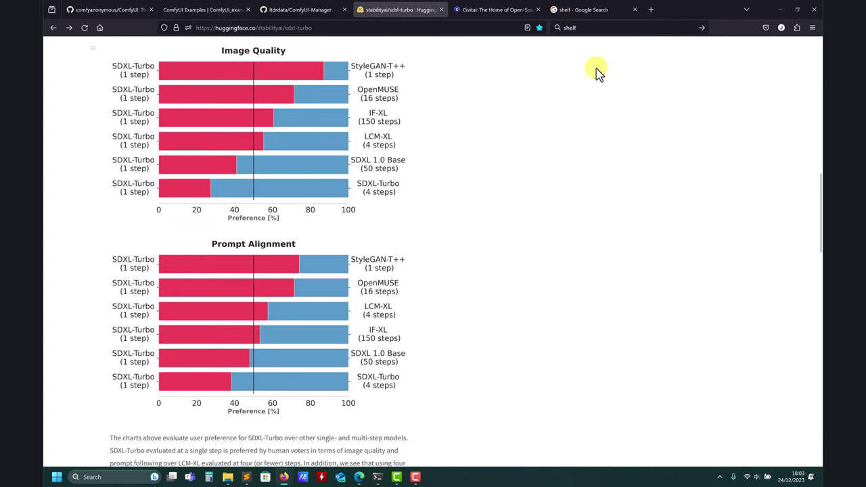
click(780, 9)
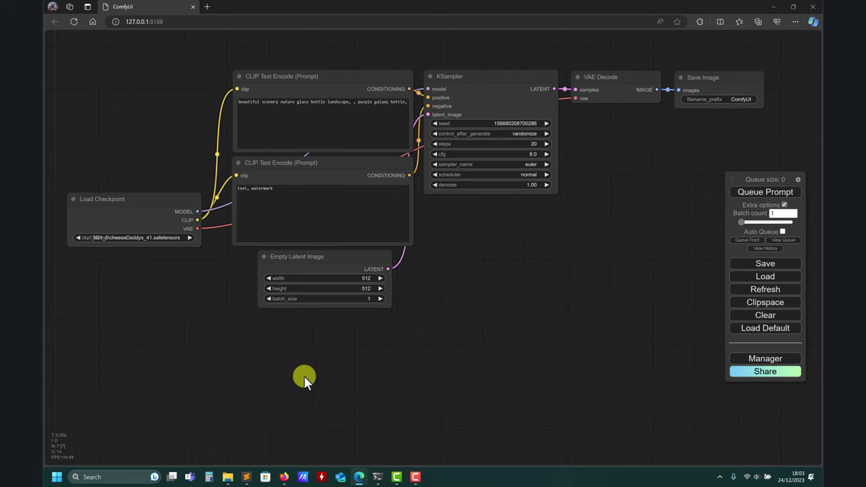
- Load SDXL_TURBO_text2img-clean.json from the personal workflows folder onto the ComfyUI canvas in place of the default workflow
mouse_move(228, 472)
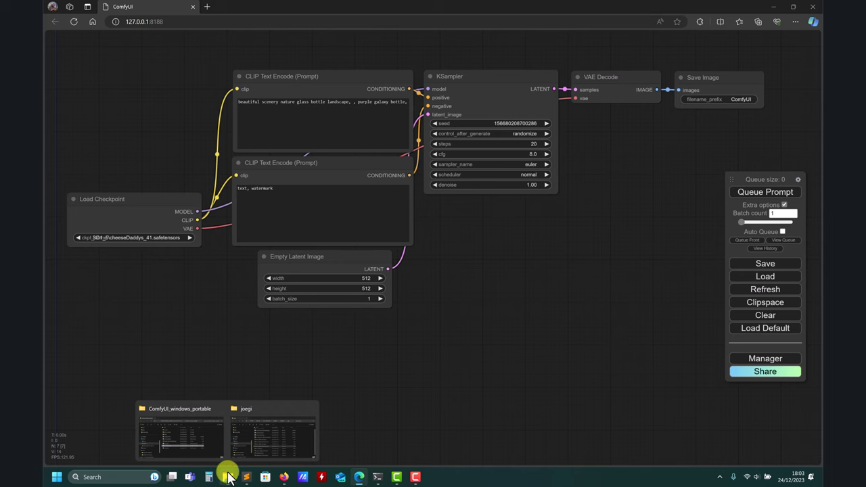
click(260, 439)
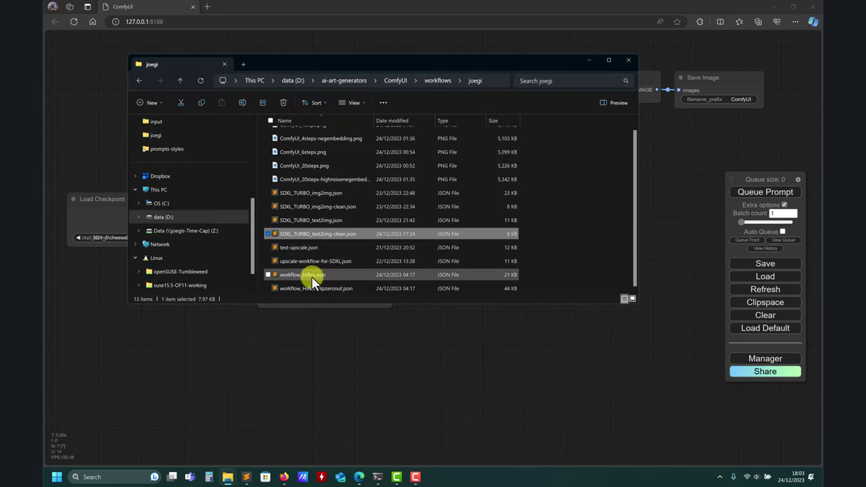
drag(314, 236, 332, 355)
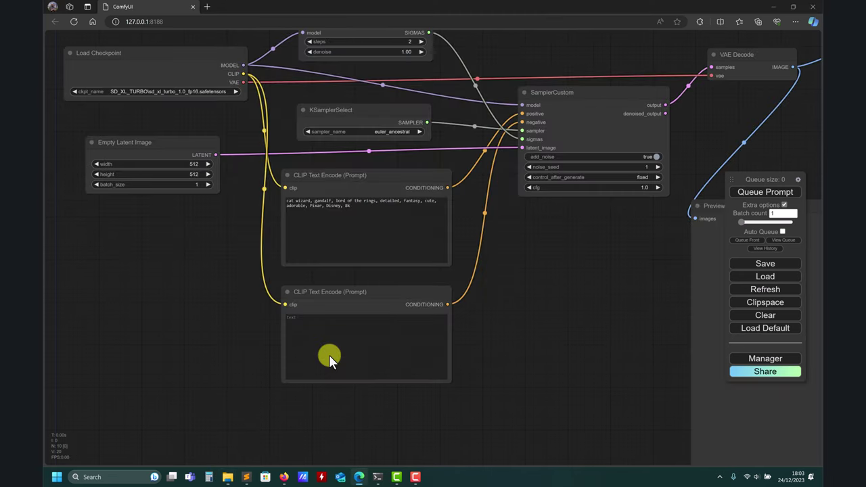
drag(537, 284, 410, 276)
scroll(561, 291, down, 2)
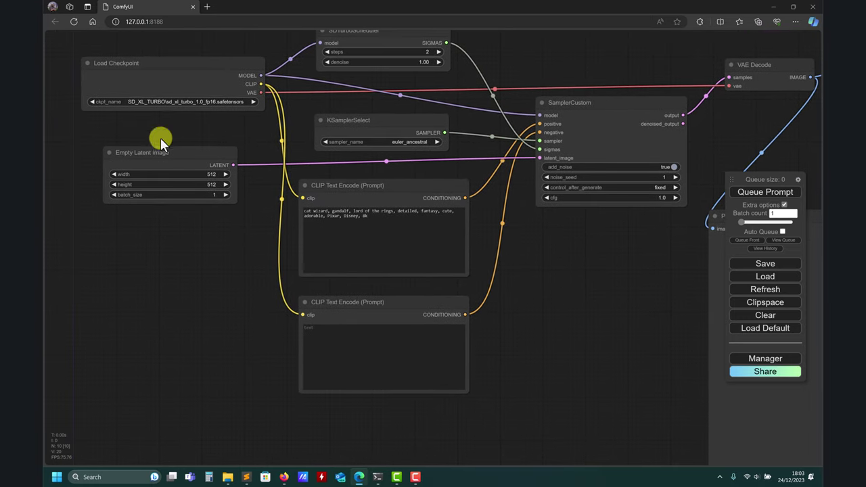
scroll(142, 290, up, 2)
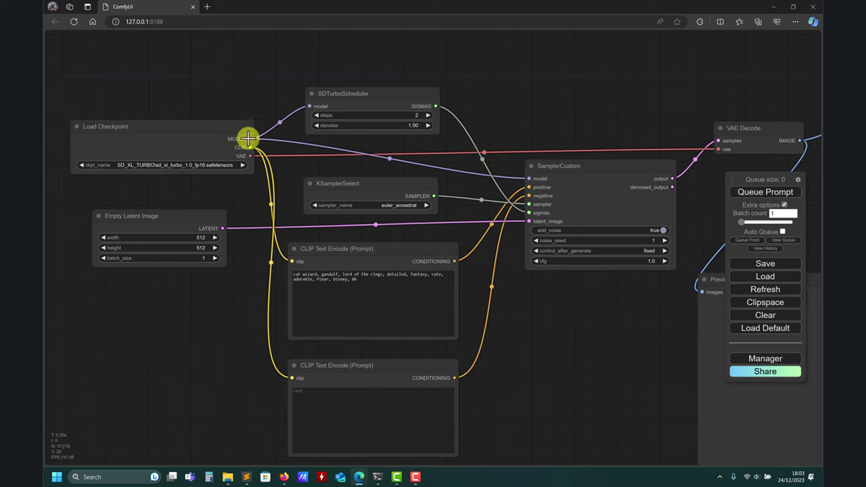
- Choose the SD_XL_TURBO\sd_xl_turbo_1.0_fp16.safetensors model in the Load Checkpoint node
click(230, 169)
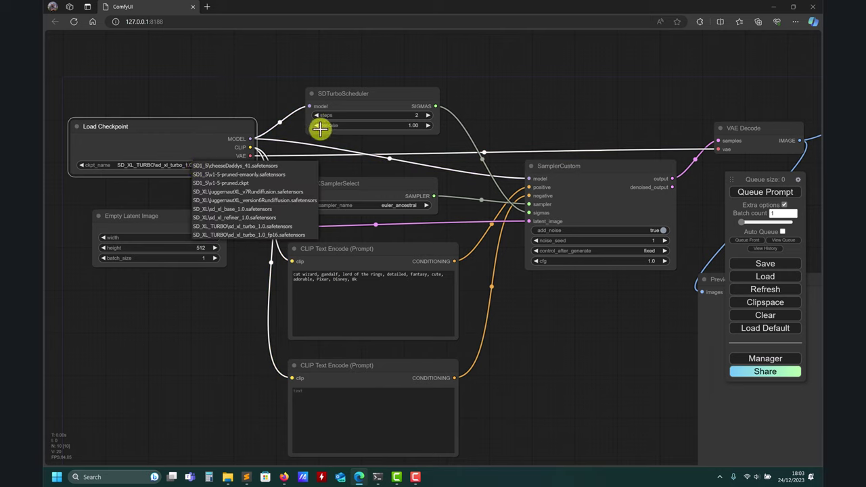
click(271, 236)
click(202, 312)
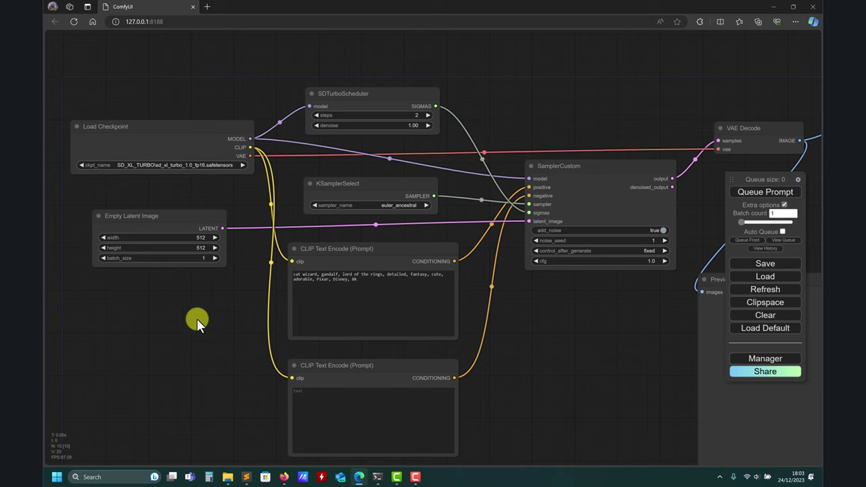
drag(197, 319, 193, 298)
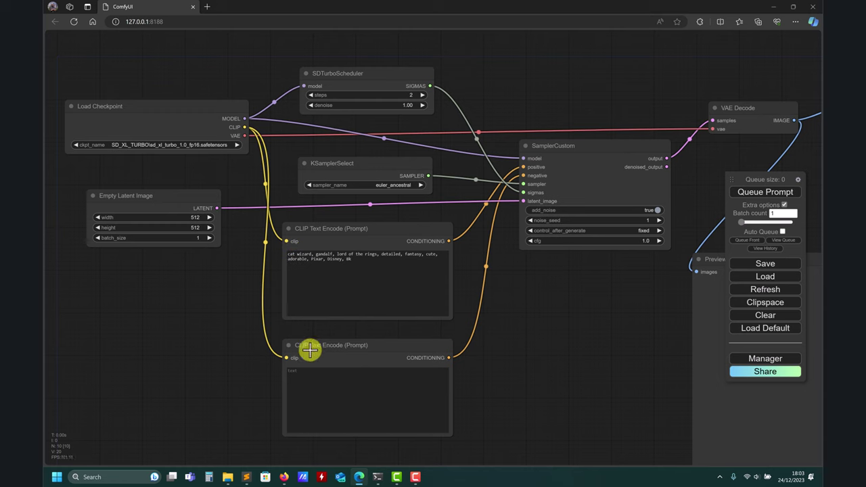
drag(497, 325, 455, 333)
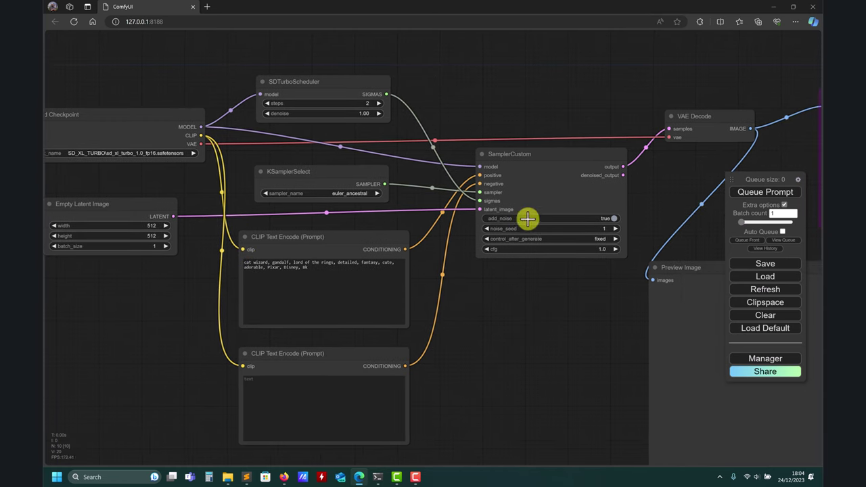
- Move the KSamplerSelect node slightly closer to the SDTurboScheduler node above it
drag(449, 353, 466, 360)
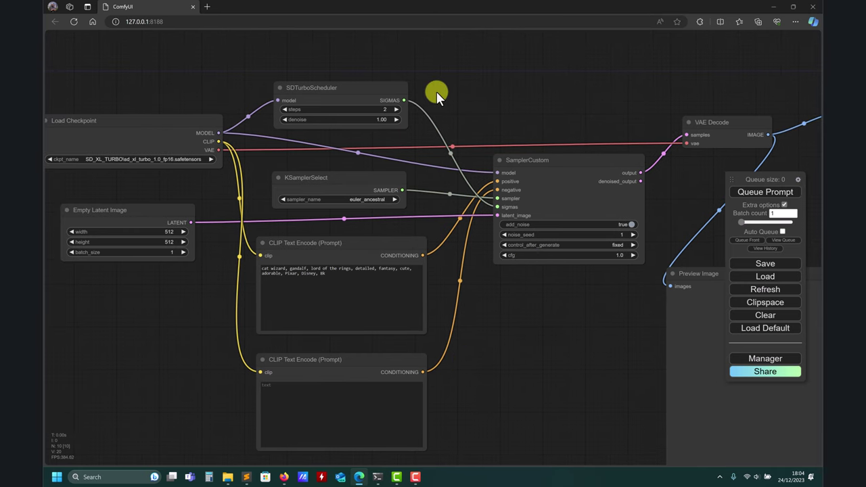
drag(293, 176, 292, 170)
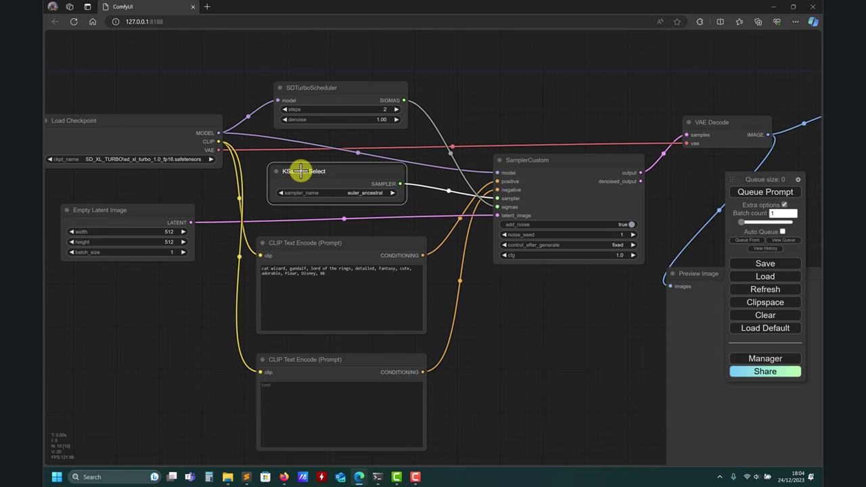
drag(300, 171, 311, 165)
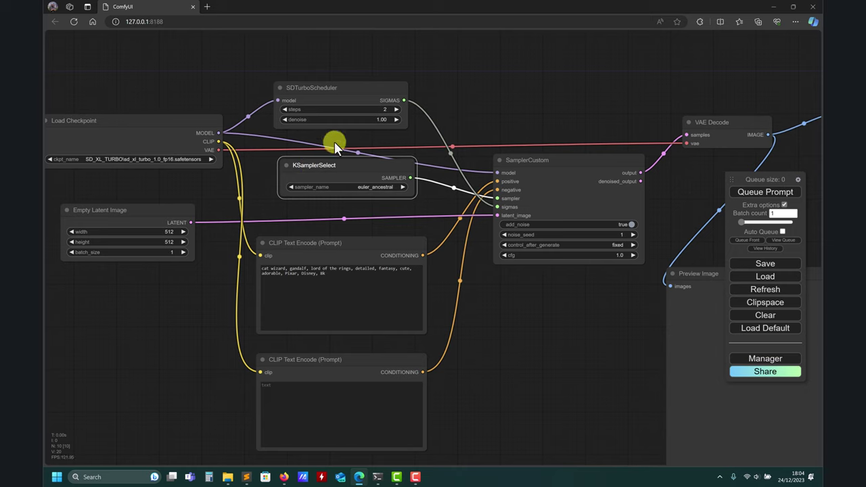
- Search the available nodes for "tur", then view the ComfyUI Manager menu and close it
right_click(453, 87)
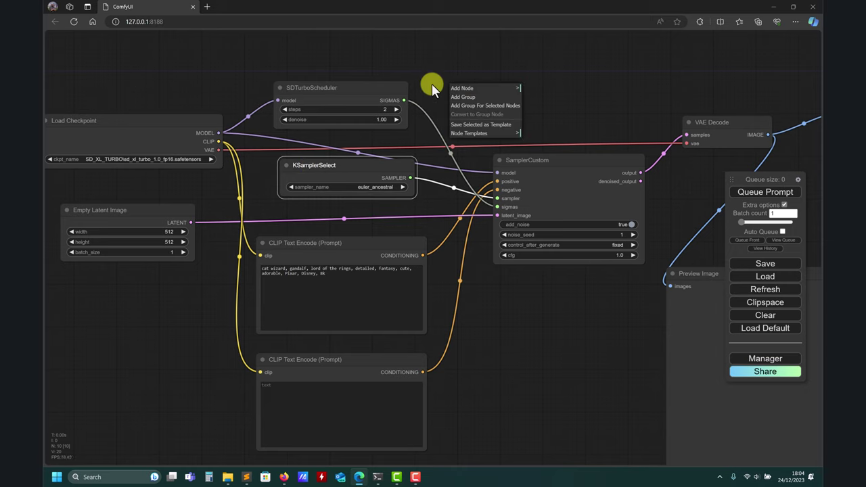
double_click(432, 83)
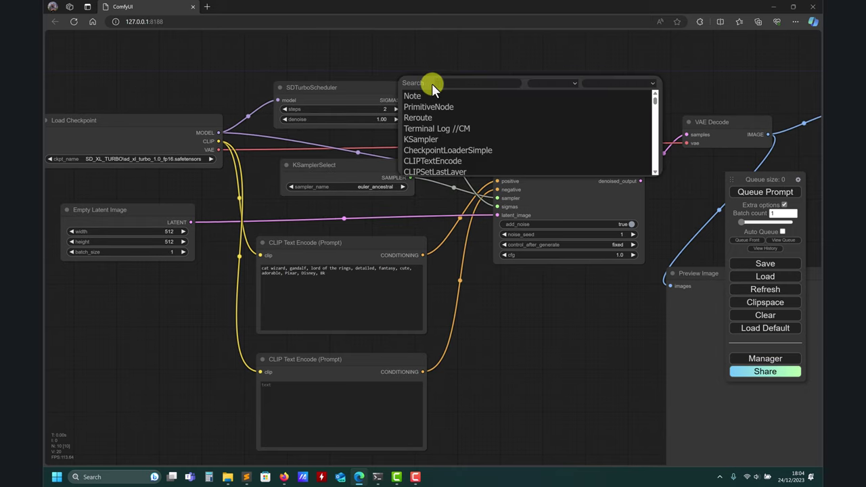
text(tur)
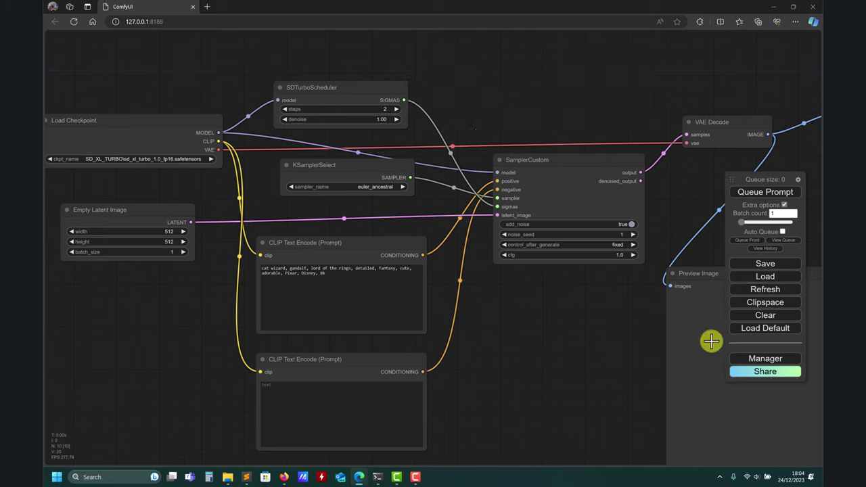
click(759, 360)
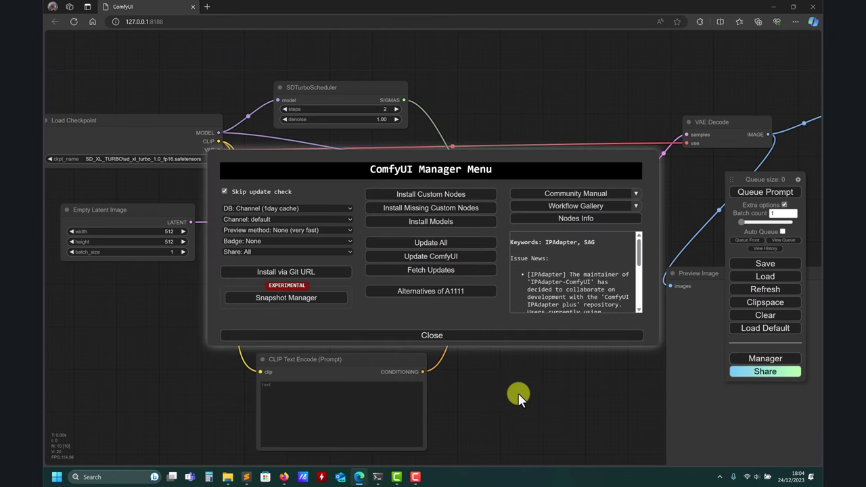
click(451, 334)
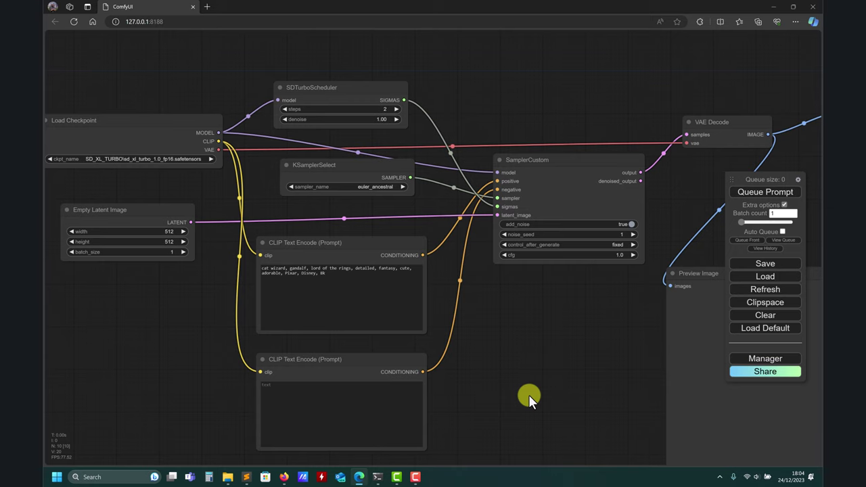
- Examine the workflow from Load Checkpoint and SDTurboScheduler through SamplerCustom and VAE Decode to the Save Image and Preview Image nodes
drag(144, 354, 178, 348)
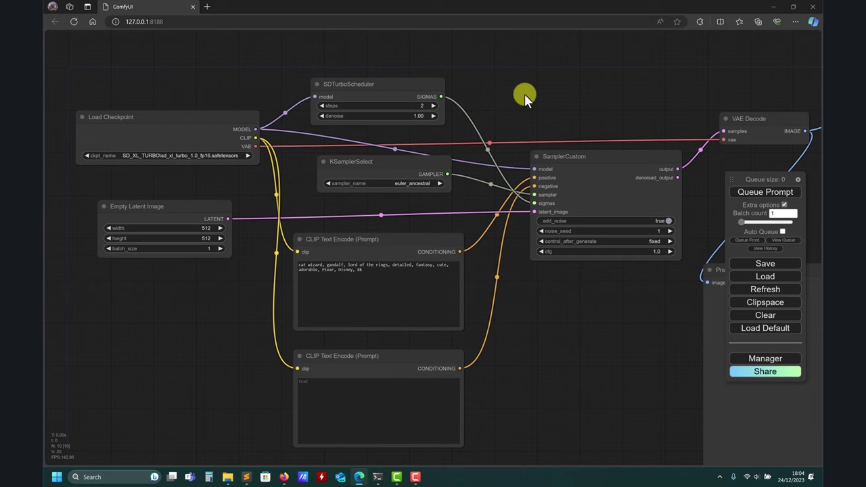
drag(524, 97, 481, 98)
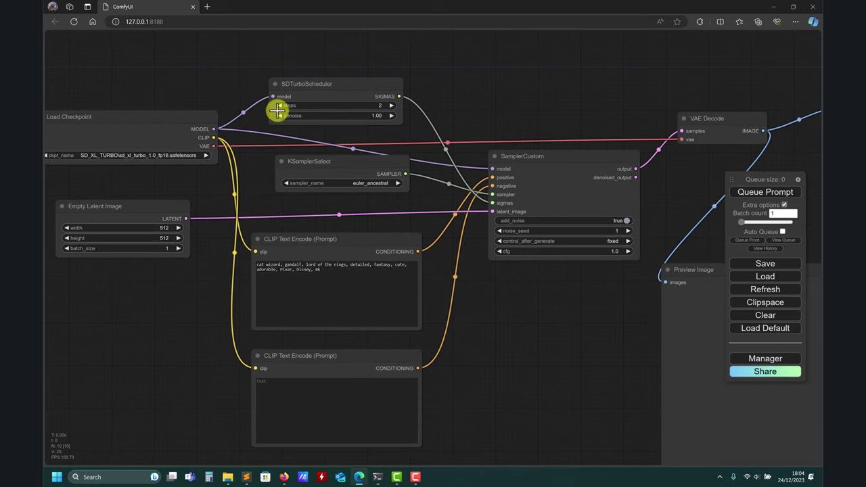
drag(615, 324, 349, 320)
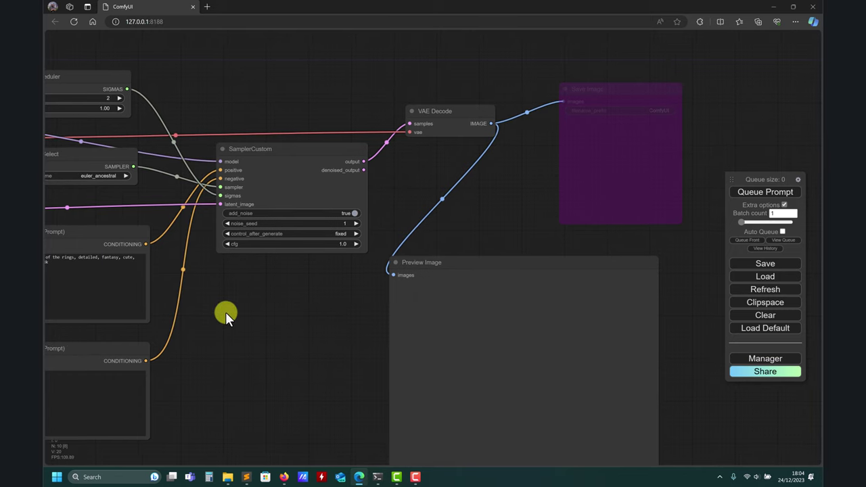
drag(225, 312, 293, 299)
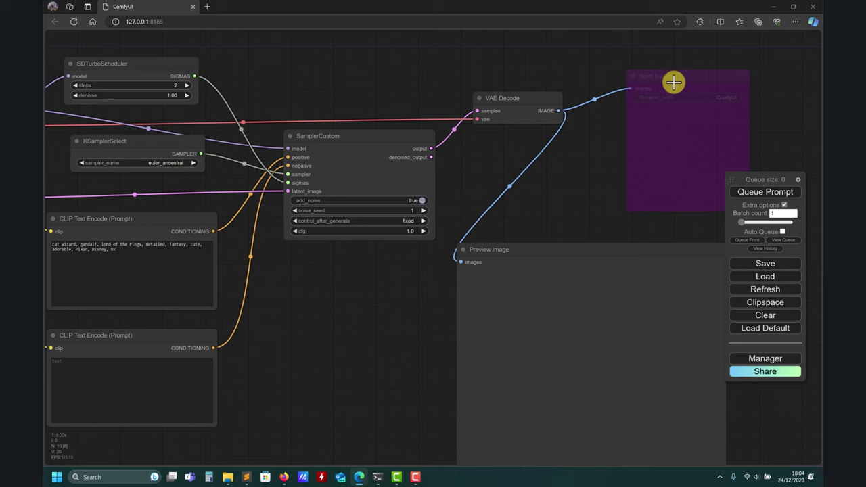
drag(560, 186, 522, 149)
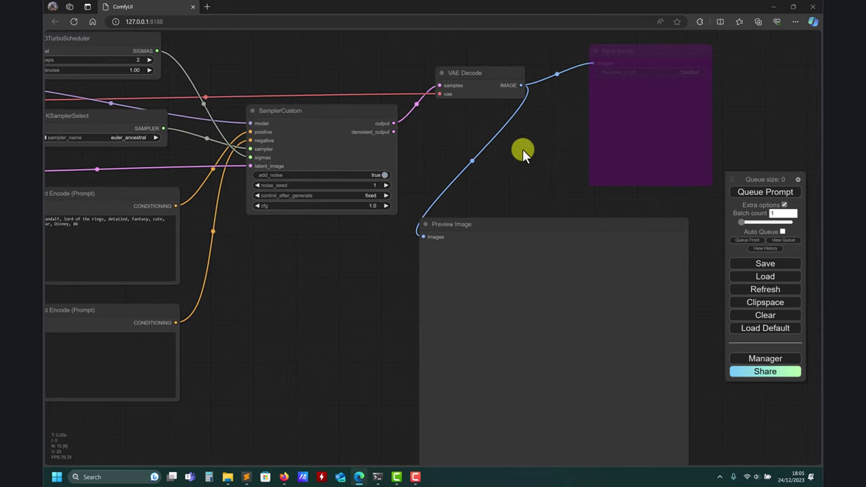
drag(520, 86, 357, 294)
drag(324, 376, 535, 358)
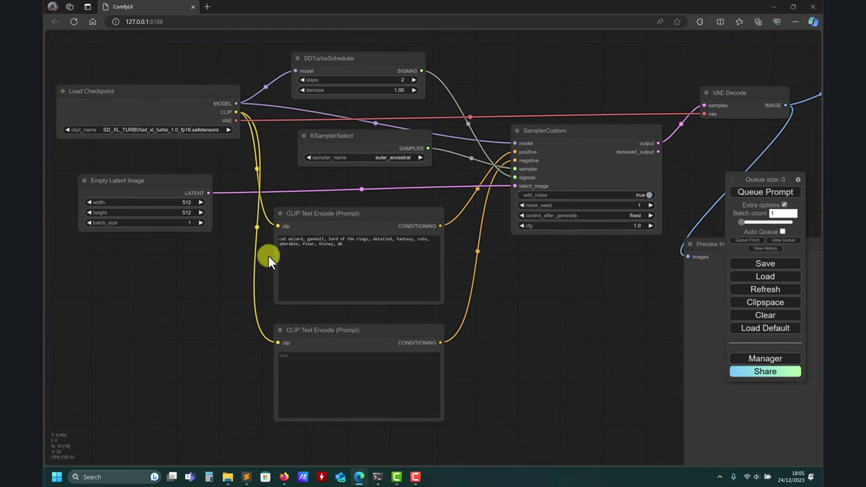
- Switch to the stabilityai/sdxl-turbo Hugging Face page in Firefox and find the text-to-image notes in its Diffusers section
mouse_move(286, 472)
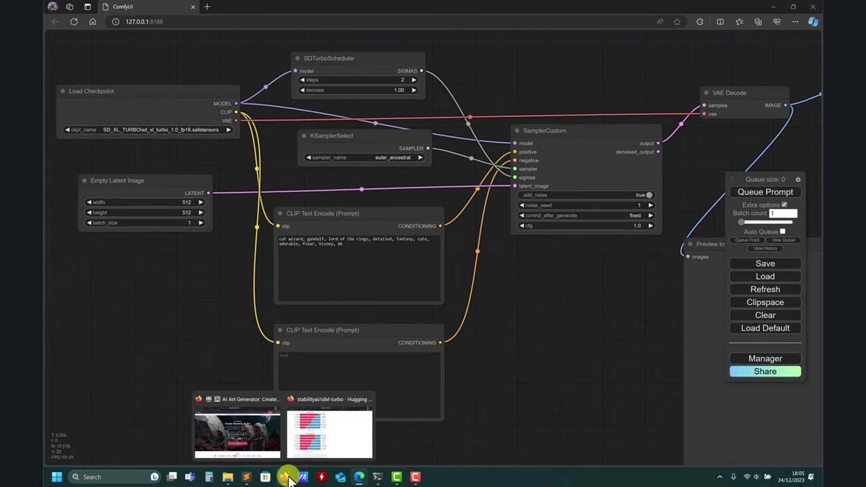
click(325, 418)
scroll(354, 347, down, 20)
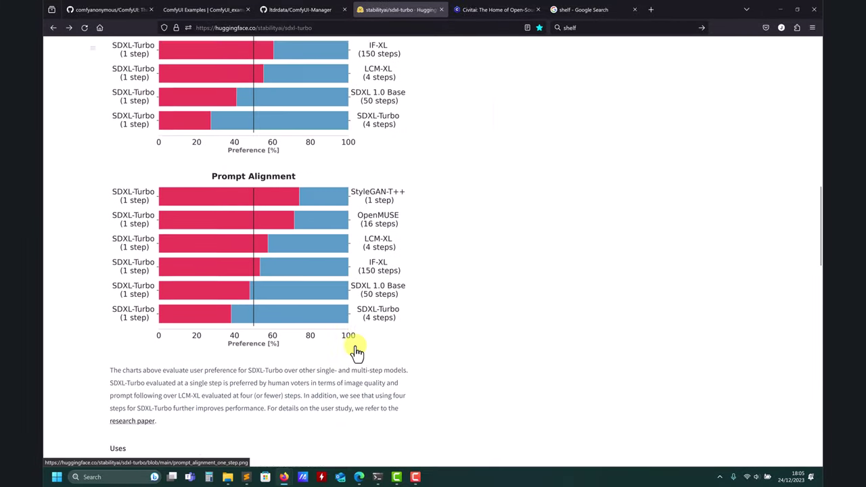
scroll(354, 347, down, 3)
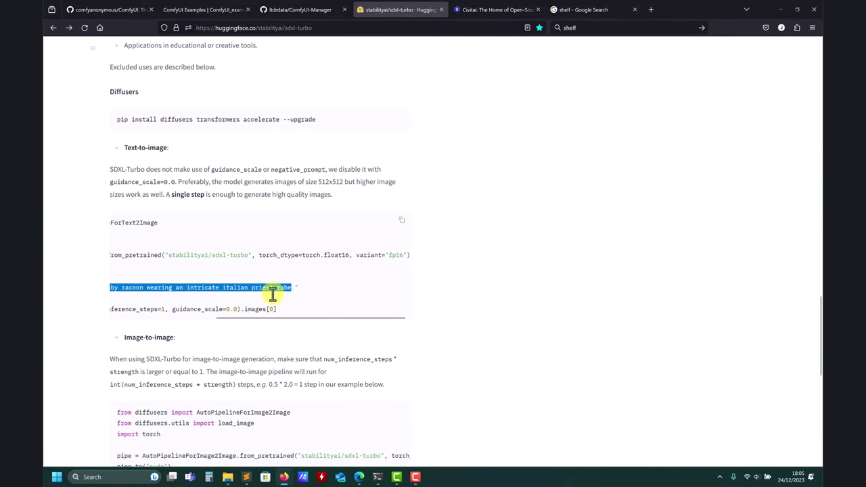
scroll(474, 252, up, 1)
scroll(473, 252, up, 4)
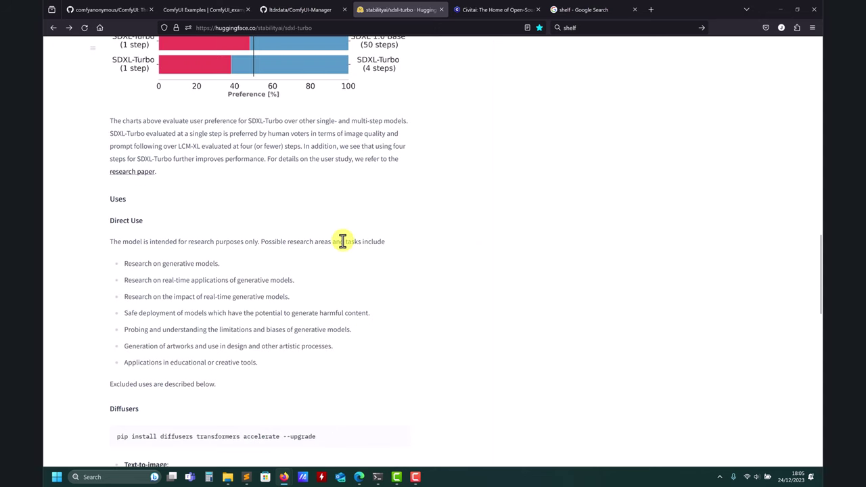
scroll(339, 244, down, 6)
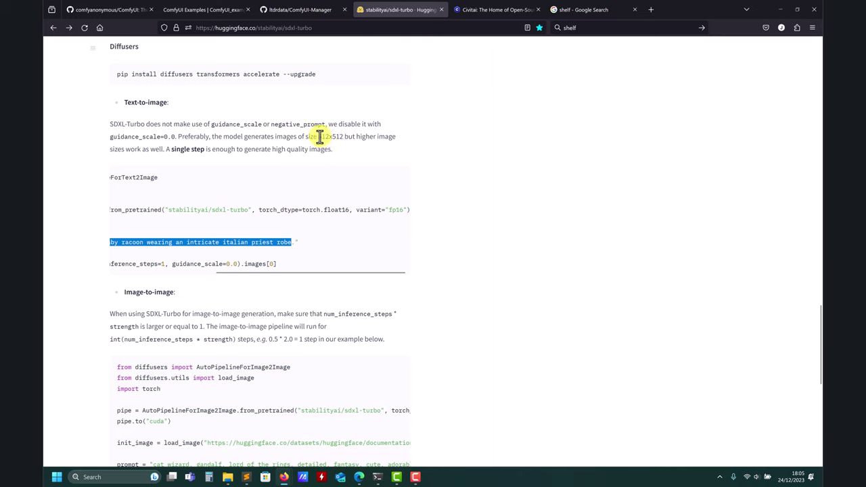
- Read the text-to-image and image-to-image guidance on image size, step count and guidance scale, including the example code
drag(318, 137, 347, 137)
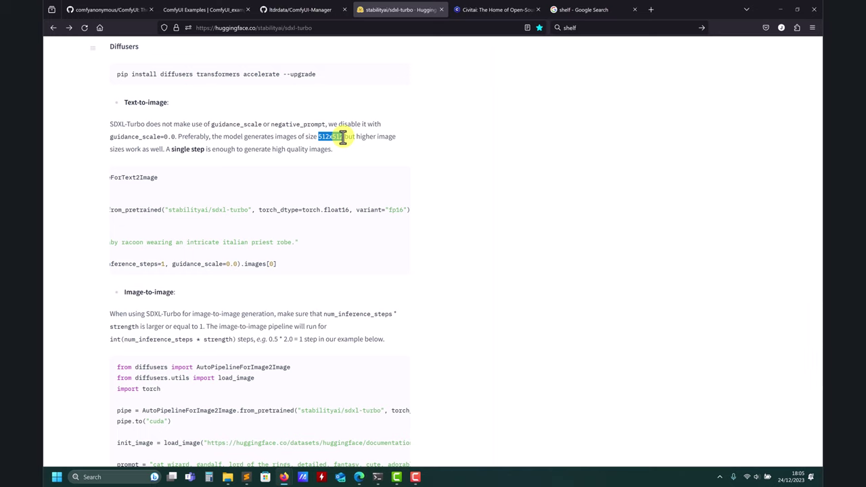
key(ctrl+f)
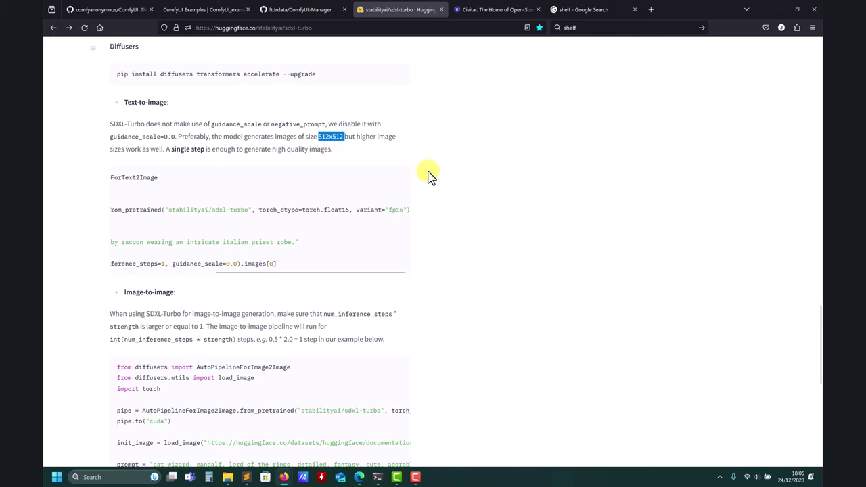
click(258, 148)
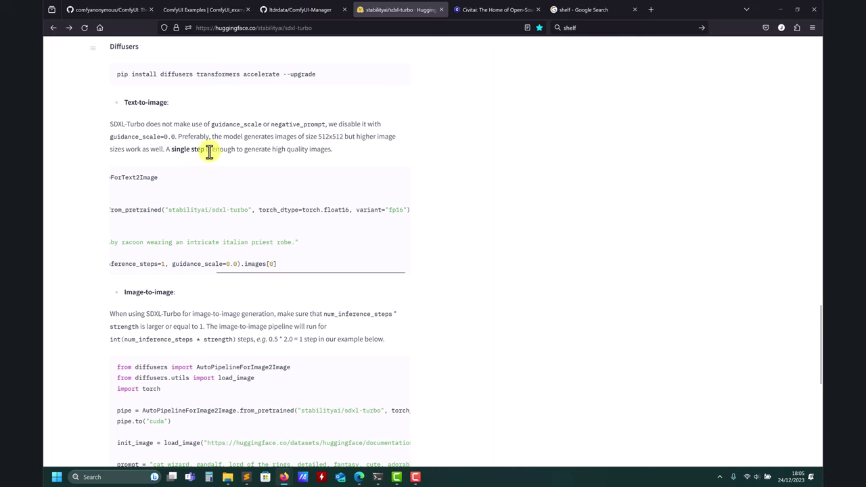
drag(224, 272, 142, 271)
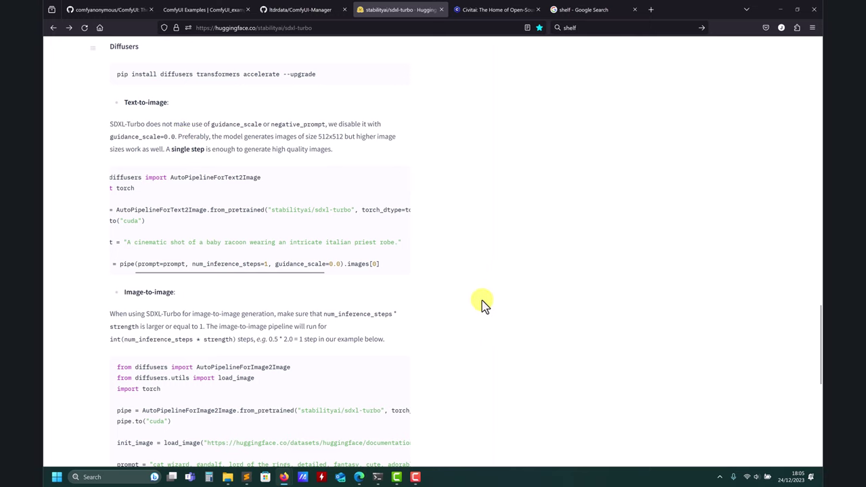
scroll(466, 304, down, 3)
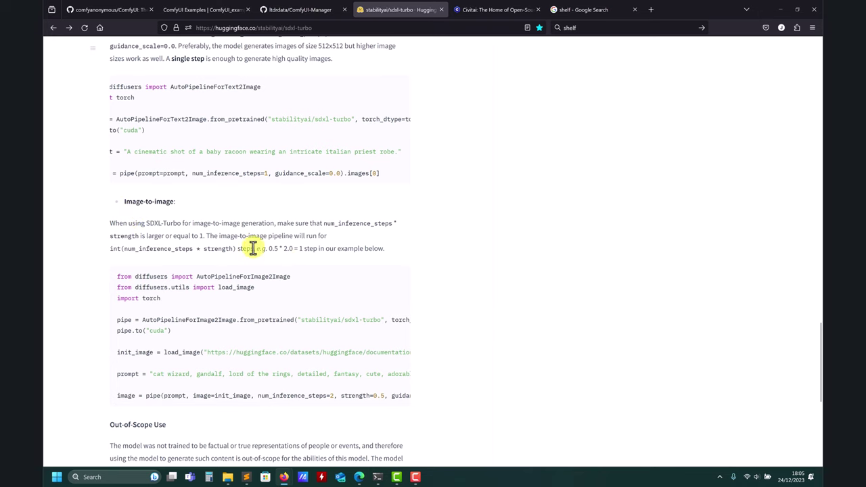
scroll(467, 251, down, 1)
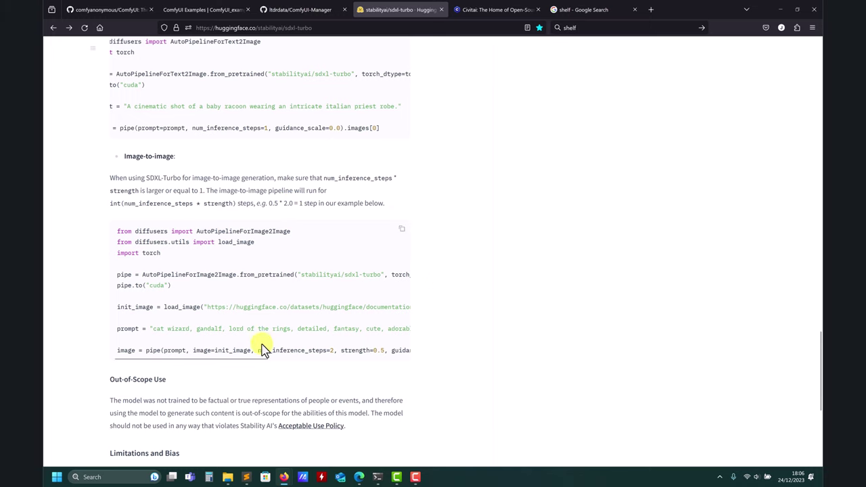
scroll(439, 312, up, 2)
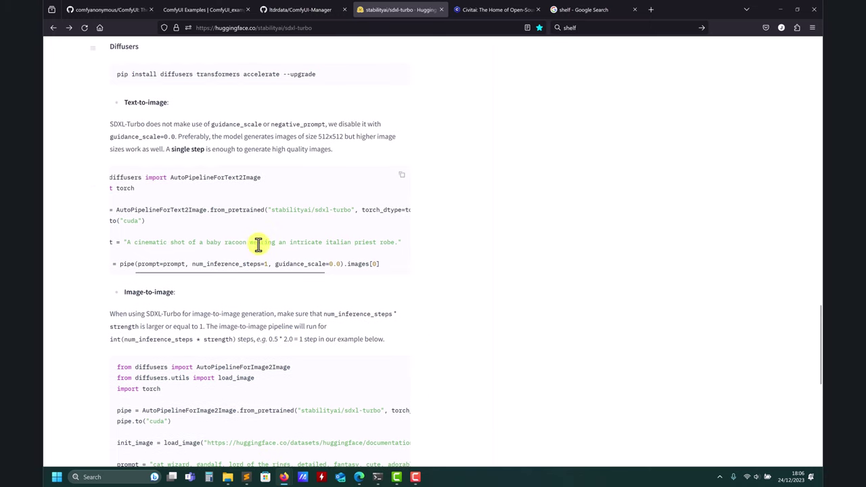
- Copy "A cinematic shot of a baby racoon wearing an intricate italian priest robe" over the positive prompt in ComfyUI and queue the generation
drag(127, 243, 391, 244)
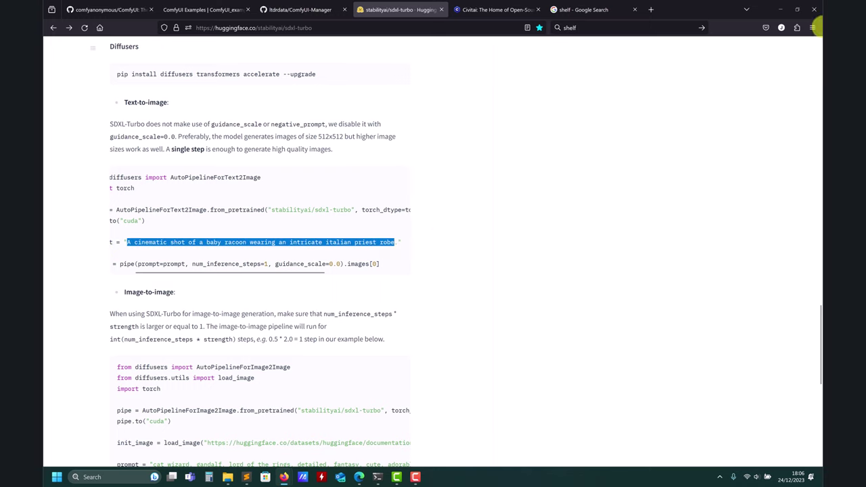
click(779, 9)
click(335, 258)
key(ctrl+a)
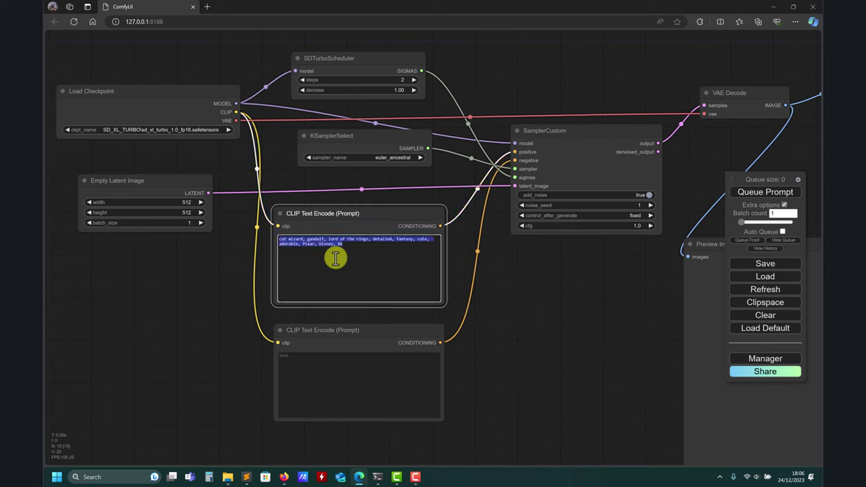
text(A cinematic shot of a baby racoon wearing an intricate italian priest robo)
click(766, 194)
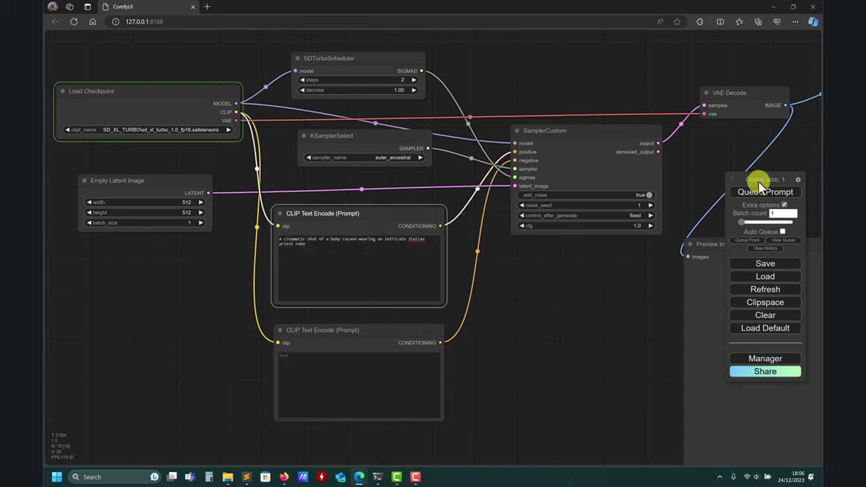
- Move the floating queue menu to the empty canvas area below SamplerCustom and view the generated image in the Preview Image node
drag(759, 183, 178, 266)
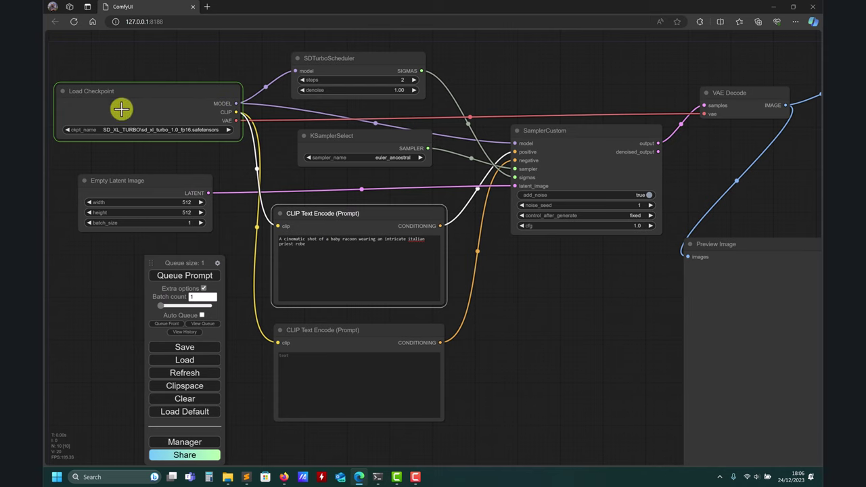
drag(594, 279, 428, 239)
drag(175, 263, 376, 237)
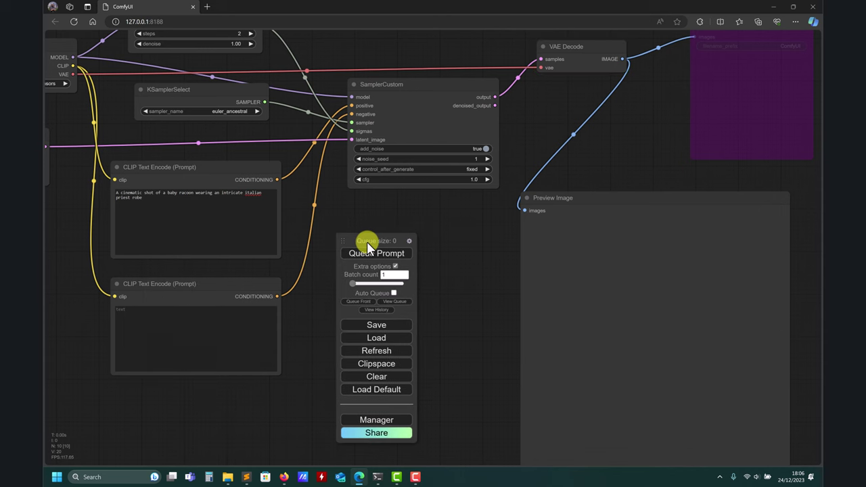
mouse_move(478, 263)
mouse_down()
mouse_move(437, 212)
mouse_move(440, 202)
mouse_move(472, 238)
mouse_move(501, 296)
mouse_move(482, 278)
mouse_up()
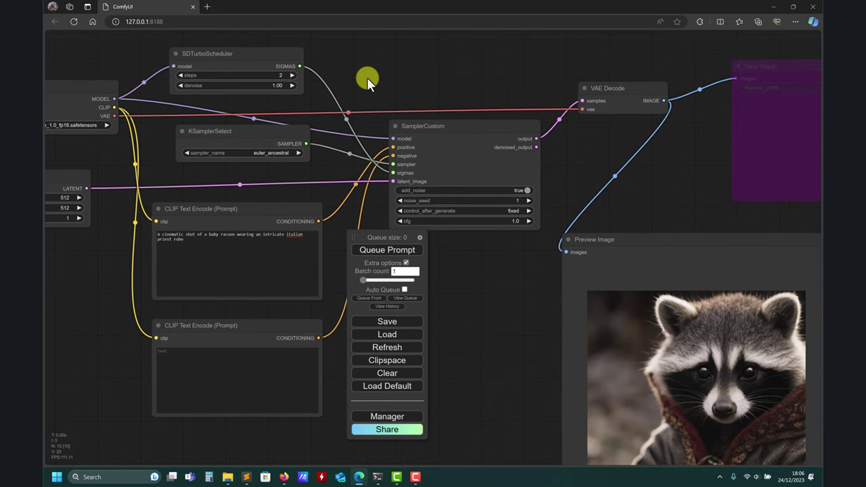
drag(367, 77, 362, 75)
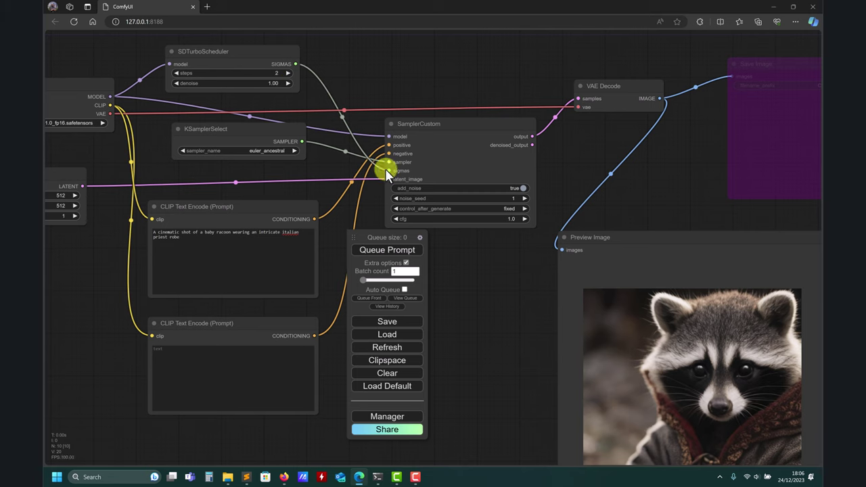
drag(410, 237, 451, 246)
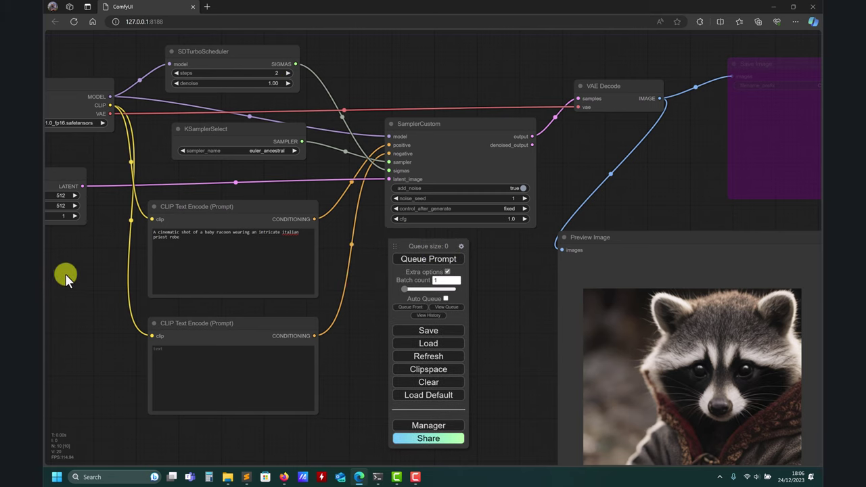
drag(65, 273, 68, 238)
drag(498, 304, 467, 250)
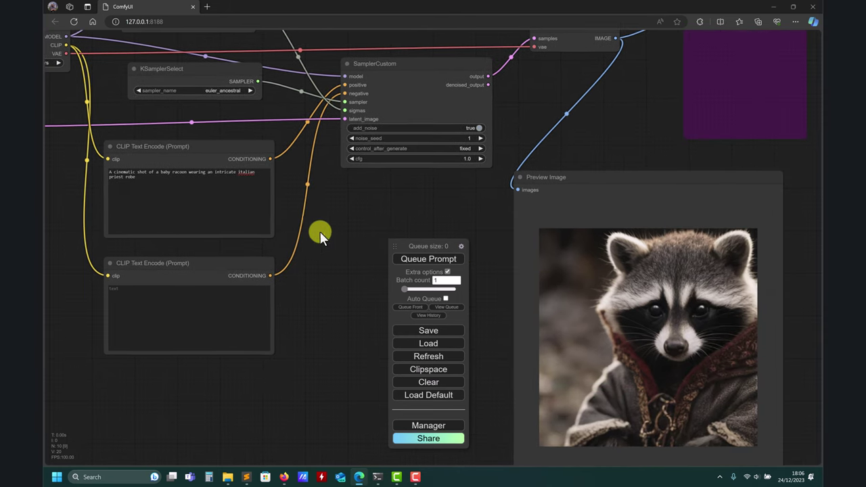
- Replace the positive prompt with "cat wizard, gandalf, lord of the rings, detailed, fantasy, cute, adorable, Pixar, Disney, 8k" and queue the generation
click(154, 187)
key(ctrl+a)
text(cat wizard, gandalf, lord of the rings, detailed, fantasy, cute, adorable, Pixar, Disney, 8k)
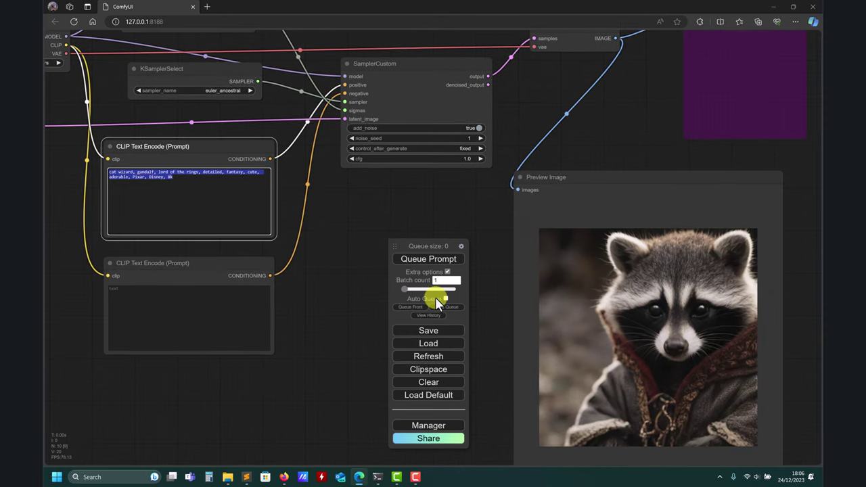
click(436, 259)
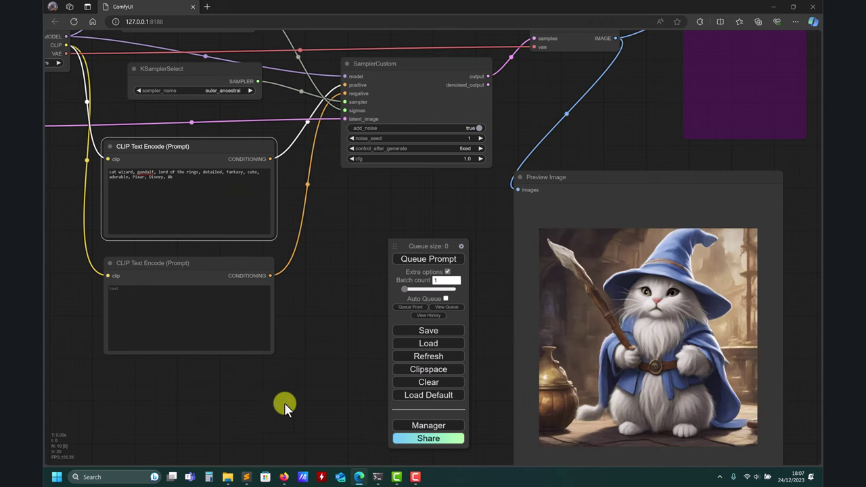
- Switch to the sdxl-turbo page in Firefox, highlight the cat wizard prompt in the image-to-image example code, and return to ComfyUI
mouse_move(284, 473)
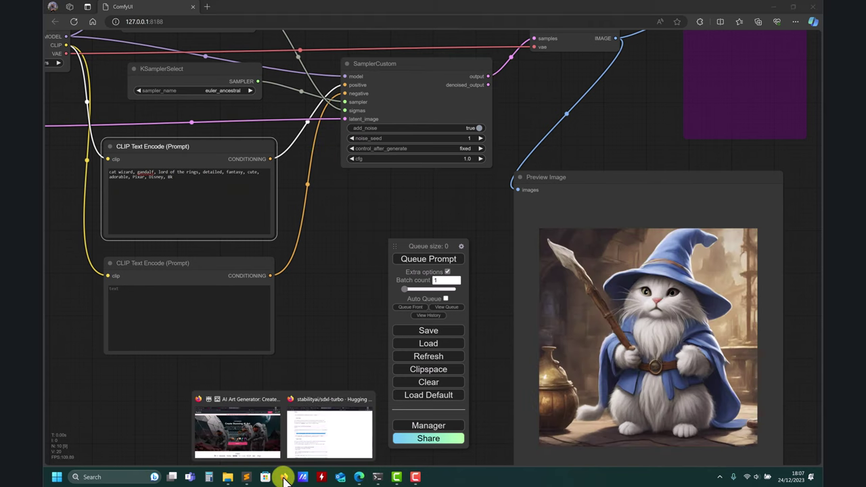
click(315, 439)
scroll(218, 281, down, 3)
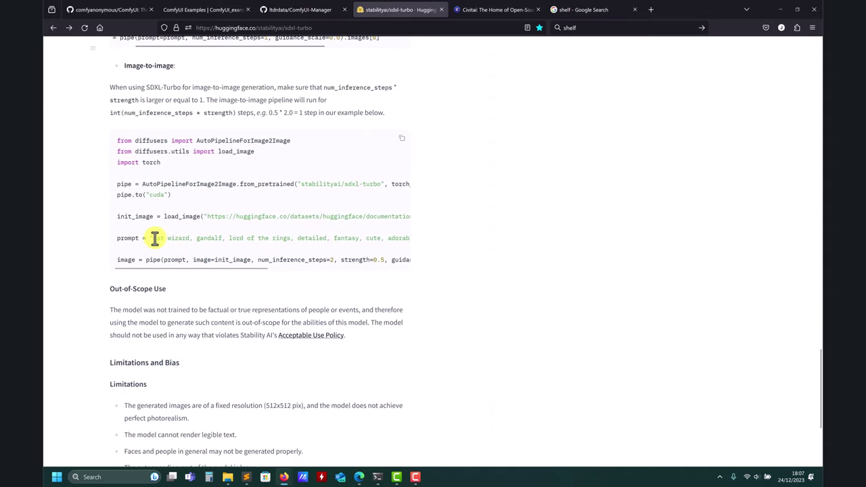
drag(152, 238, 356, 256)
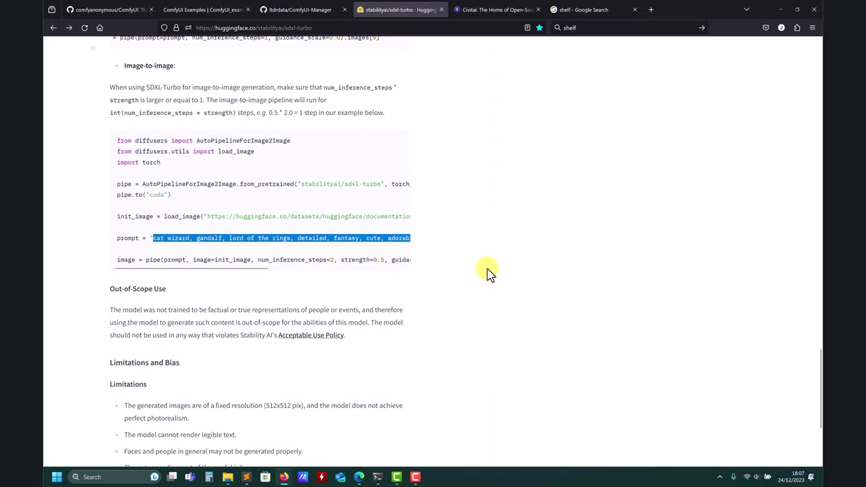
click(780, 10)
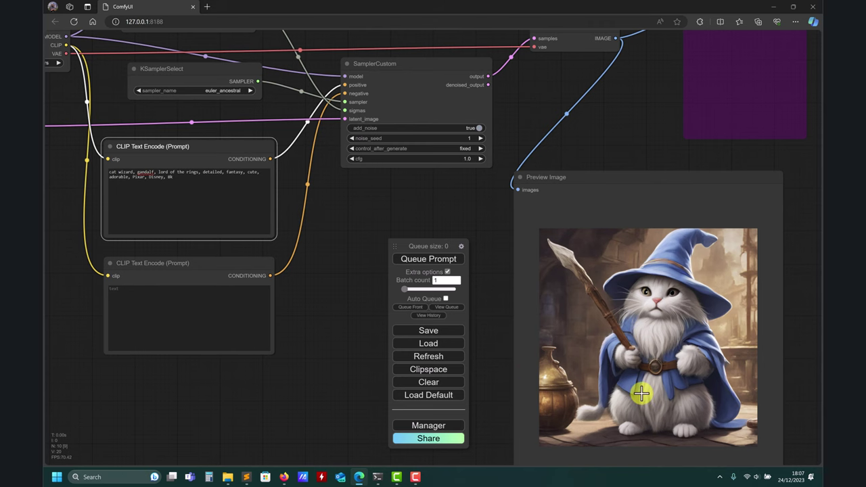
drag(158, 121, 243, 125)
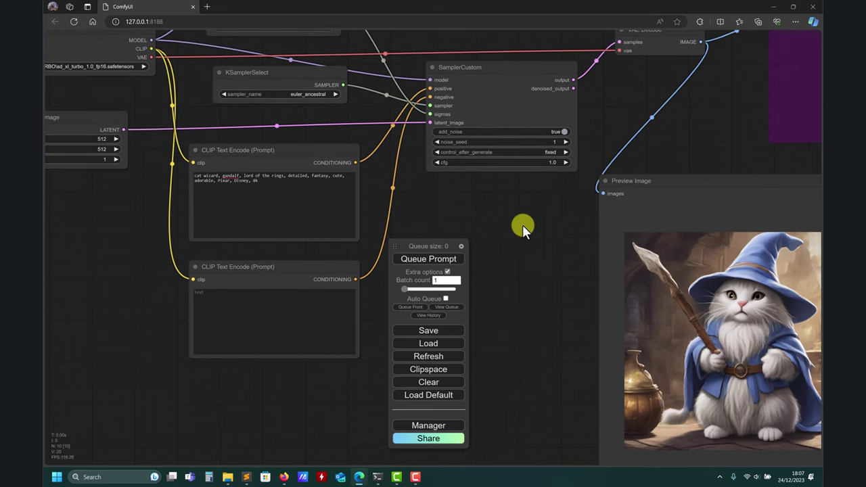
drag(519, 280, 514, 334)
drag(512, 329, 454, 237)
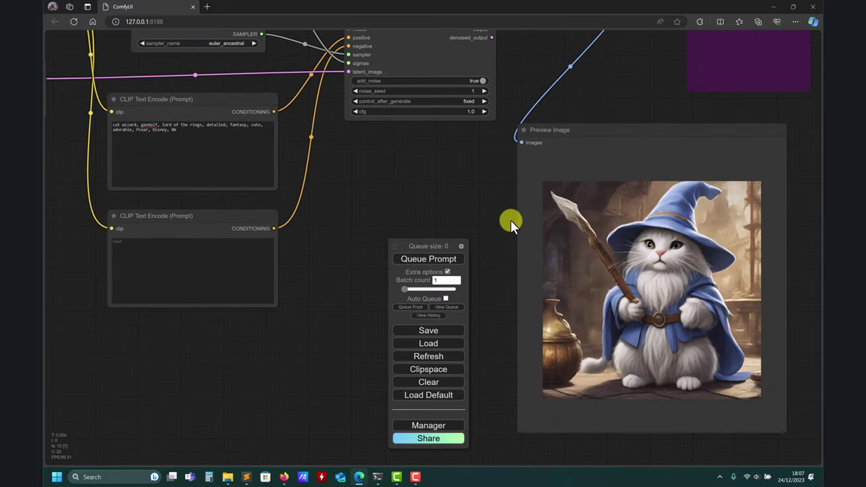
drag(510, 219, 461, 240)
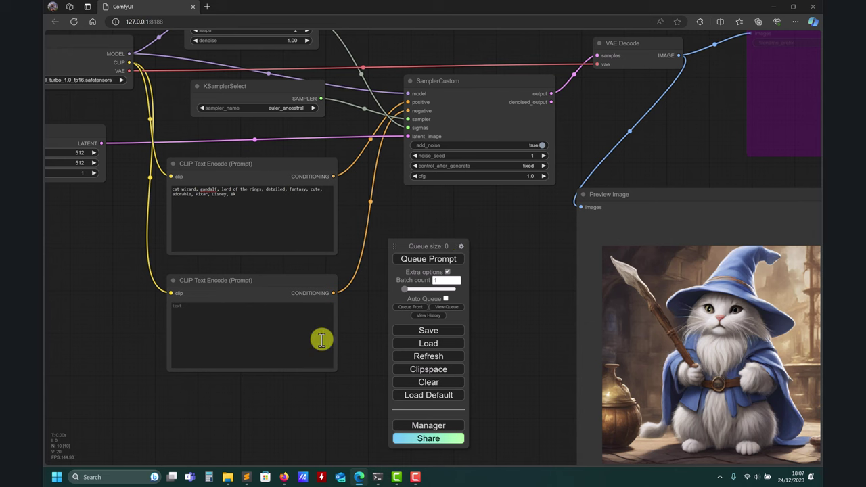
- Load the SDXL_TURBO img2img workflow file from the workflows folder in File Explorer onto the ComfyUI canvas and move the queue menu below KSampler
mouse_move(226, 475)
click(250, 436)
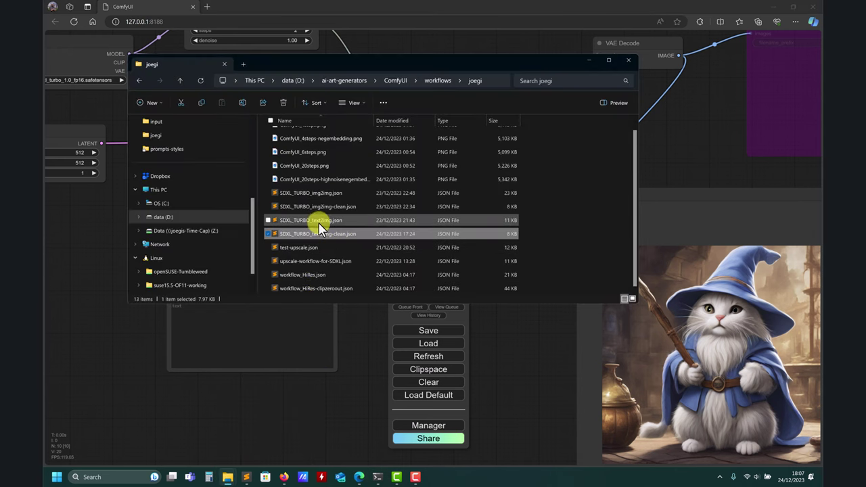
drag(295, 195, 522, 367)
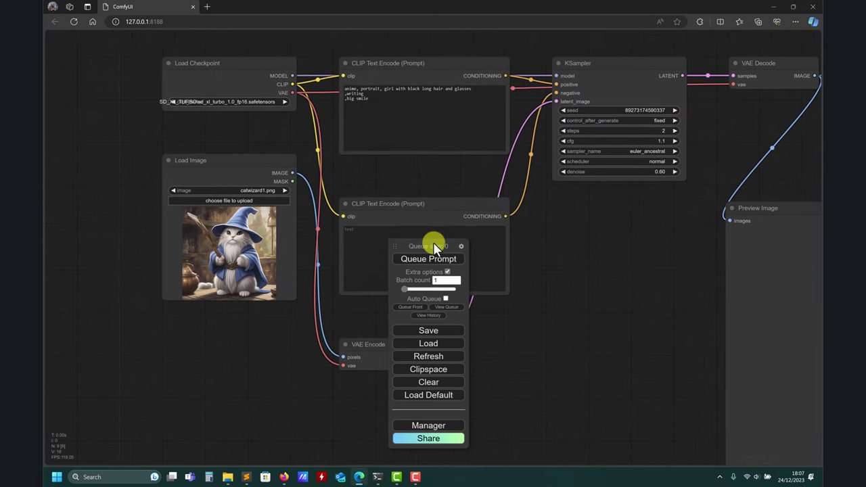
drag(433, 242, 567, 235)
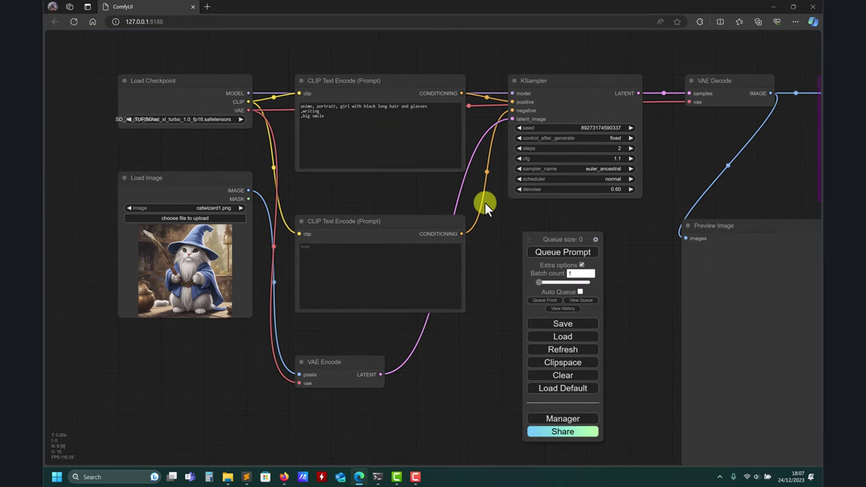
- Choose SD_XL_TURBO\sd_xl_turbo_1.0_fp16.safetensors as the model in the Load Checkpoint node
click(203, 119)
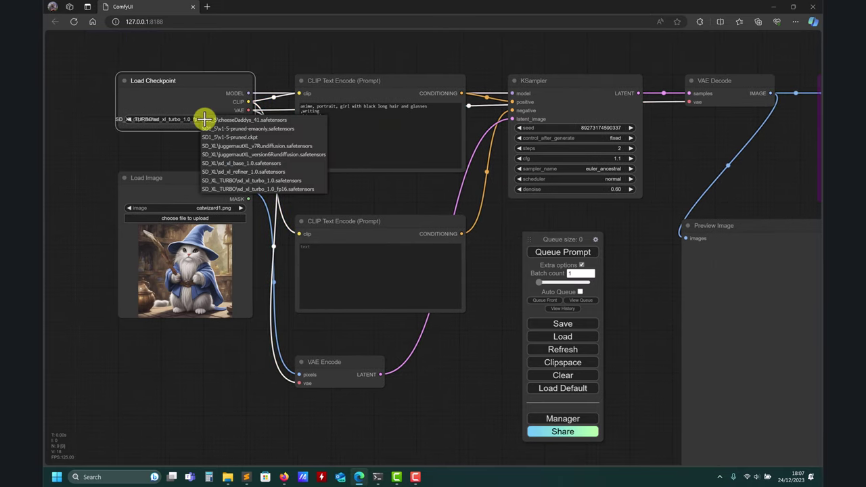
click(283, 190)
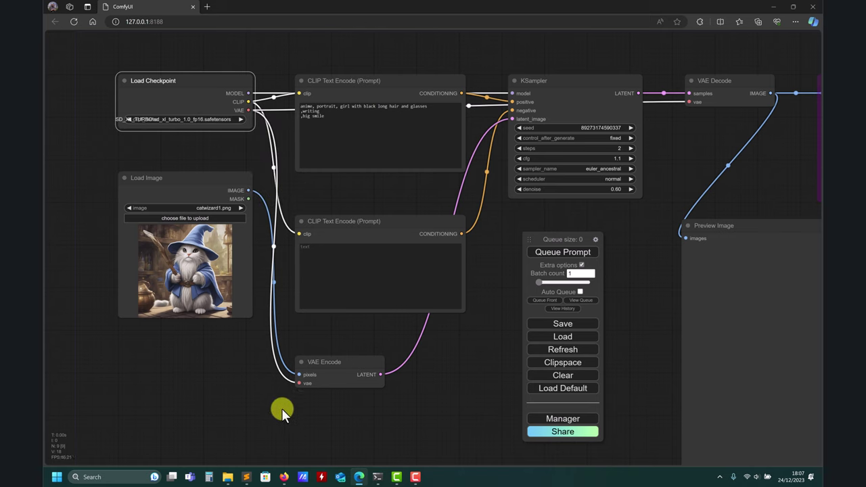
- Switch to the sdxl-turbo page in Firefox, find the fp16 safetensors model in its repository files, and return to ComfyUI
mouse_move(286, 473)
click(332, 435)
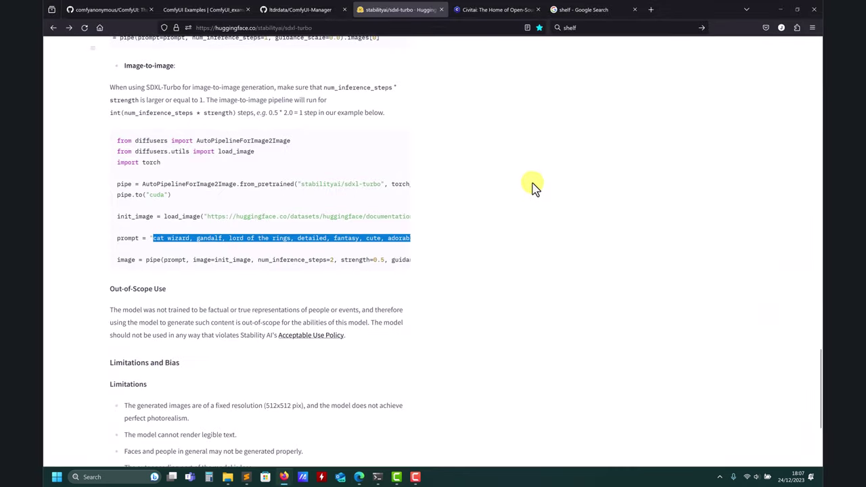
scroll(426, 165, up, 20)
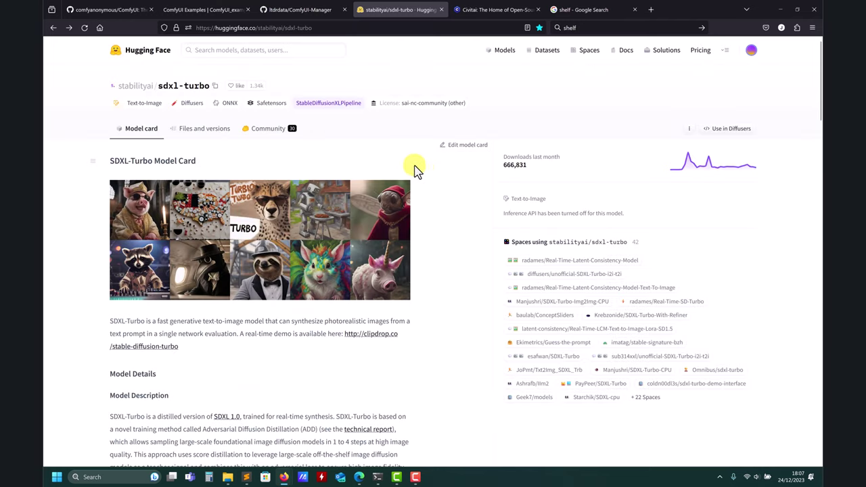
click(203, 130)
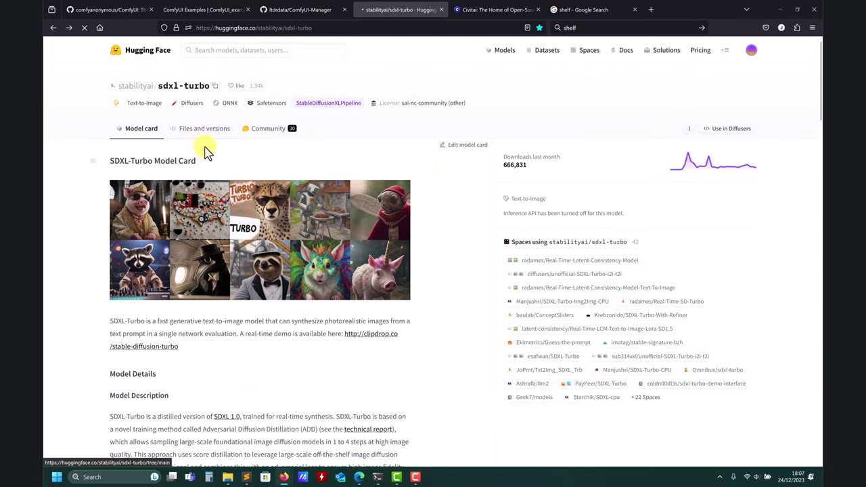
scroll(230, 304, down, 2)
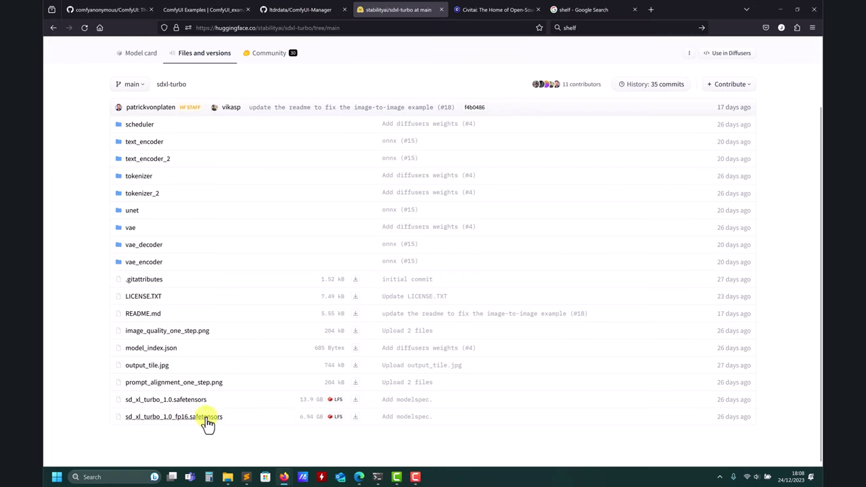
click(51, 29)
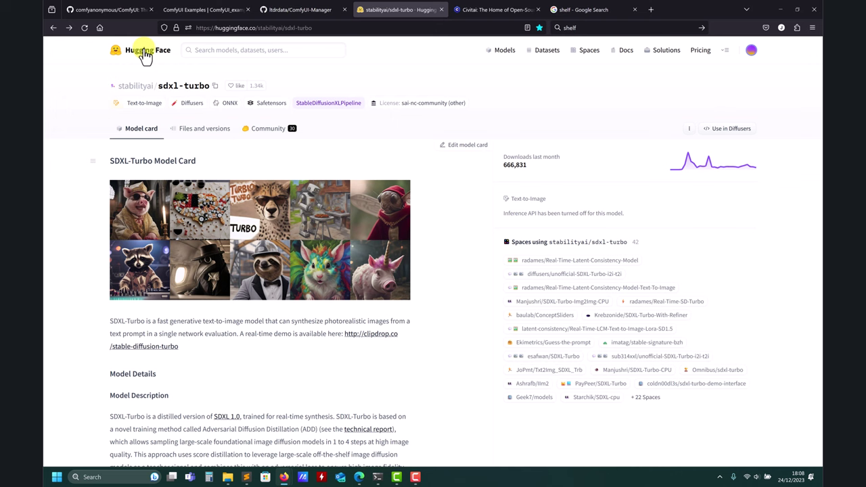
click(780, 9)
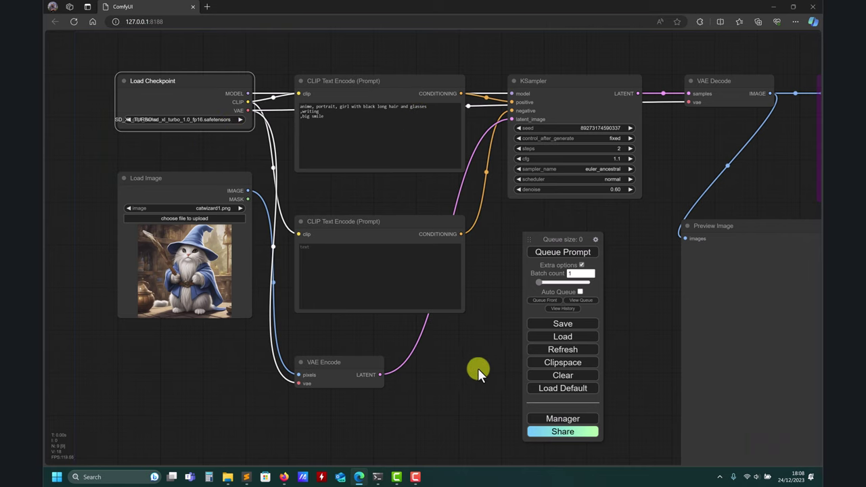
- Move the Load Image node down so it sits beside the VAE Encode node, clear of Load Checkpoint
drag(477, 369, 385, 347)
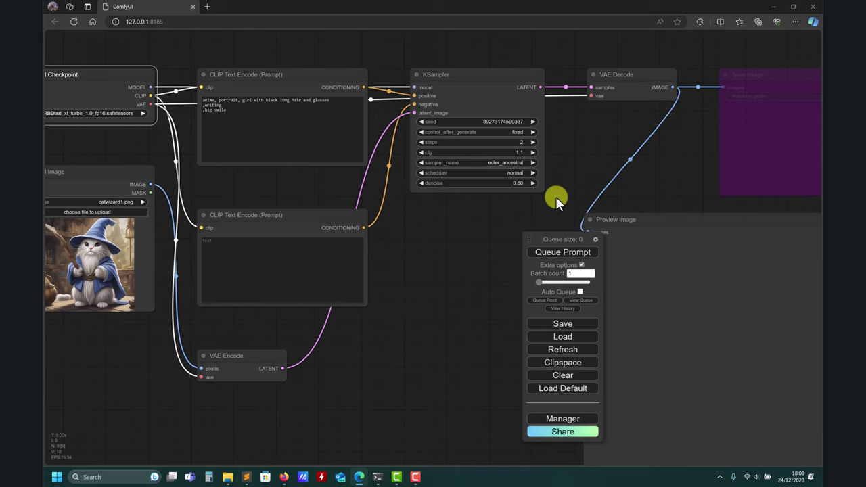
drag(418, 319, 441, 317)
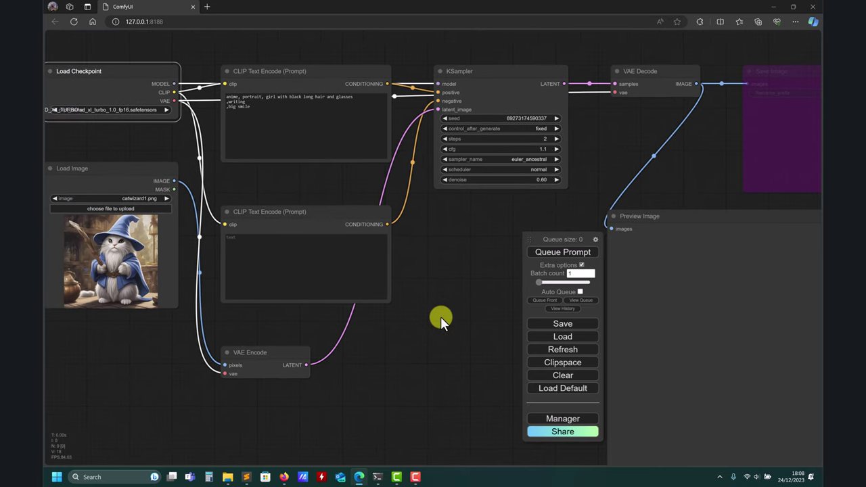
click(430, 322)
drag(403, 361, 498, 353)
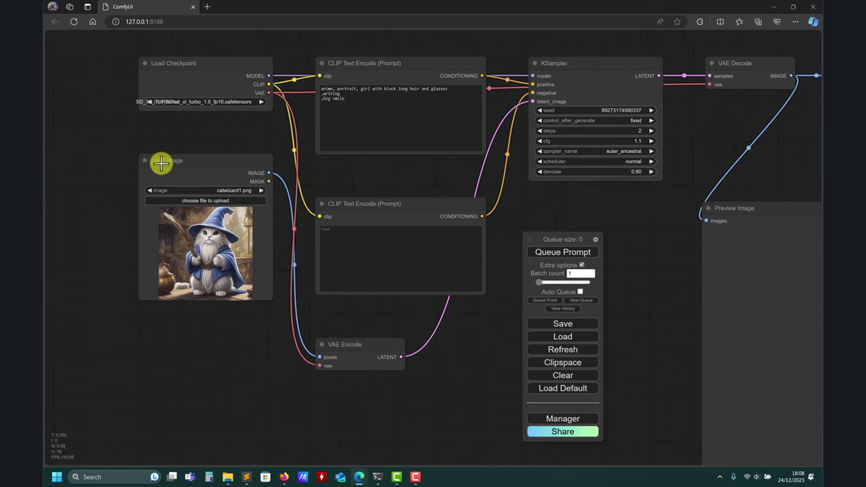
drag(216, 165, 208, 245)
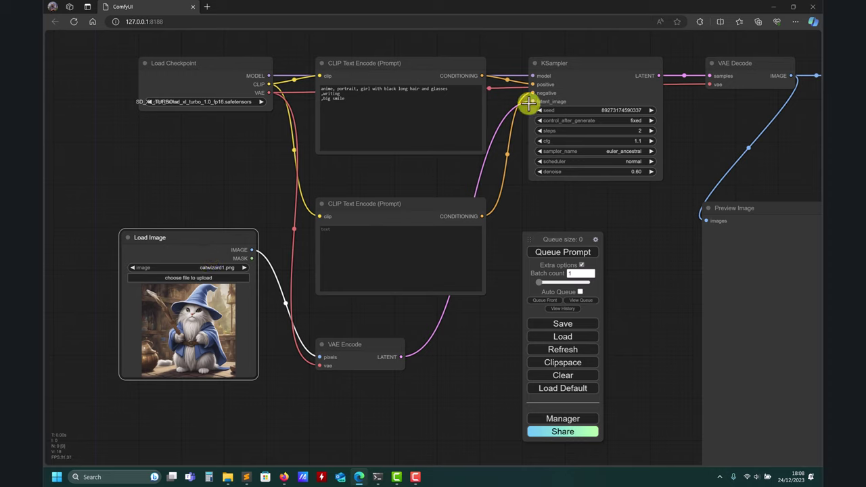
- Disconnect KSampler's latent_image input and attach a new VAE Encode node to it, placed between Load Checkpoint and Load Image
drag(533, 101, 441, 361)
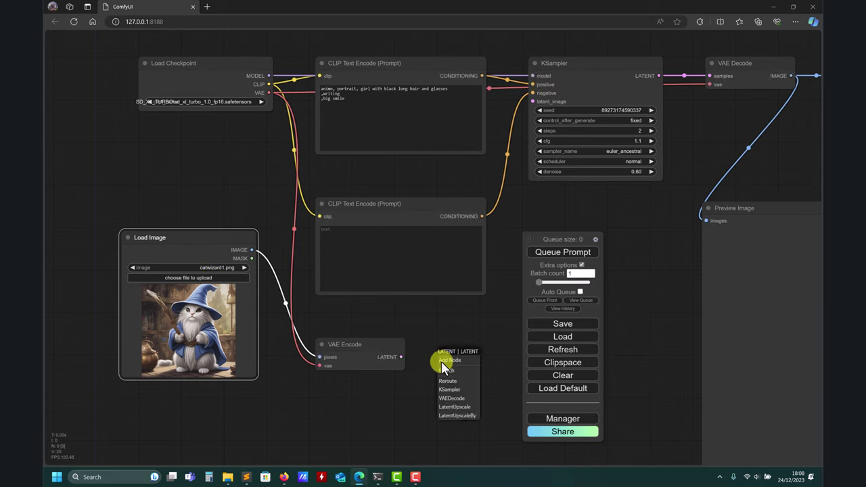
click(531, 119)
drag(533, 102, 170, 167)
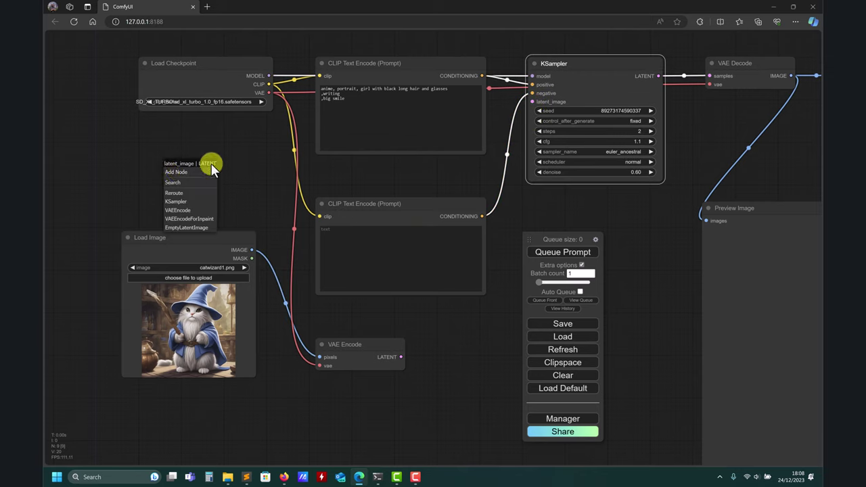
click(192, 210)
drag(156, 211, 226, 187)
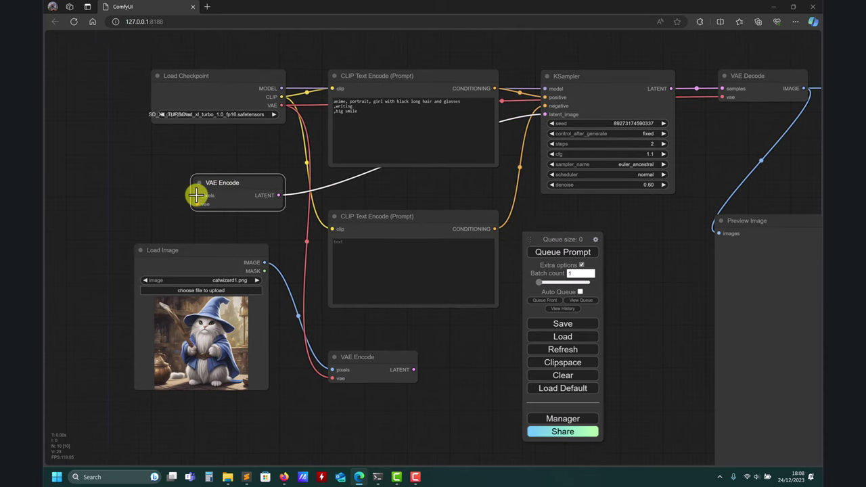
- Add a second Load Image node to the pixels input of the new VAE Encode node and place it beside that node
drag(197, 196, 105, 189)
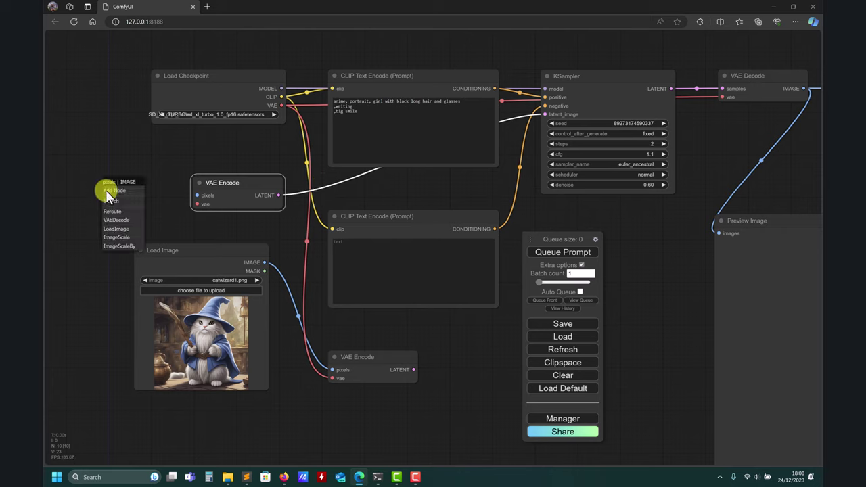
click(119, 229)
drag(139, 193, 104, 160)
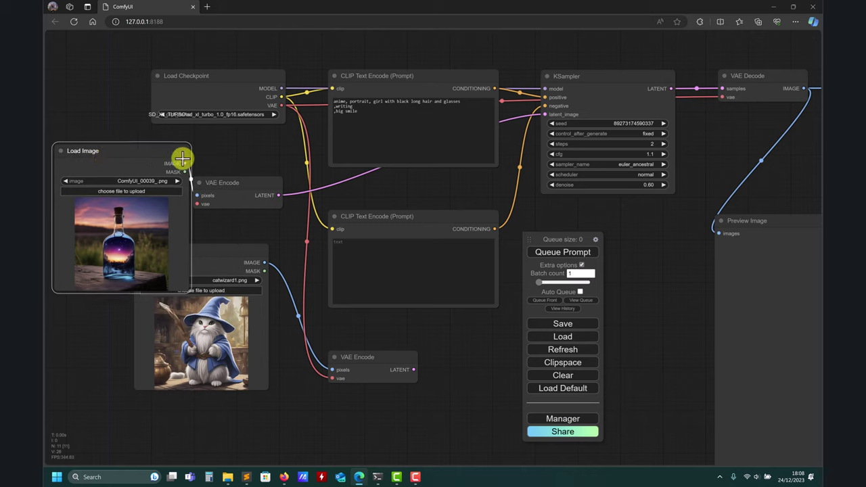
- Remove the extra Load Image and VAE Encode nodes and reconnect the original VAE Encode's LATENT output to KSampler's latent_image input
right_click(151, 154)
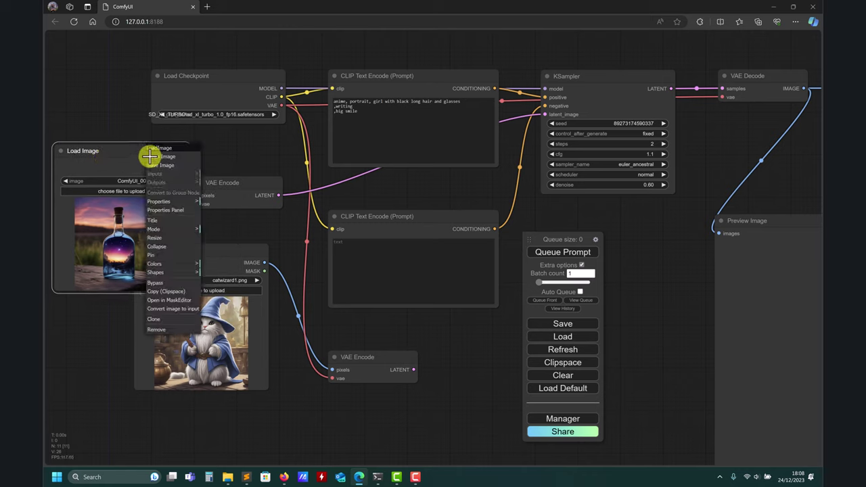
click(170, 329)
right_click(231, 179)
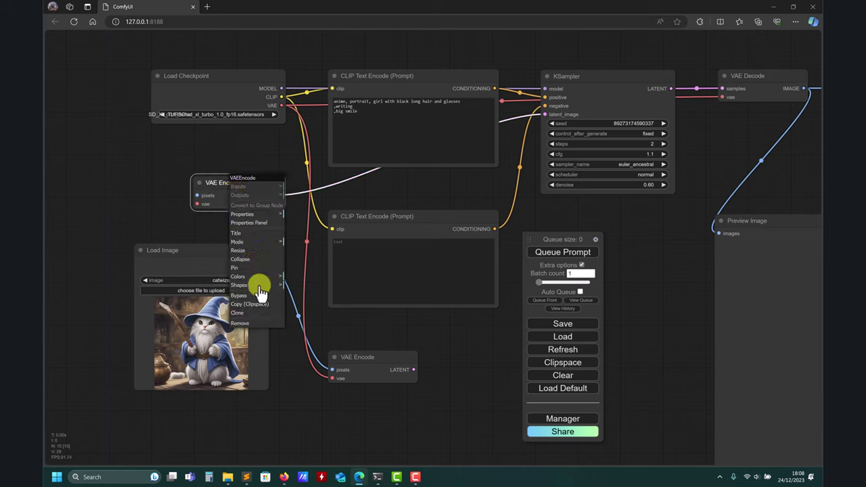
click(240, 323)
drag(413, 369, 543, 119)
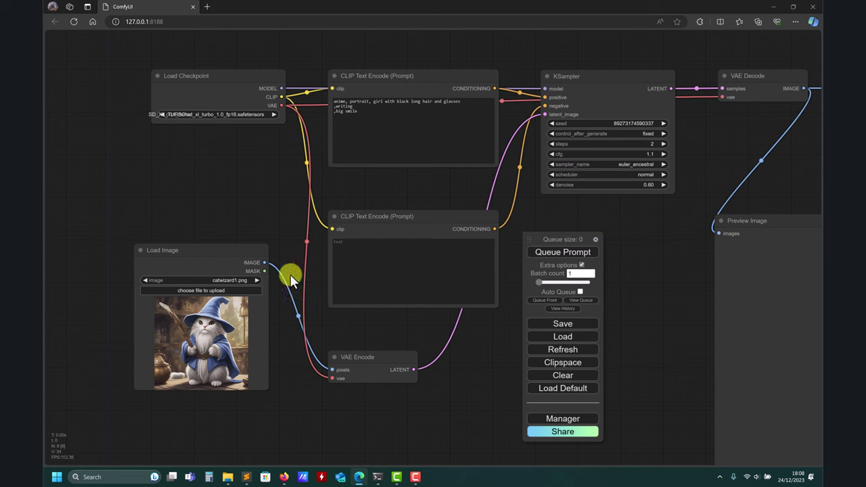
- Browse the input folder's image files from the Load Image node and cancel without choosing another image
click(210, 291)
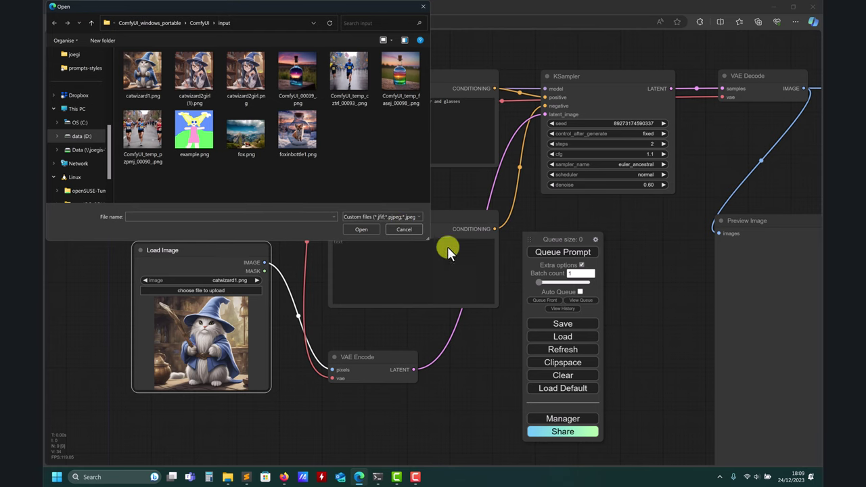
click(399, 229)
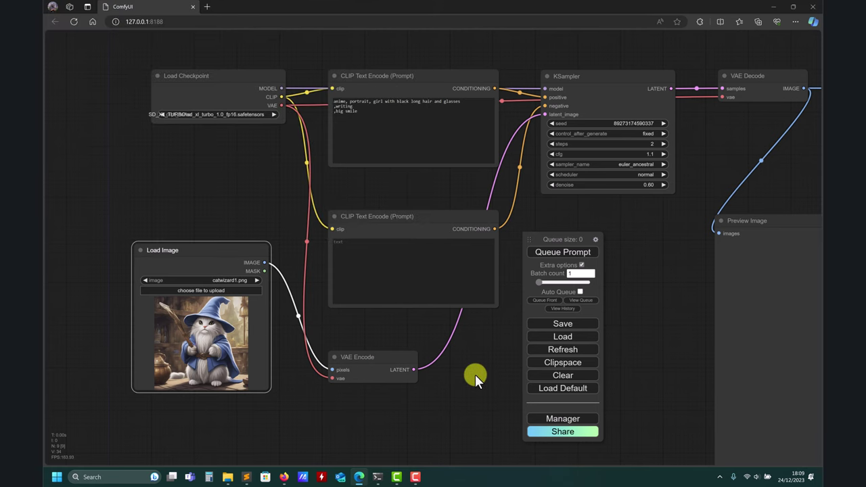
drag(475, 374, 436, 248)
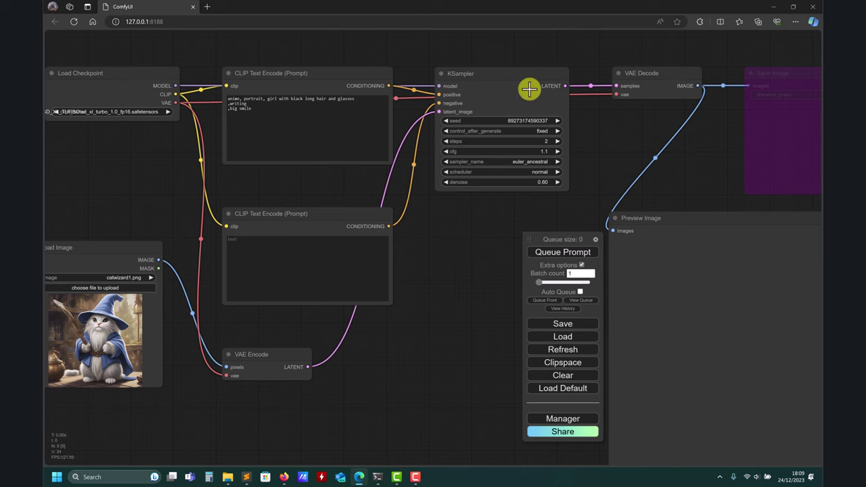
- Queue the image-to-image workflow and move the queue panel away from the Preview Image node
drag(496, 237, 409, 219)
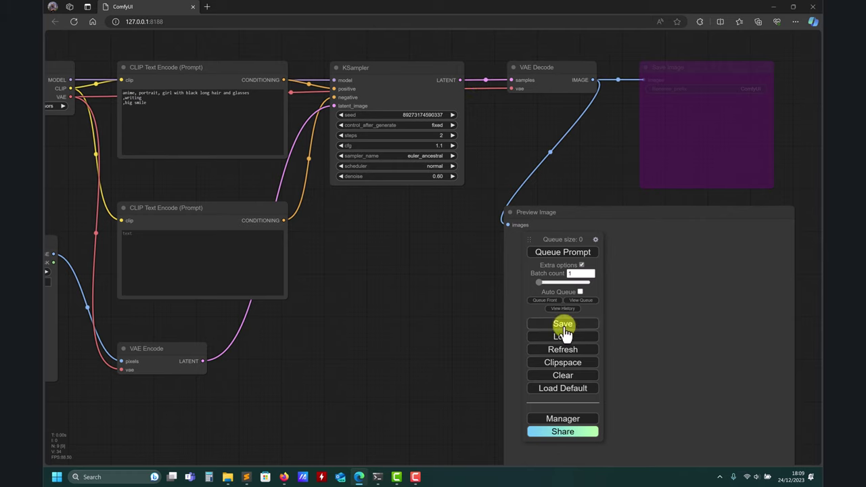
click(558, 259)
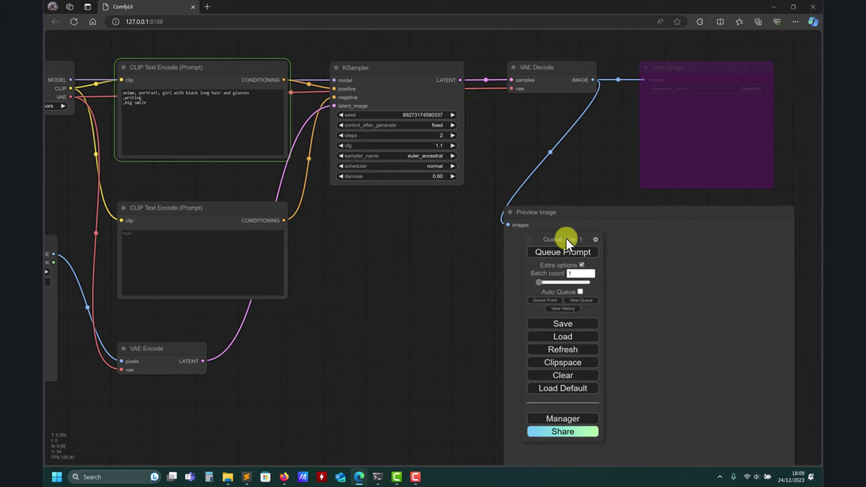
drag(565, 238, 432, 243)
drag(328, 345, 449, 313)
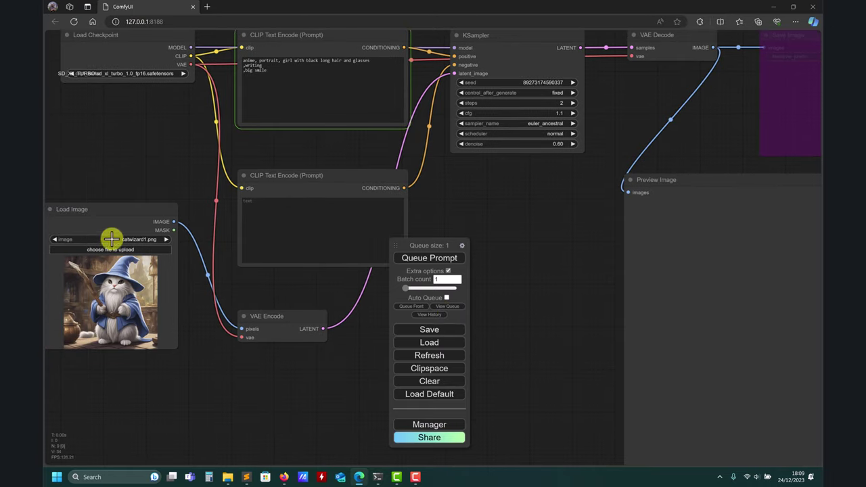
- Move the KSampler node down to expose its connections and return it between the positive prompt and VAE Decode nodes
drag(497, 36, 499, 81)
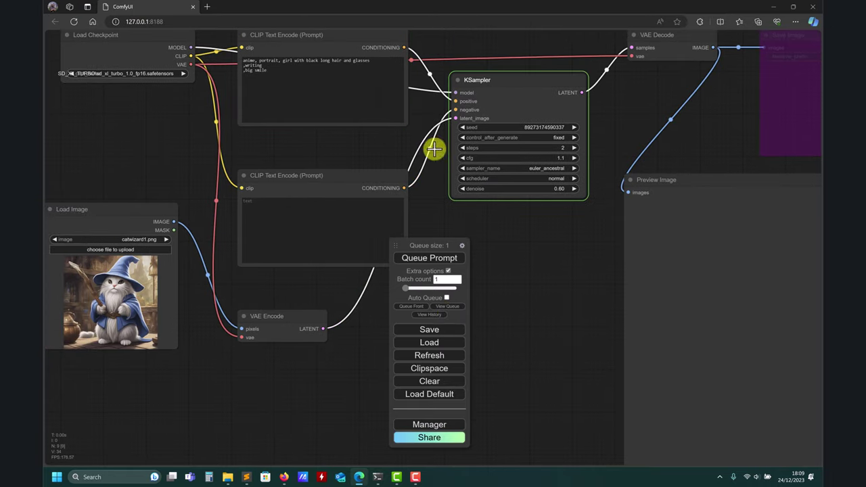
drag(537, 277, 518, 294)
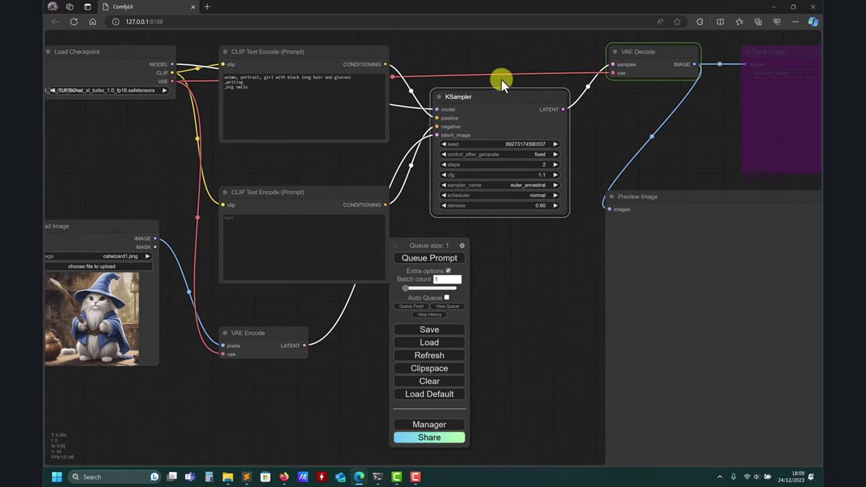
drag(500, 95, 501, 49)
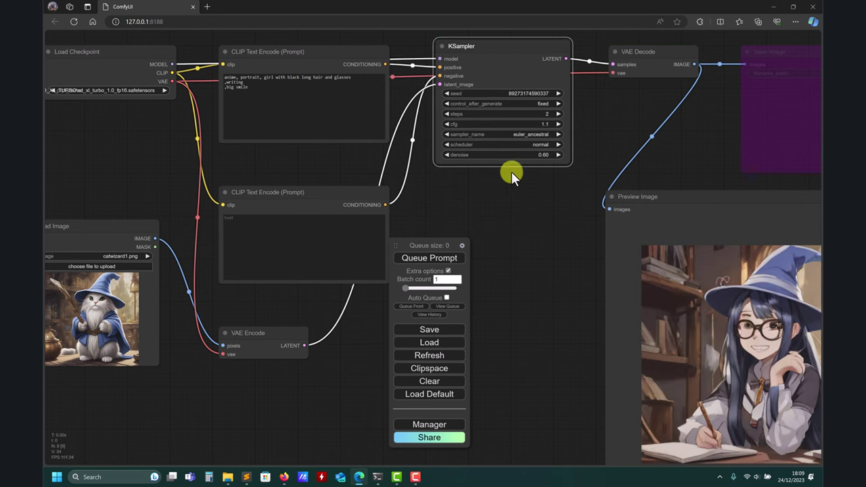
- Move the queue panel clear of VAE Encode, shift Load Image slightly up, and highlight the positive prompt text
drag(515, 131, 486, 187)
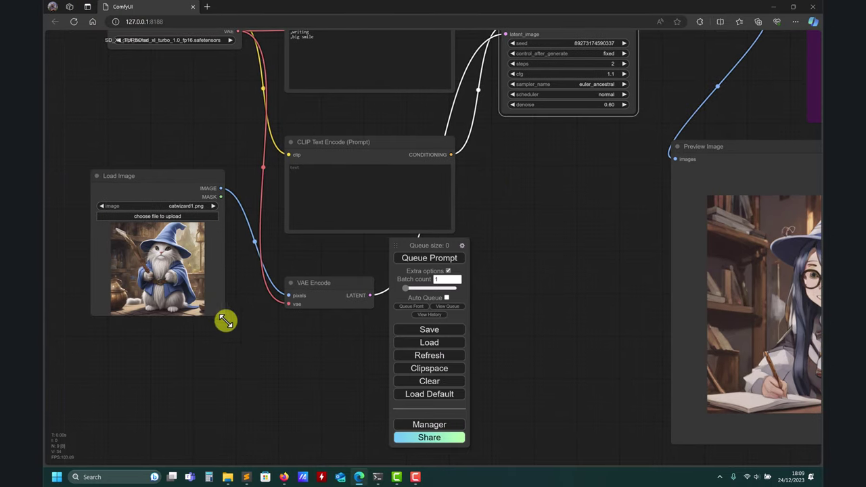
drag(447, 249, 541, 248)
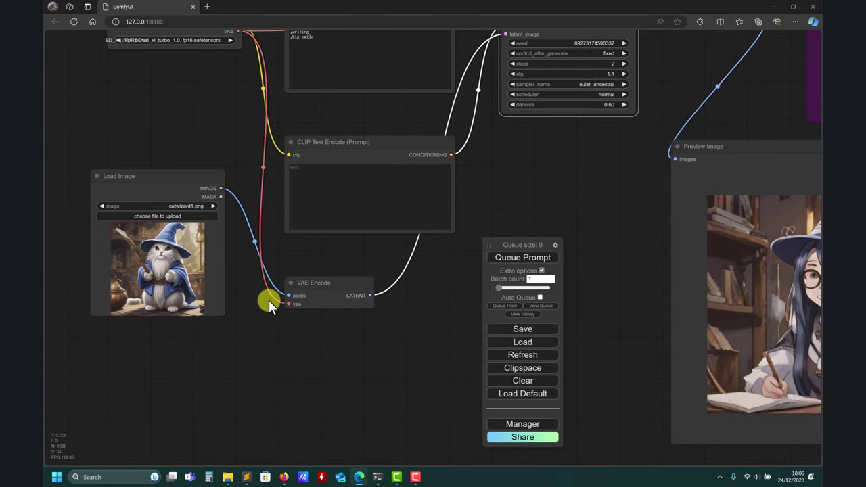
drag(269, 300, 366, 338)
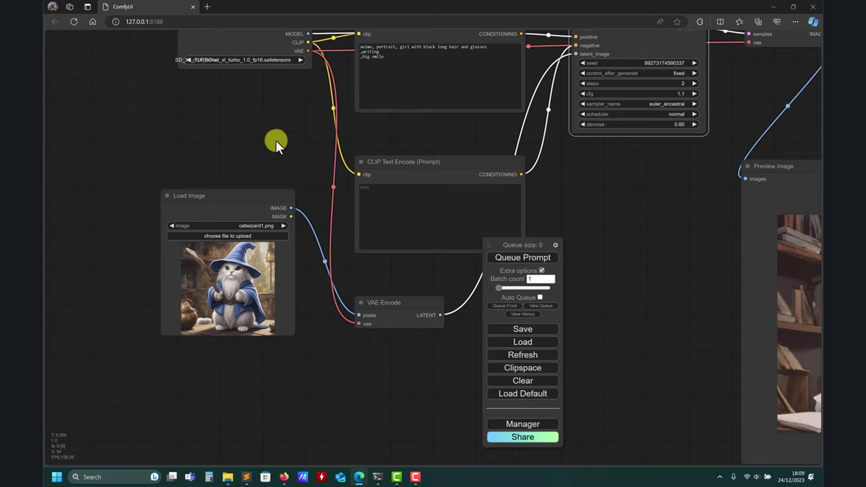
drag(241, 204, 241, 165)
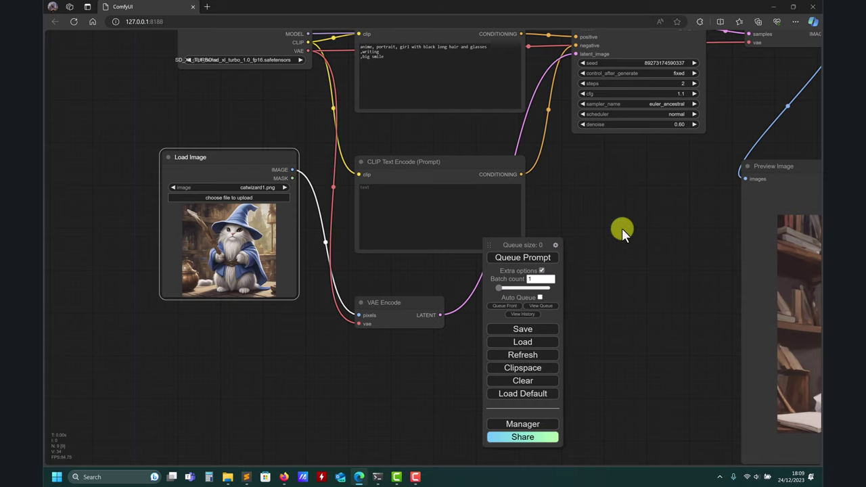
drag(621, 228, 494, 192)
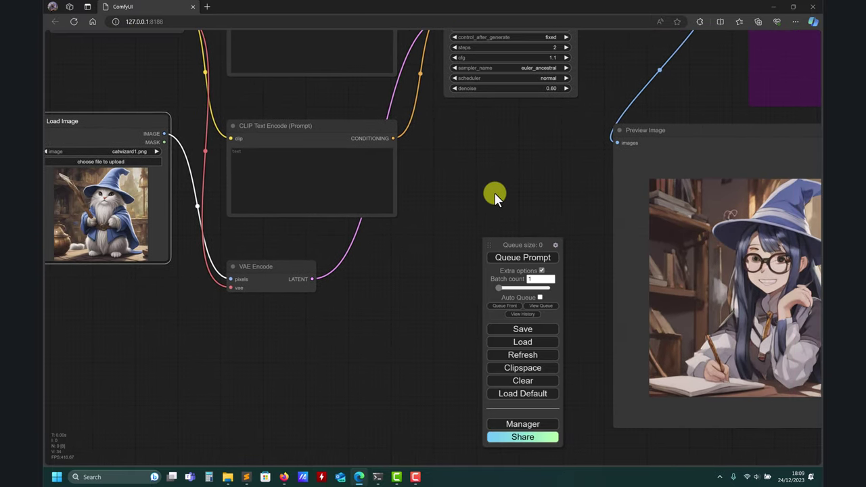
drag(494, 193, 589, 251)
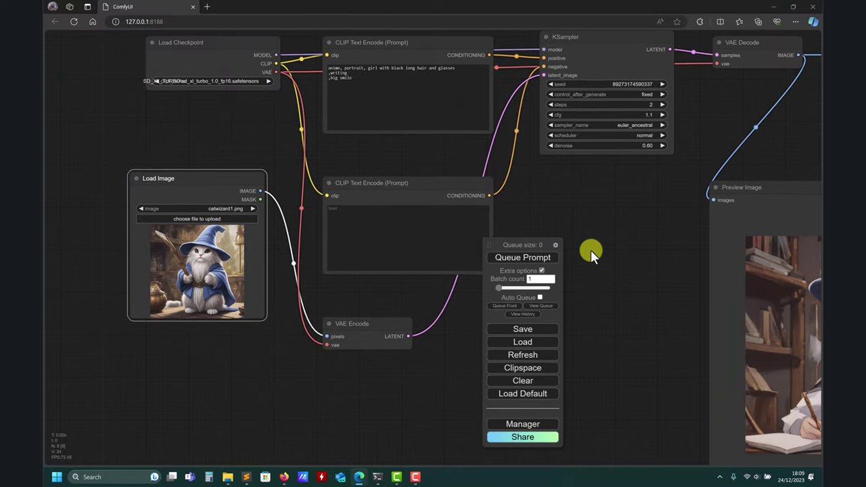
drag(356, 80, 327, 70)
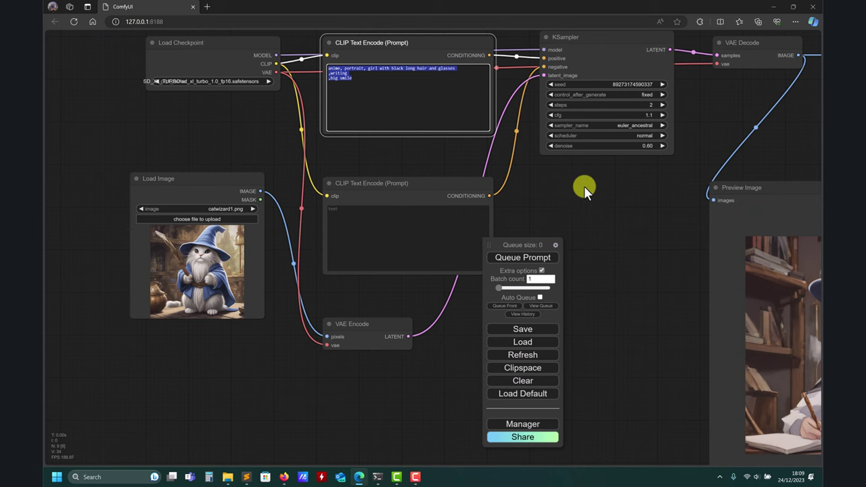
drag(584, 186, 524, 175)
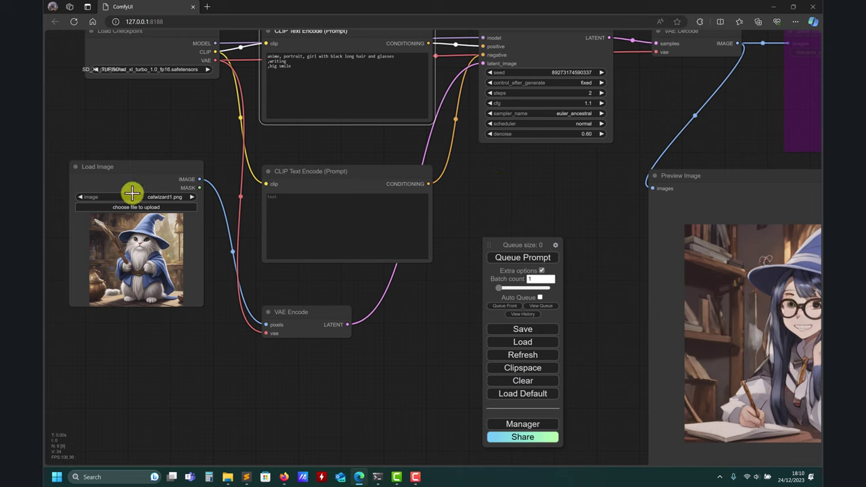
- Place the Load Image node beside Preview Image and enlarge it to about the preview's size for comparison
drag(132, 194, 585, 194)
drag(498, 247, 105, 209)
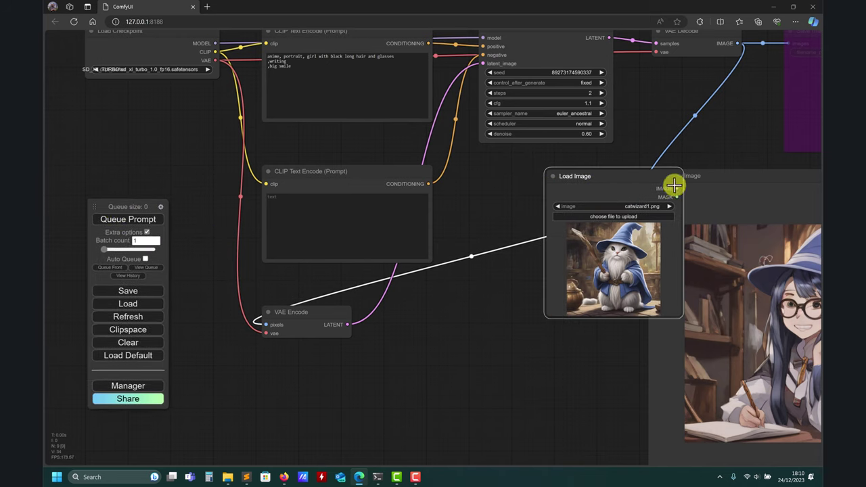
drag(626, 174, 533, 170)
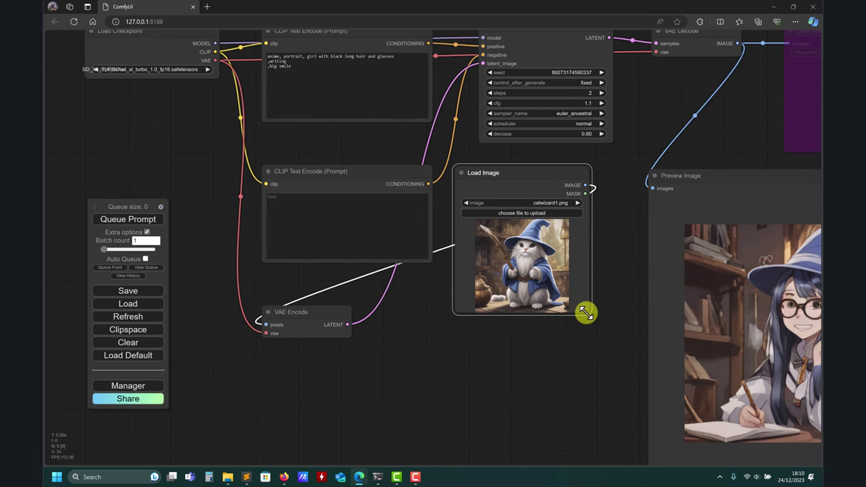
drag(586, 311, 668, 442)
drag(346, 357, 199, 307)
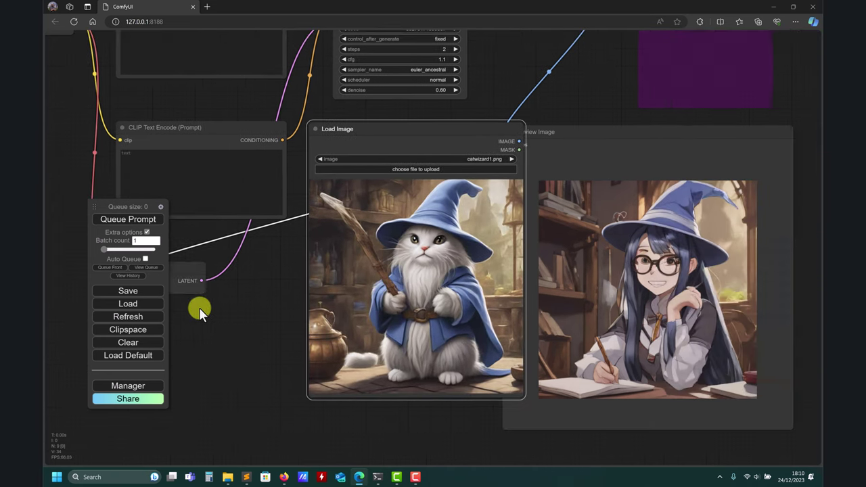
drag(406, 115, 367, 122)
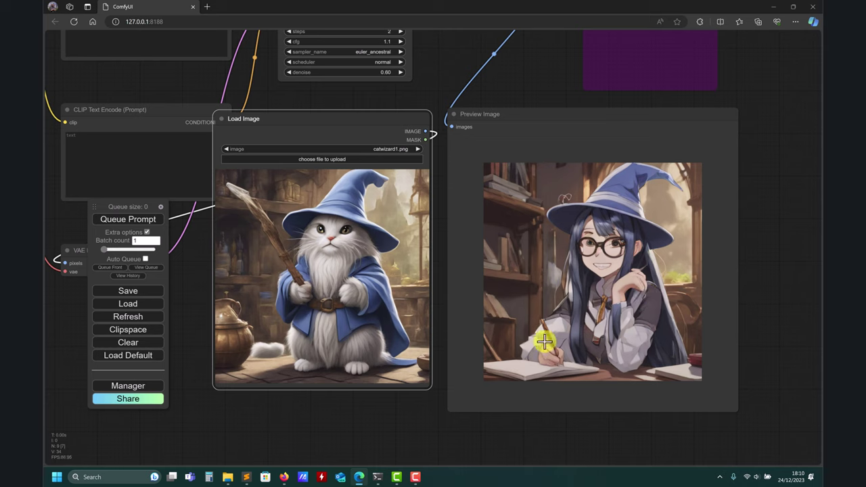
- Return the Load Image node to the input side of VAE Encode and shrink it to a compact size
drag(473, 411, 525, 413)
drag(151, 234, 238, 234)
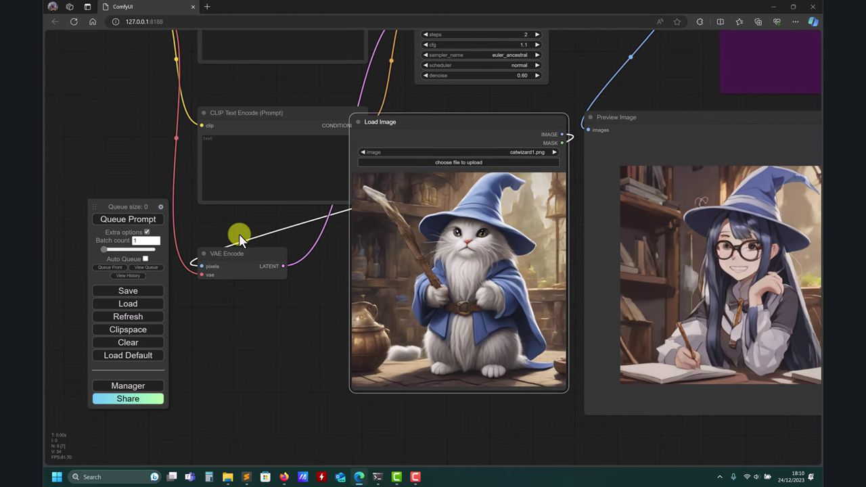
drag(111, 130, 127, 172)
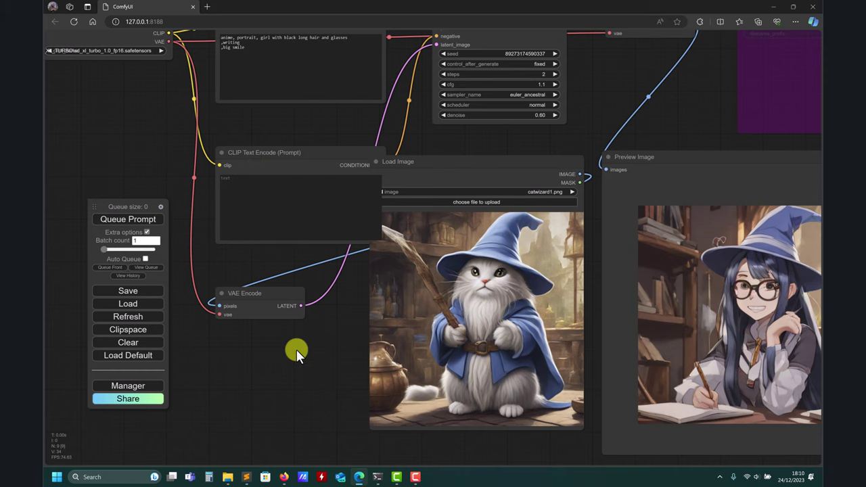
drag(297, 349, 348, 339)
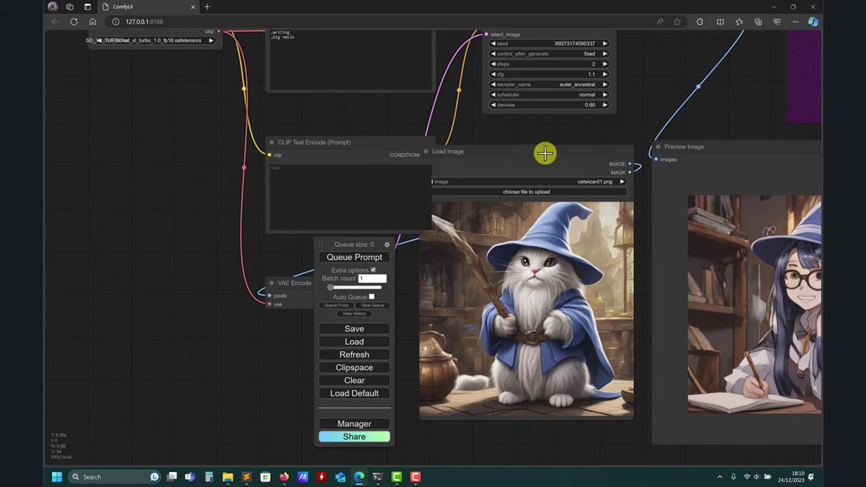
drag(545, 150, 136, 113)
drag(229, 381, 166, 300)
drag(228, 363, 332, 373)
drag(233, 348, 151, 281)
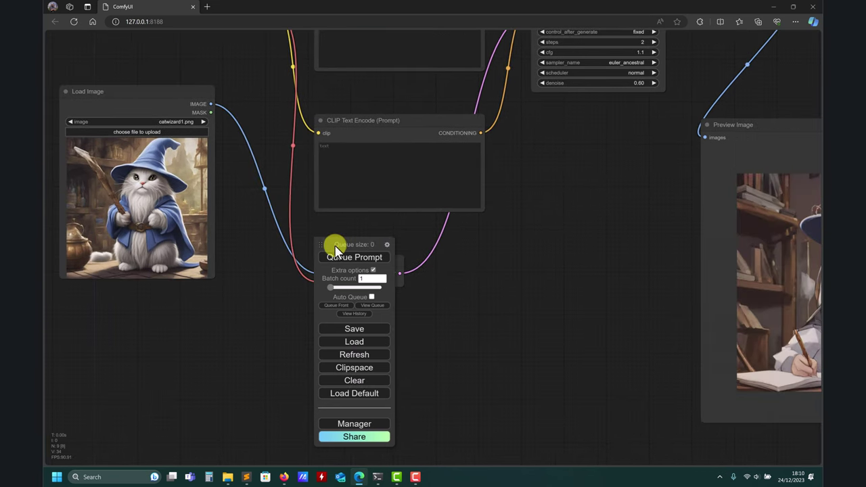
- Lower the Load Image node, shift VAE Encode toward KSampler, and park the queue panel between VAE Encode and Preview Image
drag(338, 230, 547, 233)
drag(145, 89, 213, 161)
drag(366, 264, 416, 263)
drag(642, 197, 517, 196)
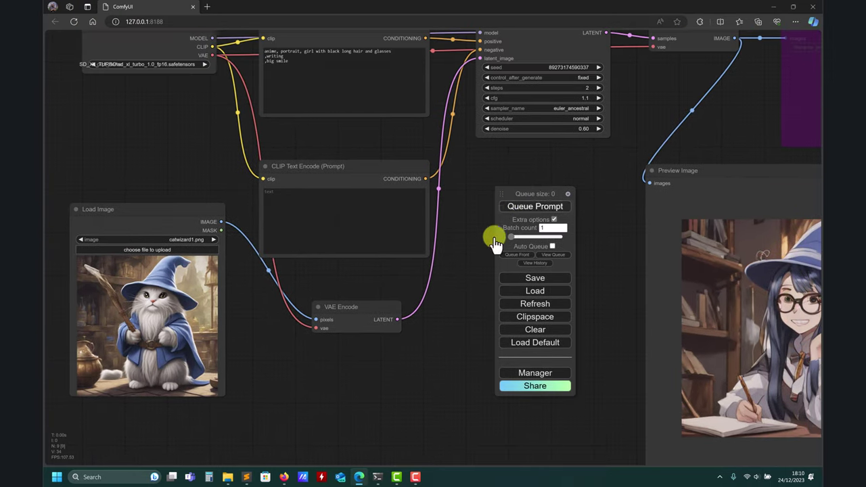
drag(453, 337, 452, 321)
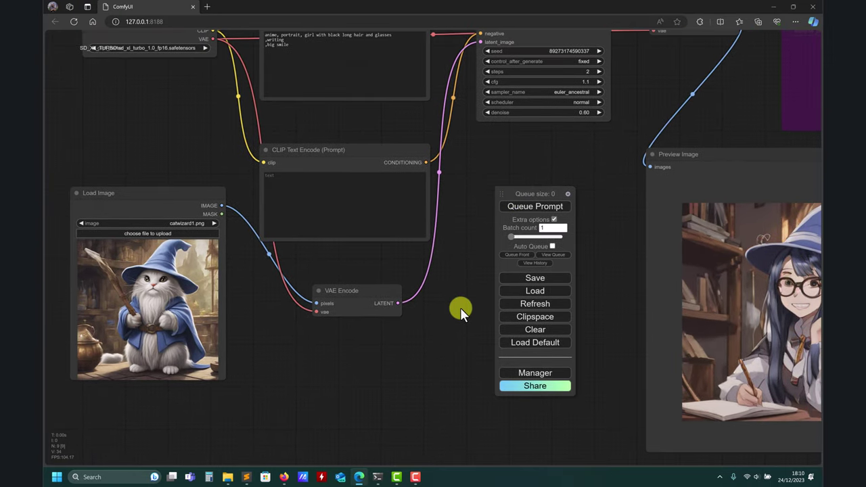
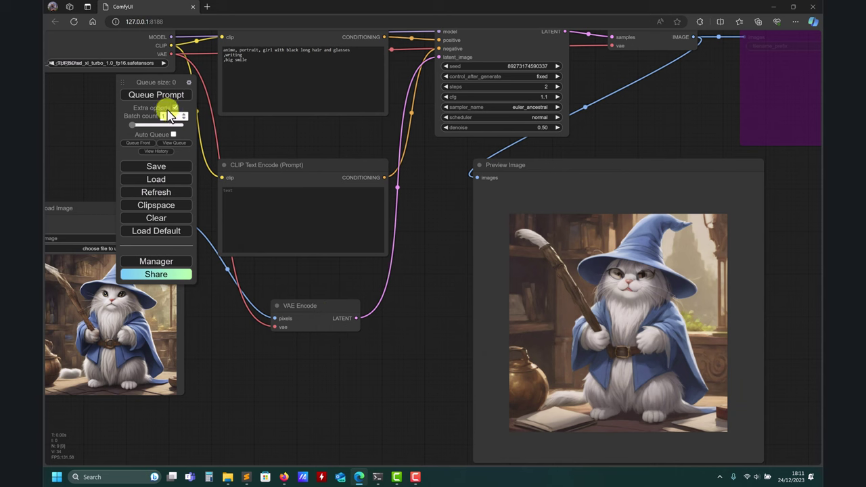
- Generate the image with KSampler steps set to 3, and again with steps set to 4
drag(160, 80, 355, 201)
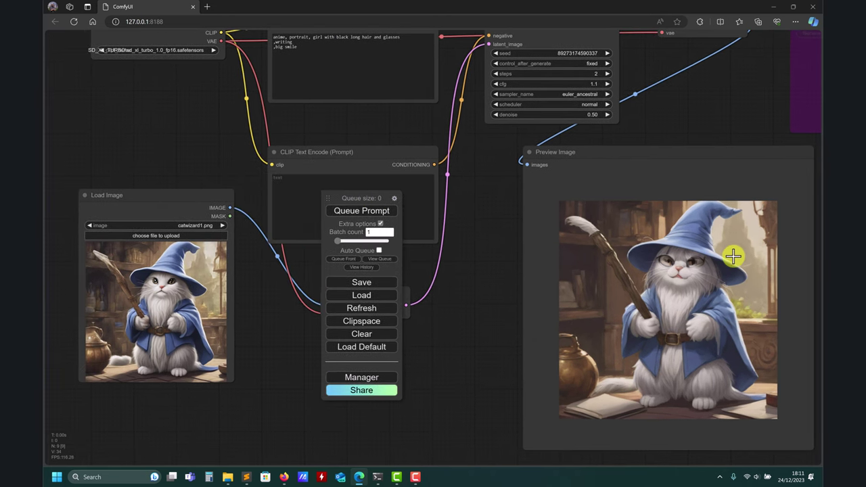
mouse_move(459, 307)
mouse_down()
mouse_move(448, 321)
mouse_move(459, 317)
mouse_up()
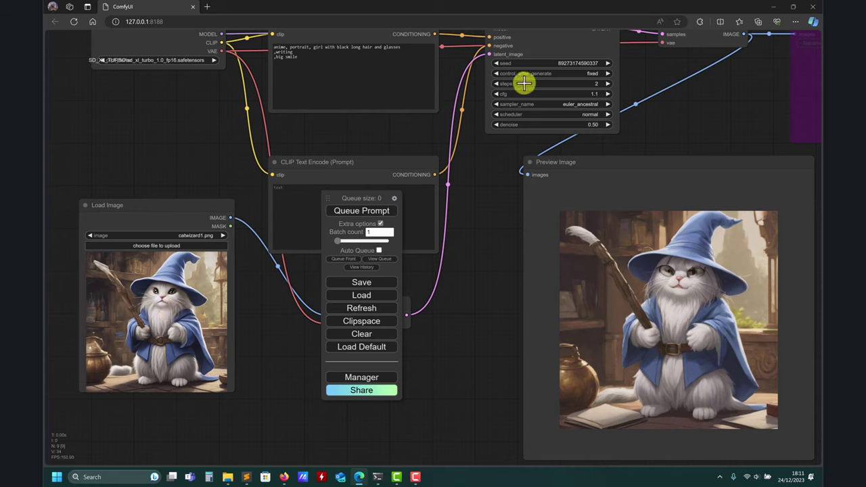
click(603, 86)
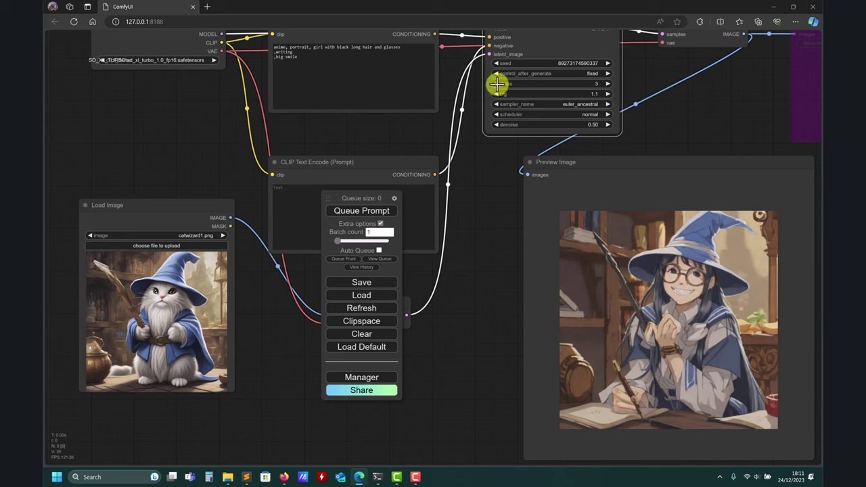
click(343, 210)
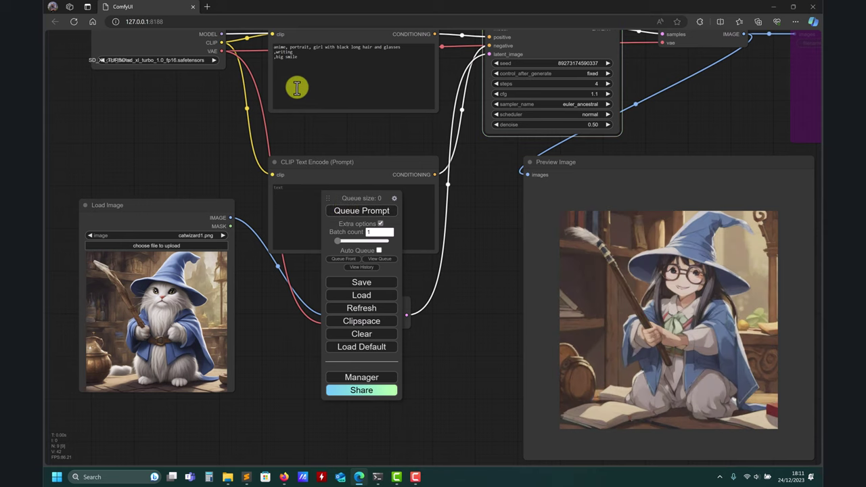
- Generate the image with KSampler steps set to 1, and again with steps set to 2
click(497, 84)
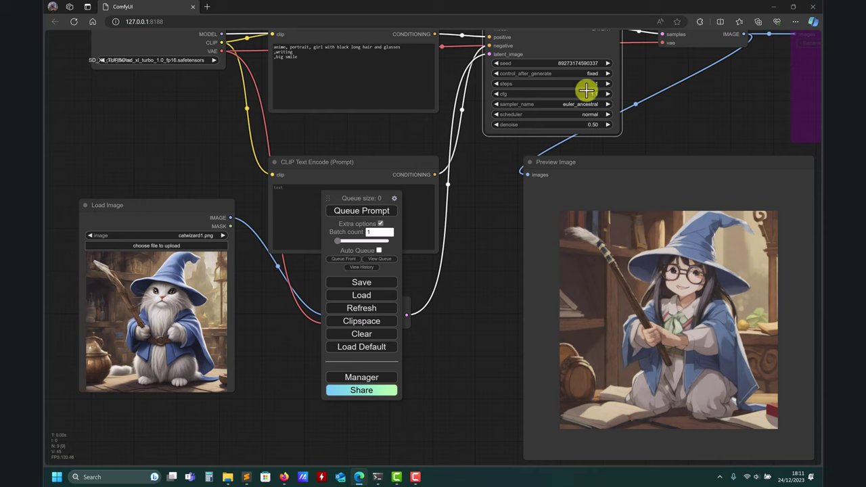
click(359, 213)
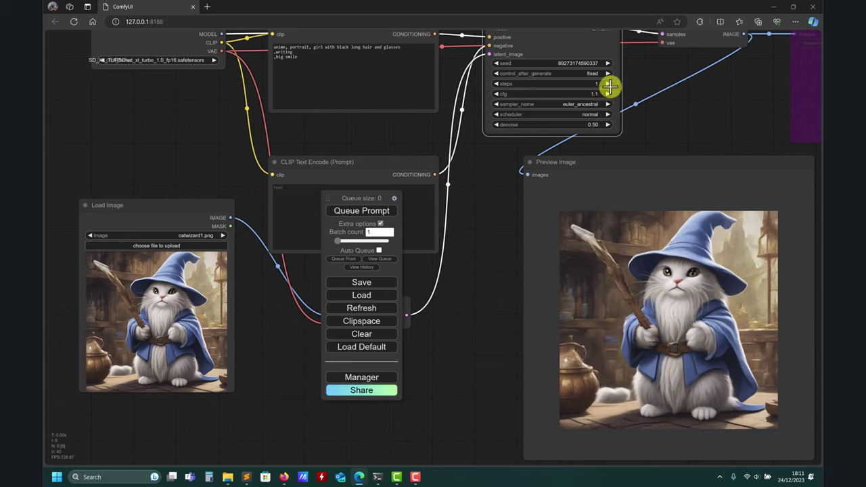
click(355, 212)
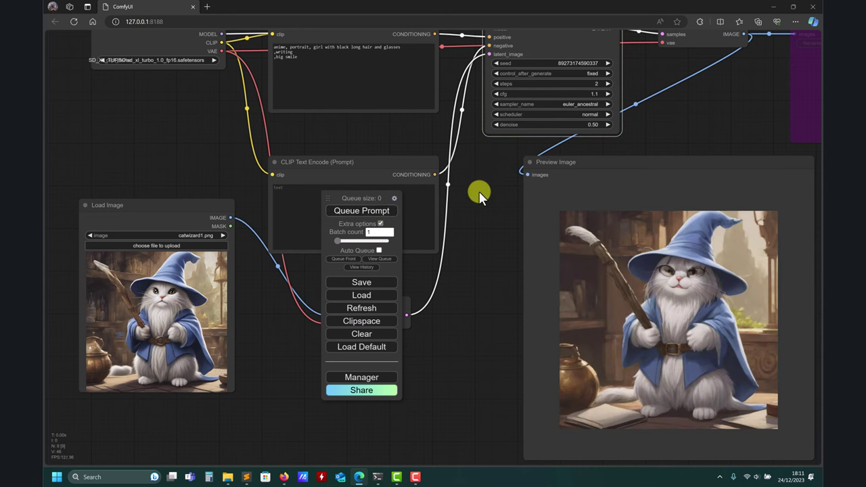
- Set the KSampler denoise to 0.6 and generate the image
drag(479, 191, 465, 168)
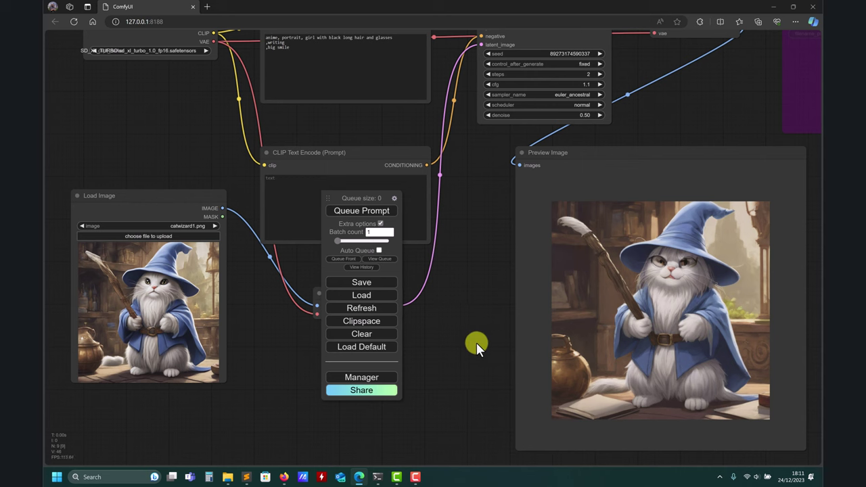
mouse_move(469, 344)
mouse_down()
mouse_move(483, 330)
mouse_move(464, 351)
mouse_up()
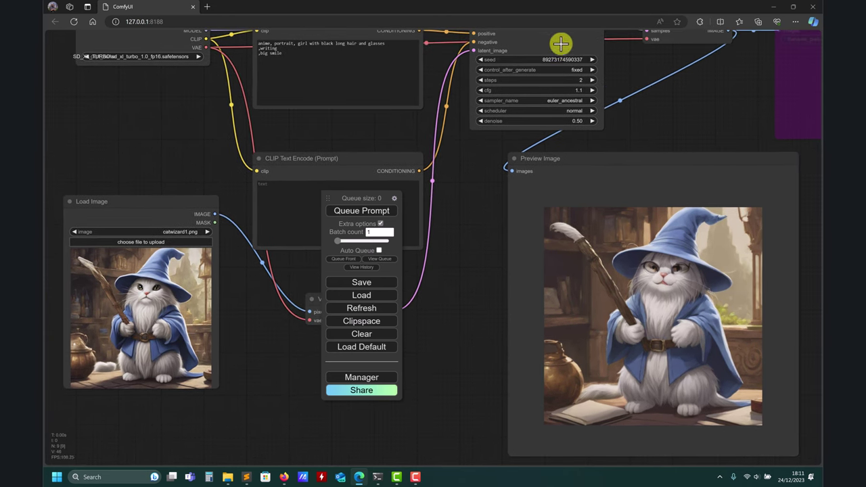
click(568, 121)
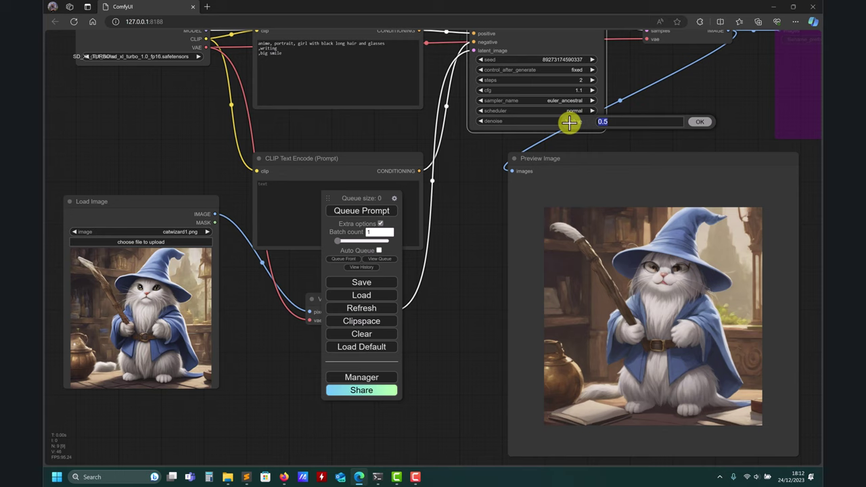
click(609, 126)
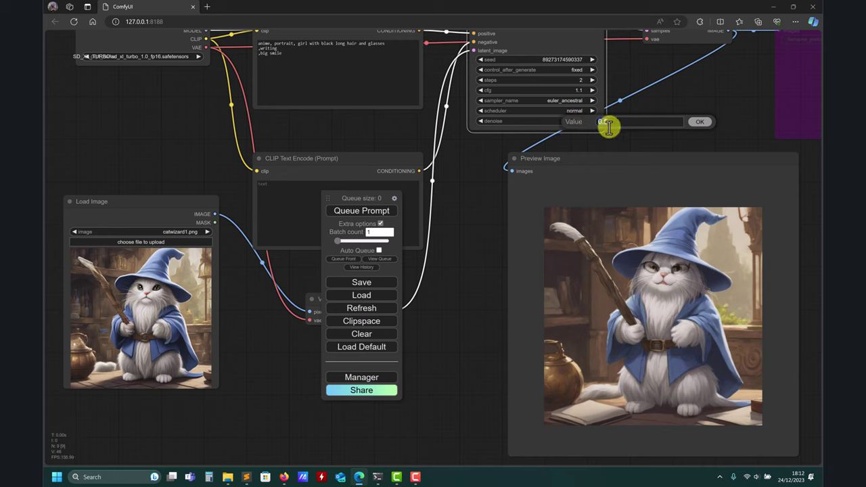
double_click(608, 126)
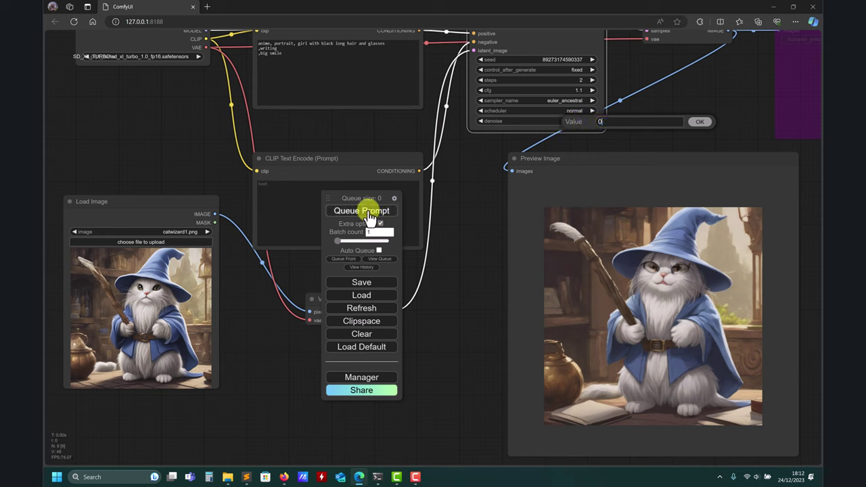
key(Return)
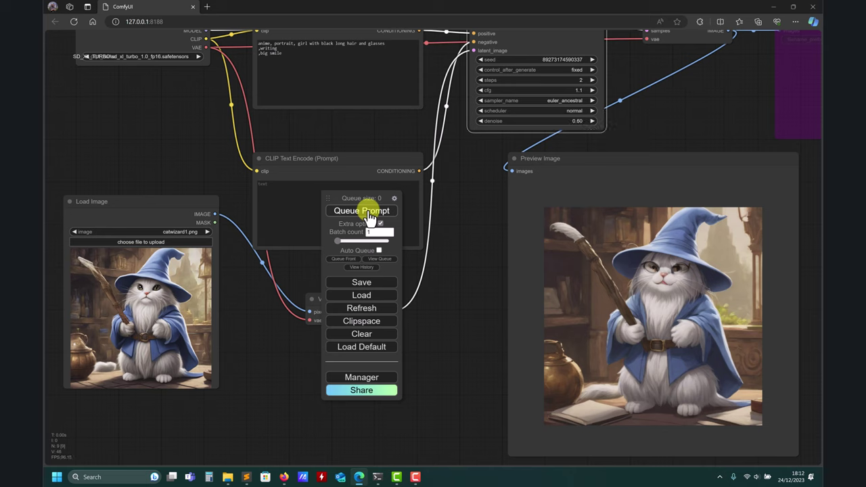
click(368, 214)
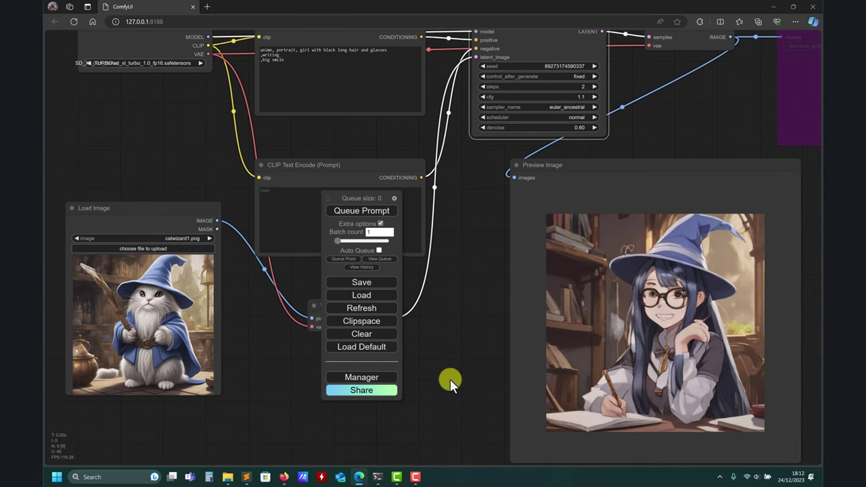
- Shift the queue panel off VAE Encode, copy and clear the positive prompt text, and generate the image with no prompt
drag(450, 379, 519, 385)
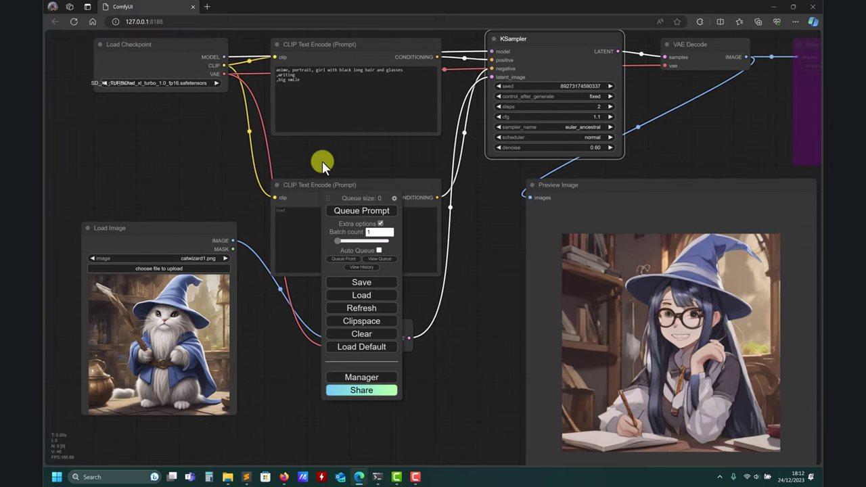
drag(357, 199, 462, 218)
drag(304, 77, 270, 63)
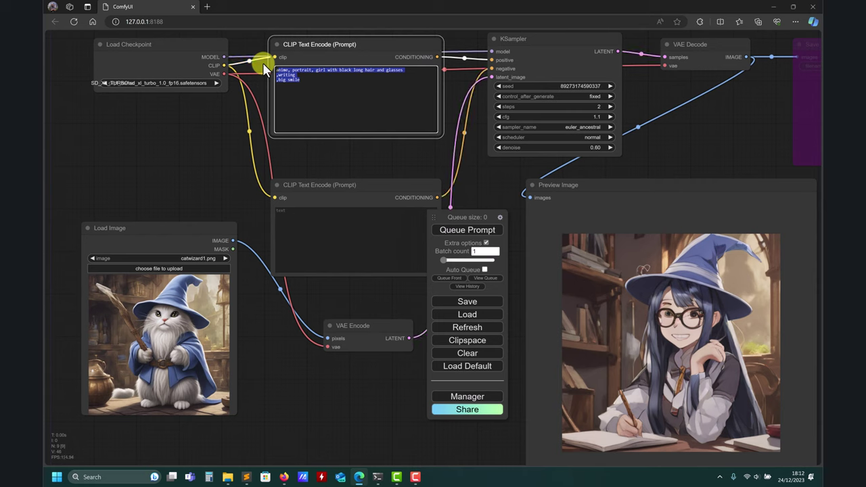
key(BackSpace)
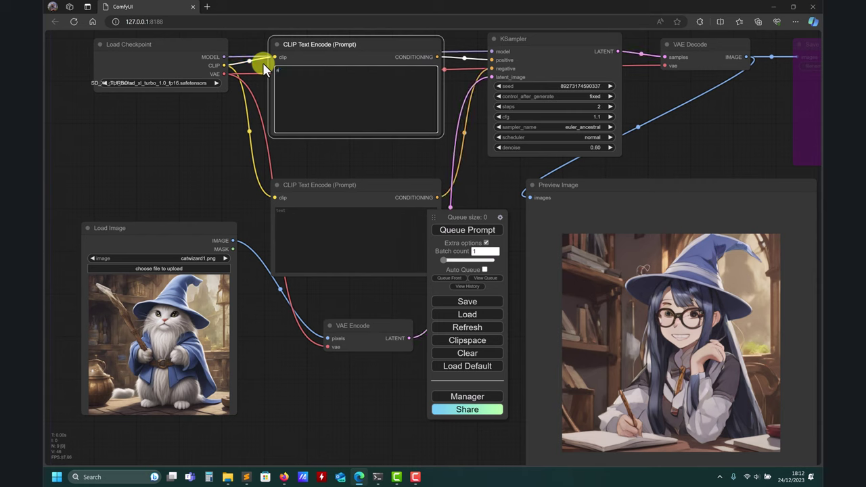
key(ctrl+z)
key(ctrl+c)
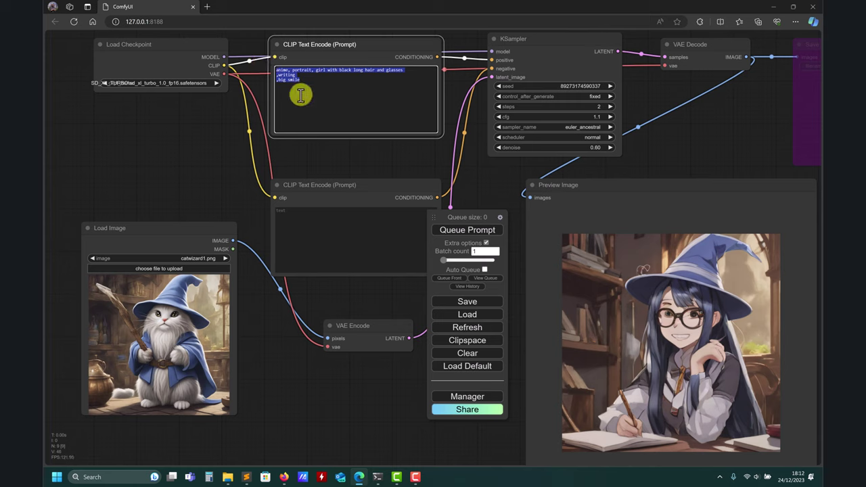
key(BackSpace)
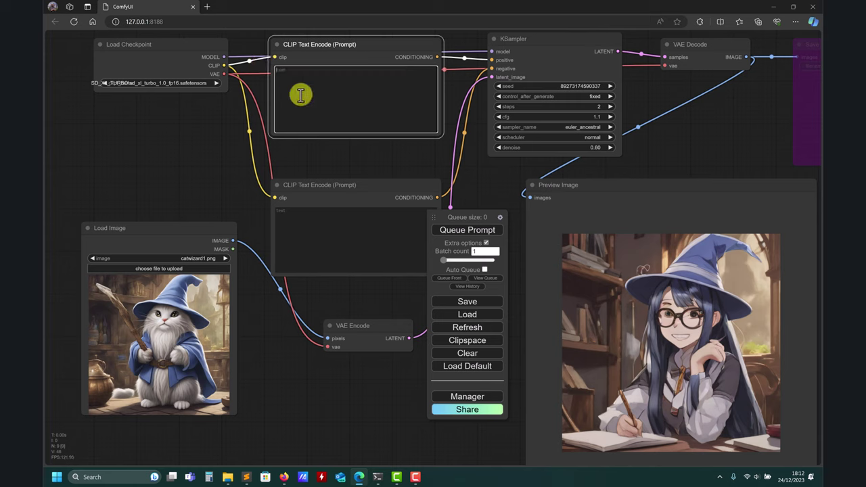
click(467, 230)
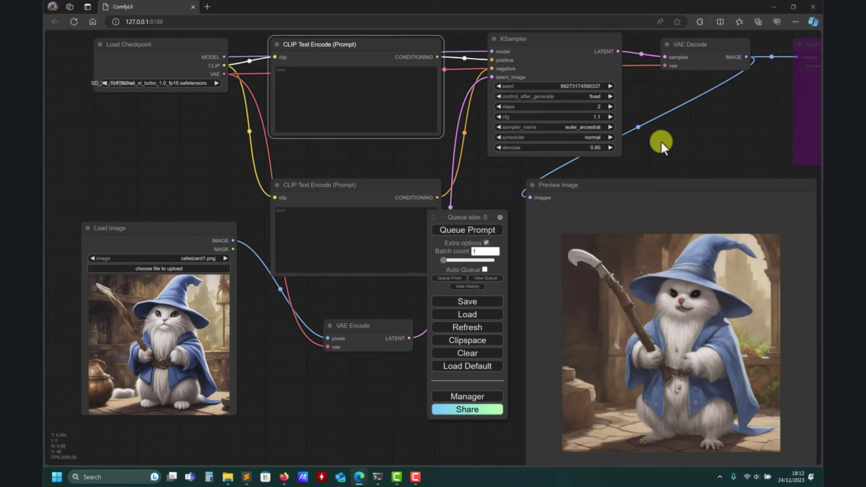
- Paste the copied anime girl prompt back into the positive CLIP Text Encode node and shift the queue panel toward Preview Image
drag(661, 141, 658, 107)
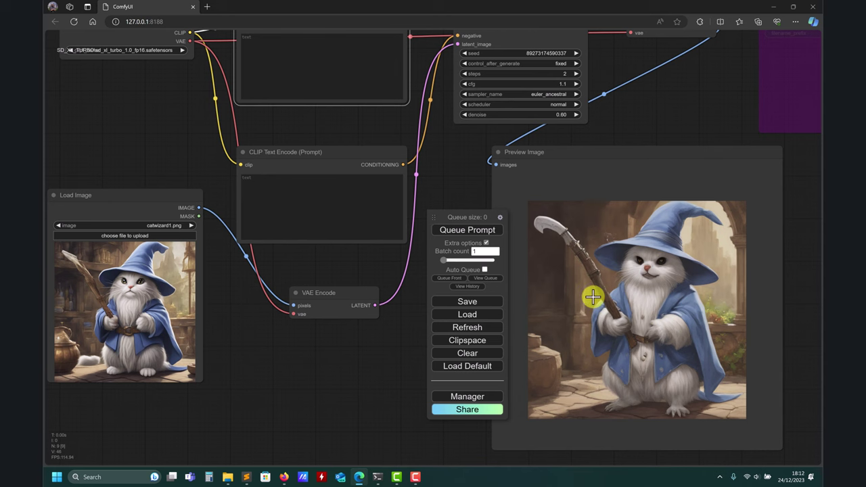
drag(454, 196, 514, 196)
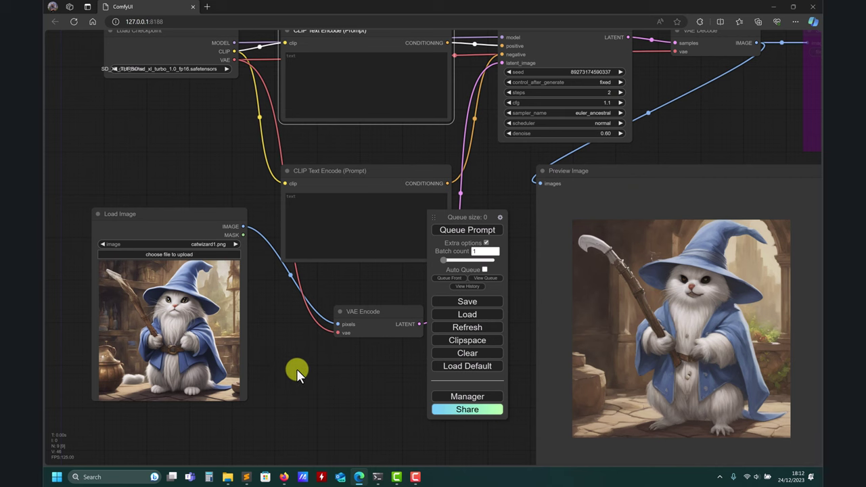
drag(309, 367, 301, 386)
click(323, 112)
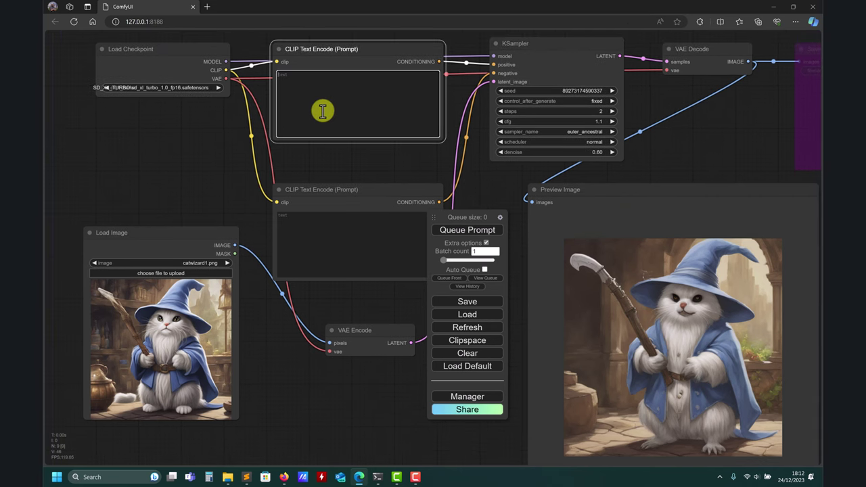
key(ctrl+v)
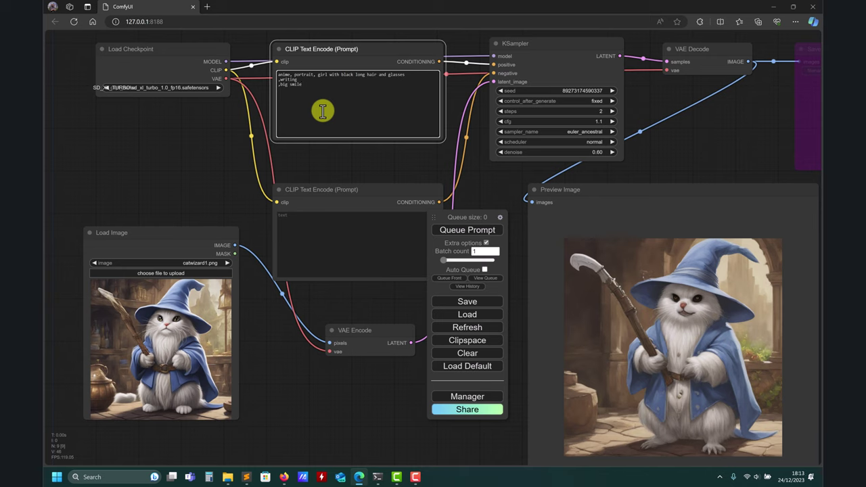
drag(462, 214, 487, 219)
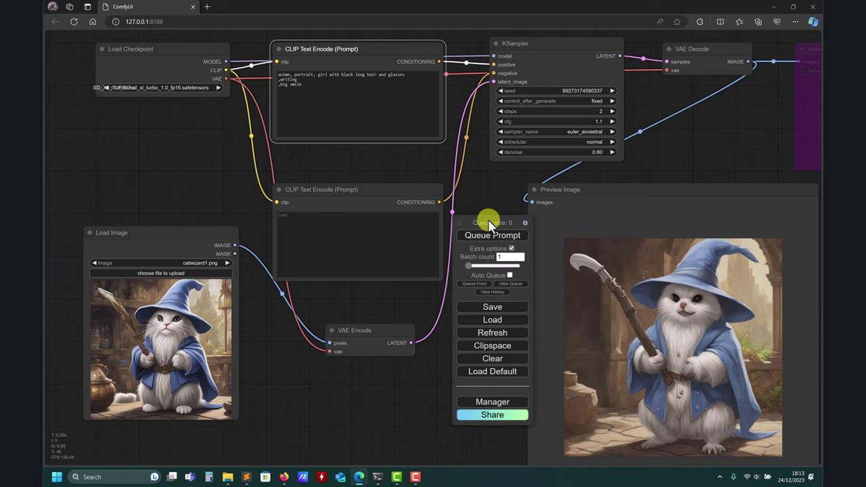
drag(719, 144, 711, 132)
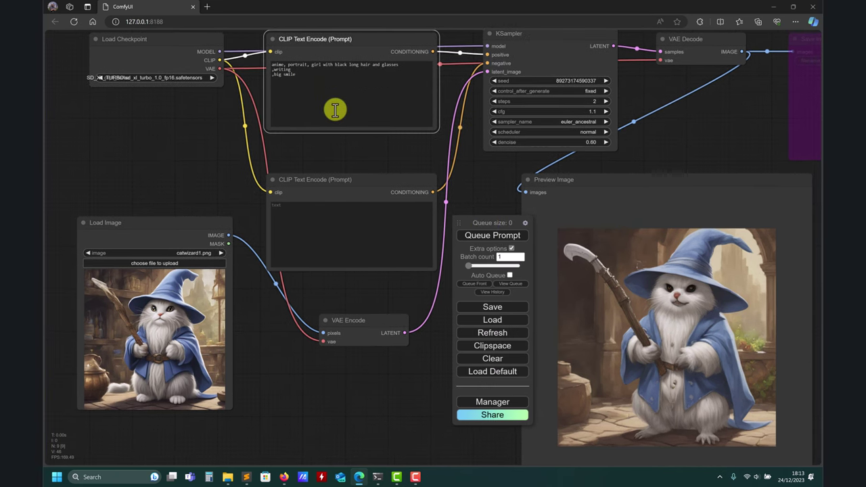
- Replace the positive prompt with "girl" and generate the image
drag(315, 81, 261, 65)
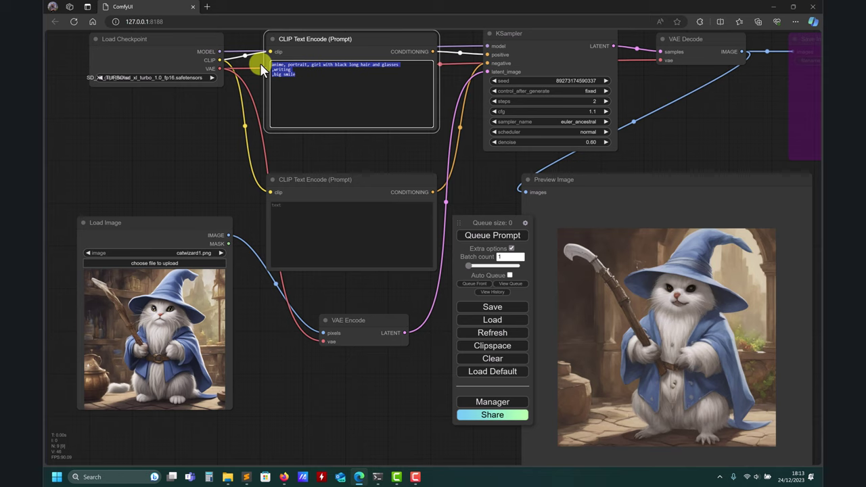
text(girl)
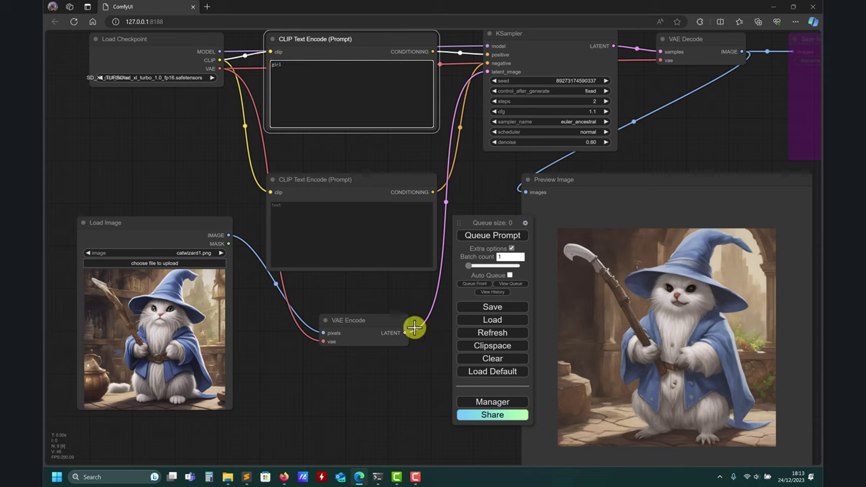
click(487, 237)
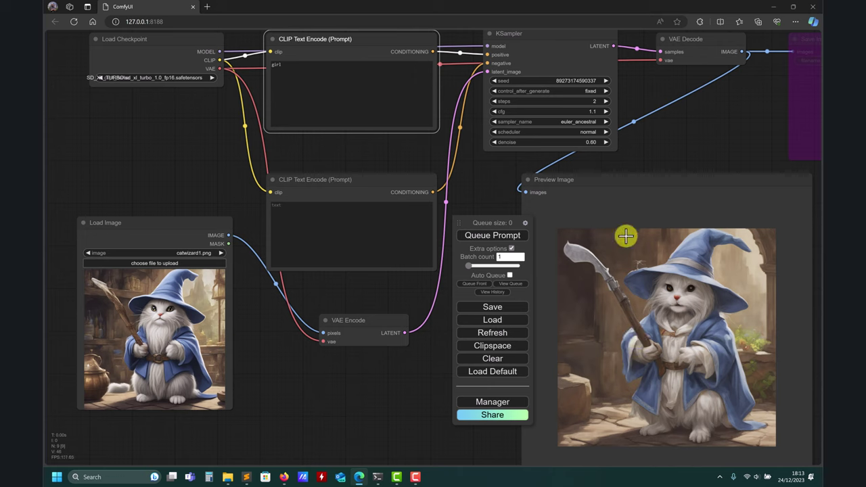
- Generate the image with the positive prompt extended to "girl, anime", and again with "girl, anime, glasses"
click(309, 69)
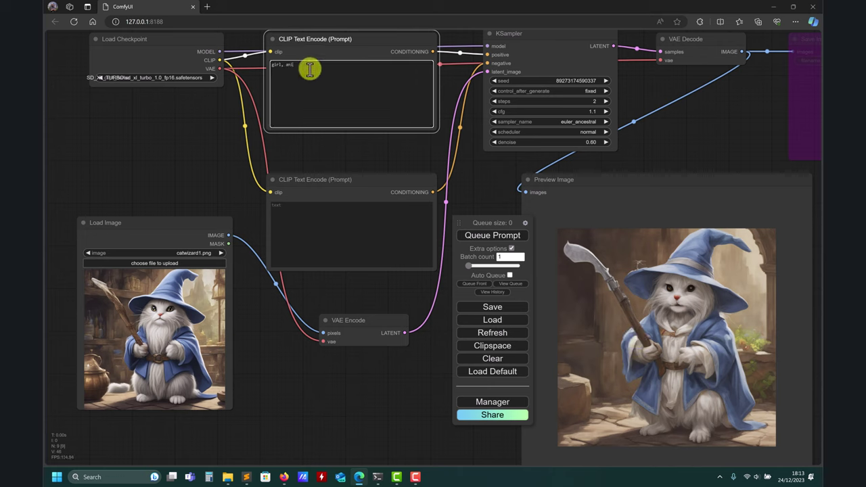
text(, anime)
click(493, 235)
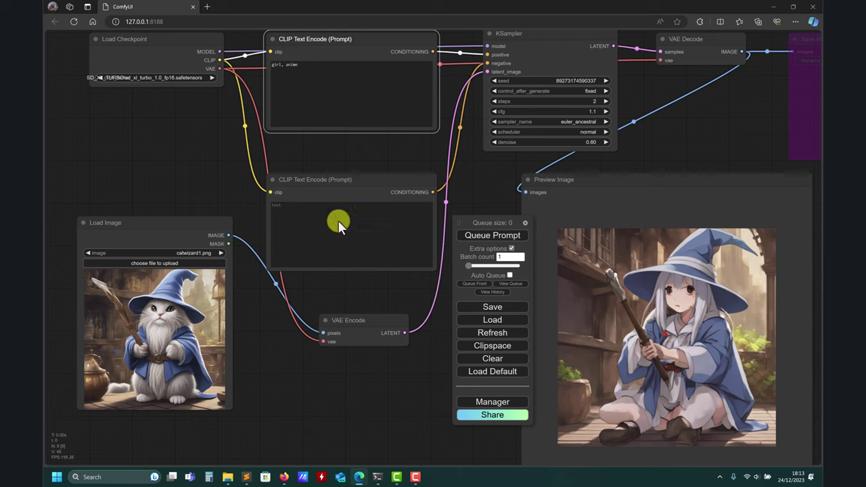
click(334, 76)
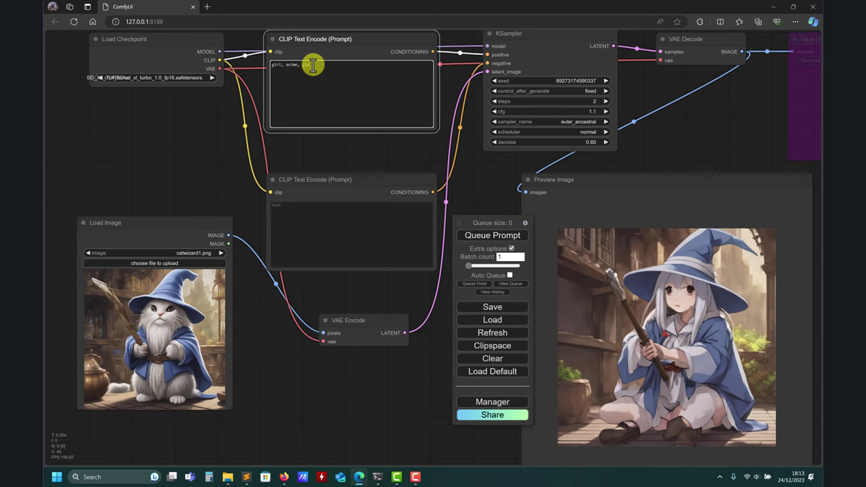
click(503, 235)
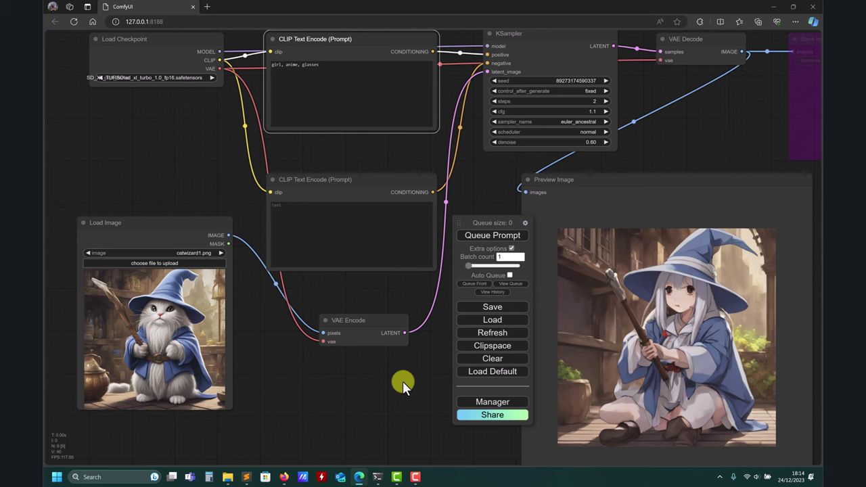
- Copy "black long hair" from prompts.txt in Sublime Text, append it to the positive prompt in ComfyUI, and generate the image
click(343, 68)
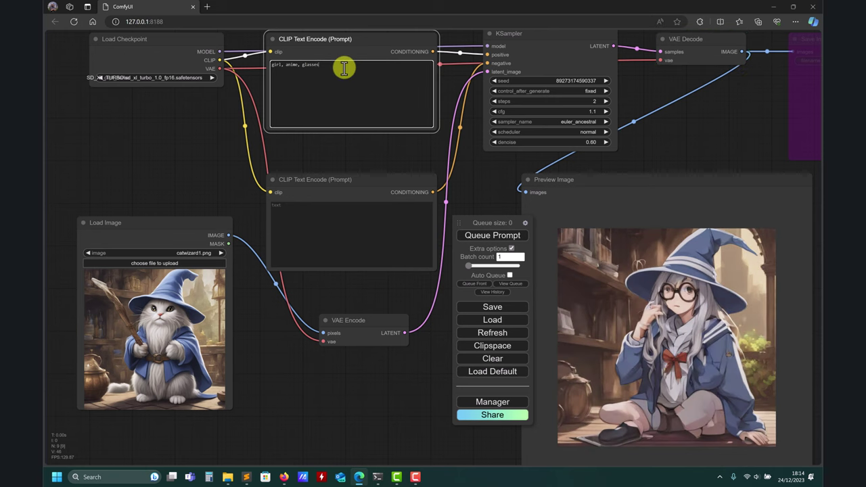
click(247, 476)
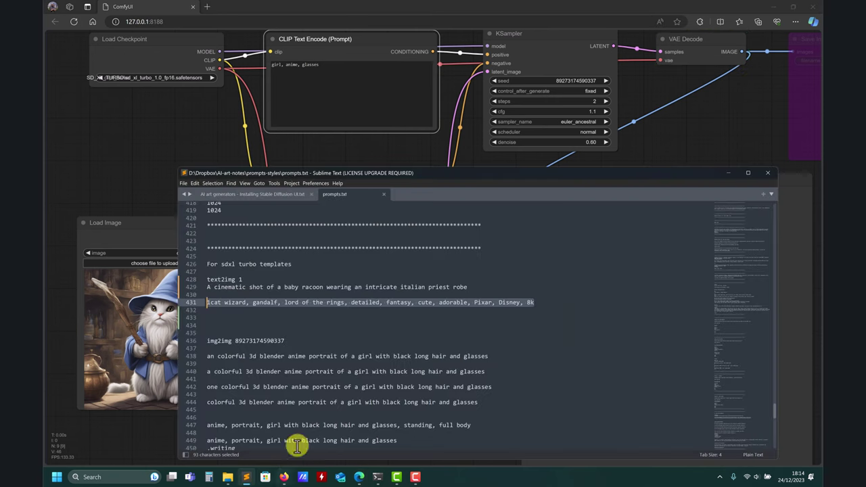
triple_click(371, 304)
scroll(371, 304, down, 5)
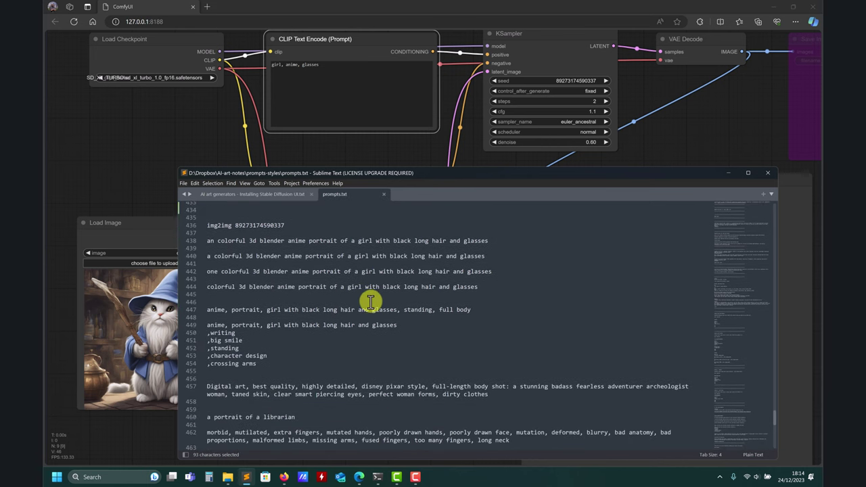
drag(320, 309, 391, 309)
drag(302, 309, 350, 310)
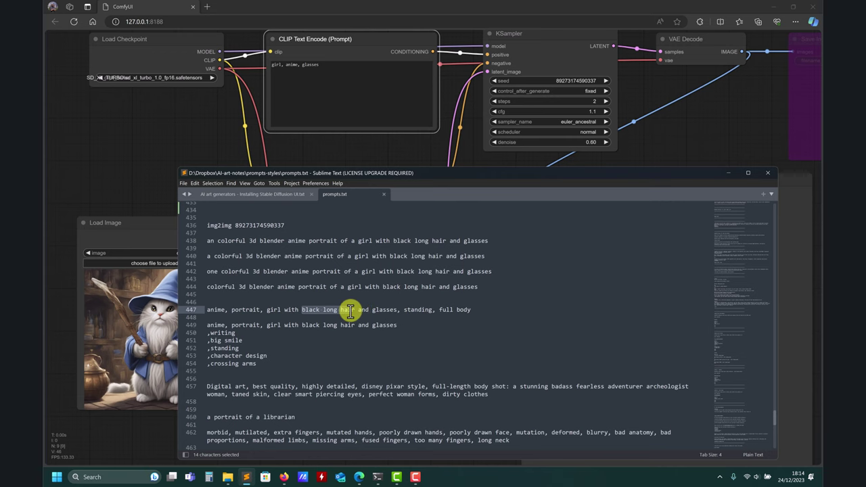
click(201, 148)
click(369, 78)
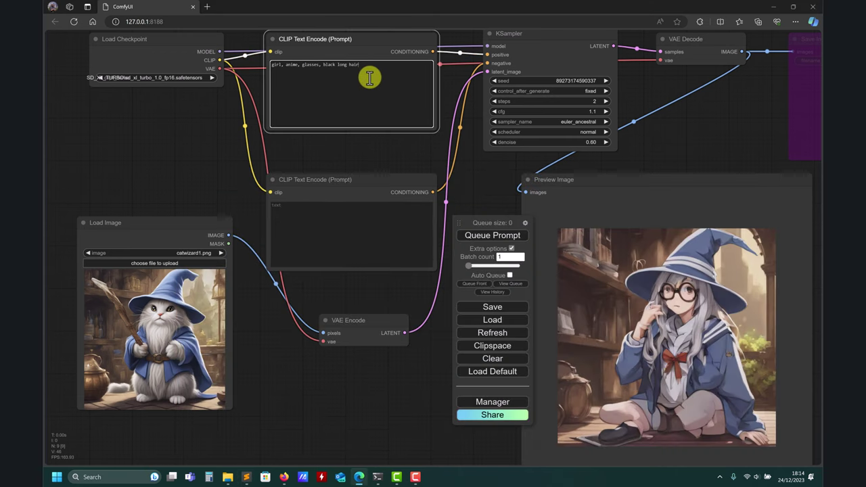
click(491, 236)
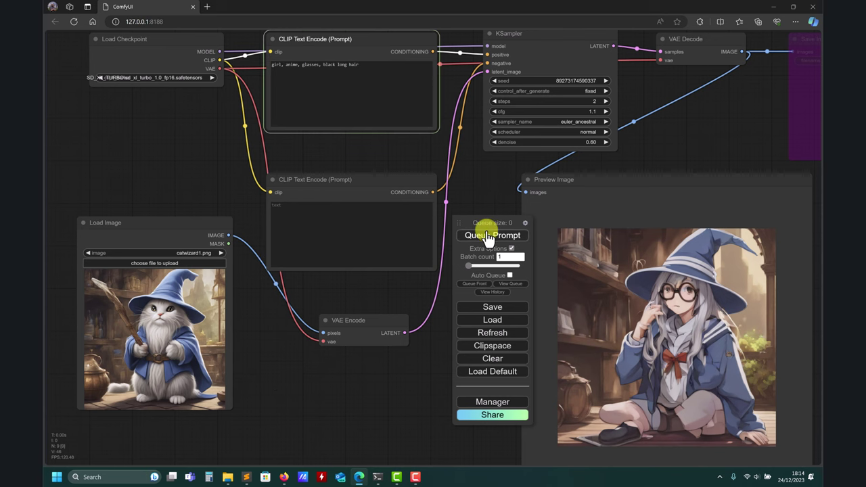
click(245, 476)
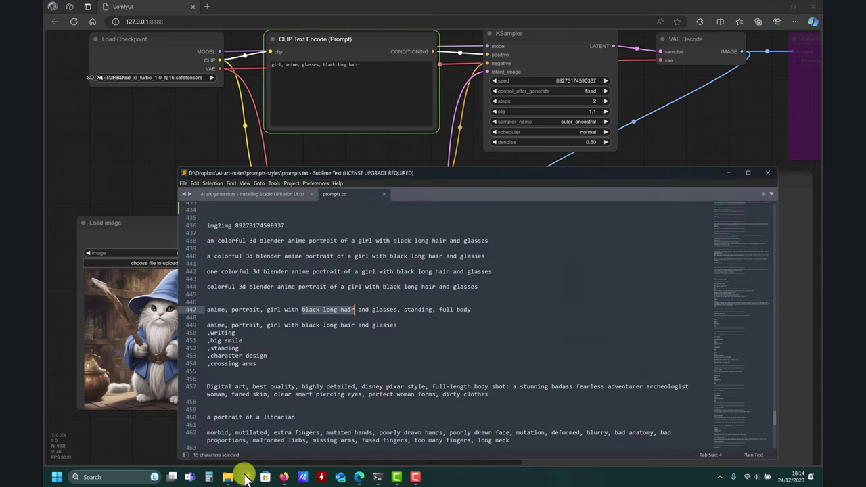
click(246, 476)
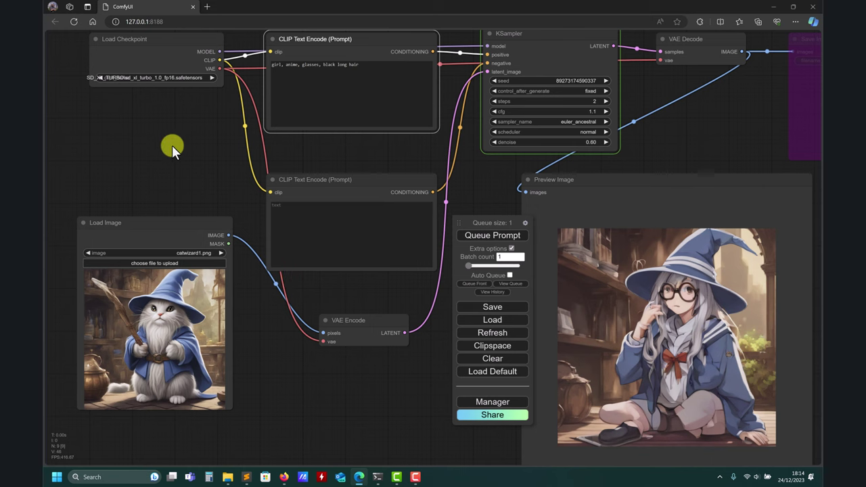
drag(172, 144, 122, 122)
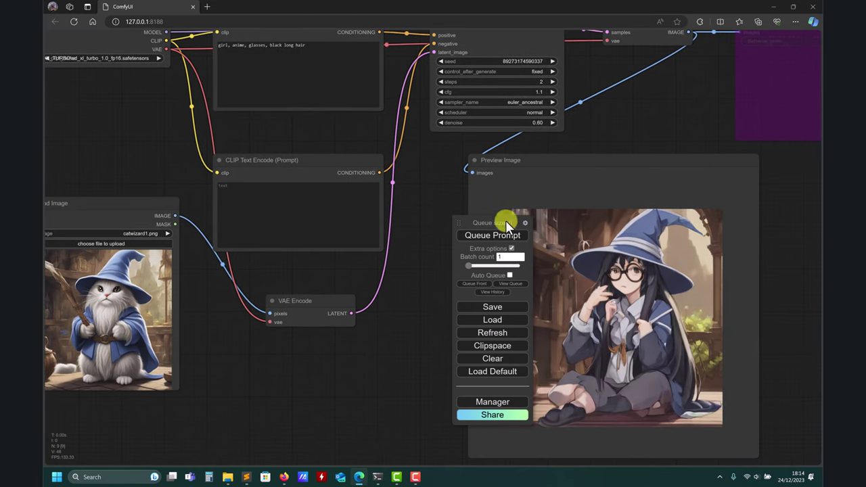
- Clear the queue panel off the preview image and generate the image with "standing" appended to the positive prompt
drag(505, 220, 452, 222)
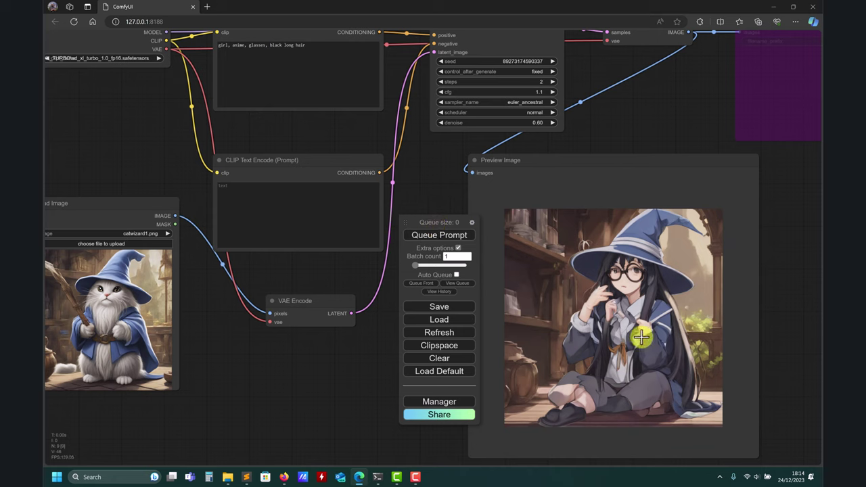
drag(356, 357, 373, 380)
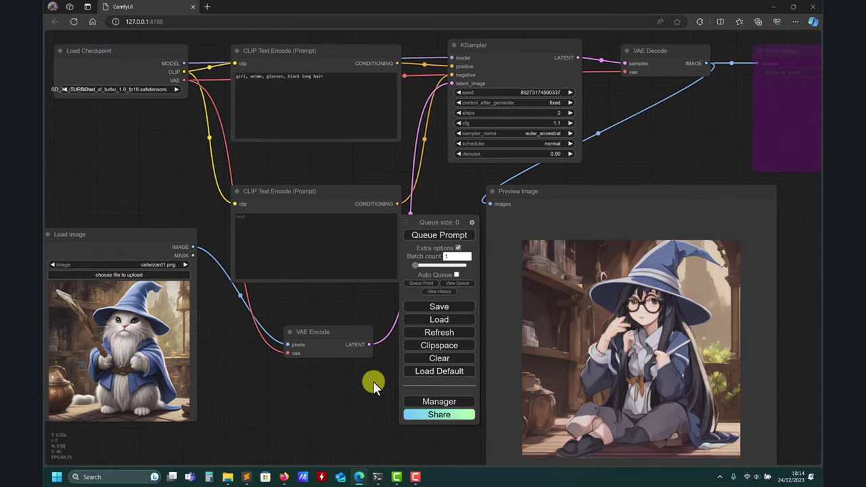
click(337, 83)
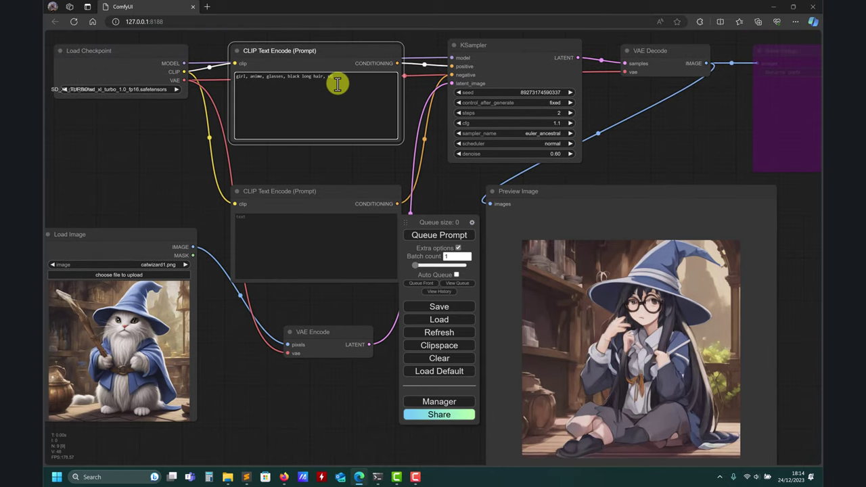
text(, standing)
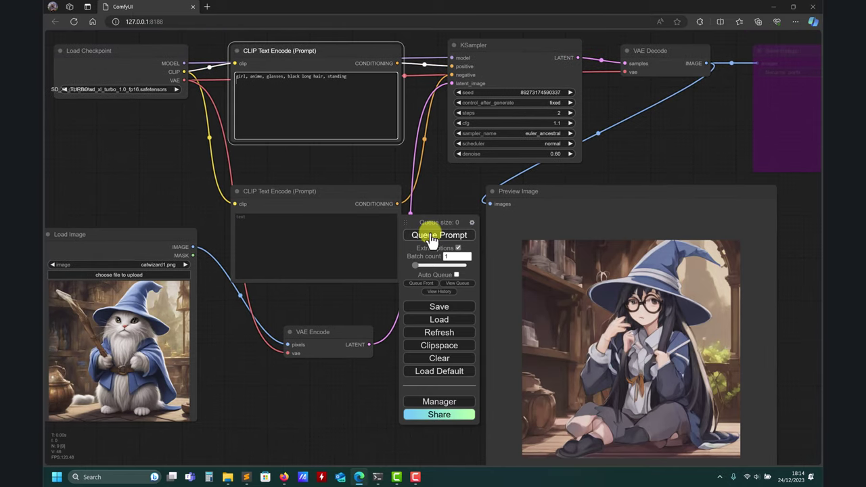
click(431, 237)
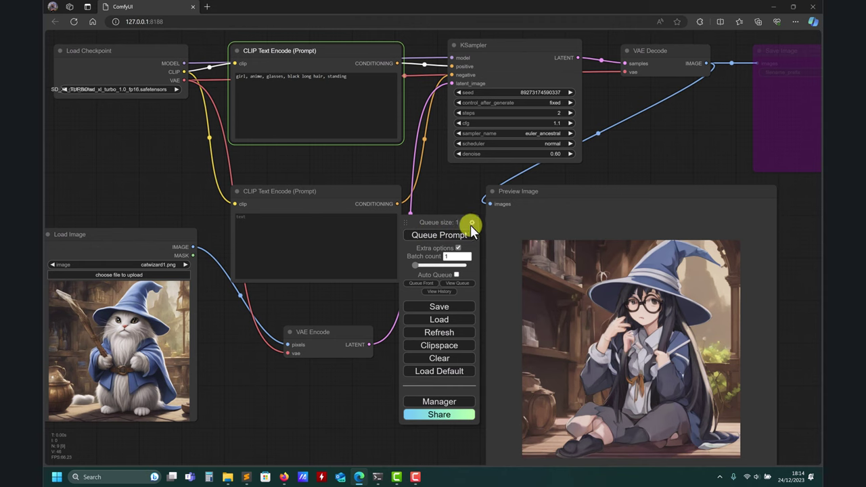
drag(647, 137, 652, 94)
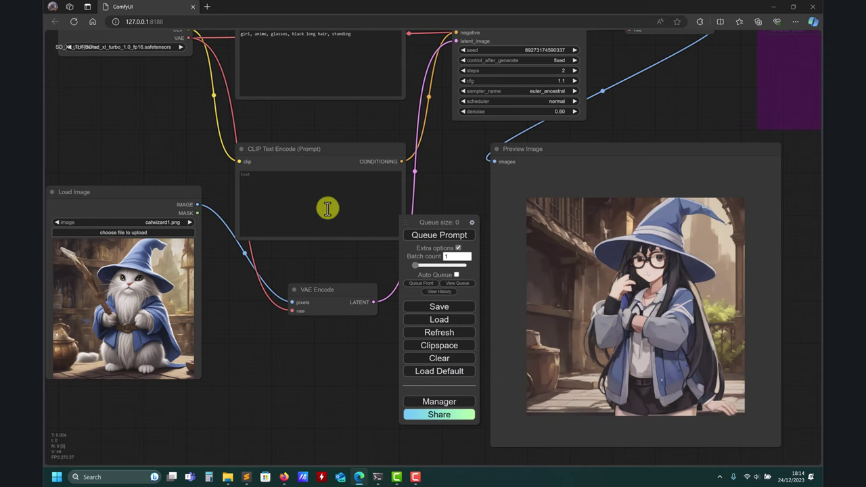
- Move the negative CLIP Text Encode node slightly up, closer to the positive prompt node
drag(174, 135, 176, 146)
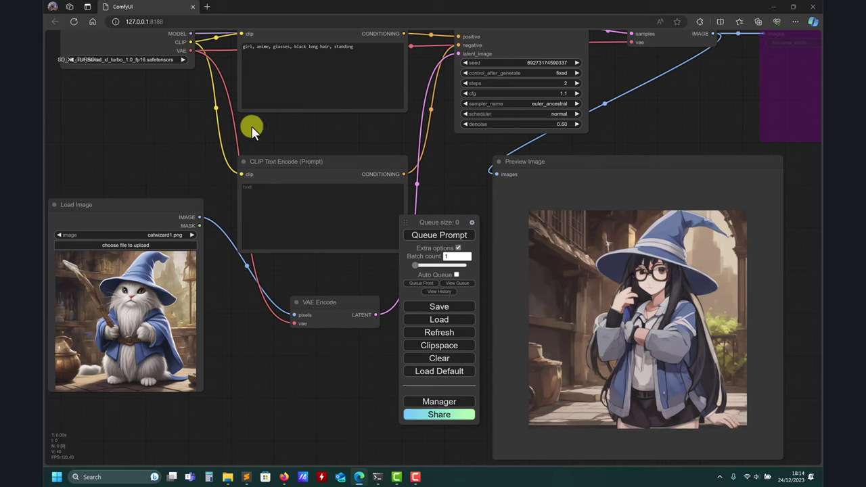
click(379, 53)
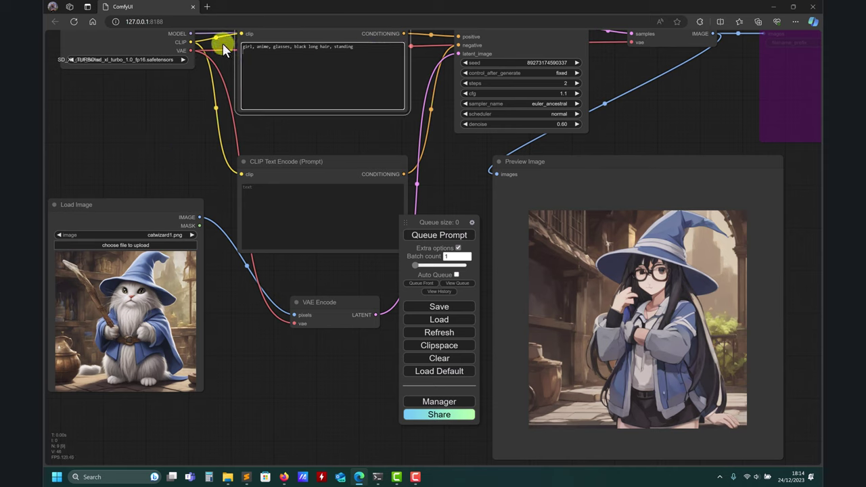
click(322, 65)
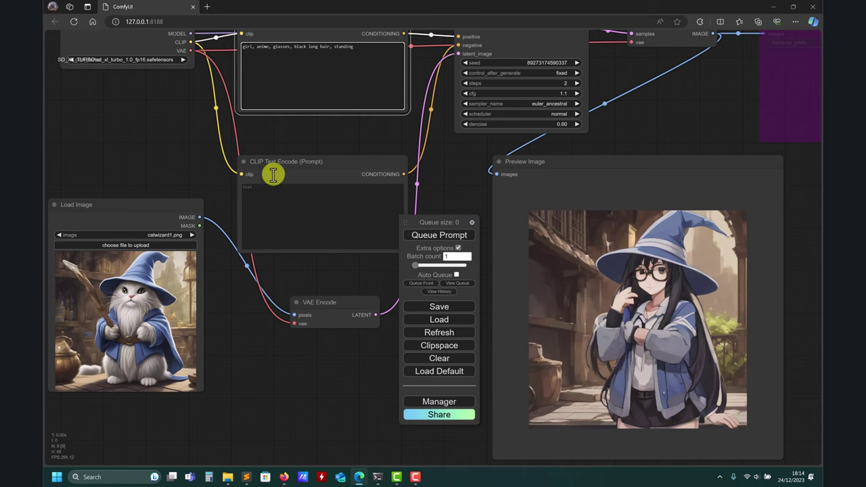
drag(309, 170, 309, 152)
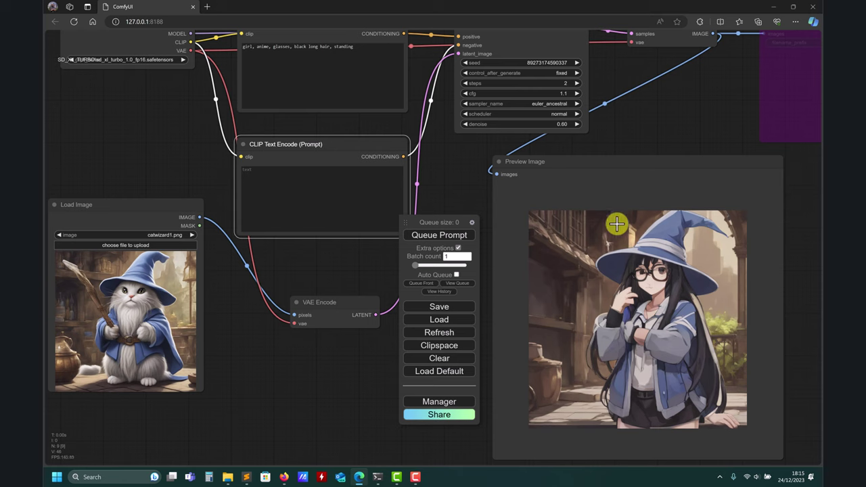
- Switch to prompts.txt in Sublime Text and look through the list of negative prompt terms near the start of the file
click(233, 472)
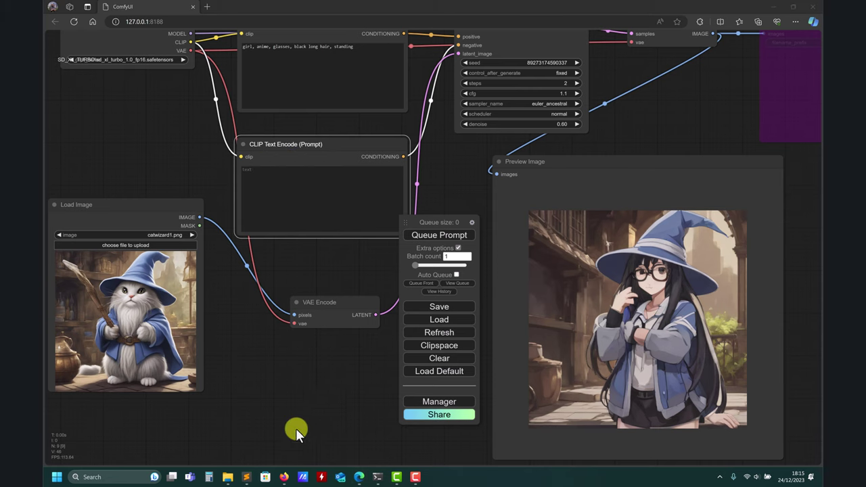
click(243, 477)
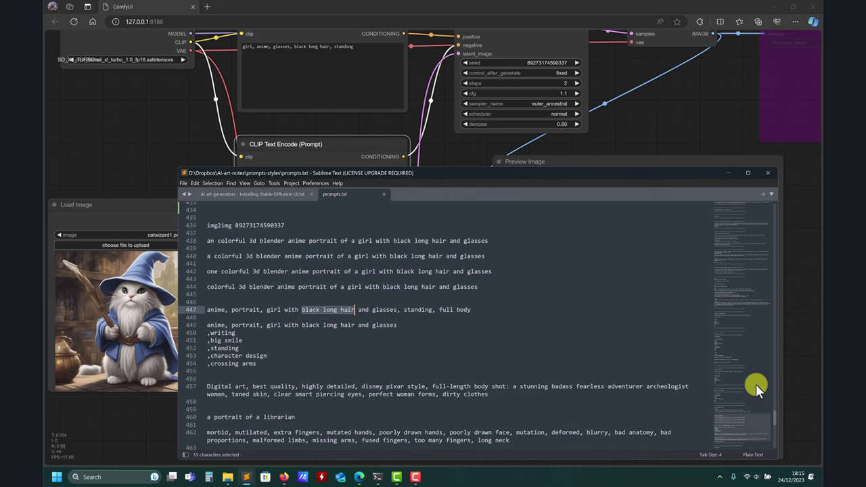
drag(751, 422, 766, 218)
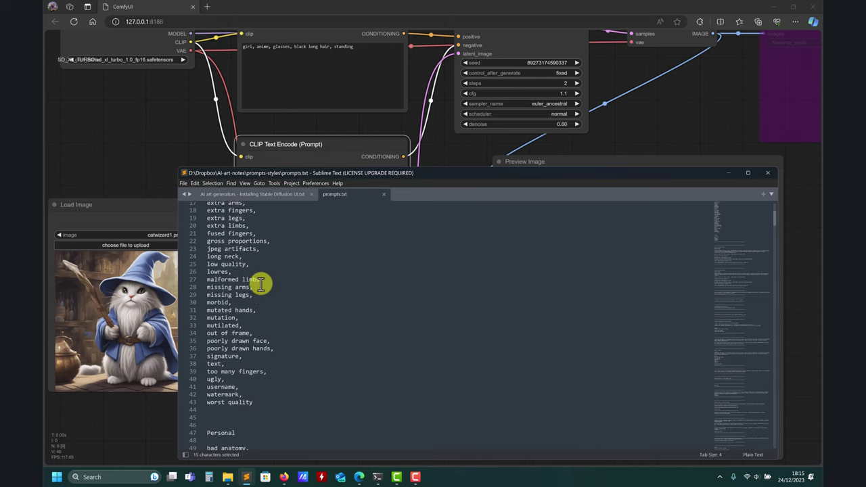
scroll(261, 284, up, 1)
scroll(243, 233, up, 3)
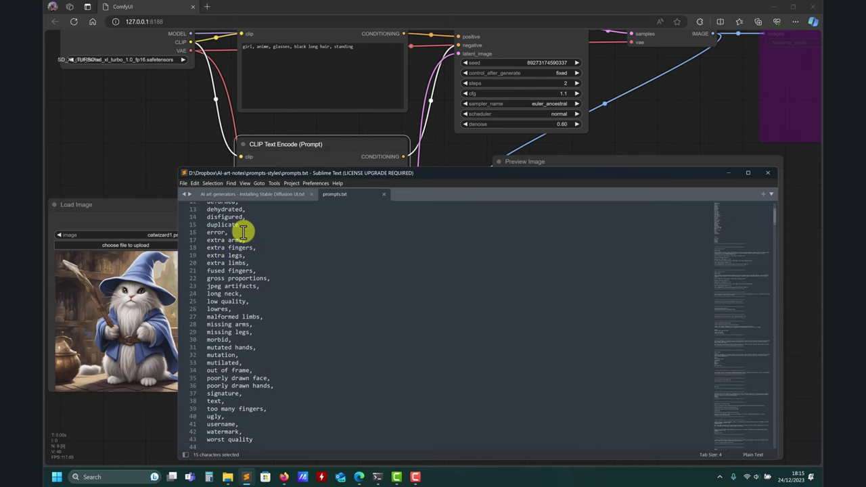
scroll(253, 265, down, 10)
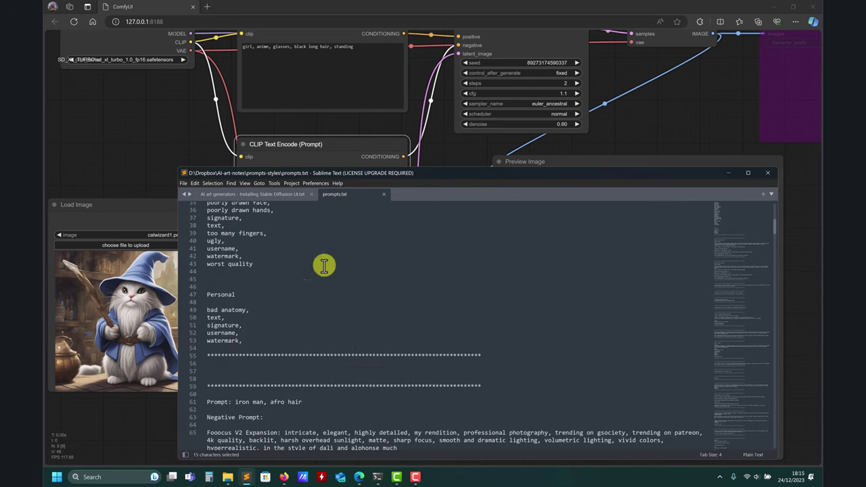
drag(733, 218, 738, 235)
scroll(737, 232, up, 6)
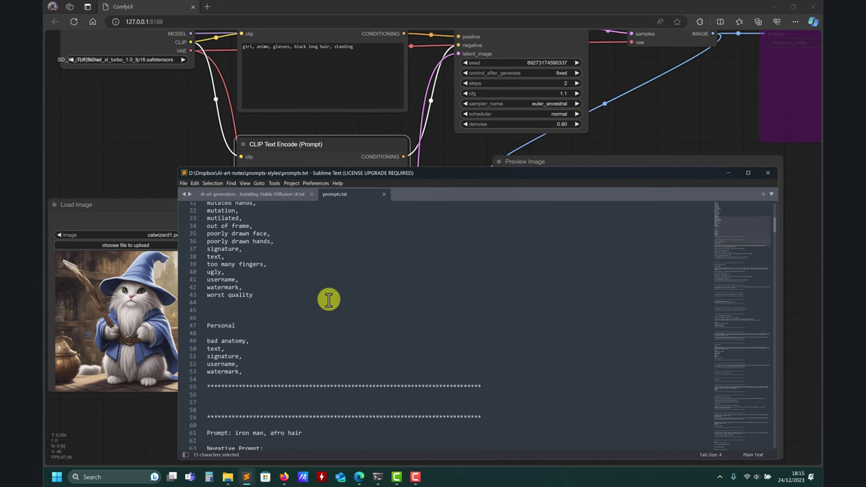
click(732, 173)
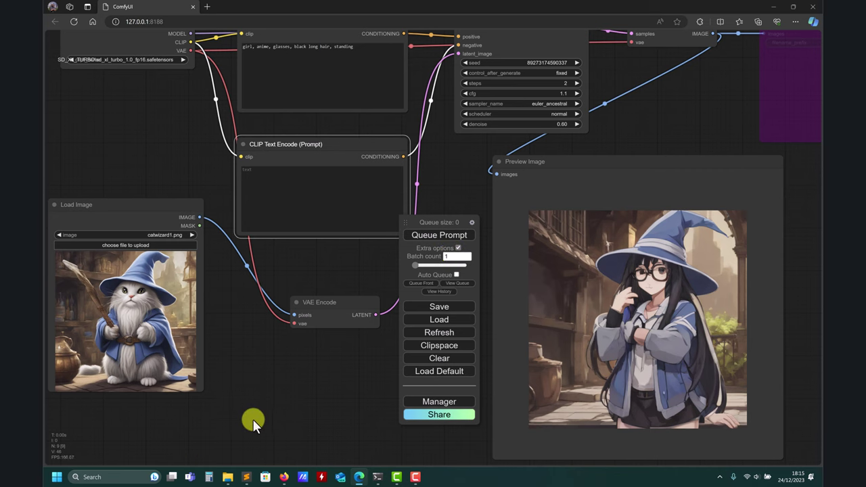
- Find the img2img prompts in prompts.txt in Sublime Text and copy "anime, portrait, girl with black long hair and glasses ,writing"
click(246, 476)
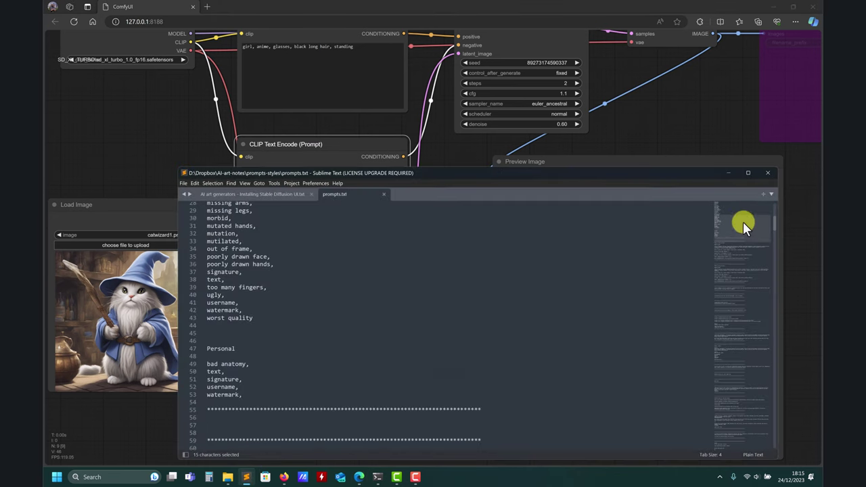
drag(743, 222, 762, 352)
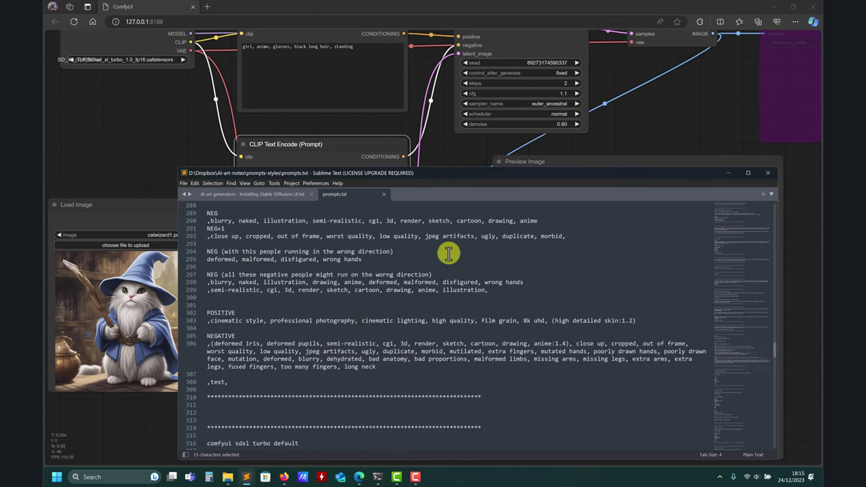
scroll(448, 253, down, 20)
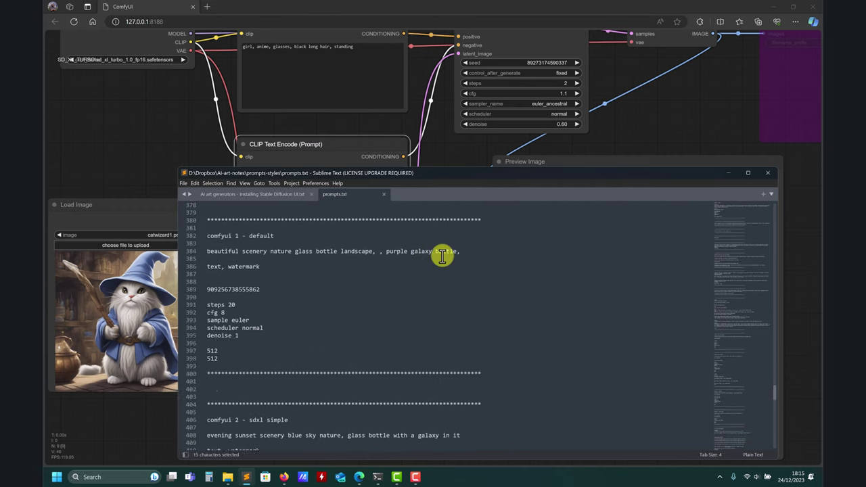
scroll(442, 255, down, 20)
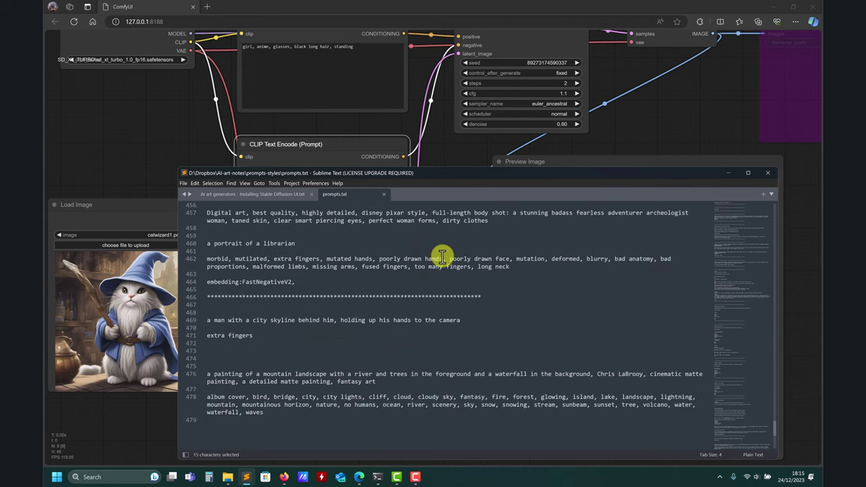
scroll(441, 256, down, 4)
scroll(441, 256, up, 12)
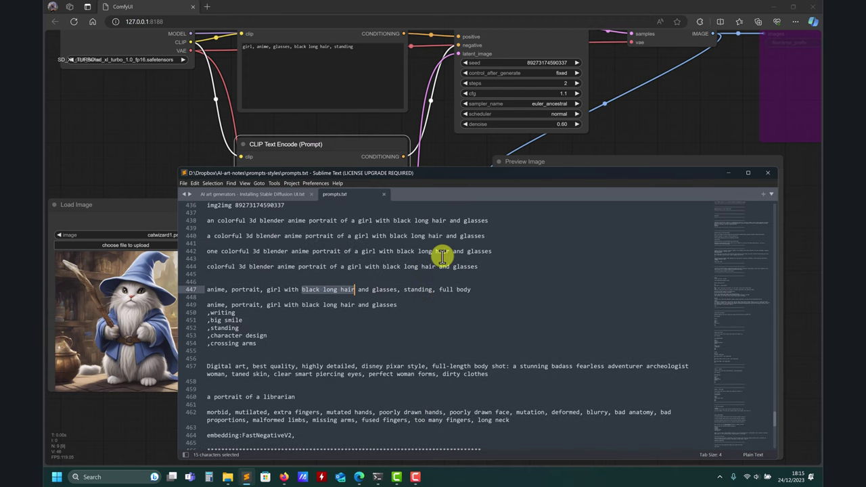
scroll(442, 256, up, 4)
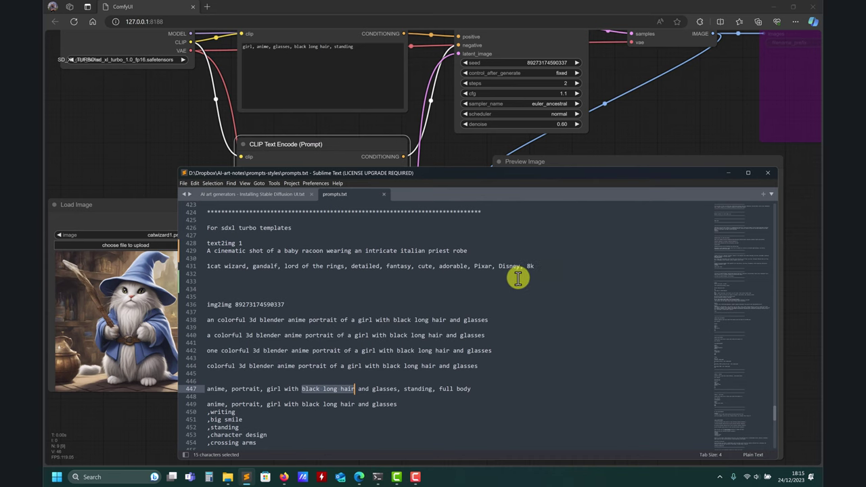
scroll(502, 330, down, 2)
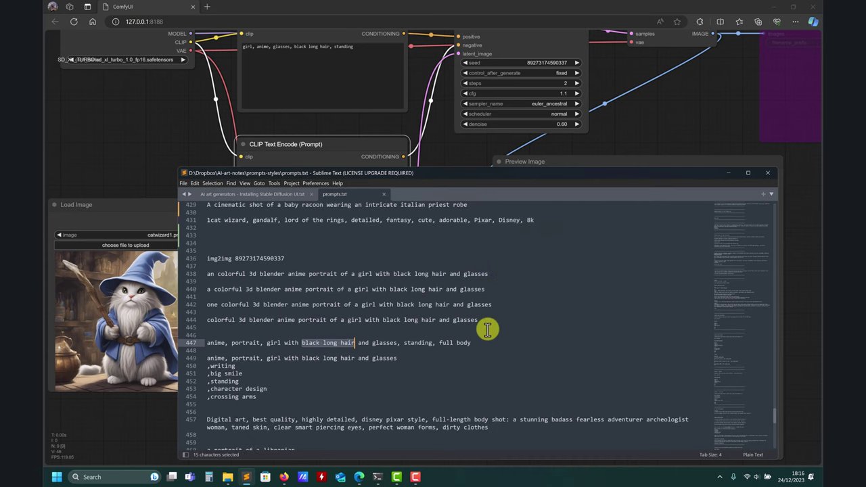
scroll(487, 329, down, 2)
click(484, 320)
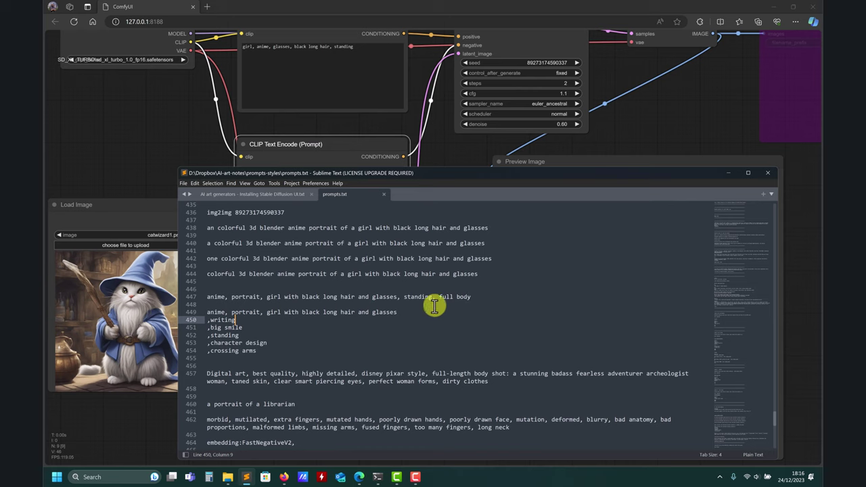
click(242, 326)
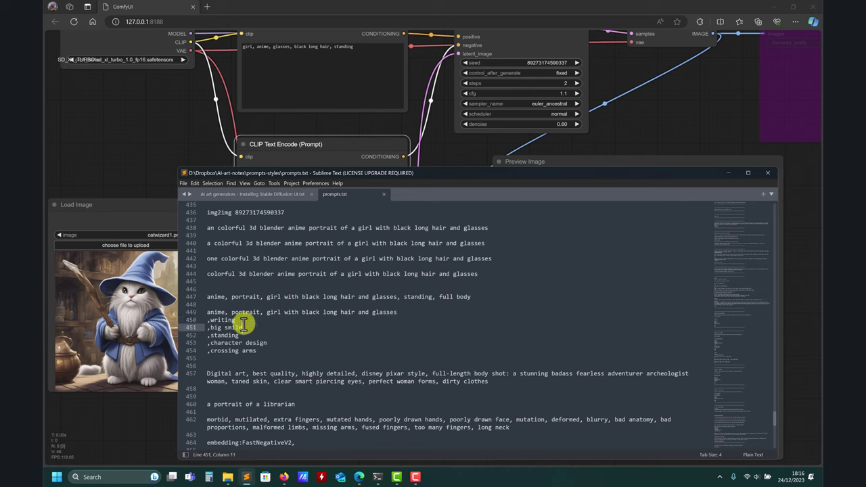
drag(242, 326, 190, 312)
click(498, 320)
key(ctrl+c)
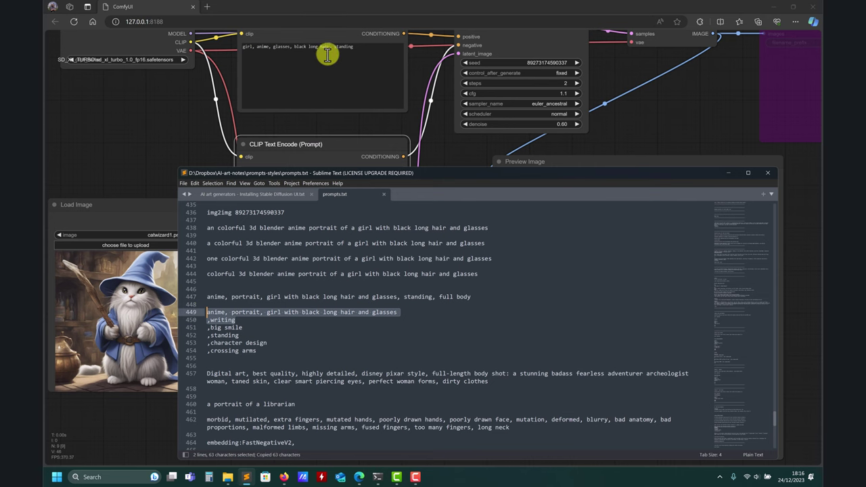
- Replace the whole positive prompt in ComfyUI with the copied text and briefly recheck the prompt notes in Sublime Text
click(325, 54)
key(ctrl+a)
key(ctrl+v)
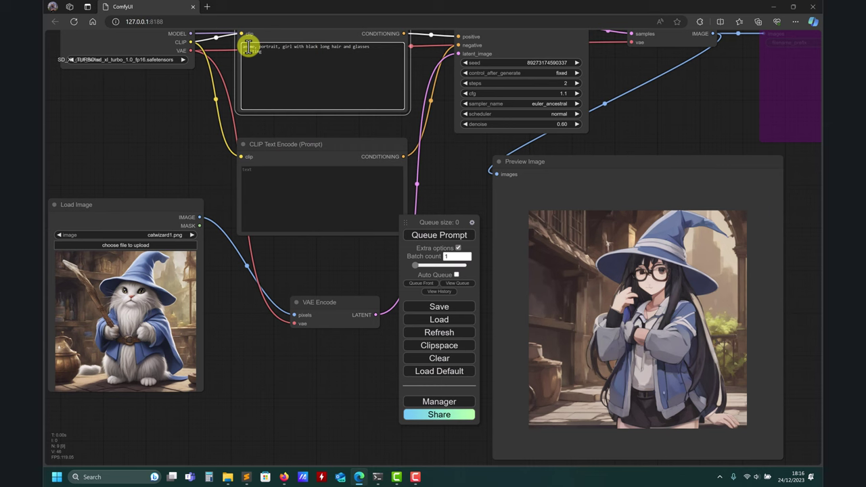
click(246, 476)
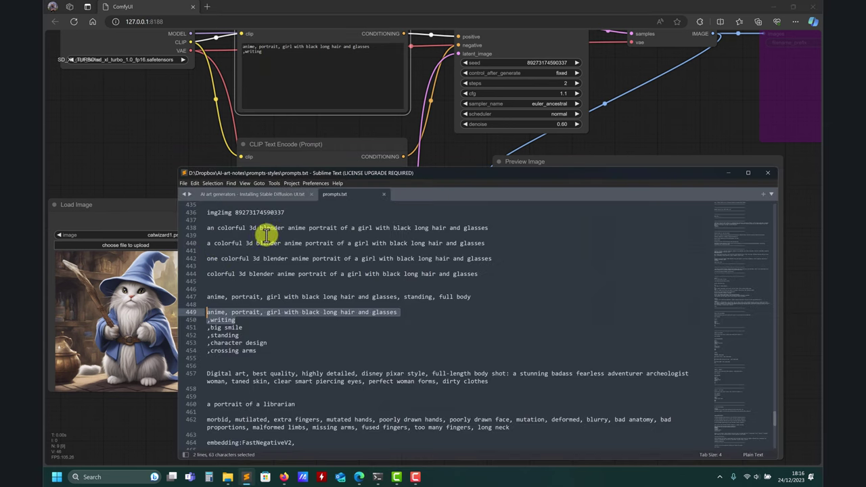
click(728, 173)
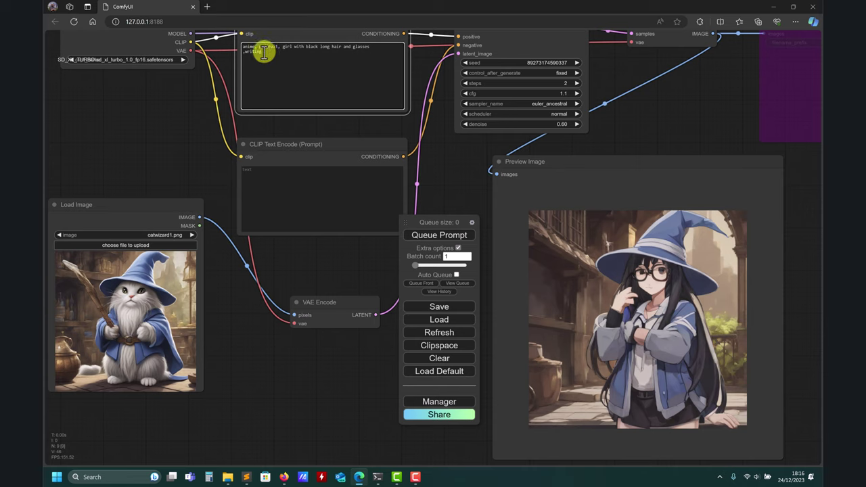
- Shorten the positive prompt to "anime, portrait," and generate the image
drag(264, 54, 234, 51)
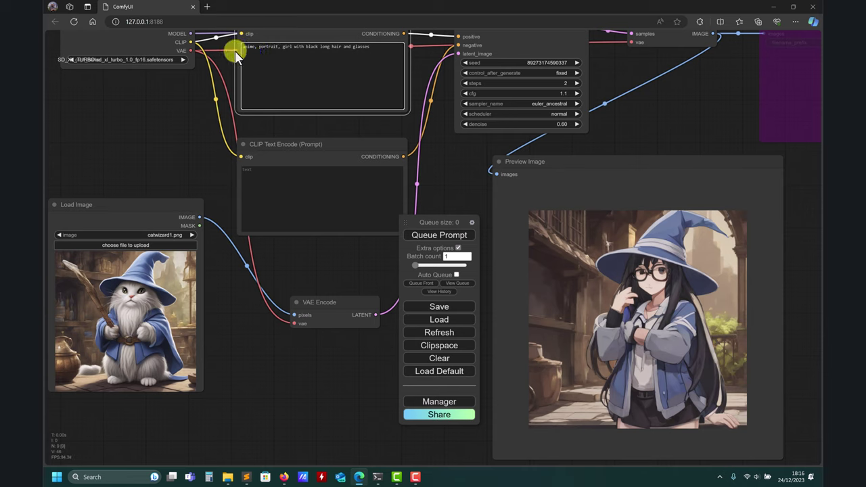
drag(375, 48, 280, 43)
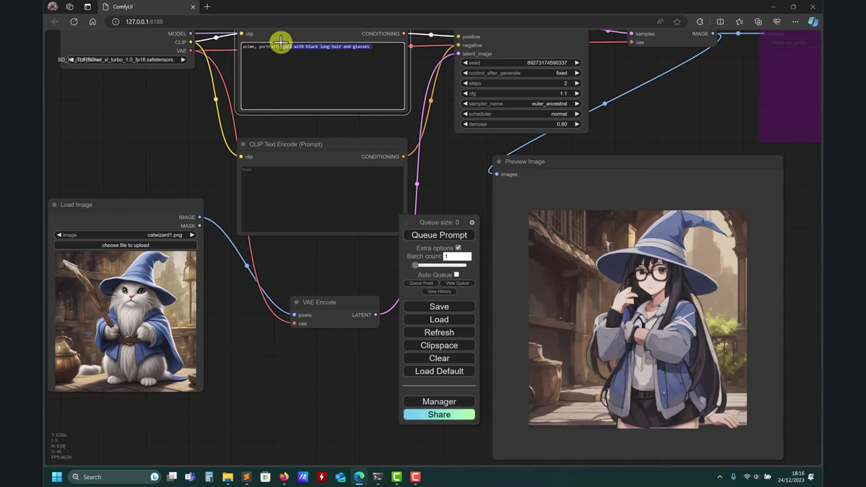
click(451, 238)
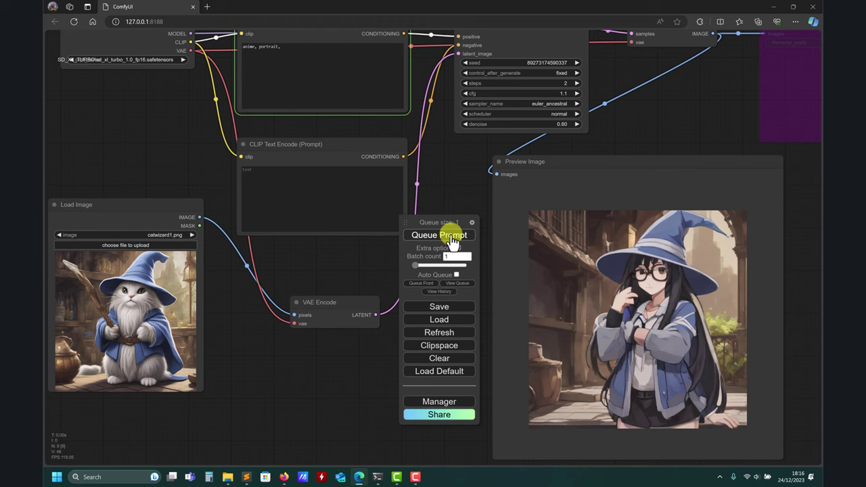
drag(180, 149, 173, 163)
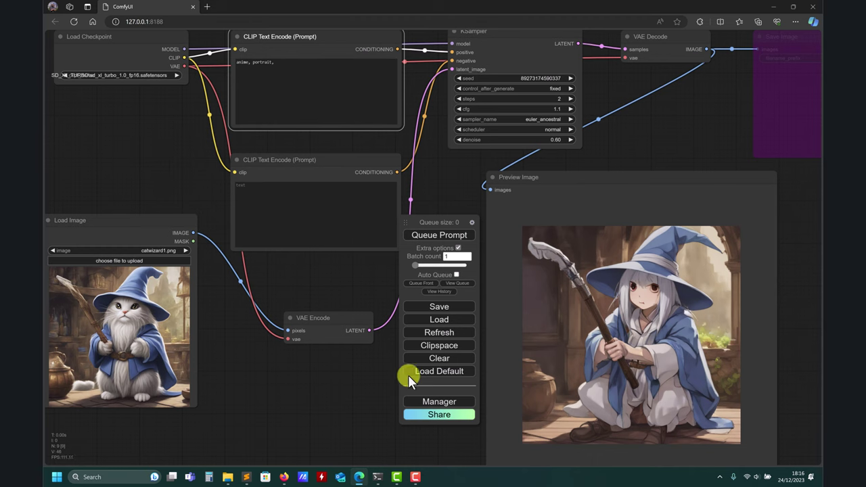
- Switch to Firefox, open the Models listing on Civitai and glance at the sdxl-turbo model page on Hugging Face
click(284, 474)
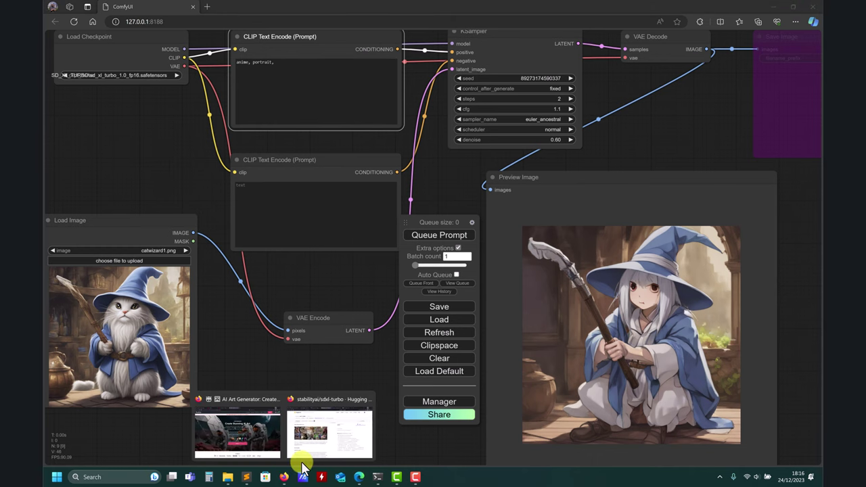
click(318, 457)
click(497, 9)
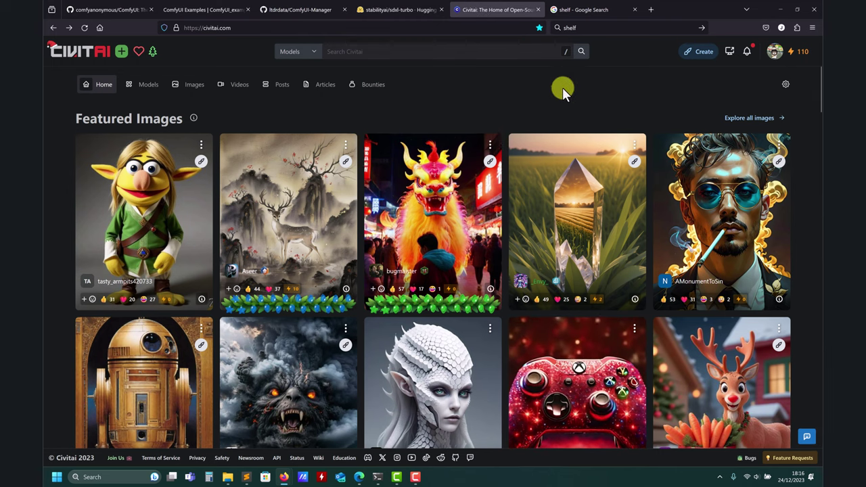
click(141, 86)
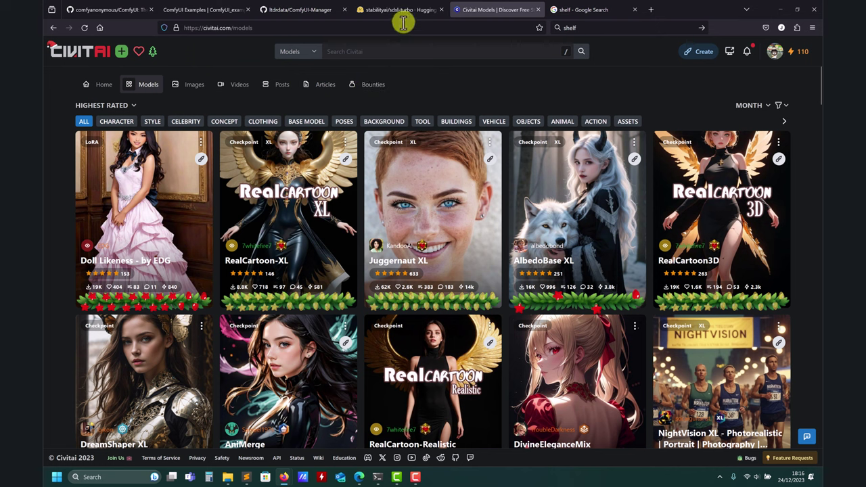
click(400, 11)
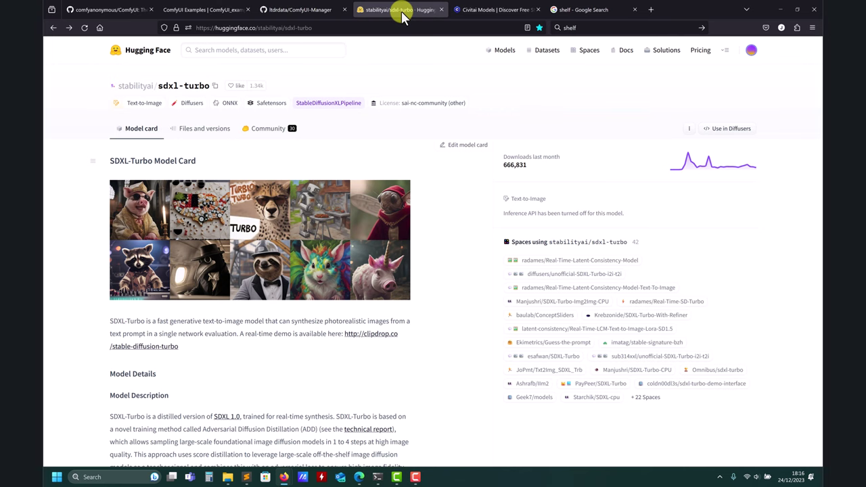
click(465, 8)
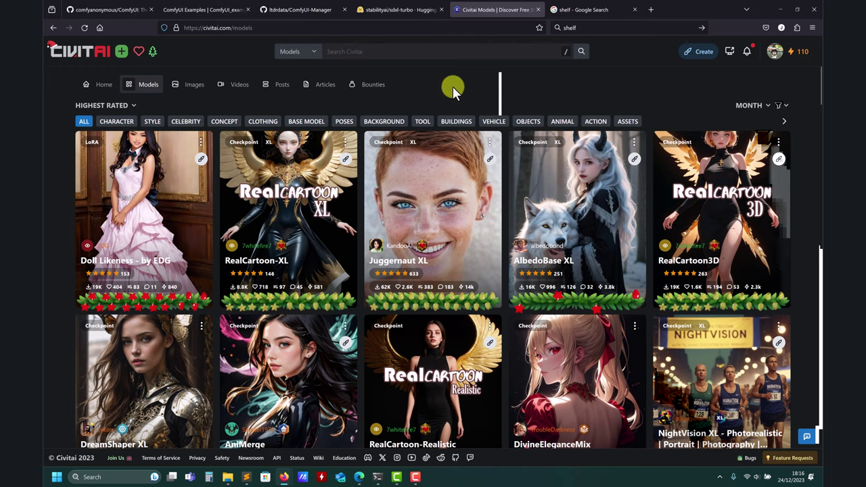
- Browse the highest rated models on Civitai, looking over the available checkpoints, and return to ComfyUI
scroll(450, 90, down, 9)
scroll(466, 103, down, 1)
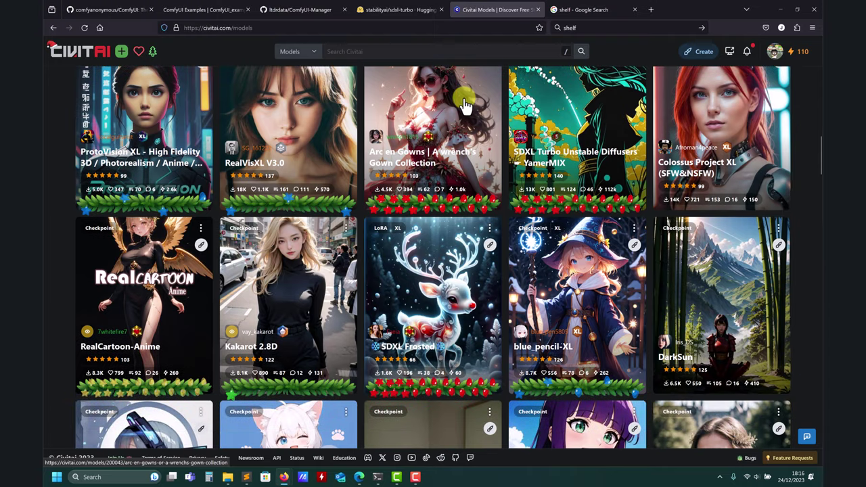
scroll(465, 105, down, 4)
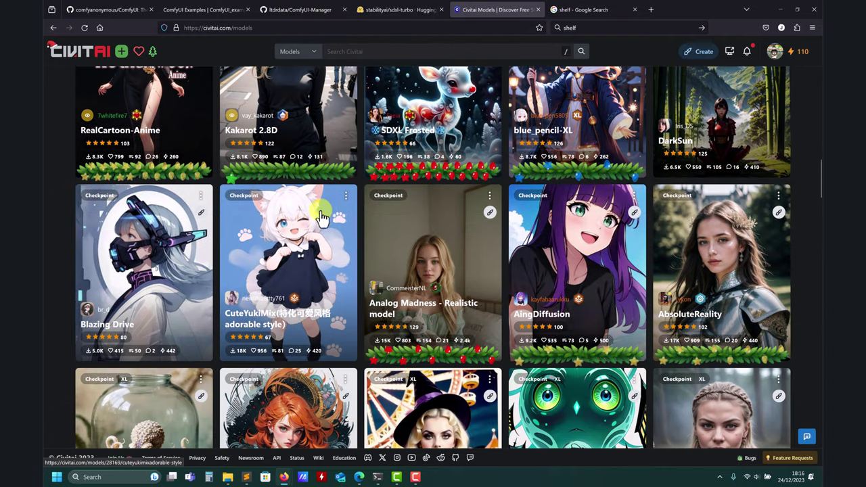
scroll(313, 213, down, 3)
scroll(302, 192, down, 12)
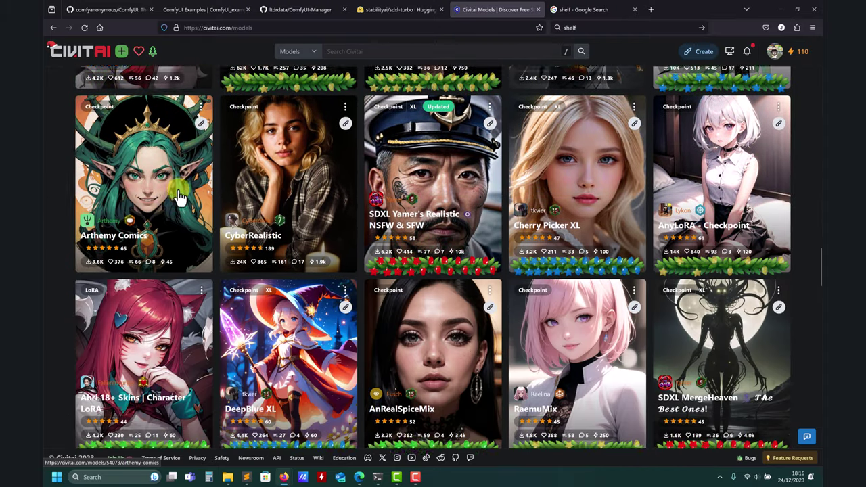
scroll(214, 193, up, 7)
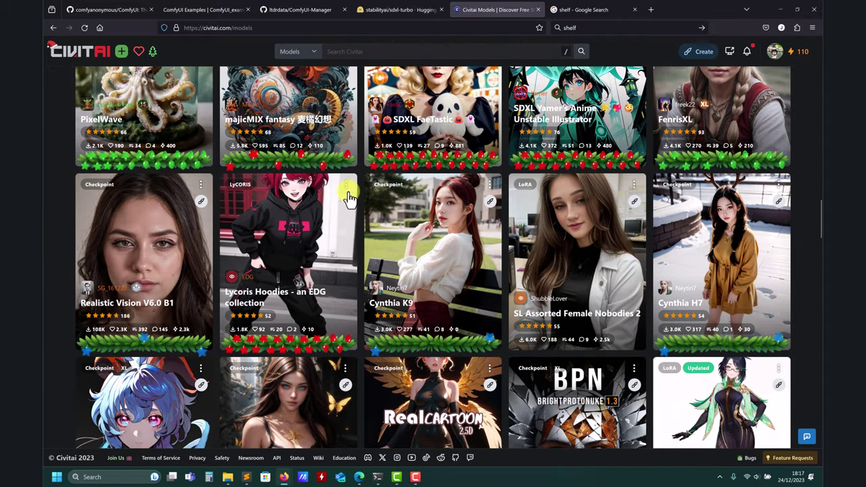
scroll(562, 191, up, 5)
scroll(563, 190, up, 3)
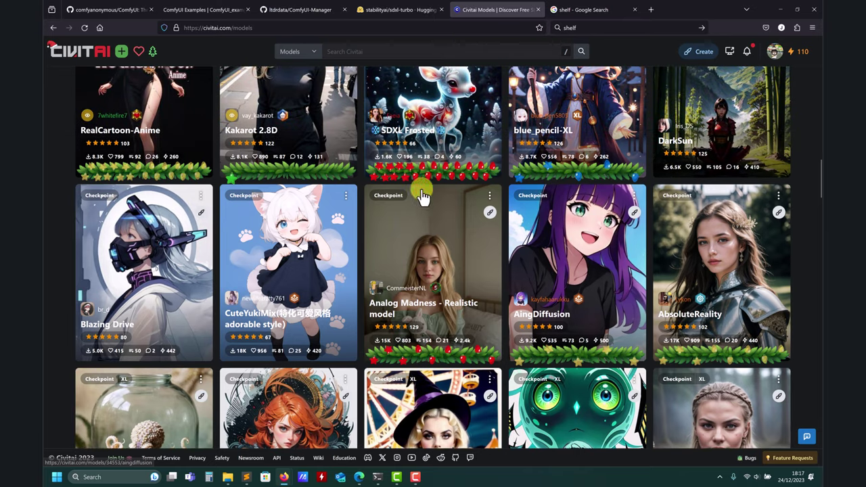
scroll(395, 230, up, 5)
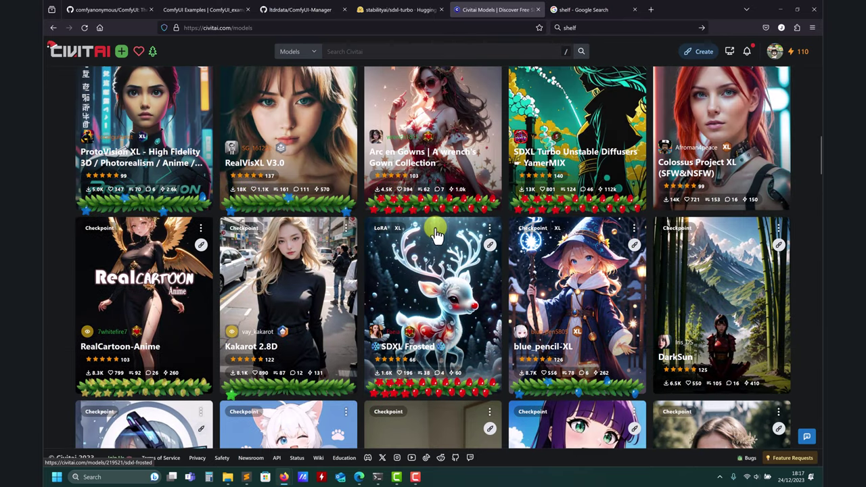
scroll(457, 291, up, 3)
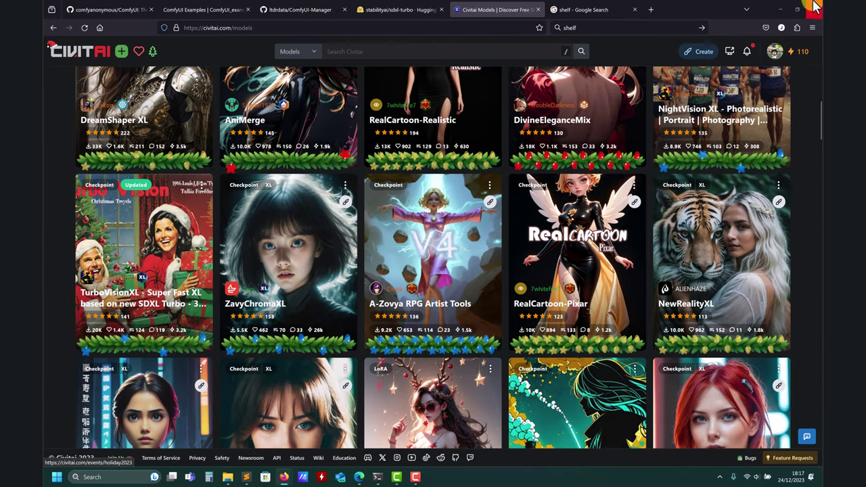
click(780, 10)
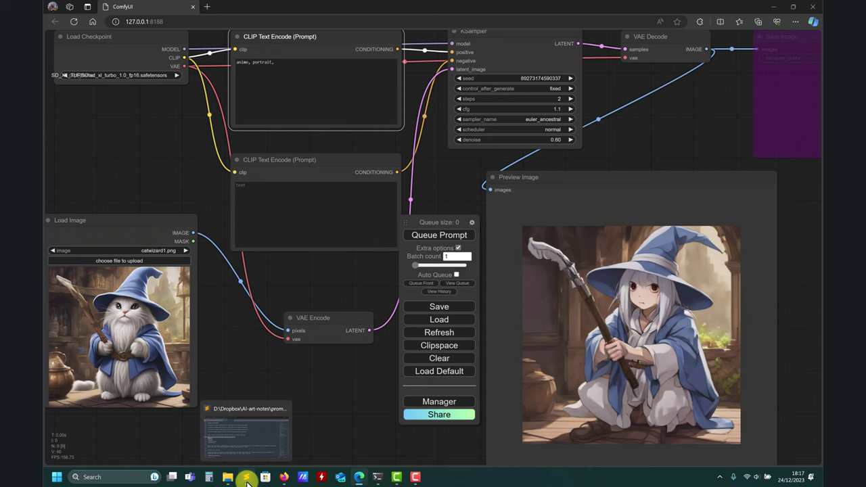
- Copy "girl with black long hair and glasses" from prompts.txt in Sublime Text, append it to the positive prompt in ComfyUI and generate the image
click(247, 478)
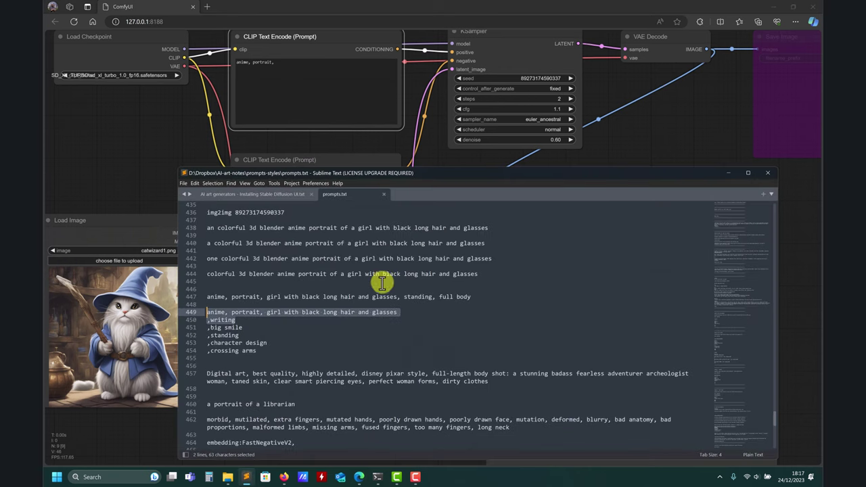
click(309, 316)
drag(399, 312, 264, 310)
key(ctrl+c)
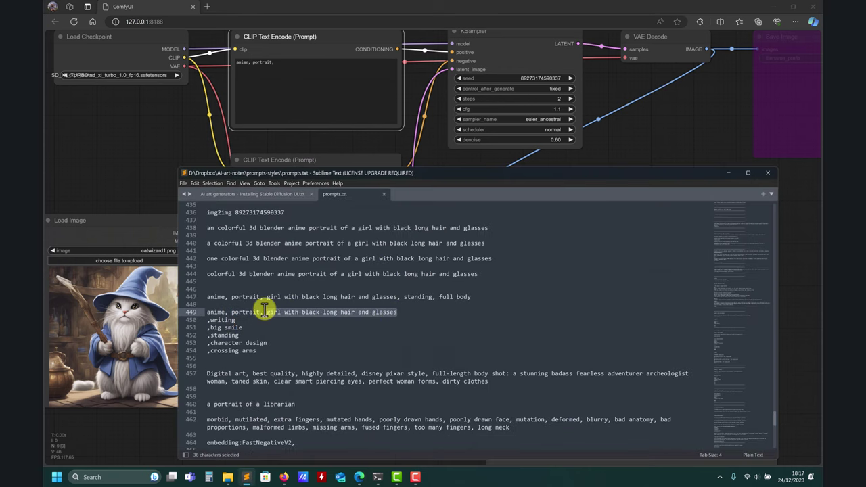
click(286, 58)
key(ctrl+v)
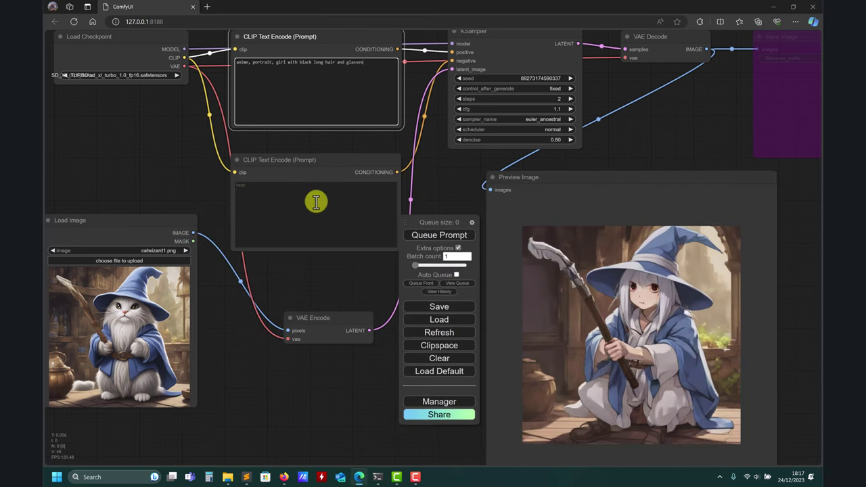
click(441, 237)
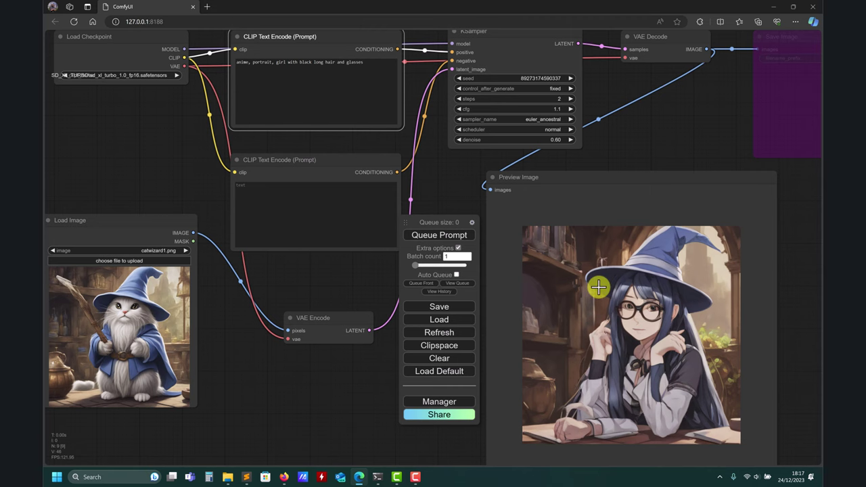
- Add ", standing" to the end of the positive prompt, turn on Auto Queue and generate the image
drag(668, 133, 661, 90)
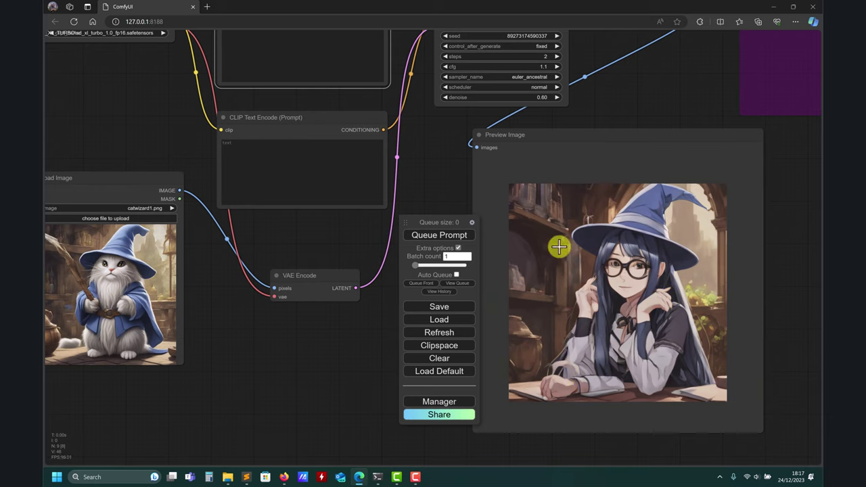
drag(424, 173, 442, 126)
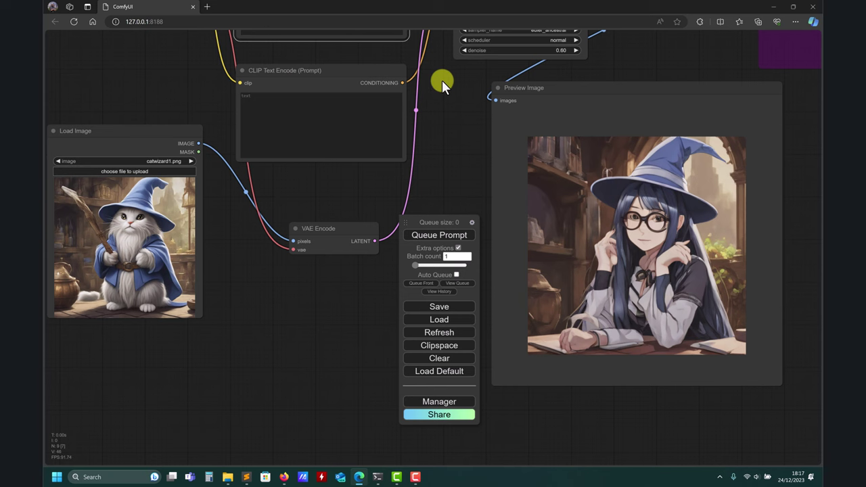
drag(441, 80, 464, 139)
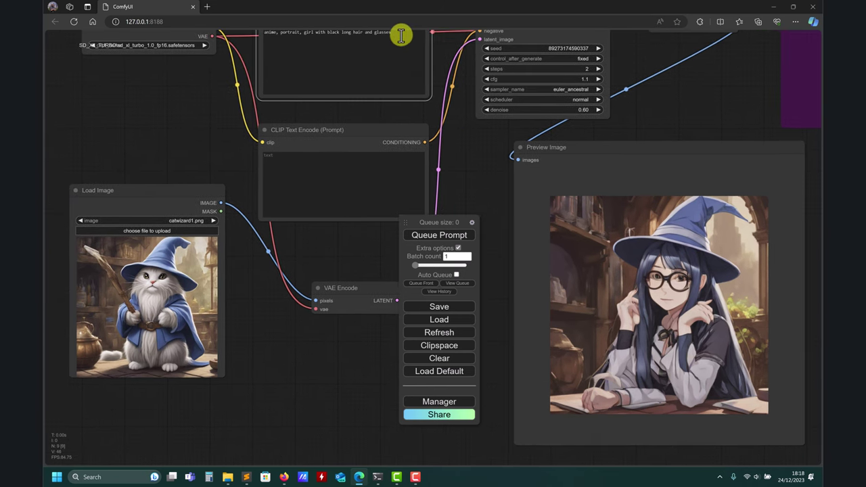
click(401, 35)
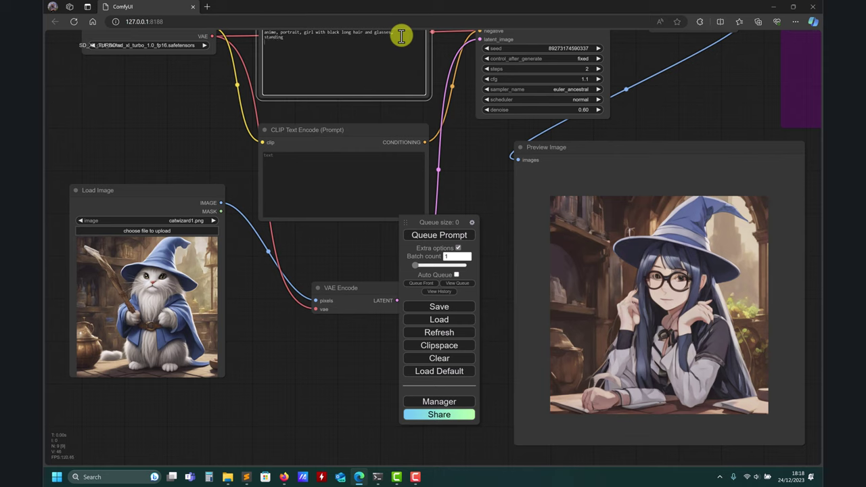
click(456, 274)
click(458, 236)
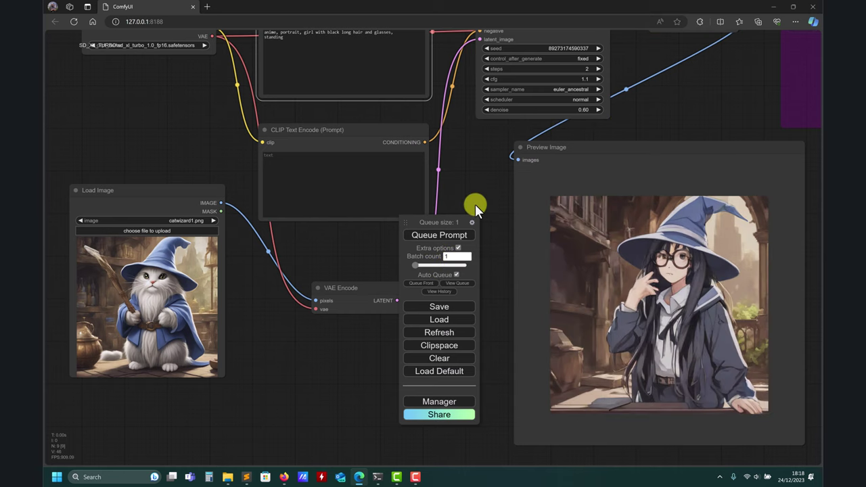
- Remove "standing" from the positive prompt and generate the image again
drag(481, 184, 447, 174)
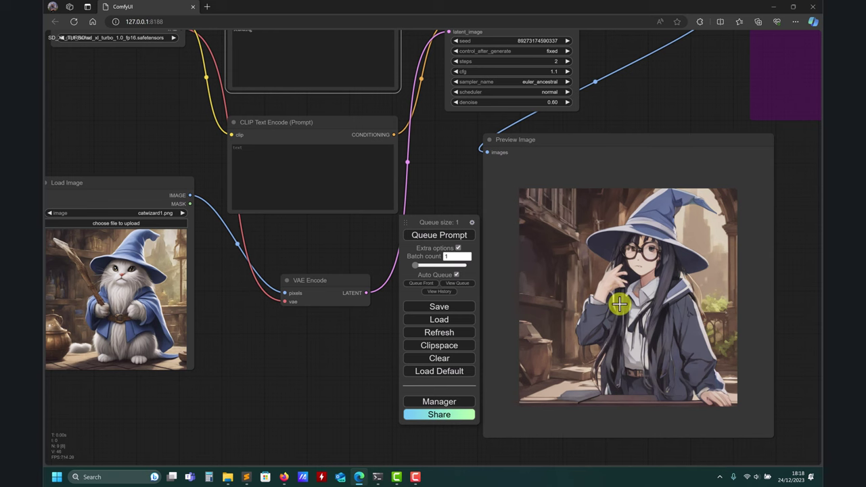
drag(434, 154, 473, 175)
double_click(284, 55)
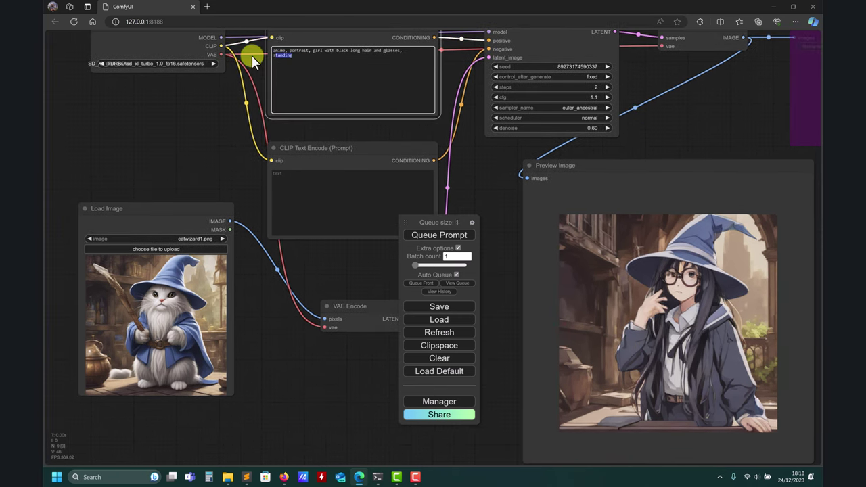
text(s)
click(434, 234)
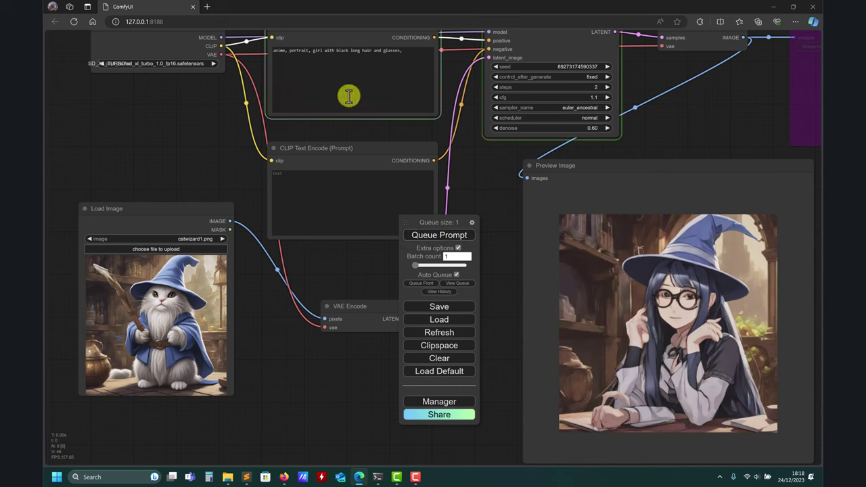
- Try "crossing arms" at the end of the positive prompt and replace it with "writing"
click(320, 55)
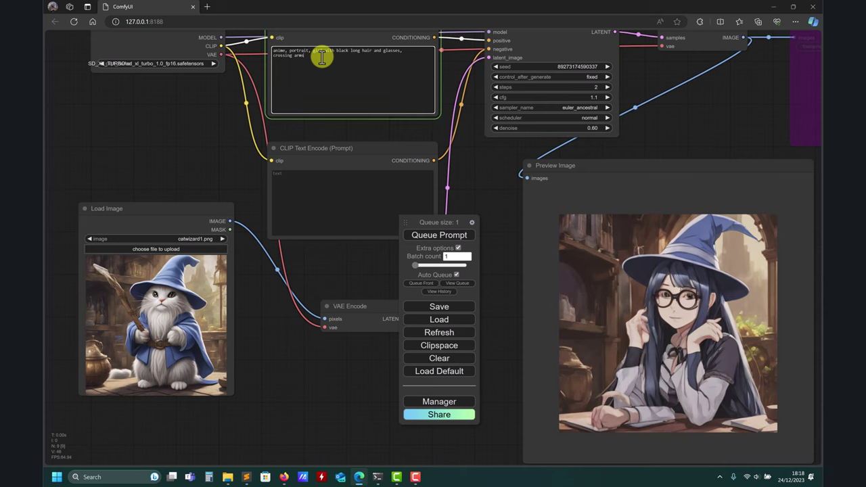
drag(322, 58, 256, 59)
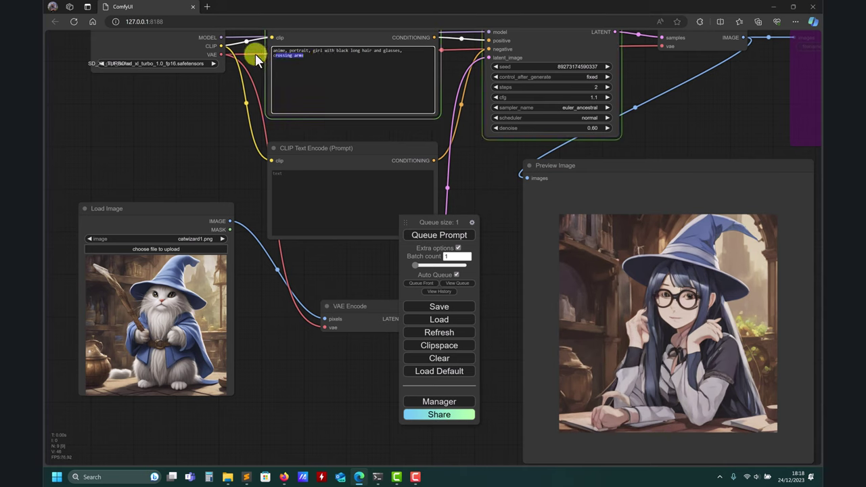
key(BackSpace)
text(writing)
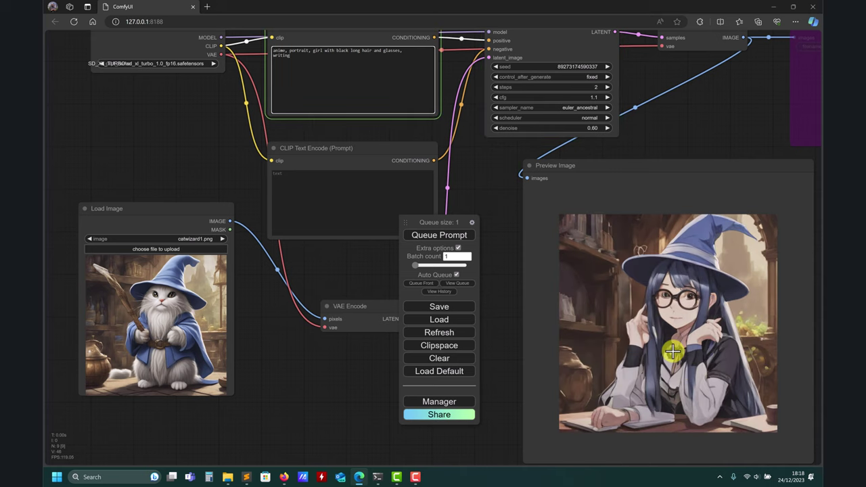
key(Return)
text(writing)
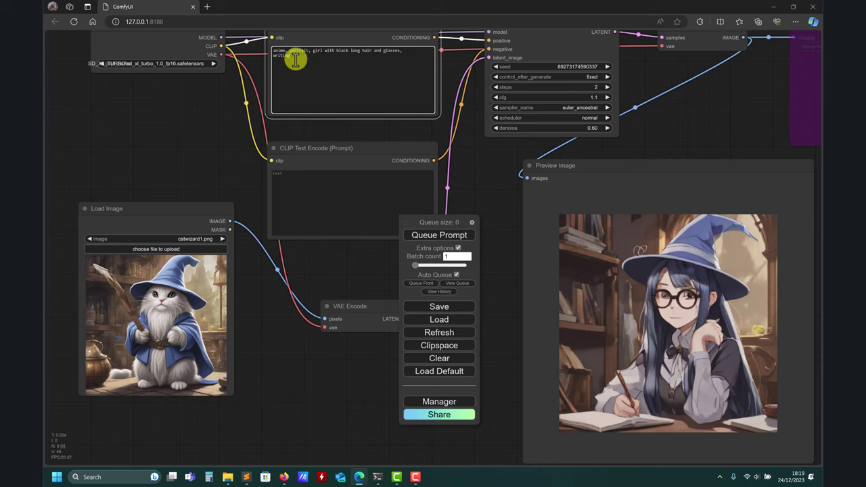
- Shift the Load Checkpoint node slightly and widen it so the full checkpoint file name fits
drag(296, 56, 270, 47)
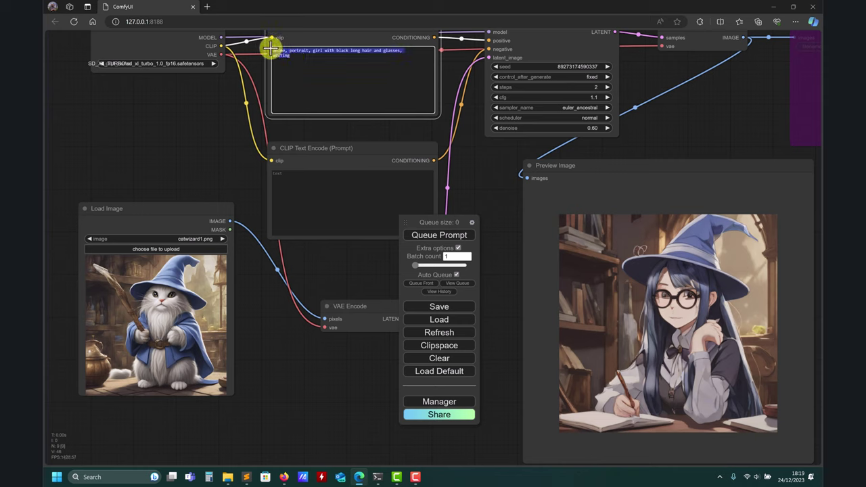
drag(92, 50, 90, 57)
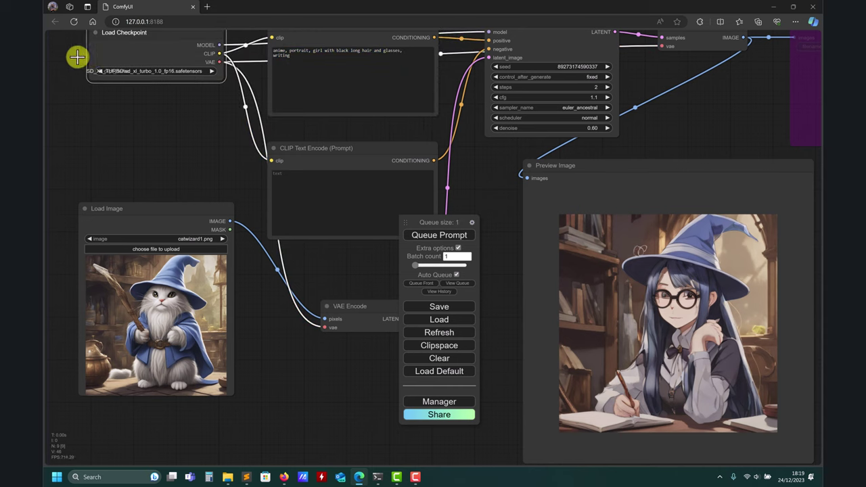
drag(206, 81, 240, 81)
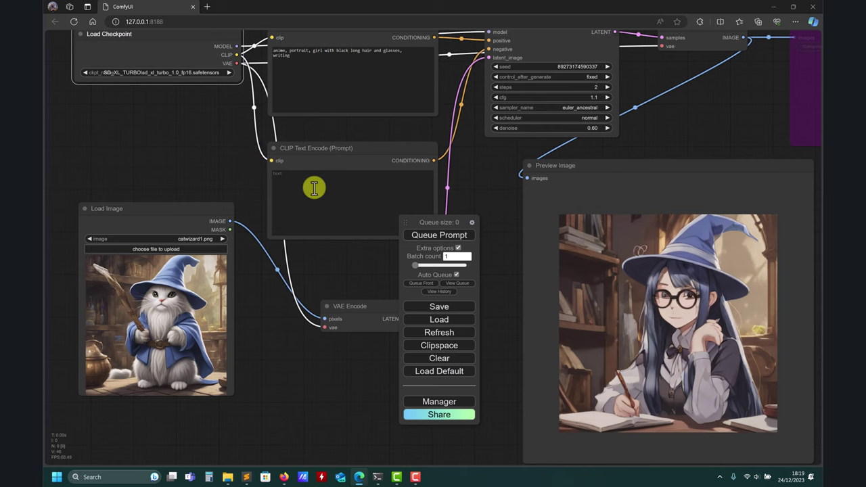
- Switch to File Explorer and go up to the ComfyUI workflows folder
mouse_move(232, 474)
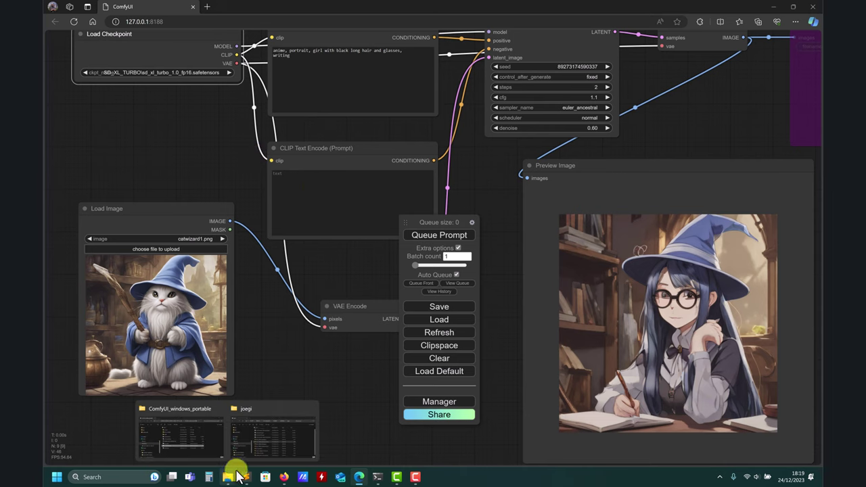
click(271, 436)
click(178, 80)
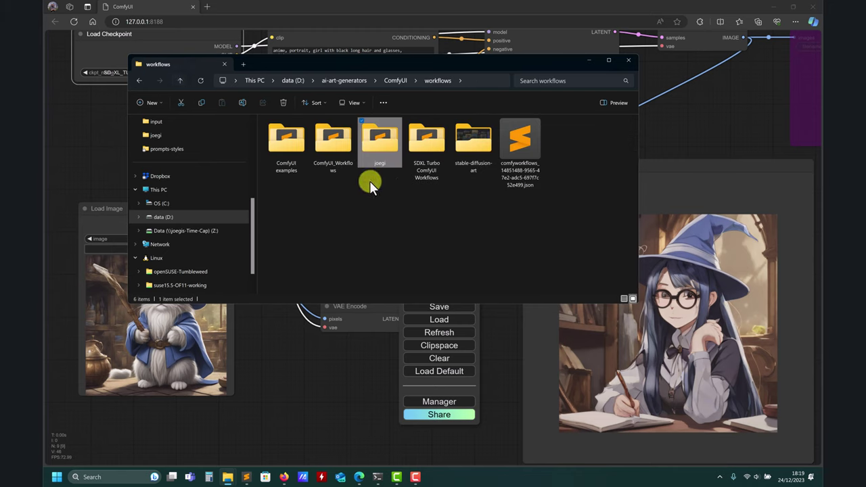
- Browse the ComfyUI_Workflows, ComfyUI examples, LCM Examples and personal workflow folders for available workflow files, and minimize the file window
double_click(330, 139)
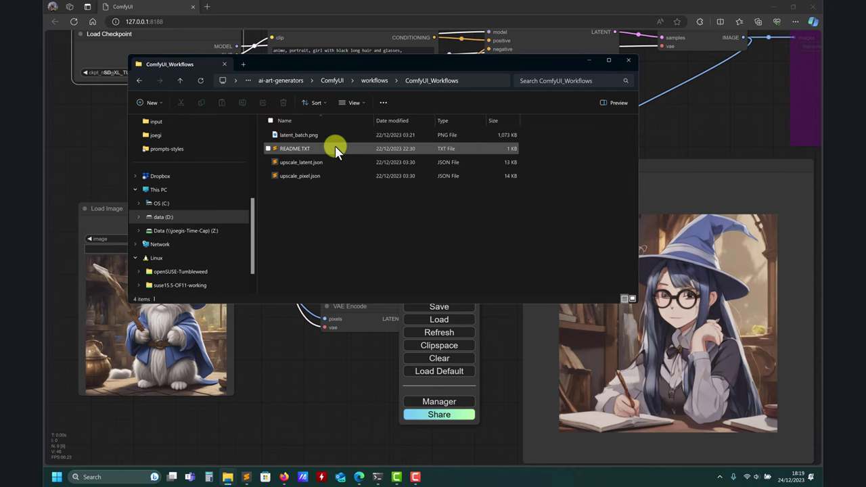
click(180, 80)
double_click(277, 140)
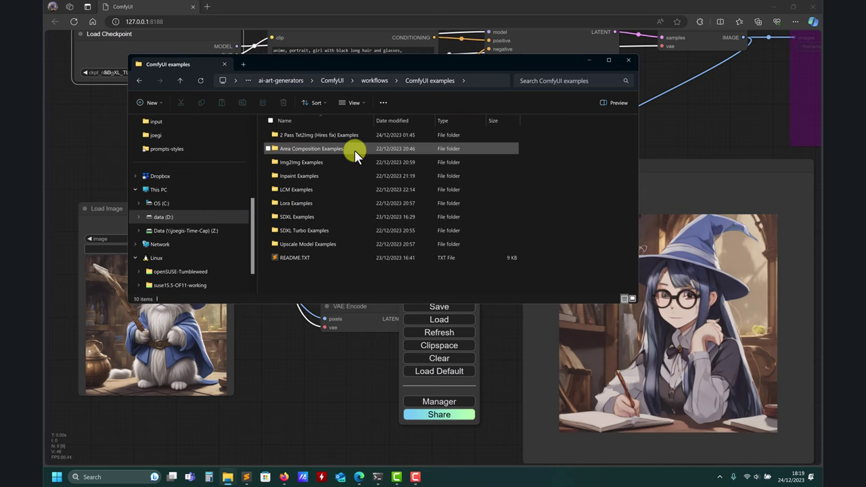
double_click(321, 188)
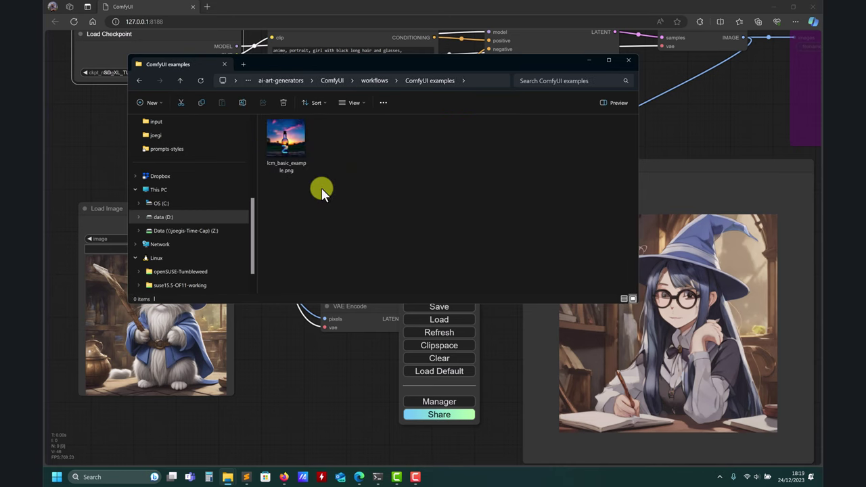
click(177, 81)
click(177, 81)
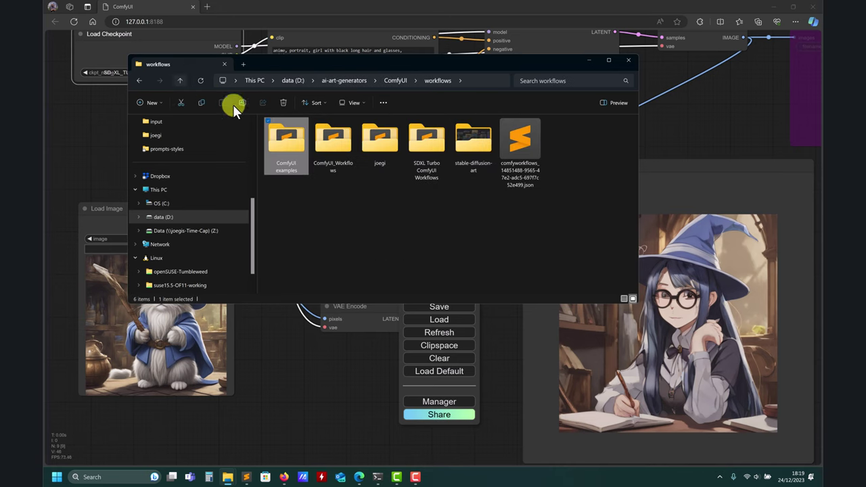
click(369, 161)
double_click(369, 160)
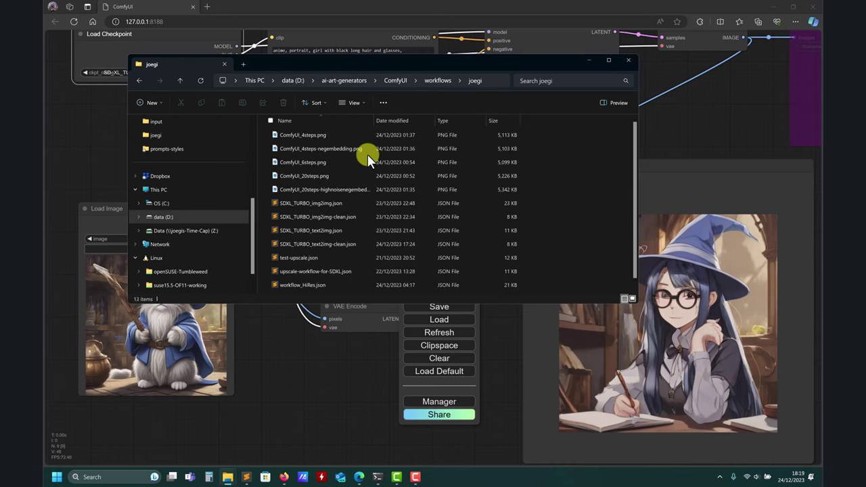
click(591, 58)
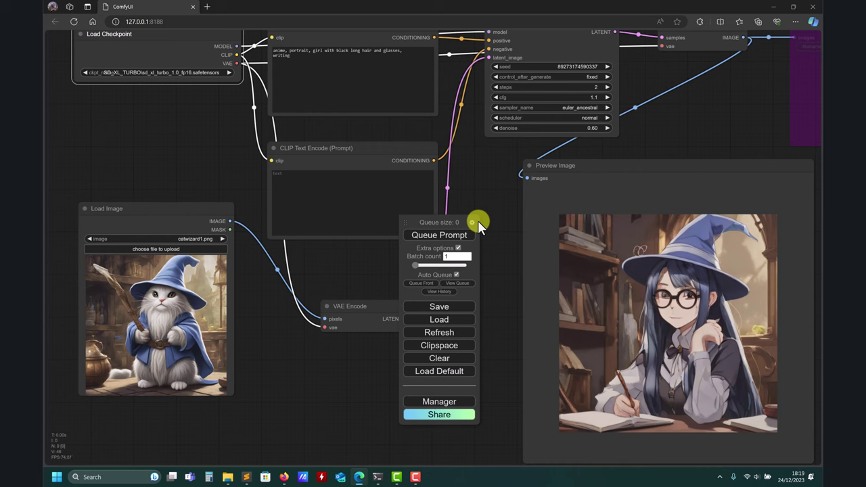
- Move the queue control panel slightly so it no longer covers the VAE Encode node's output
drag(439, 221, 463, 230)
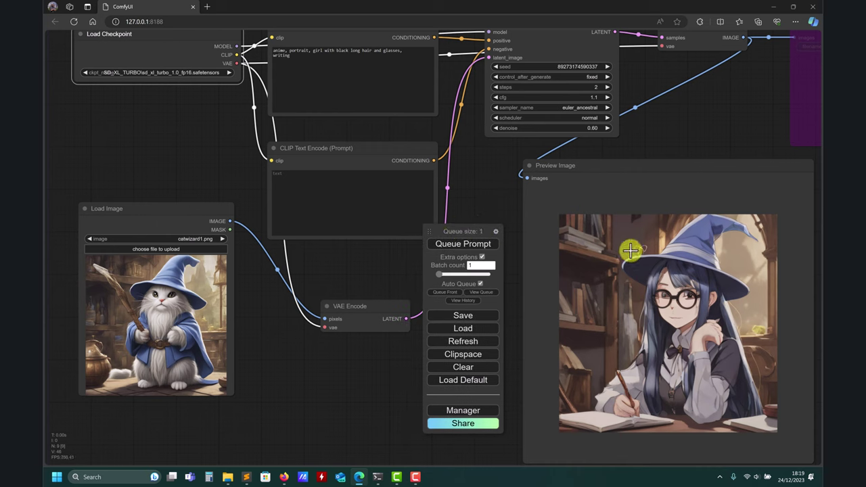
drag(492, 206, 471, 157)
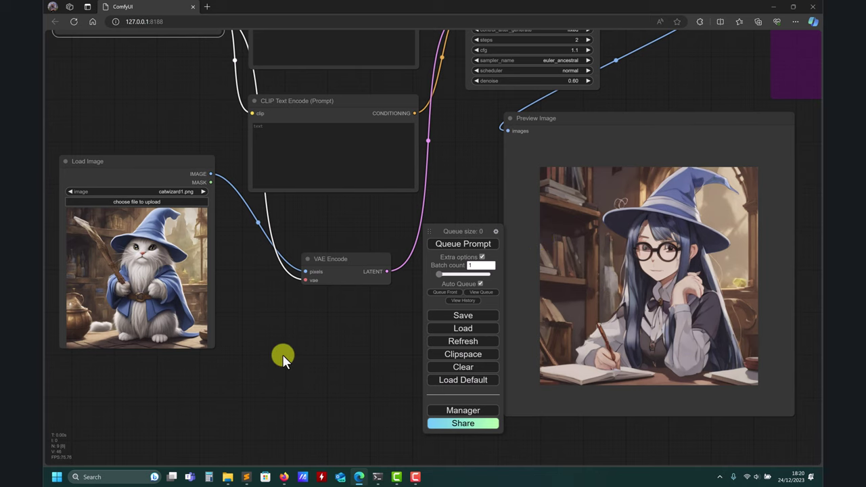
drag(270, 333, 300, 382)
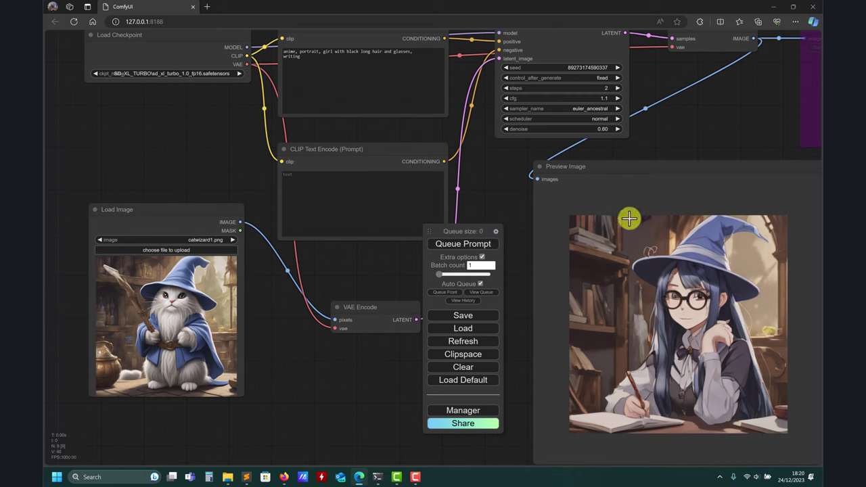
click(298, 180)
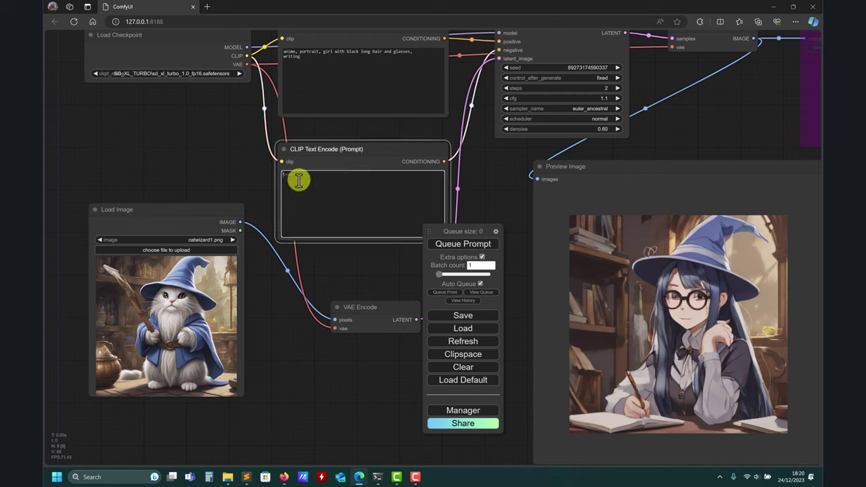
text(cl)
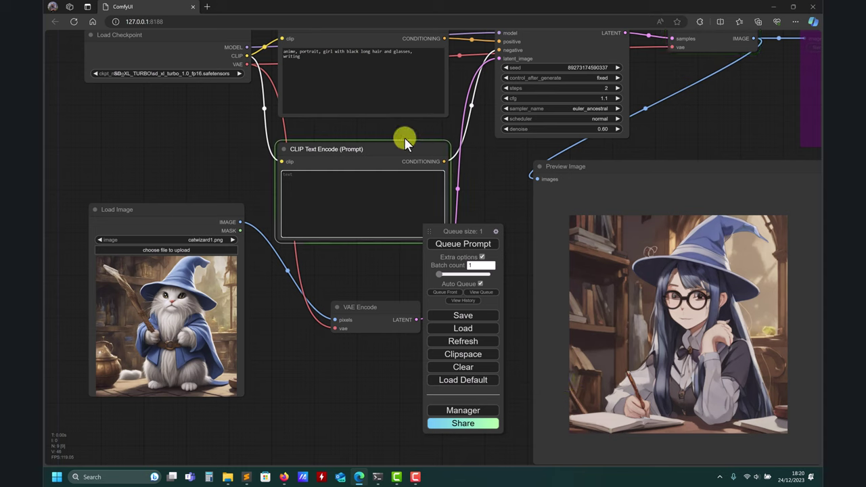
drag(301, 56, 277, 46)
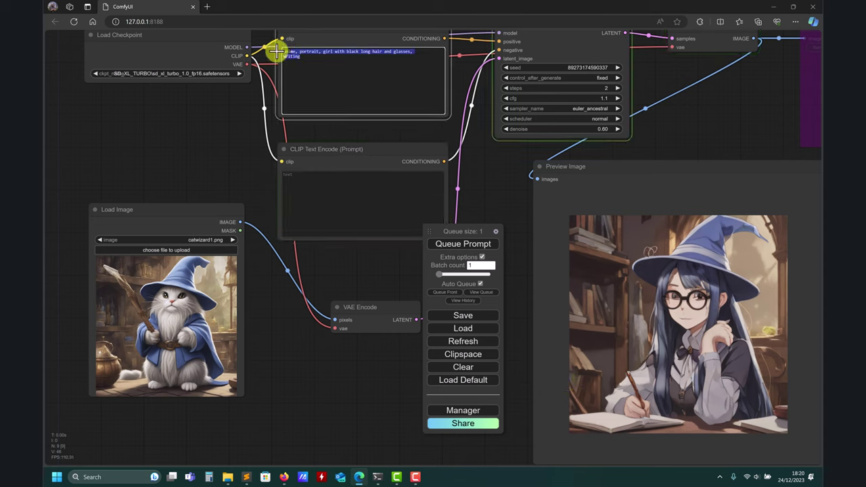
click(307, 58)
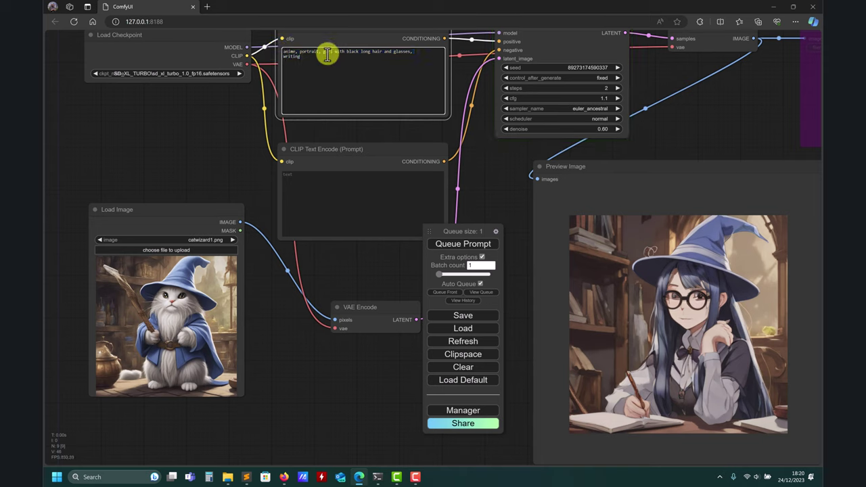
- Try "girl" in the negative prompt, reduce the text to "g", and queue the prompt
click(301, 178)
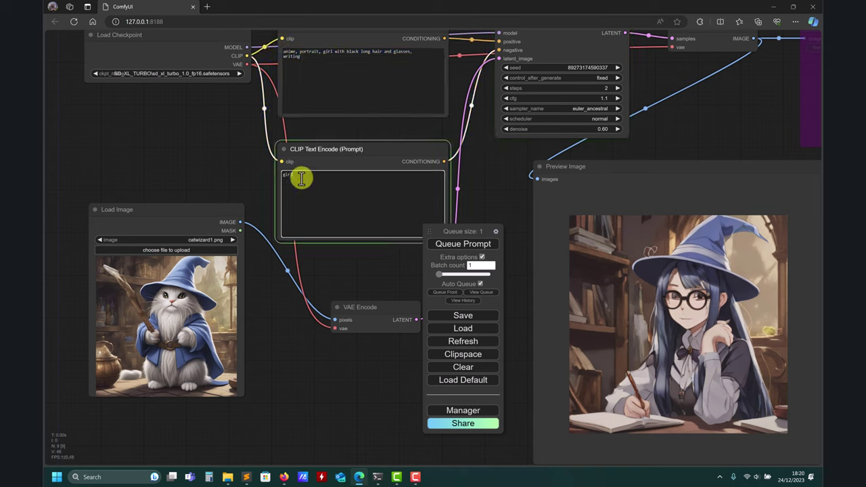
drag(301, 178, 267, 179)
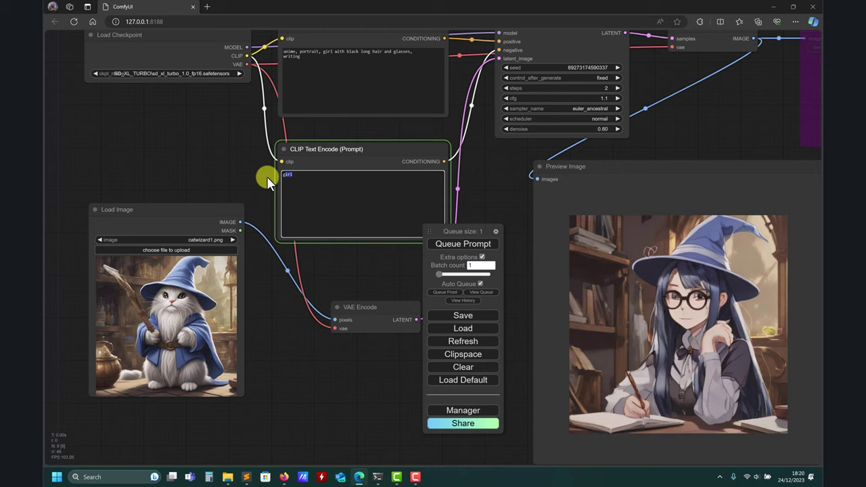
key(ctrl+x)
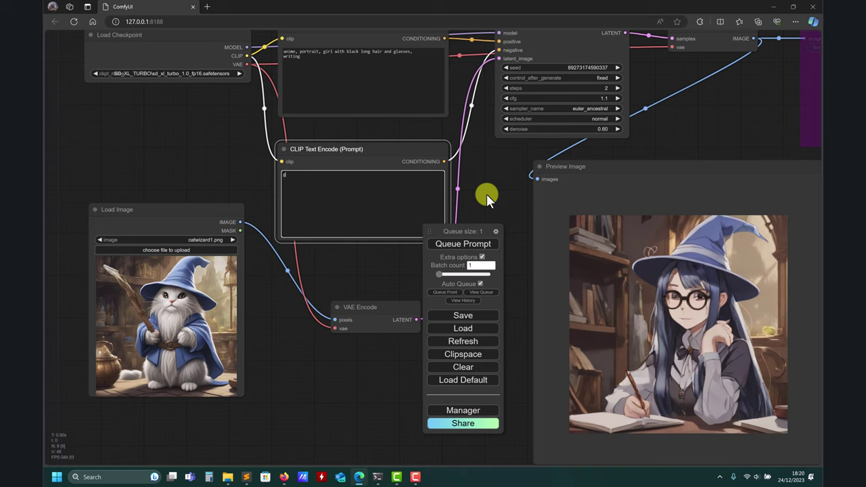
click(466, 241)
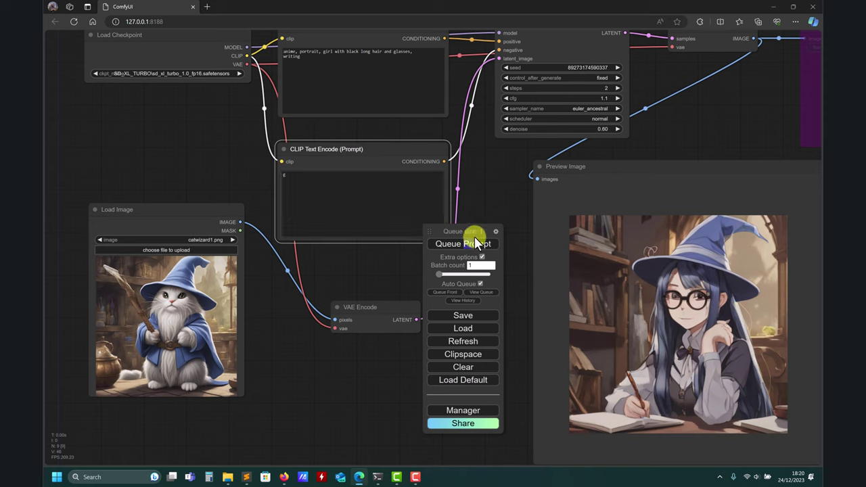
click(474, 242)
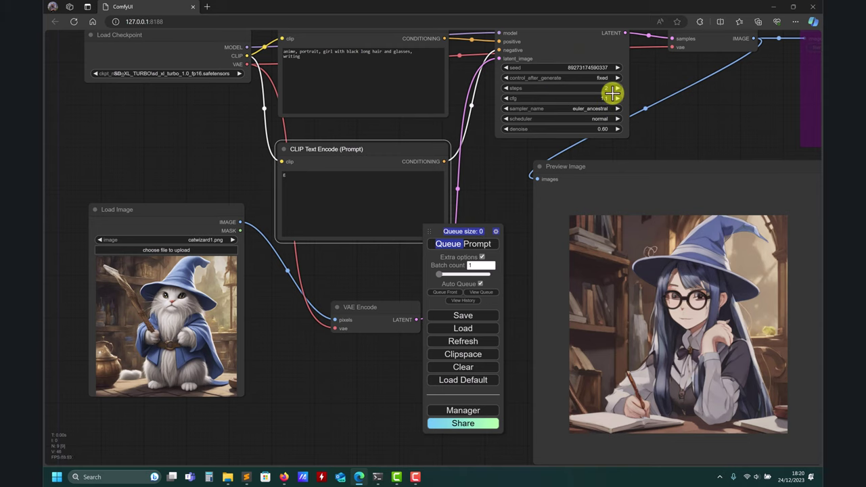
- Raise the KSampler steps to 13 to regenerate the preview image
drag(678, 122, 672, 138)
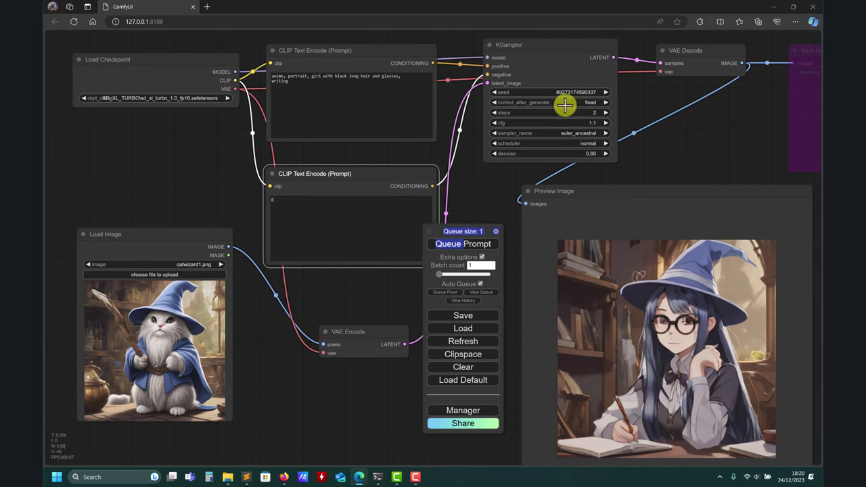
click(604, 114)
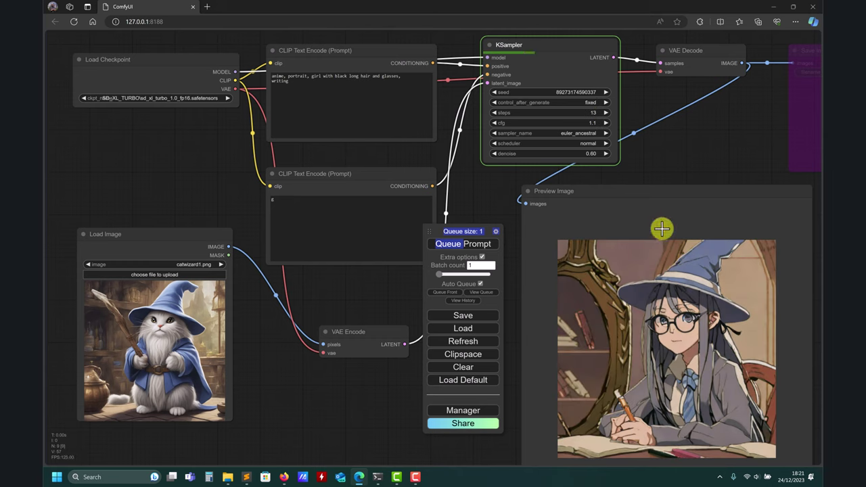
drag(692, 140, 709, 144)
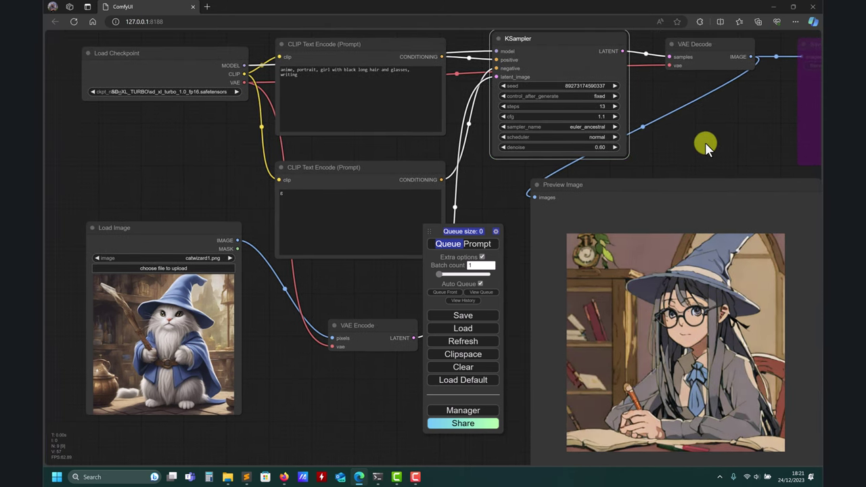
- Lower the KSampler steps to 2 and set cfg to 5
click(502, 106)
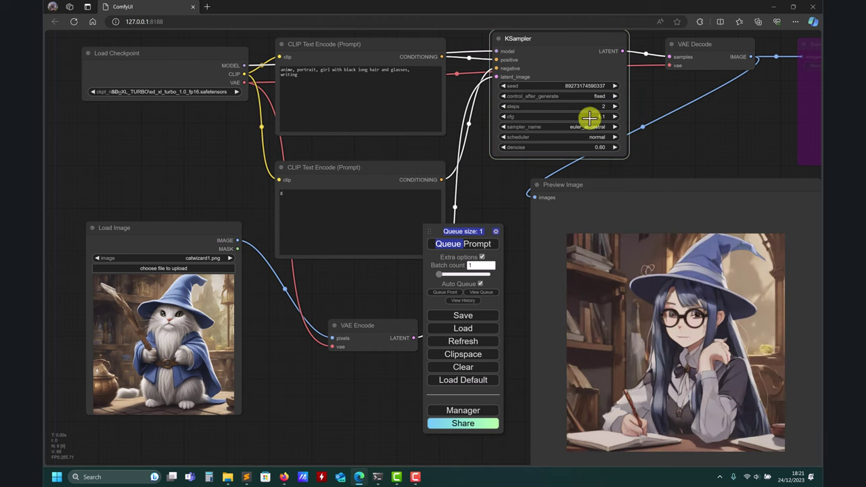
click(598, 116)
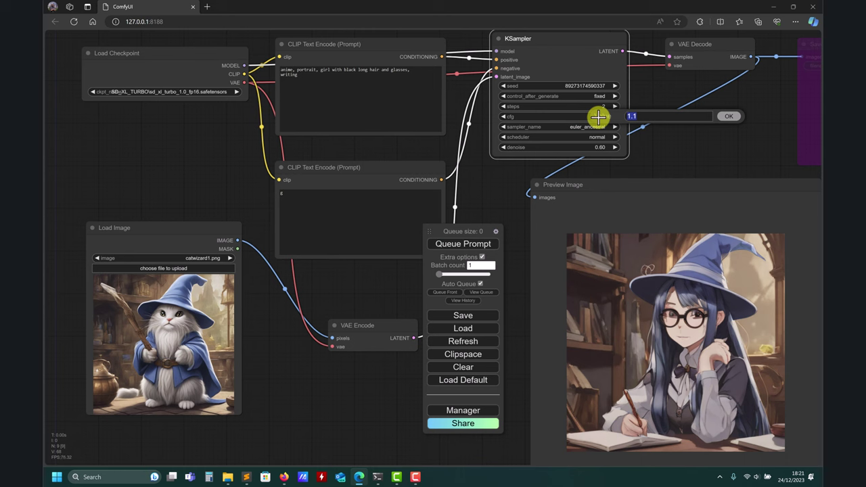
text(5)
key(Return)
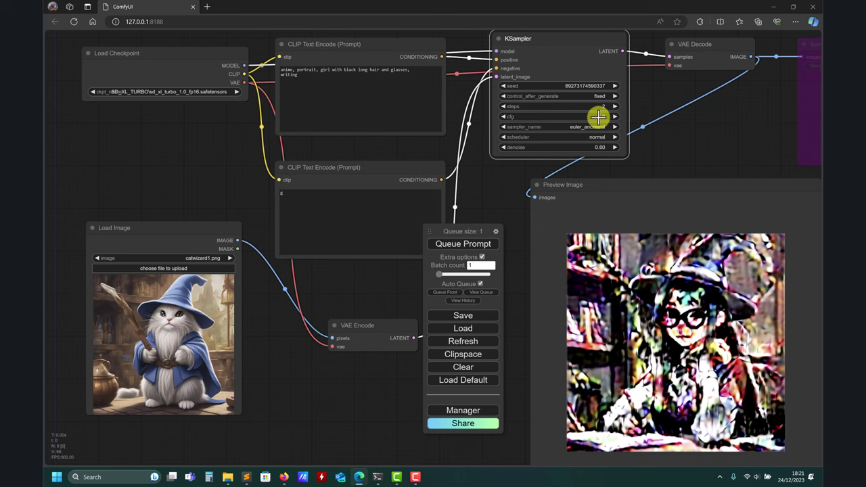
- Confirm the KSampler's cfg of 5 and raise the steps to 11
click(598, 116)
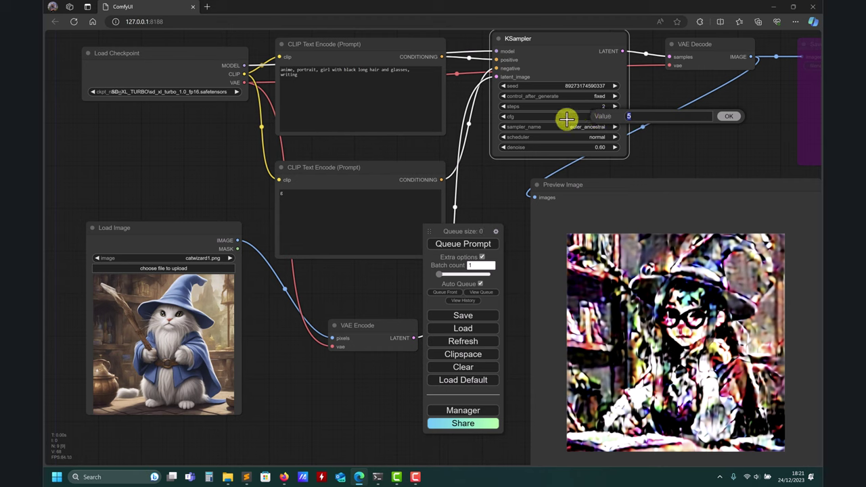
click(649, 197)
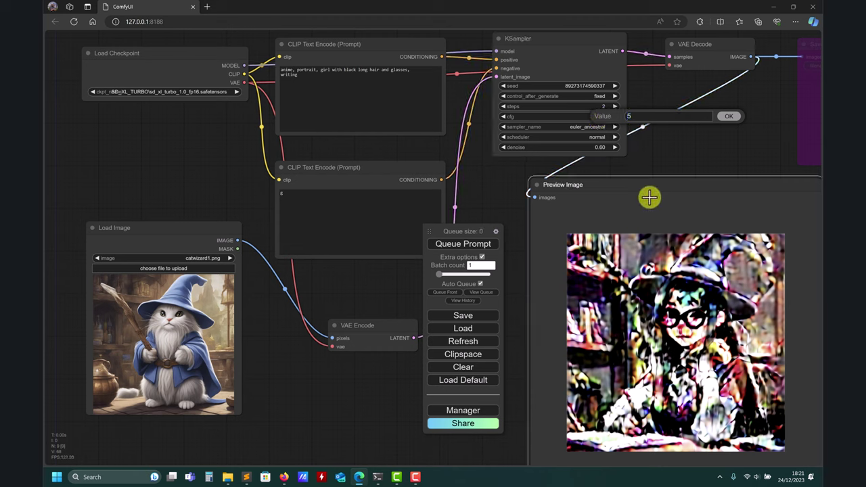
click(727, 116)
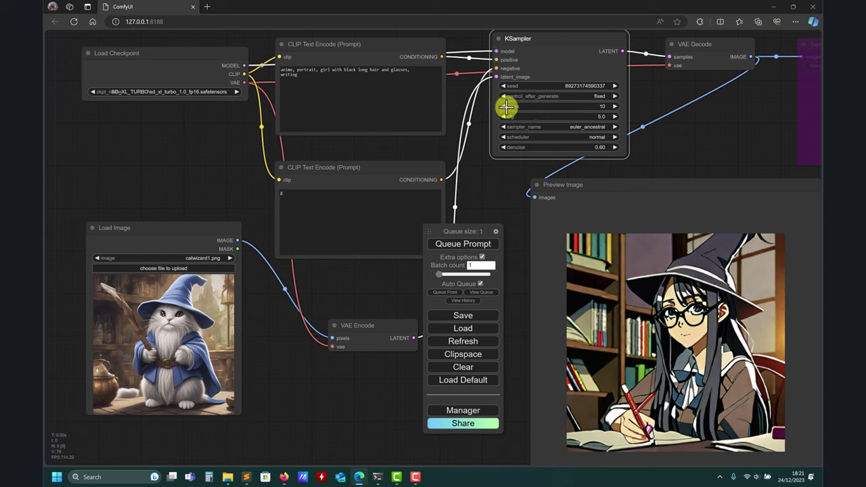
click(599, 106)
text(11)
key(Return)
- Set the KSampler's cfg to 1.1 and its steps to 2
click(602, 118)
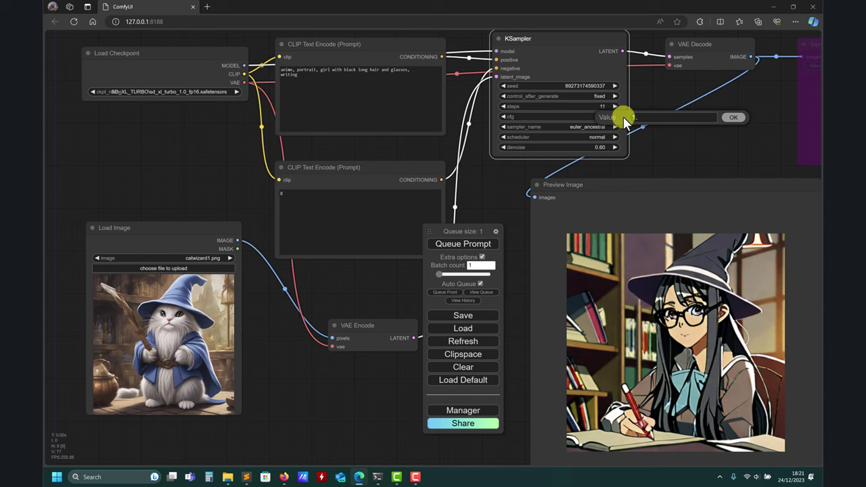
text(1.)
key(Return)
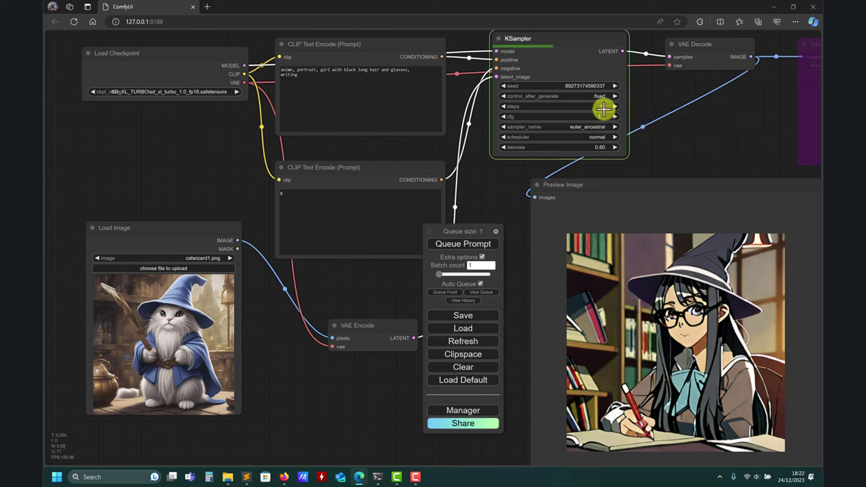
click(604, 106)
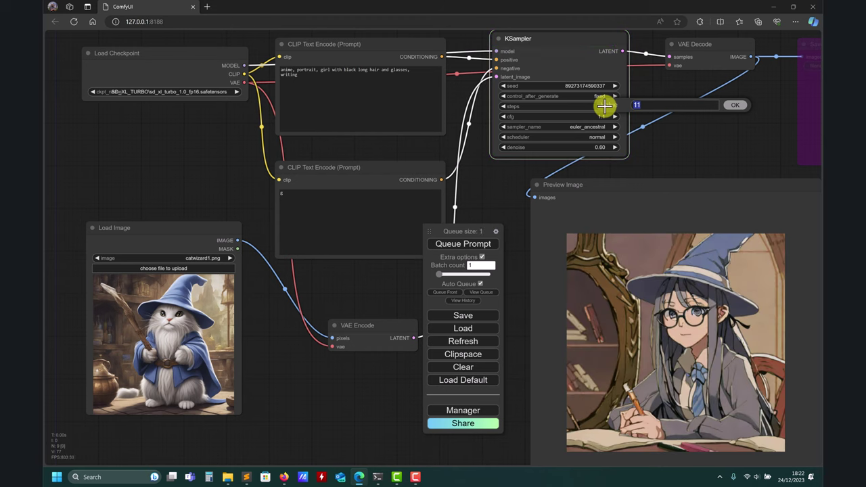
text(2)
key(Return)
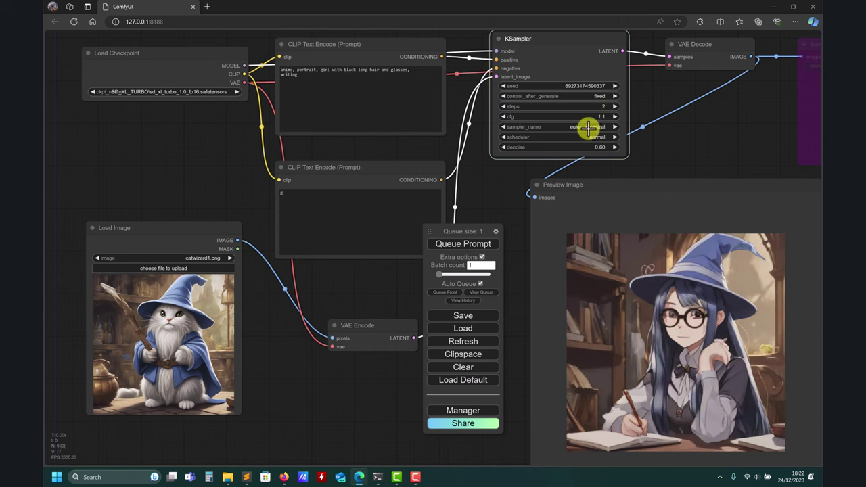
- Set the KSampler's denoise to 0.5 and queue the prompt
click(593, 147)
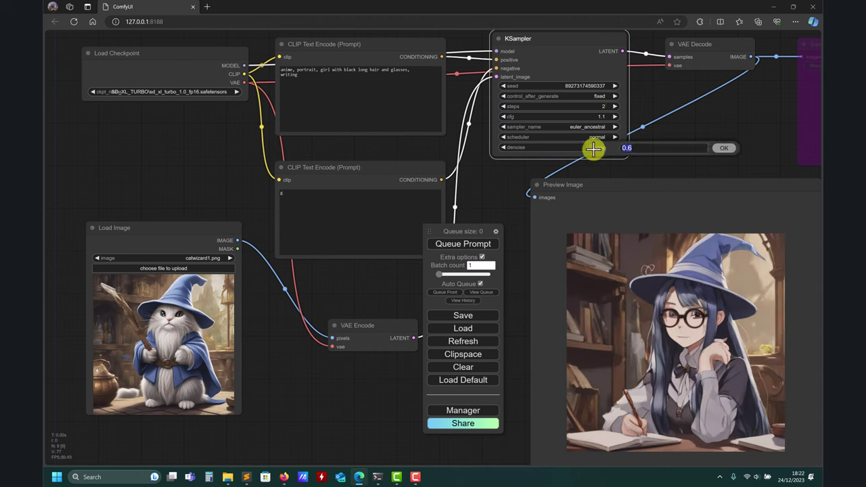
text(0.5)
key(Return)
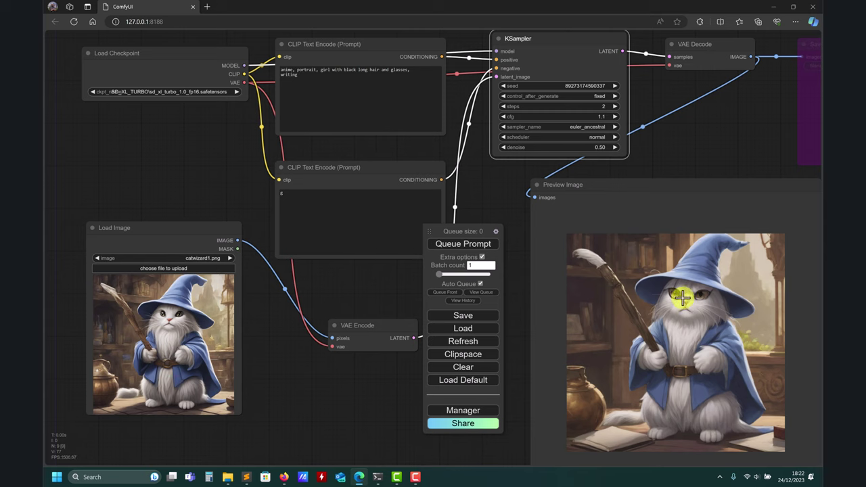
key(ctrl+Return)
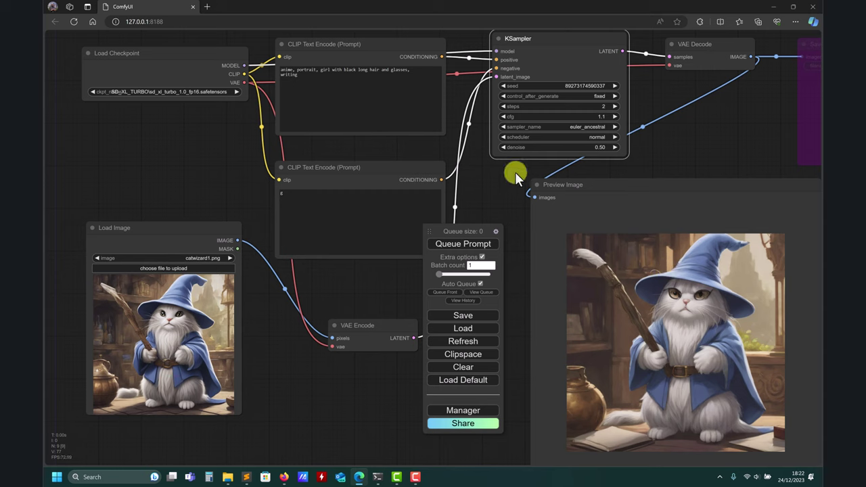
- Set the KSampler's denoise to 0.7, try raising the steps to 4 and return them to 2
click(594, 147)
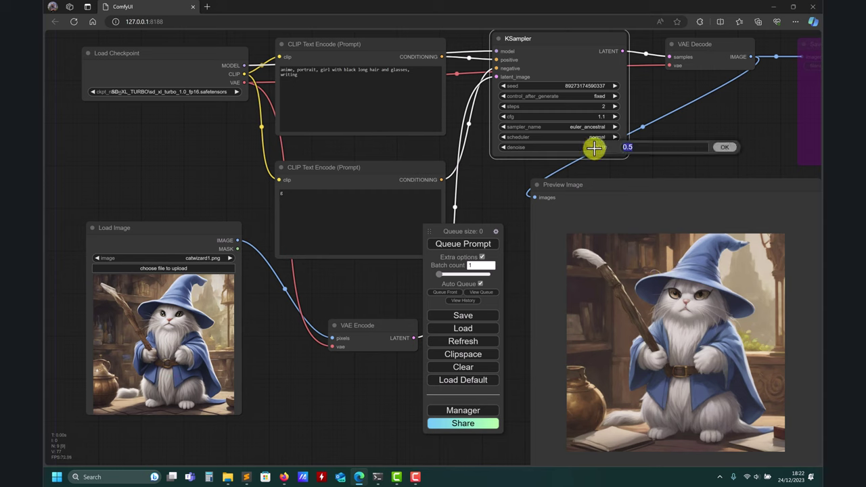
text(0.7)
key(Return)
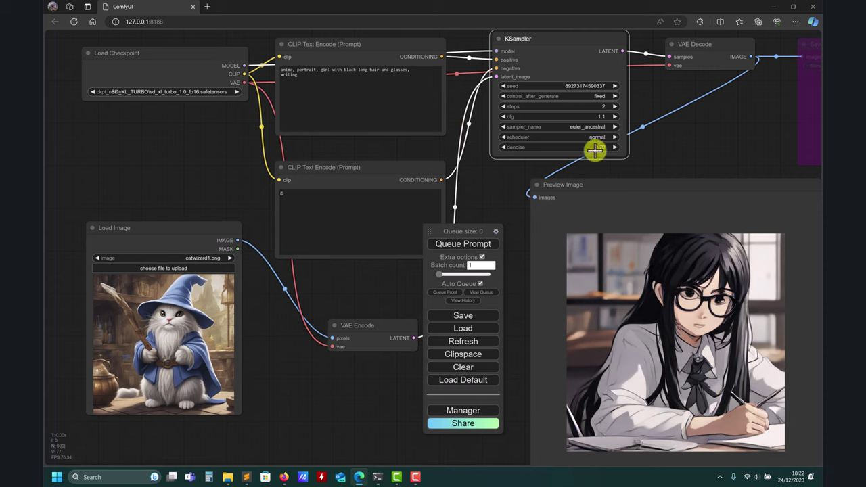
click(614, 106)
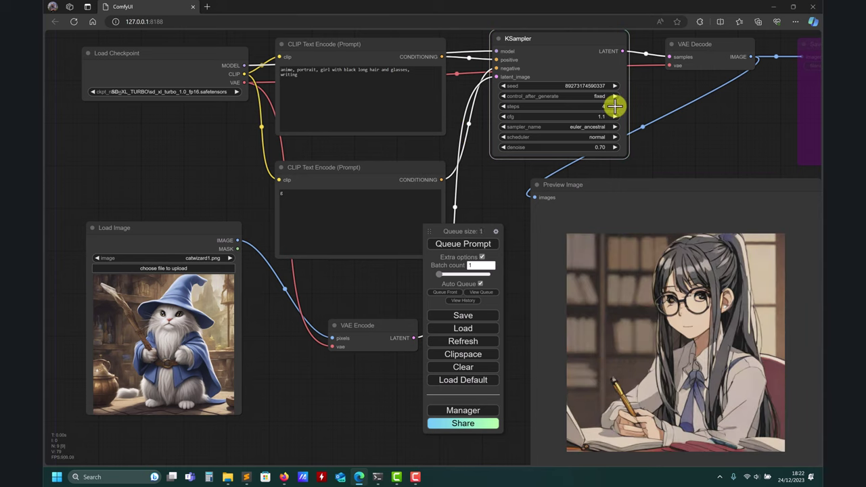
click(614, 106)
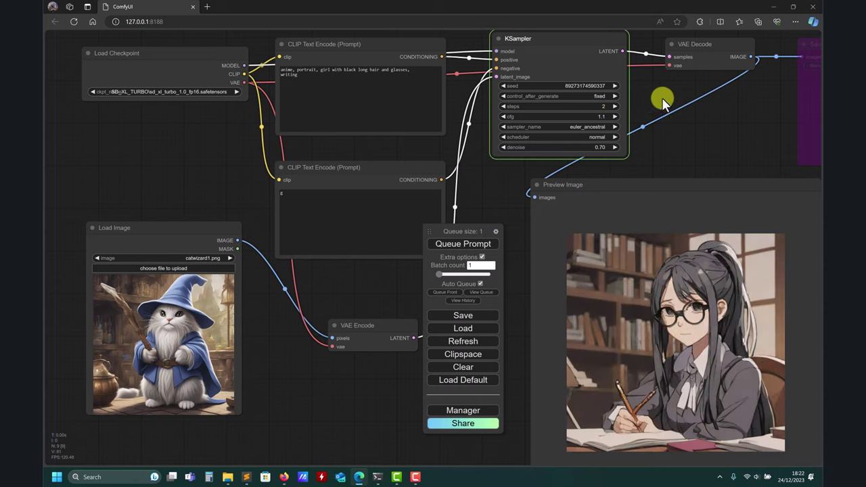
- Set the KSampler's denoise to 0.6 and check the newly generated preview image
click(598, 146)
text(0)
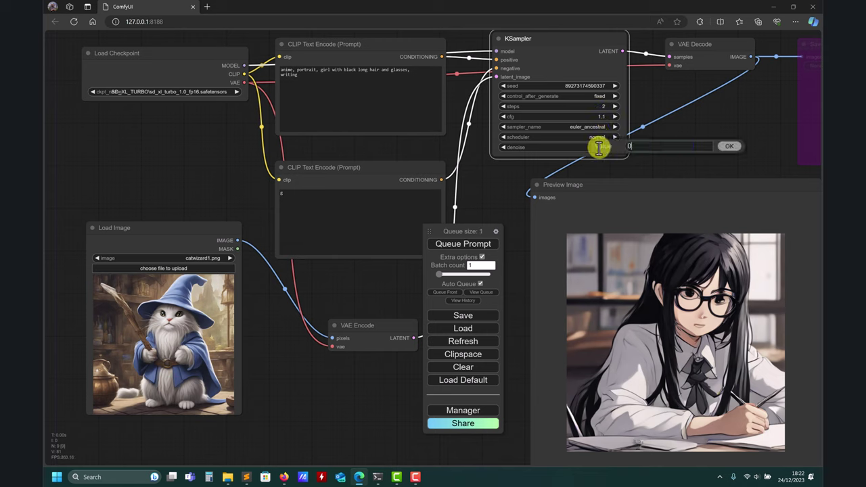
text(.6)
key(Return)
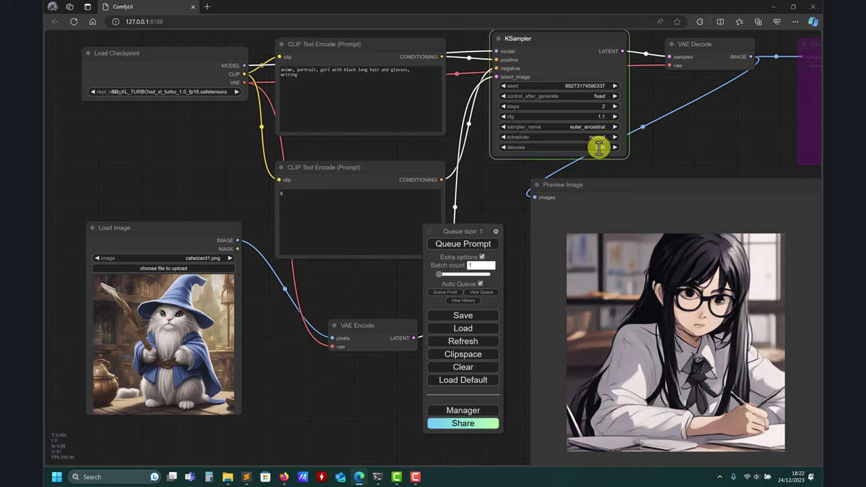
drag(674, 173, 689, 131)
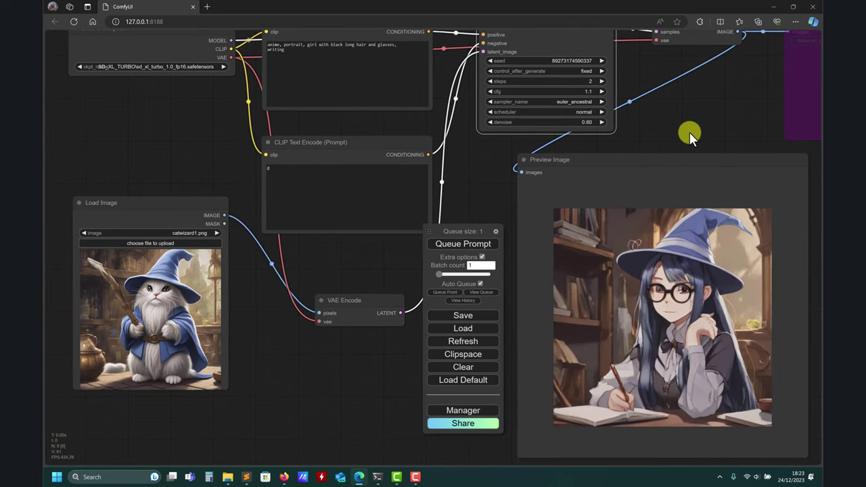
drag(611, 124, 692, 159)
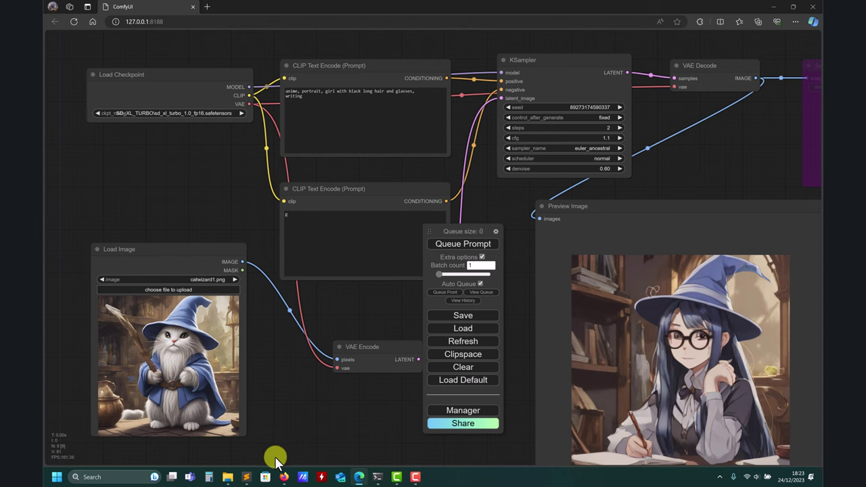
- Load the SDXL_TURBO_text2img-clean.json workflow from the workflows folder, queue the prompt and move the queue menu clear of the nodes
mouse_move(230, 469)
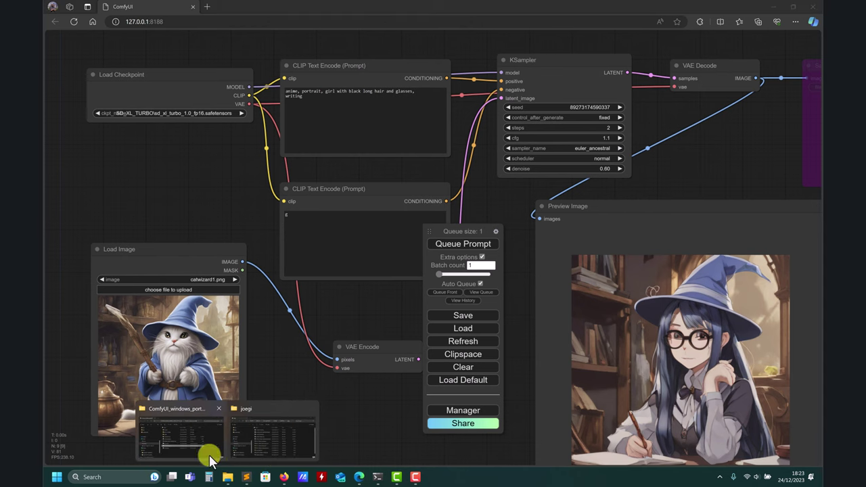
click(247, 446)
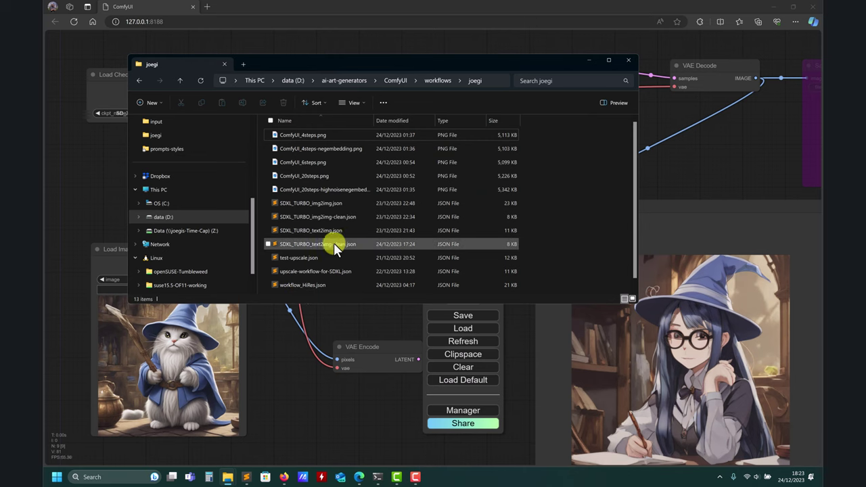
drag(301, 244, 400, 388)
double_click(462, 248)
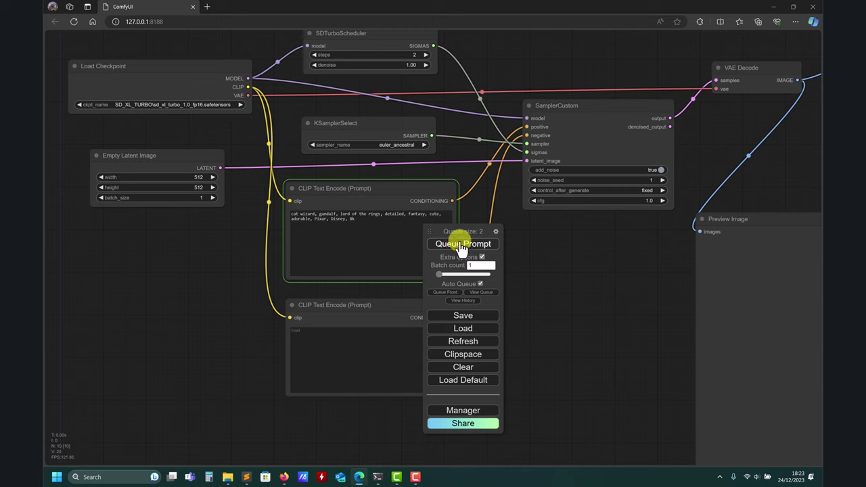
drag(460, 232, 145, 236)
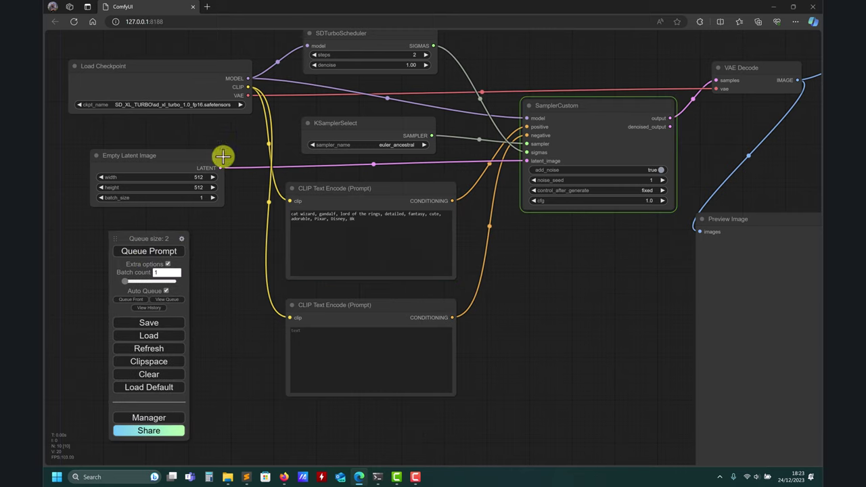
drag(591, 308, 495, 274)
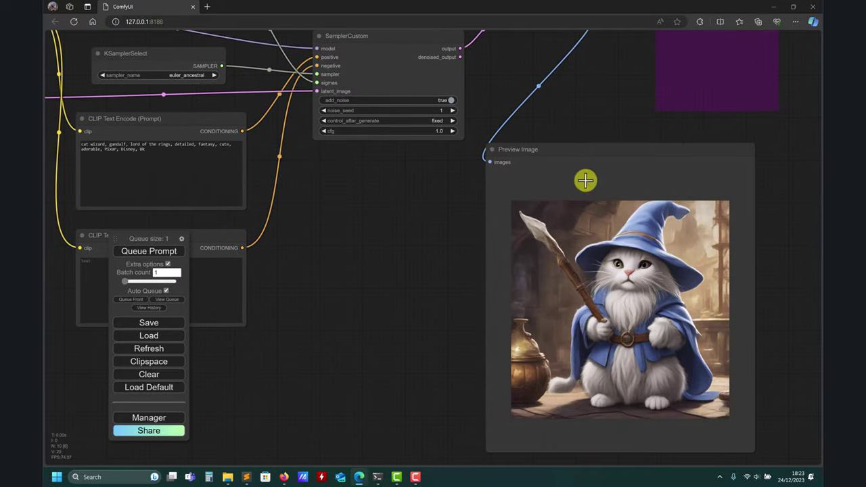
- Shift the Save Image node slightly, take it out of bypass for one run and bypass it again
drag(618, 116, 537, 187)
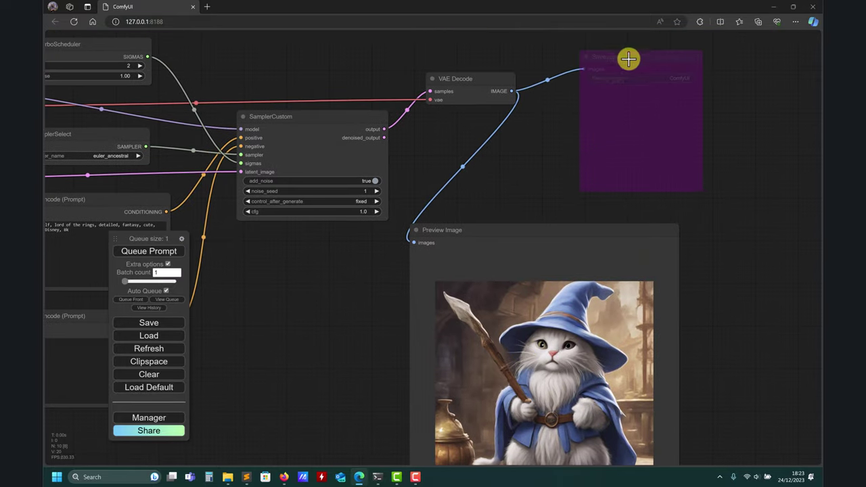
drag(614, 62, 599, 60)
right_click(599, 60)
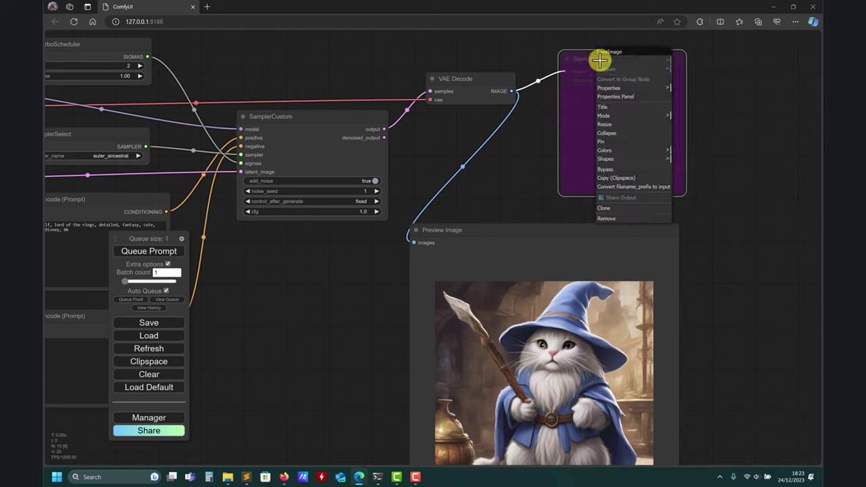
click(614, 173)
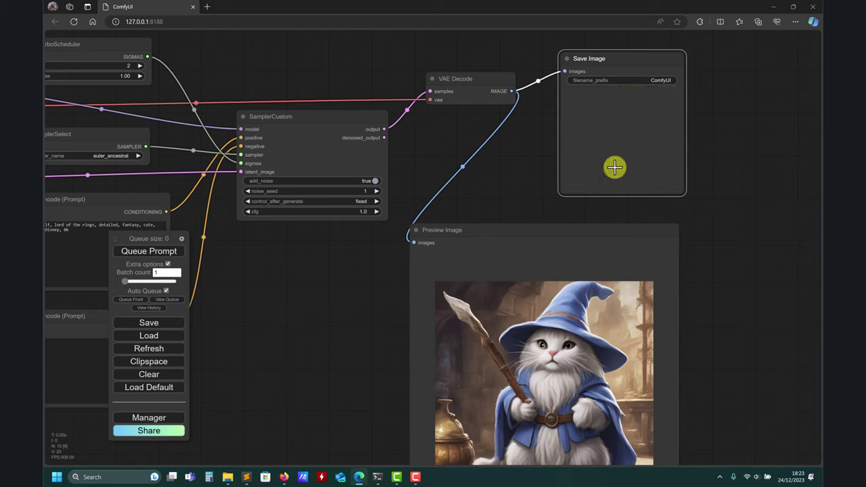
right_click(637, 55)
click(643, 183)
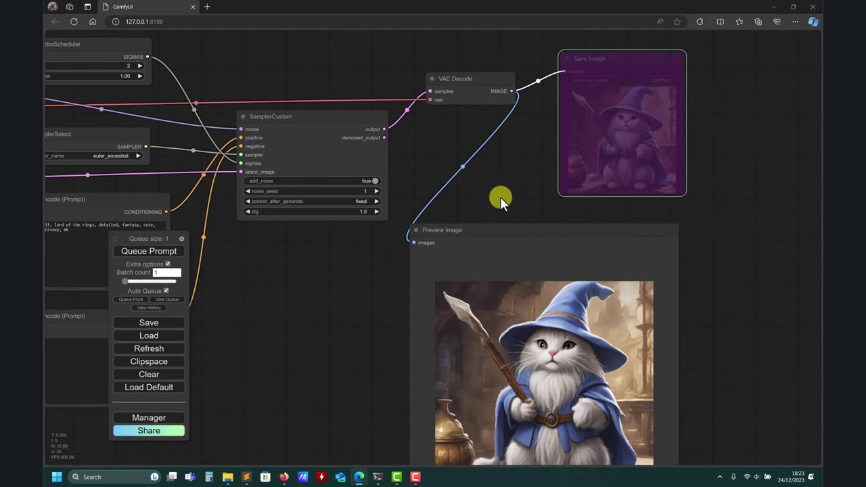
- Show the commands available for the image in the Preview Image node, including Save Image
drag(500, 198, 526, 150)
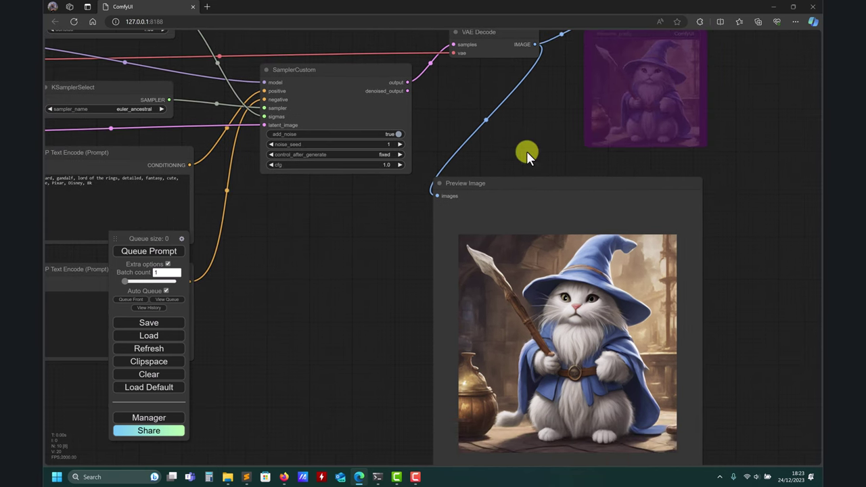
right_click(527, 267)
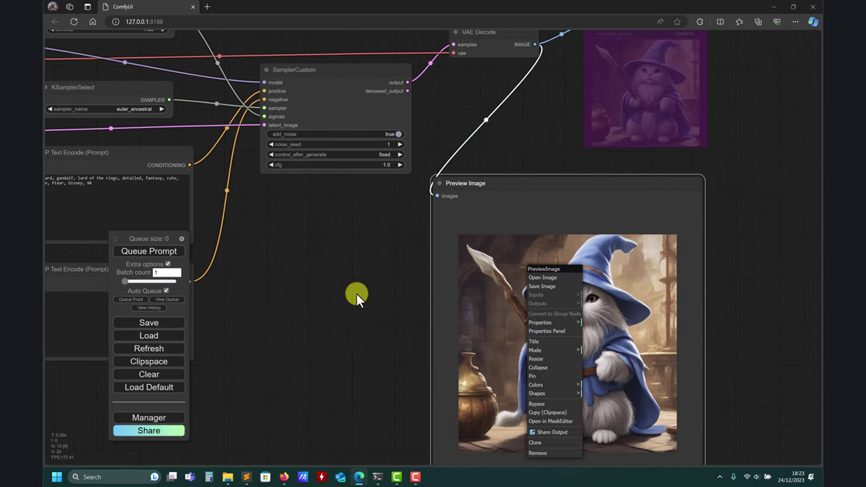
drag(356, 296, 491, 264)
- Load the SDXL Turbo img2img workflow file from the workflows folder onto the canvas
mouse_move(227, 478)
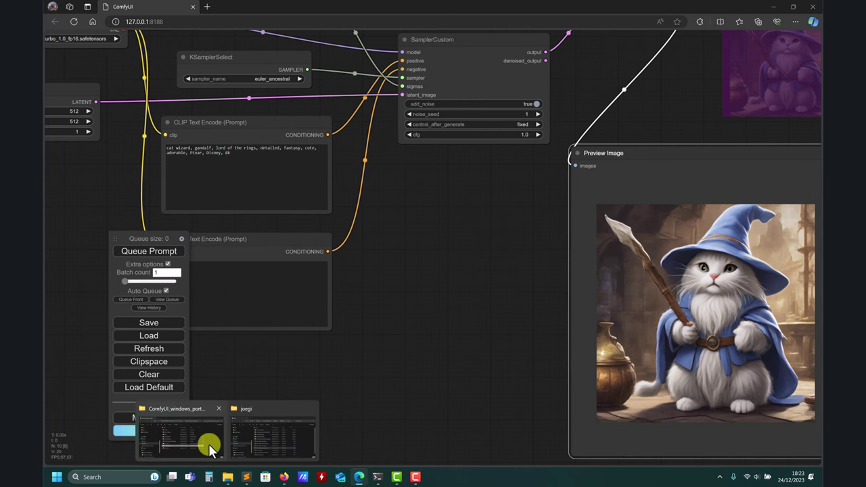
click(180, 436)
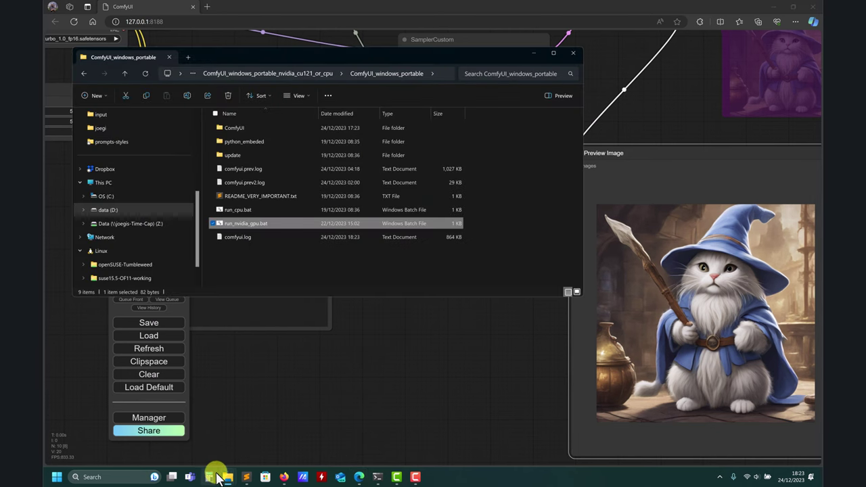
mouse_move(227, 474)
click(259, 431)
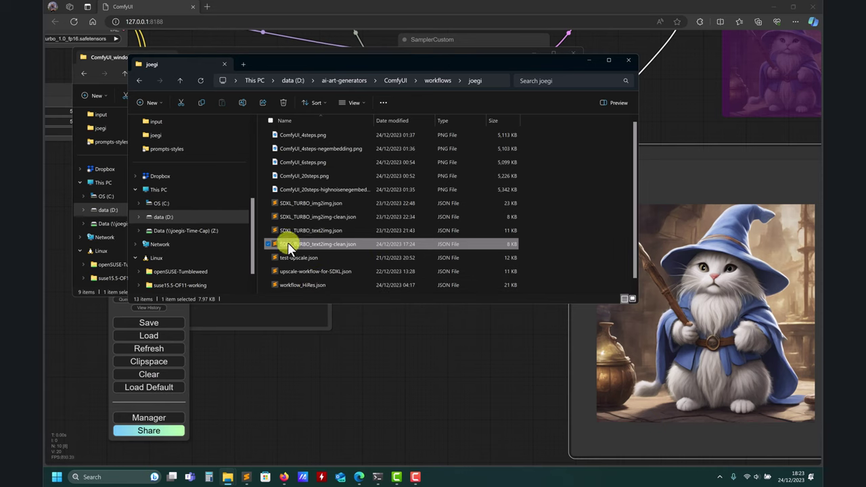
drag(305, 230, 577, 355)
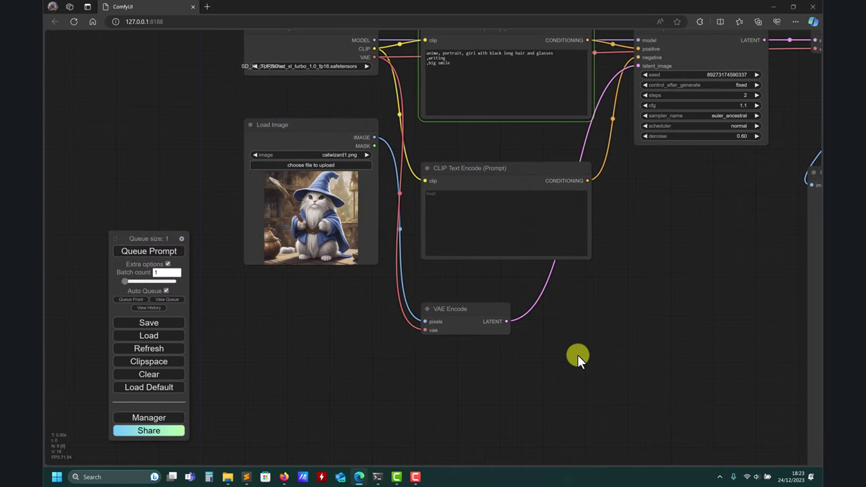
- Look over the img2img workflow from the checkpoint, image and prompt nodes through the KSampler to the preview
drag(234, 253, 263, 252)
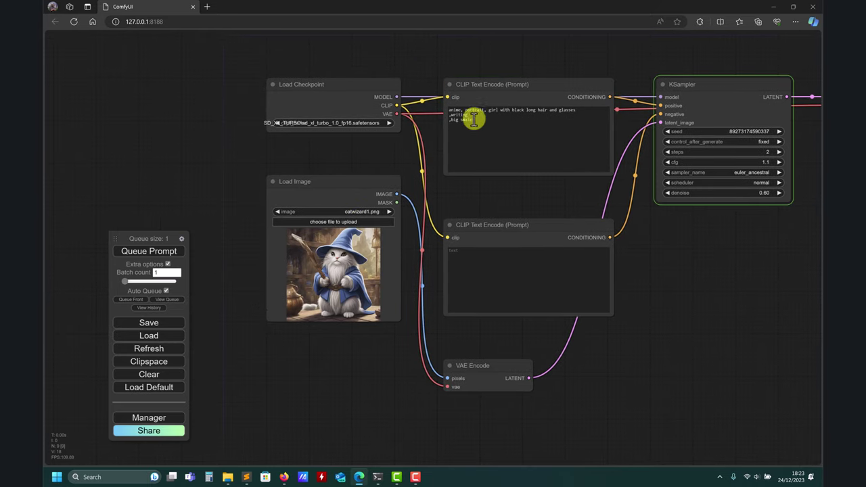
drag(502, 403, 457, 403)
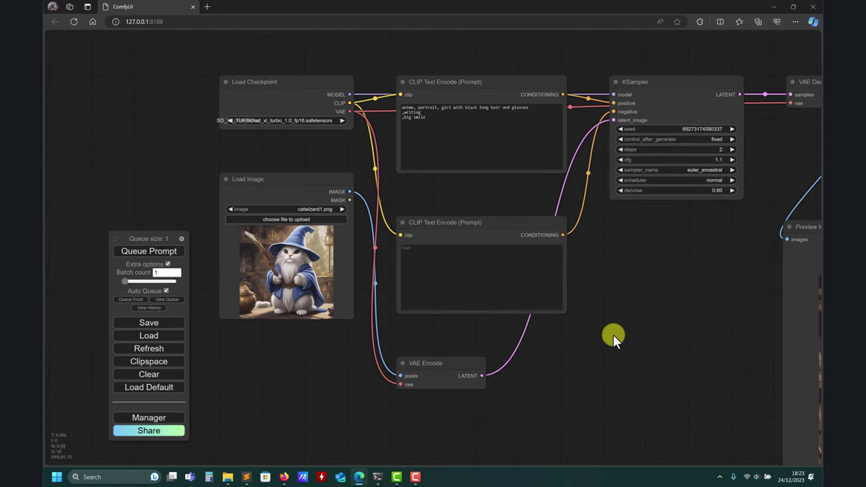
drag(386, 257, 318, 284)
drag(611, 317, 596, 353)
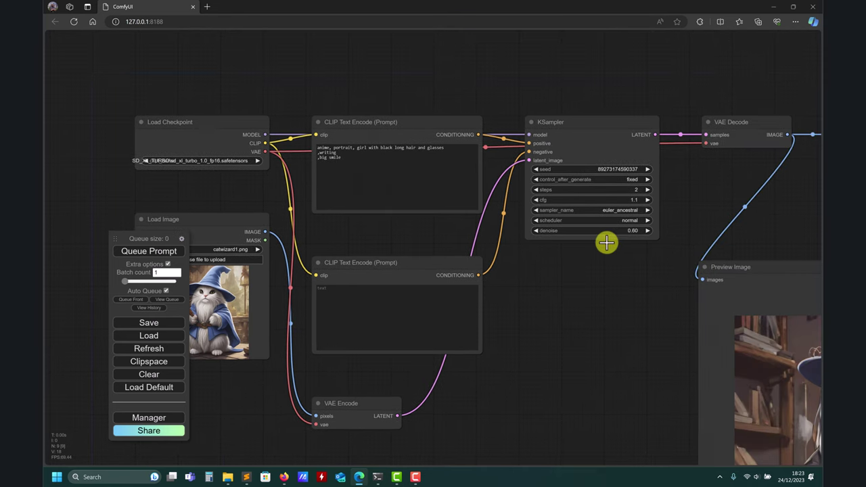
drag(556, 260, 629, 238)
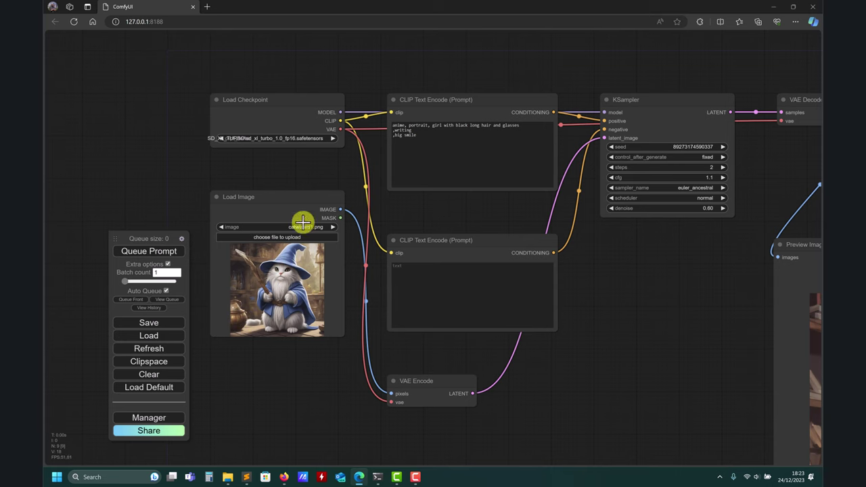
drag(639, 292, 456, 216)
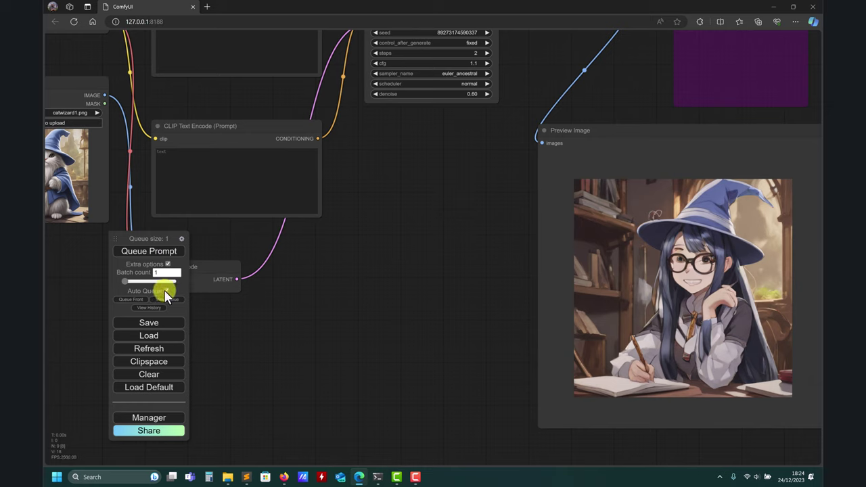
- Turn off Auto Queue and place the queue menu in the empty area between the VAE Encode and Preview Image nodes
drag(143, 239, 340, 227)
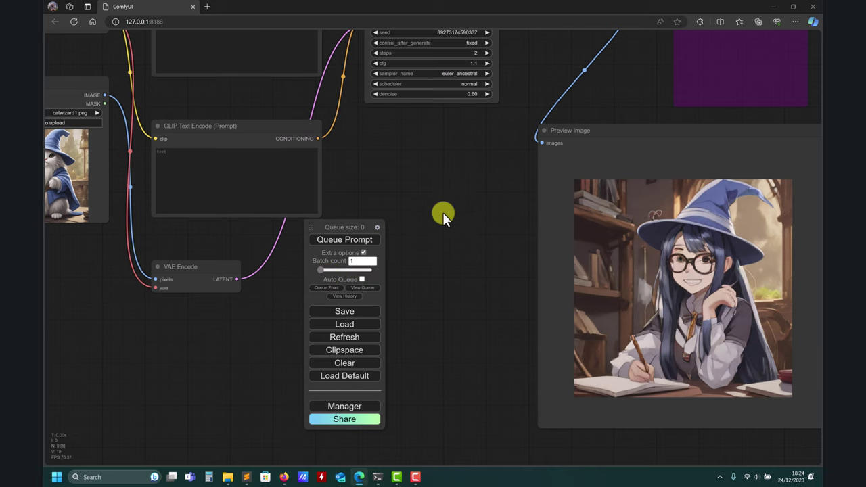
scroll(437, 193, up, 3)
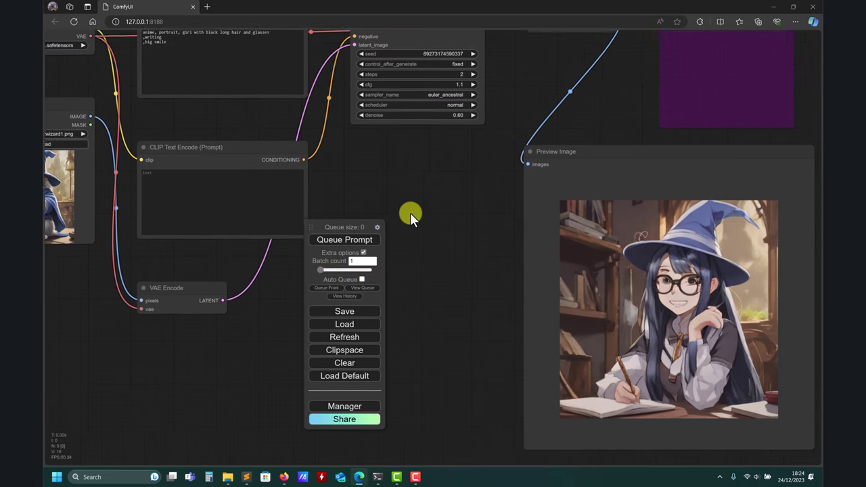
scroll(410, 213, right, 2)
drag(342, 227, 311, 233)
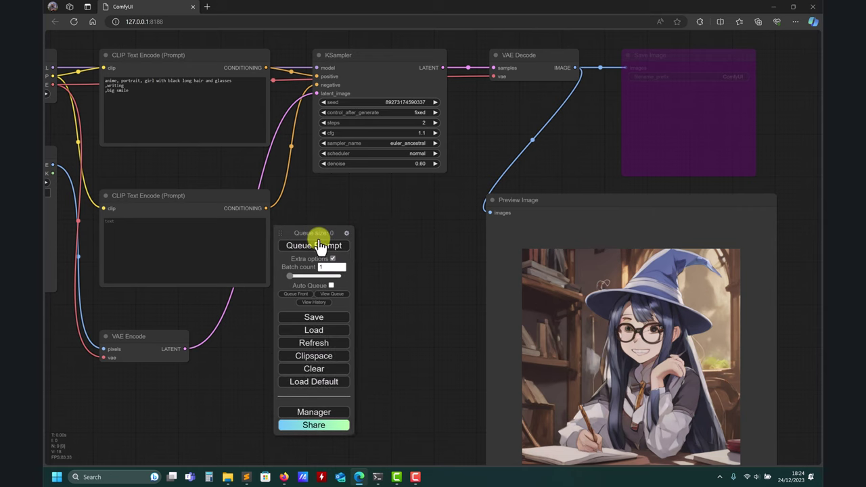
drag(317, 233, 340, 239)
drag(466, 221, 471, 203)
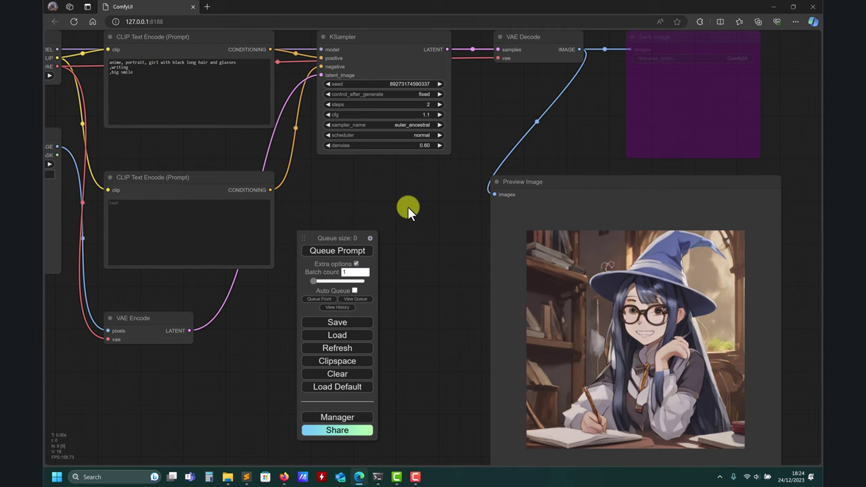
mouse_move(407, 207)
mouse_down()
mouse_move(398, 174)
mouse_move(422, 192)
mouse_move(417, 205)
mouse_move(404, 205)
mouse_up()
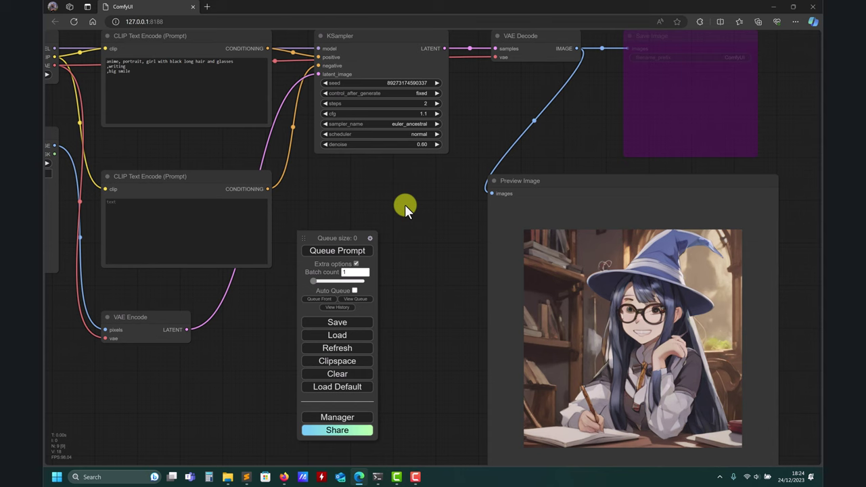
drag(392, 206, 541, 195)
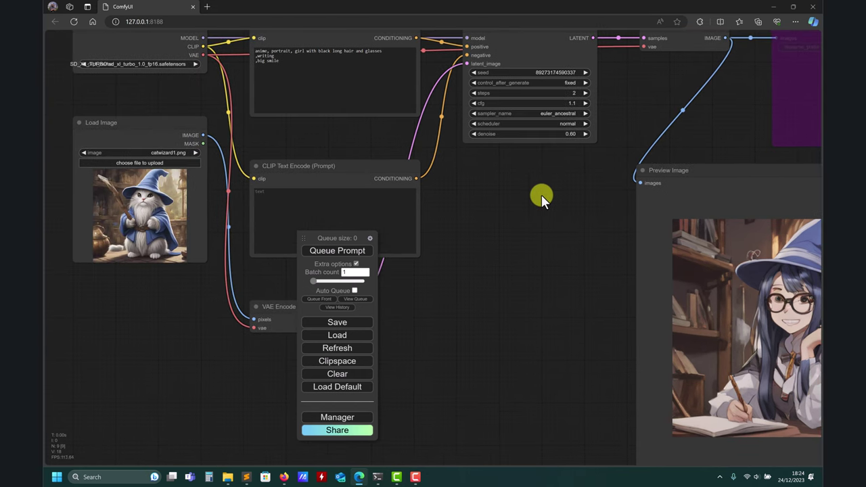
drag(331, 239, 513, 190)
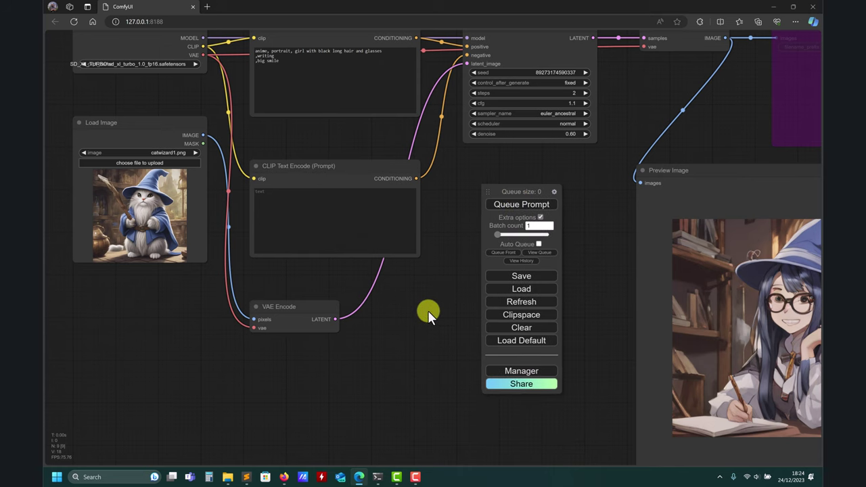
- Move the queue menu closer to the prompt nodes, leaving a gap before the Preview Image node
drag(427, 309, 421, 329)
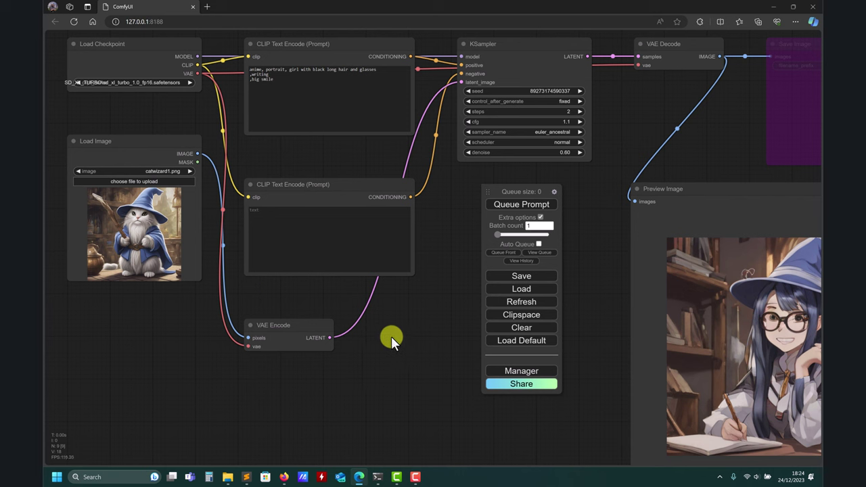
drag(390, 336, 386, 311)
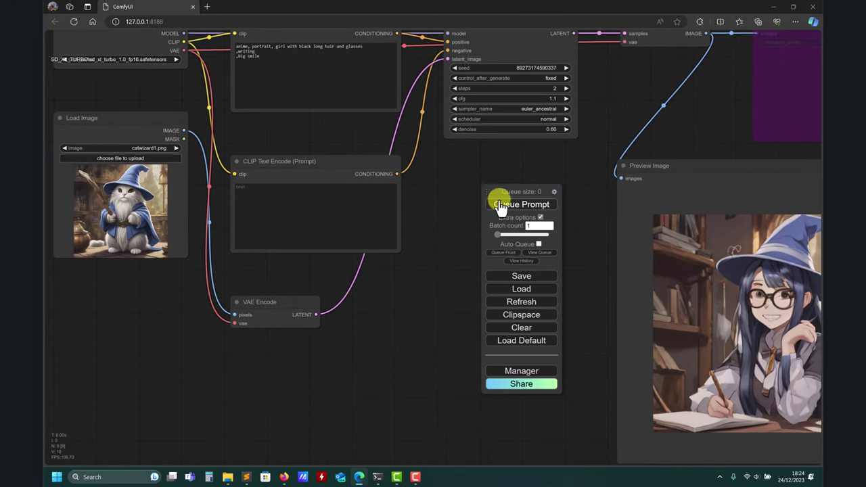
drag(514, 192, 469, 190)
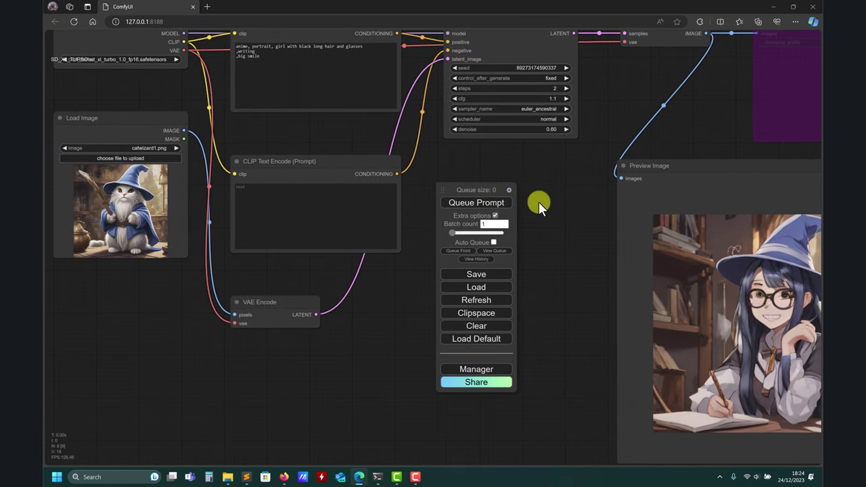
drag(559, 211, 471, 162)
drag(548, 180, 414, 160)
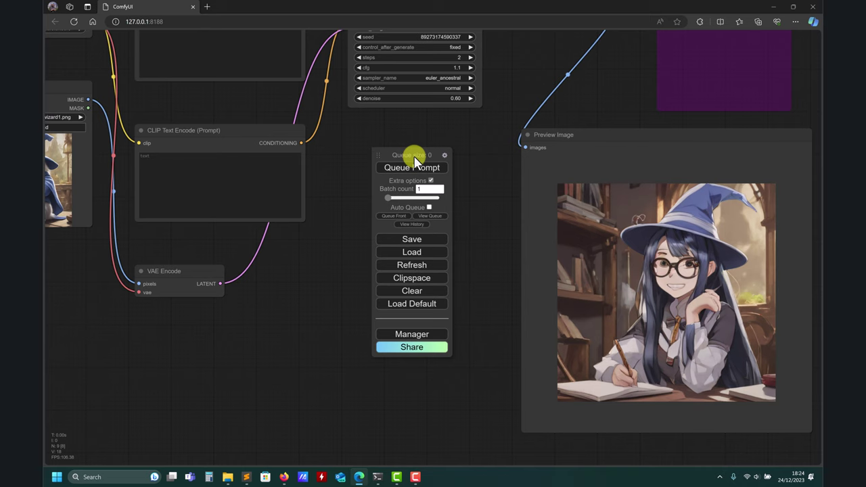
drag(408, 153, 374, 133)
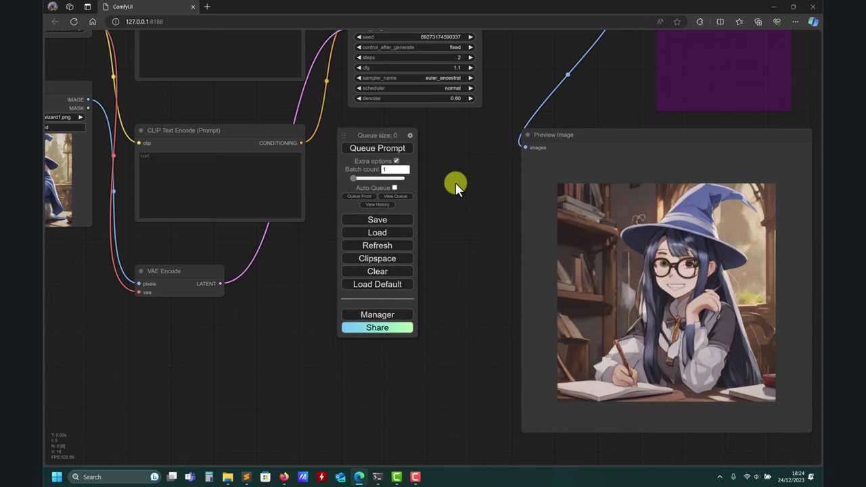
drag(460, 185, 522, 271)
- Switch to Sublime Text and copy the prompt "A cinematic shot of a baby racoon wearing an intricate italian priest robe" from prompts.txt
click(247, 477)
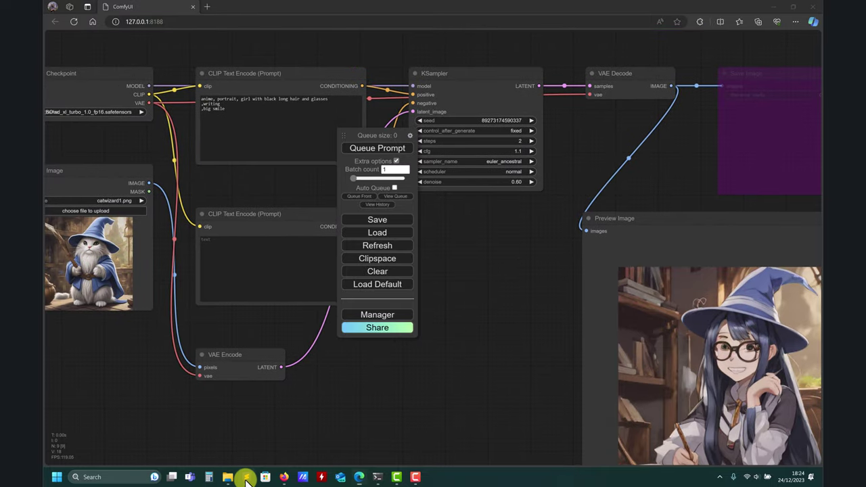
scroll(280, 346, down, 4)
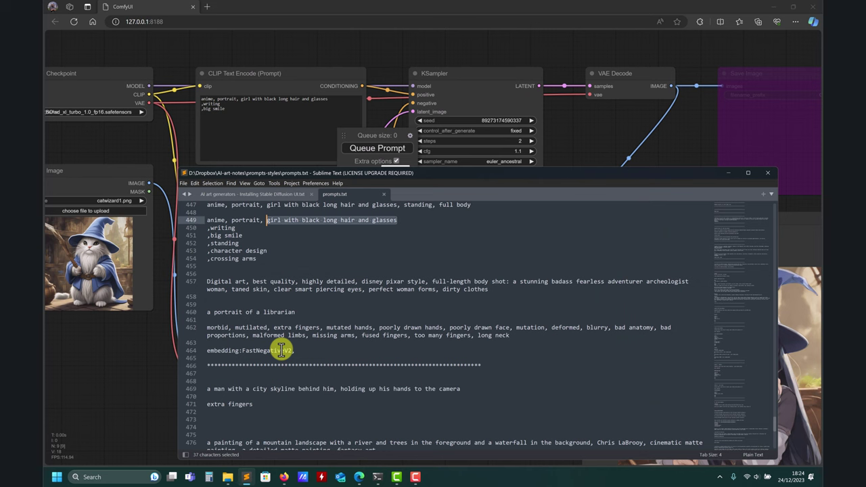
scroll(280, 346, up, 9)
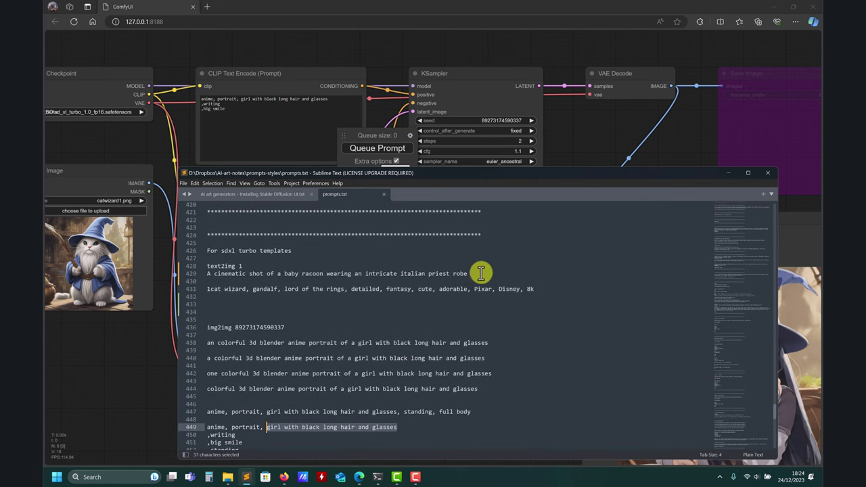
drag(477, 273, 166, 275)
key(ctrl+c)
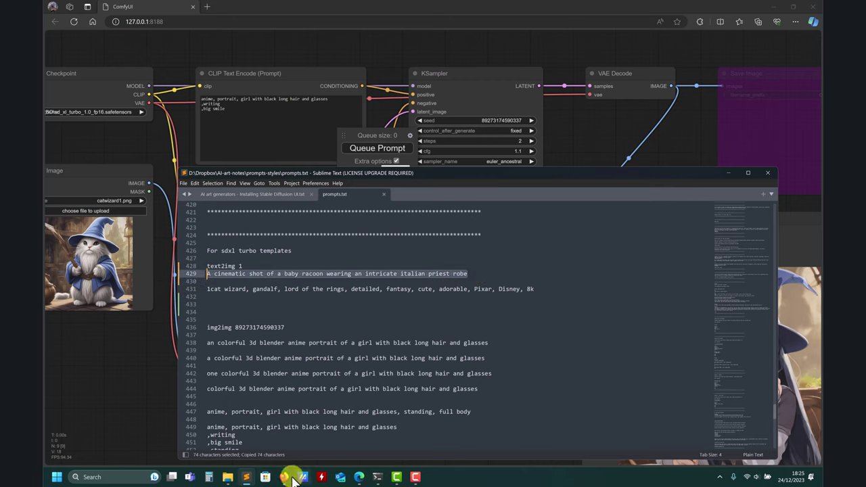
- Skim the stabilityai/sdxl-turbo Hugging Face page in Firefox down to its Uses section, and return to the workflow
mouse_move(285, 475)
click(308, 452)
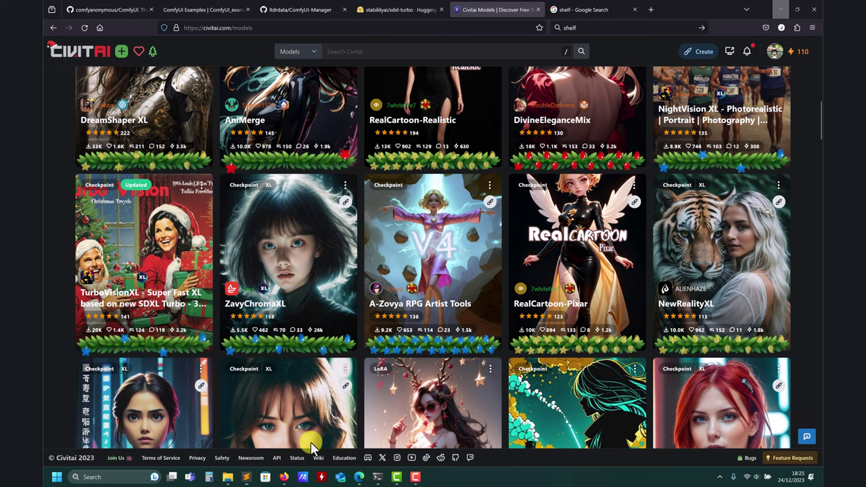
click(367, 9)
scroll(313, 254, down, 5)
scroll(314, 254, down, 15)
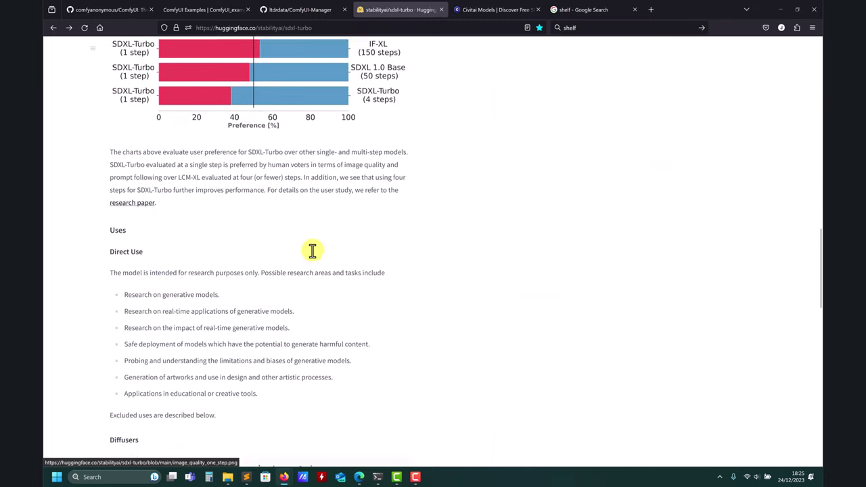
click(780, 9)
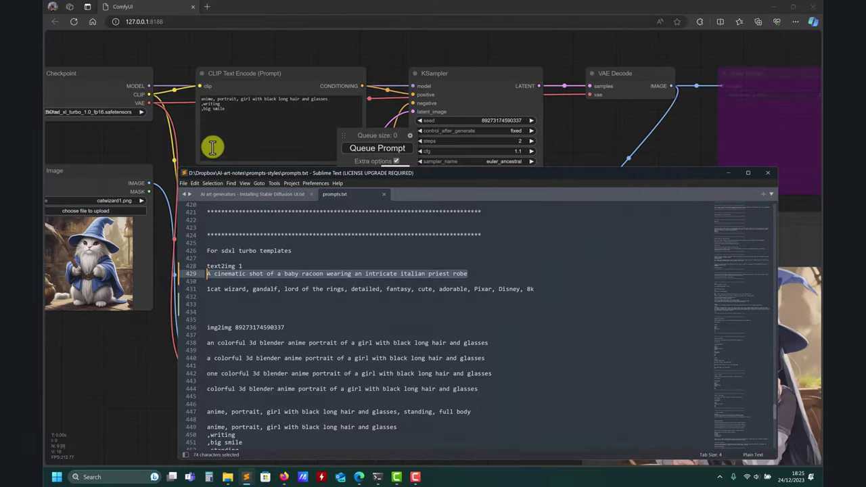
- Replace the positive prompt with the copied baby racoon text and generate the image
click(249, 118)
drag(200, 102, 230, 112)
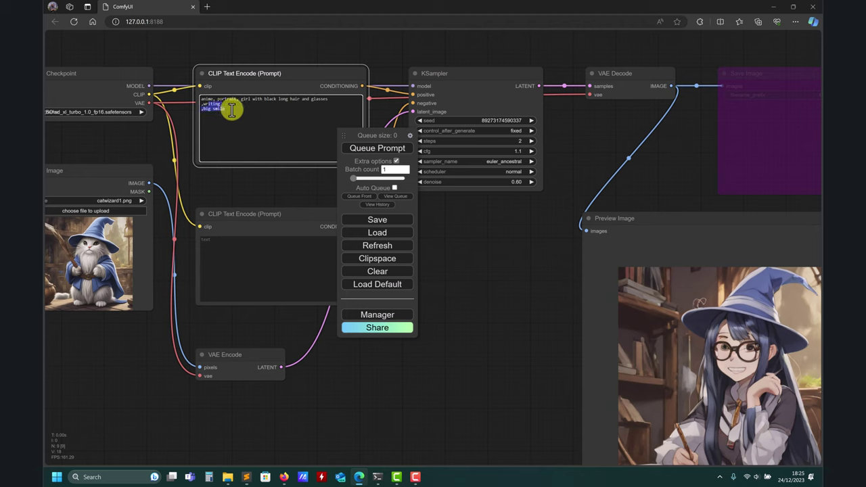
key(ctrl+a)
key(ctrl+v)
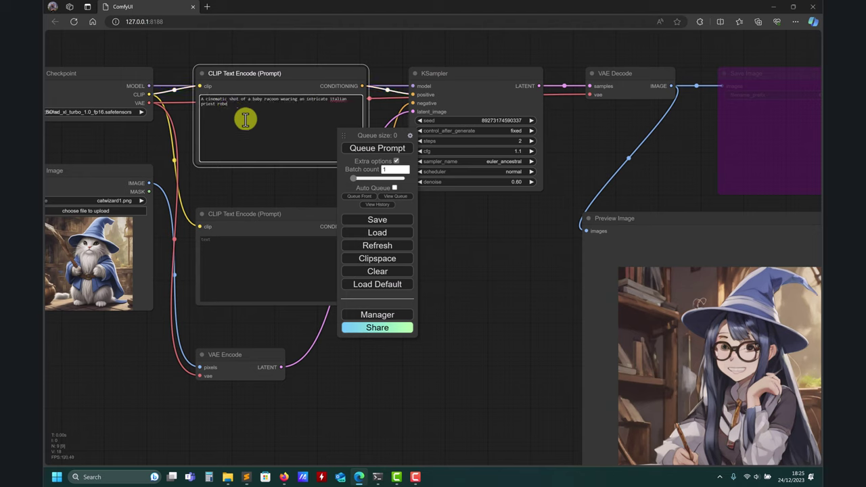
click(378, 151)
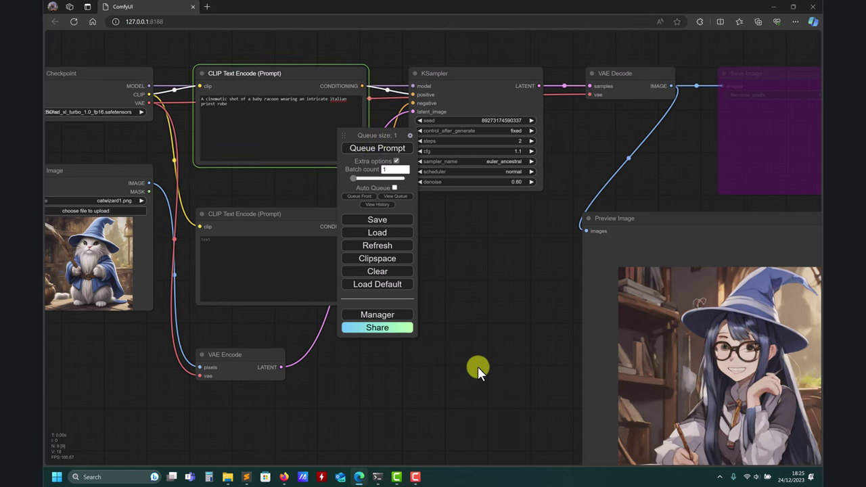
drag(478, 367, 424, 314)
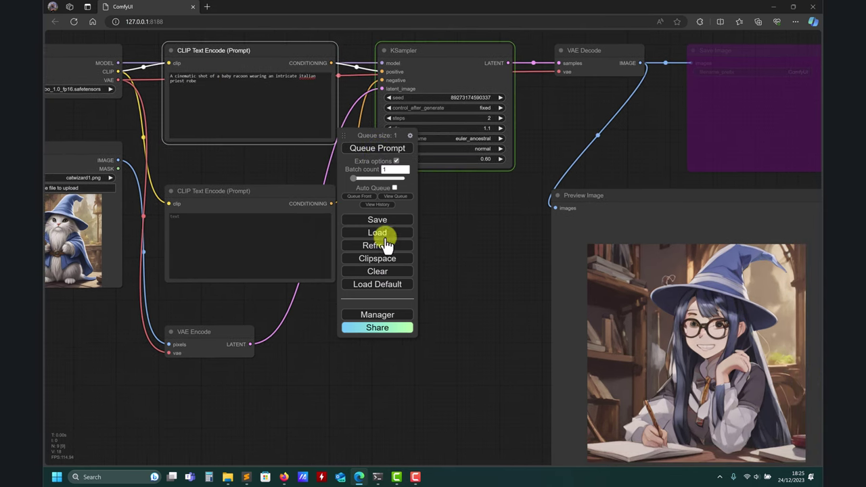
drag(451, 288, 430, 265)
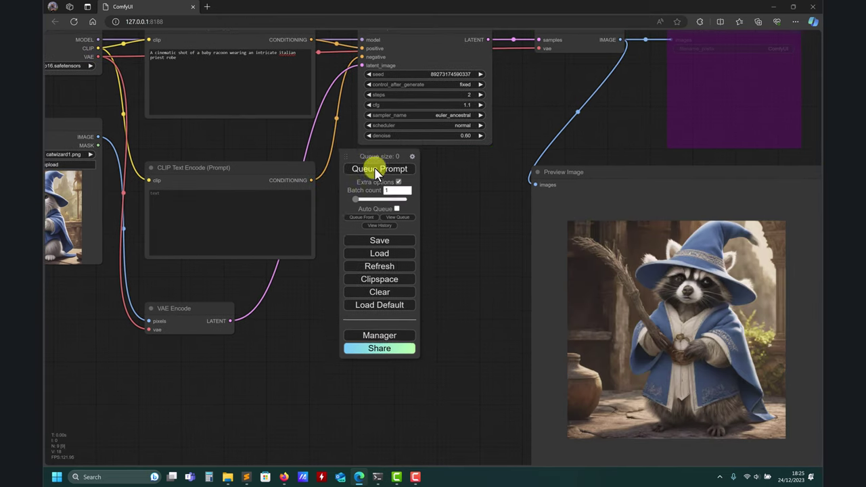
- Move the Load Image node beneath the KSampler beside the preview, and shift the queue menu over the VAE Encode area
drag(374, 167, 376, 192)
drag(449, 256, 447, 245)
drag(200, 345, 314, 359)
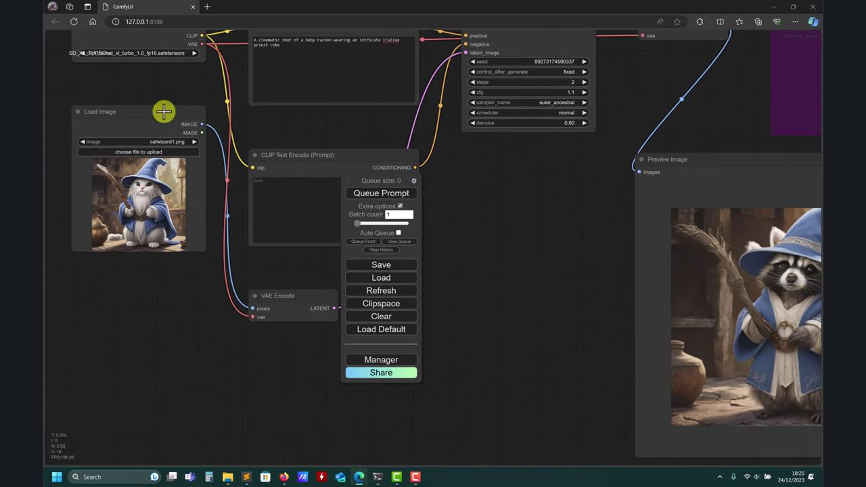
drag(144, 112, 512, 184)
drag(512, 356, 495, 354)
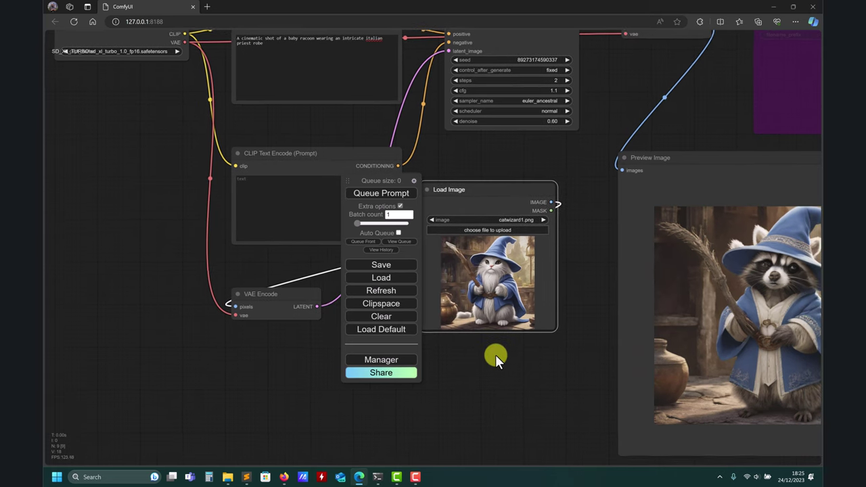
drag(385, 176, 150, 173)
drag(560, 208, 458, 160)
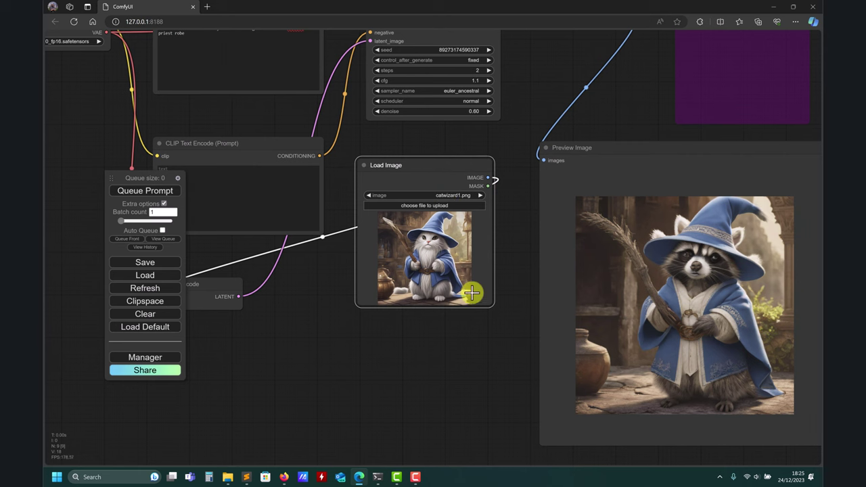
- Set the KSampler's denoise to 0.5 and generate the image
drag(439, 333, 360, 352)
drag(463, 87, 478, 100)
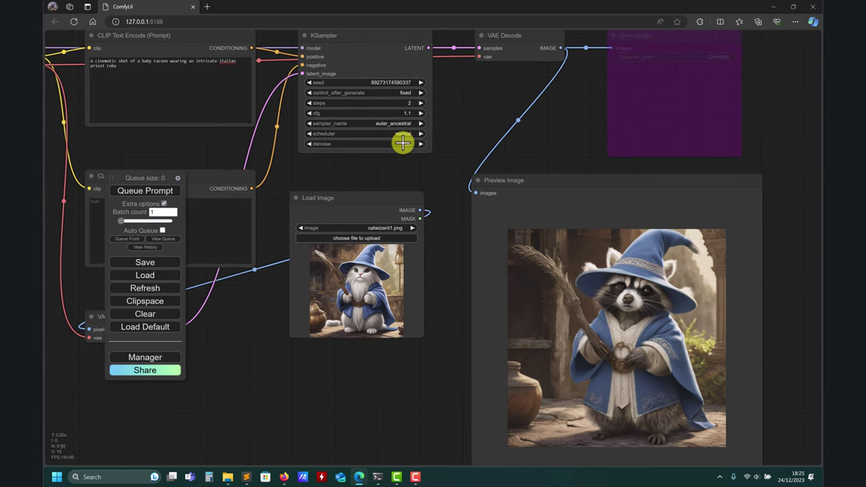
click(402, 142)
text(0.5)
key(Return)
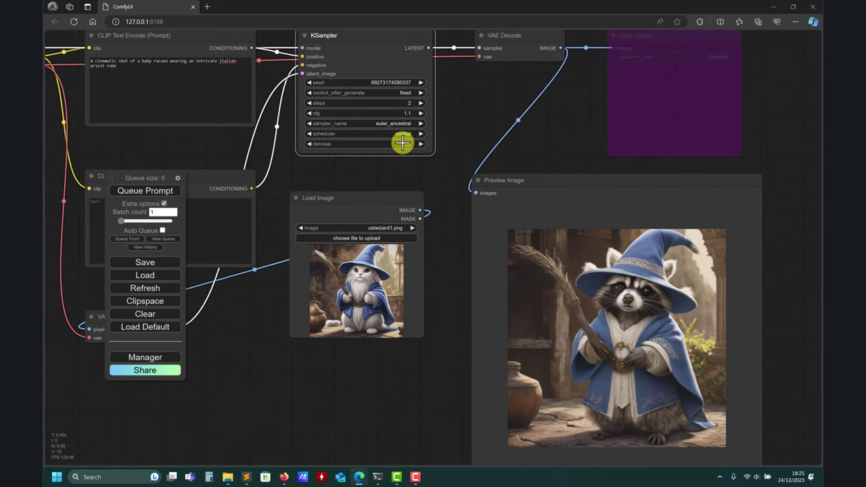
click(135, 189)
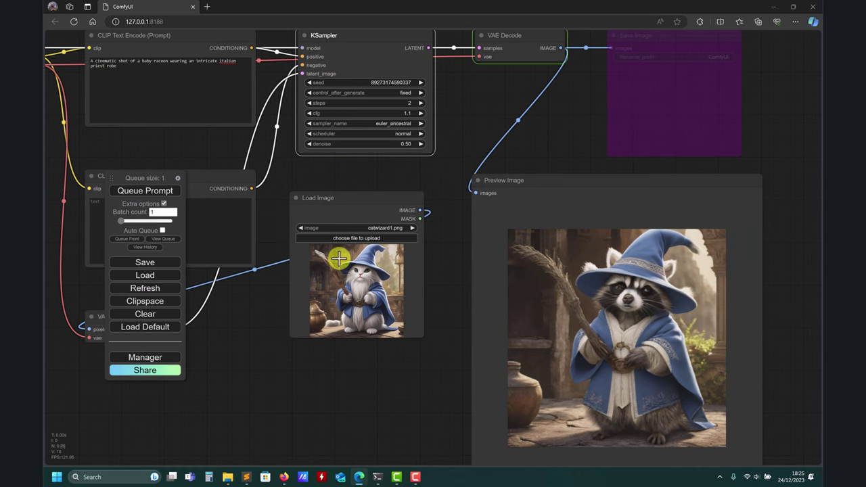
- Enlarge the Load Image node so the cat wizard picture can be compared with the preview
drag(405, 363, 392, 349)
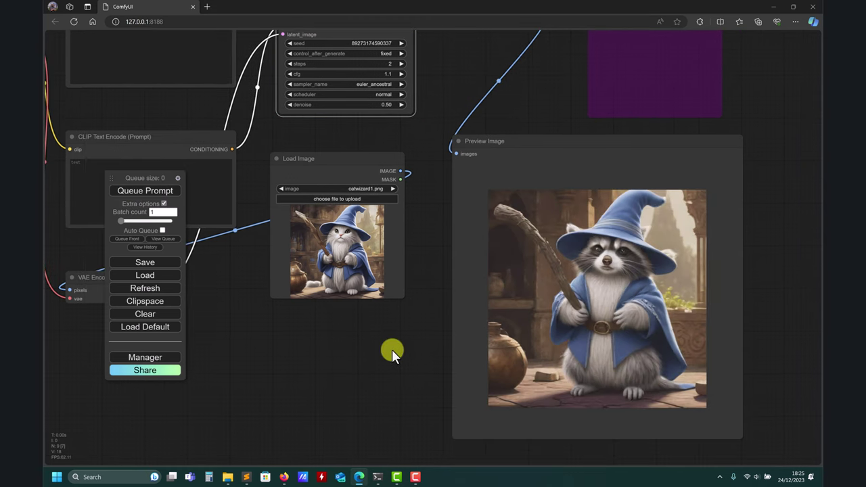
drag(400, 296, 437, 403)
drag(337, 130, 338, 142)
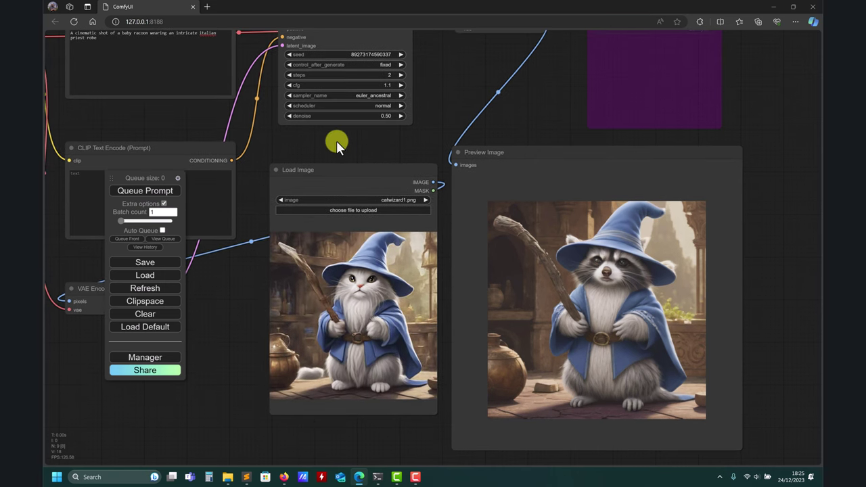
- Set the KSampler's denoise to 0.4, enable Auto Queue and generate the image
click(373, 117)
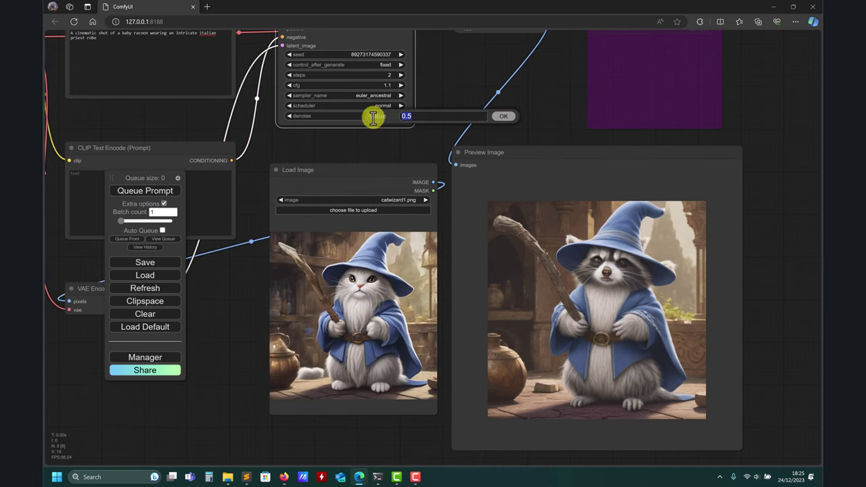
text(0.4)
key(Return)
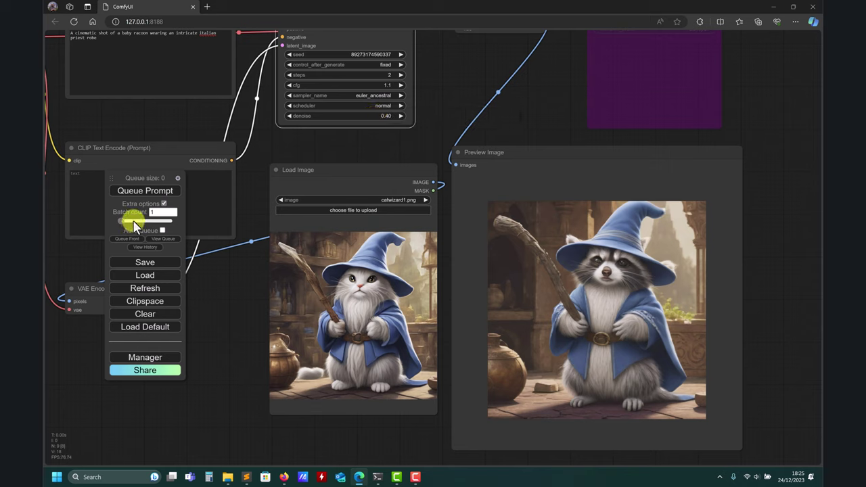
click(151, 189)
click(162, 231)
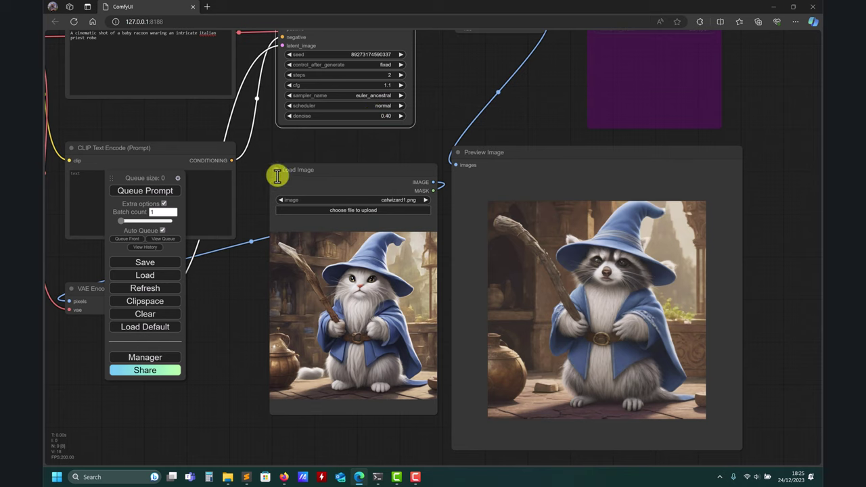
click(154, 192)
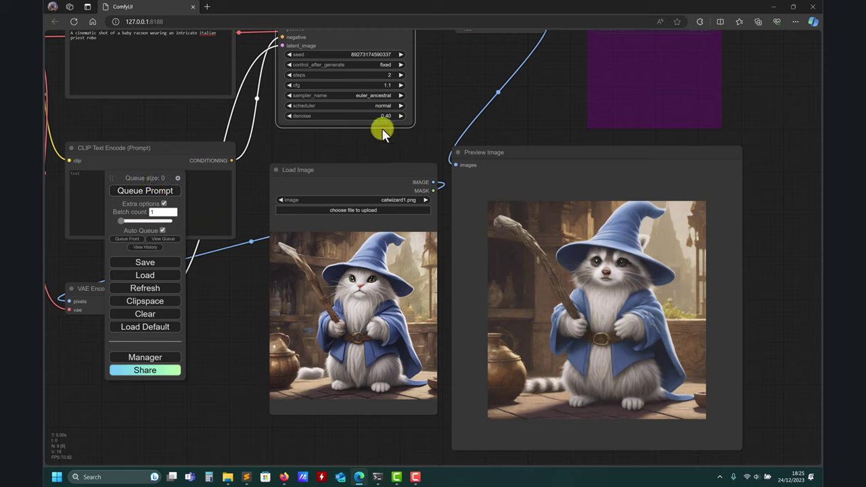
- Set the KSampler's denoise to 0.1 and queue the prompt for another image
click(378, 116)
text(0.1)
key(Return)
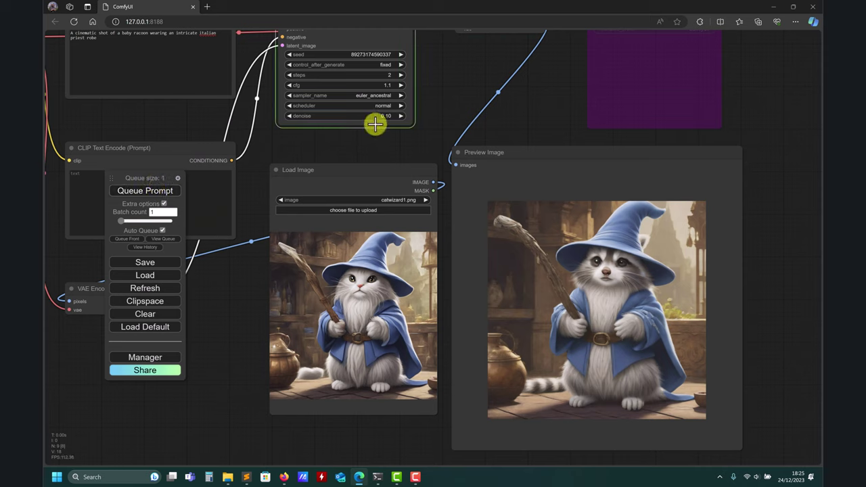
click(142, 189)
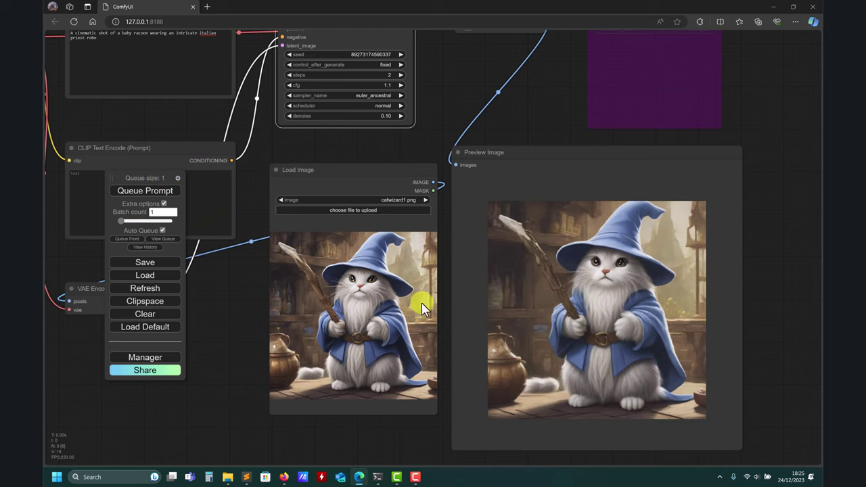
click(384, 116)
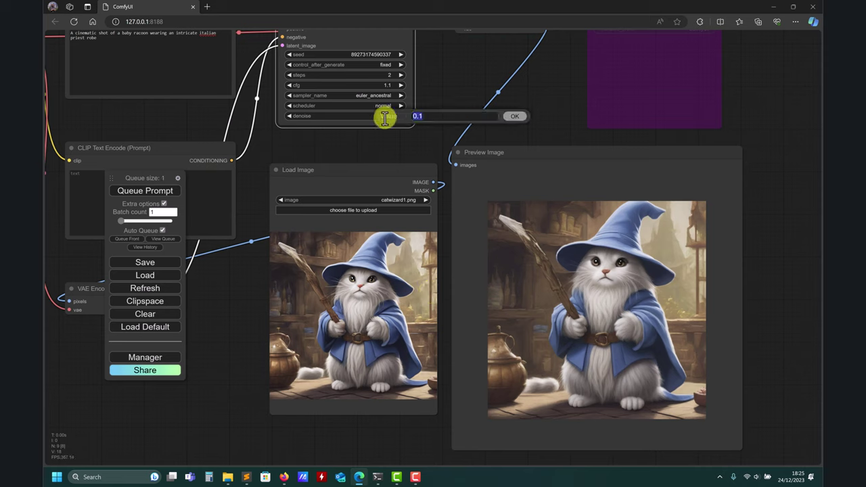
text(2)
key(Return)
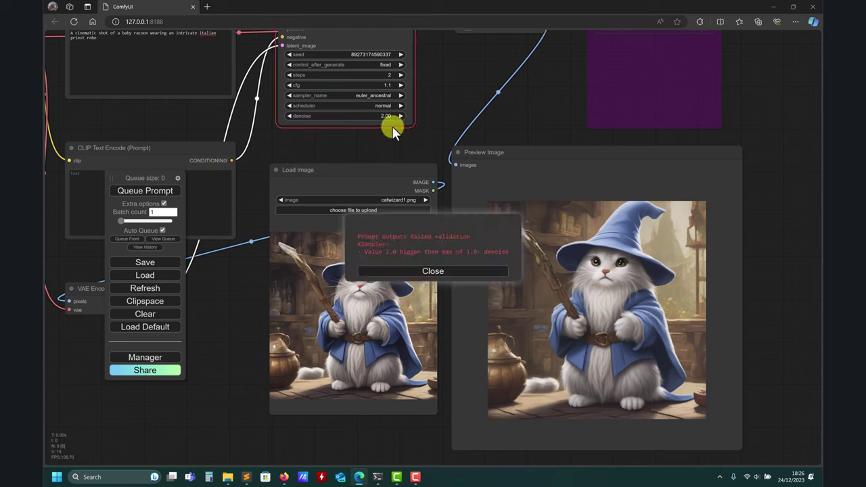
- Set the KSampler's denoise to 0.2 and dismiss the validation error dialog
click(393, 116)
text(0.2)
key(Return)
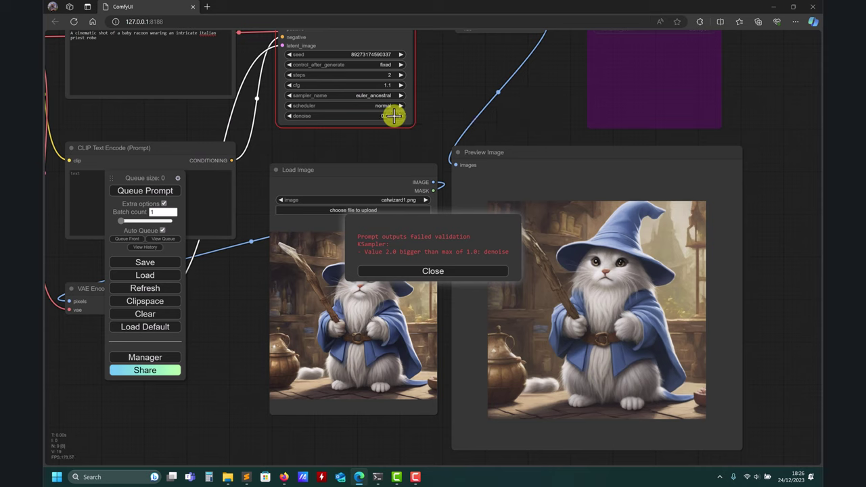
click(433, 270)
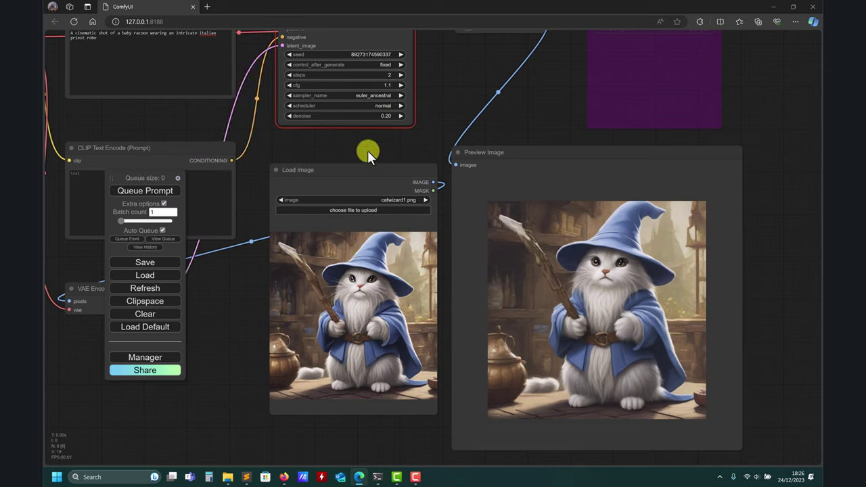
- Generate the image at denoise 0.2, and set the KSampler's denoise to 0.3 for another image
click(145, 190)
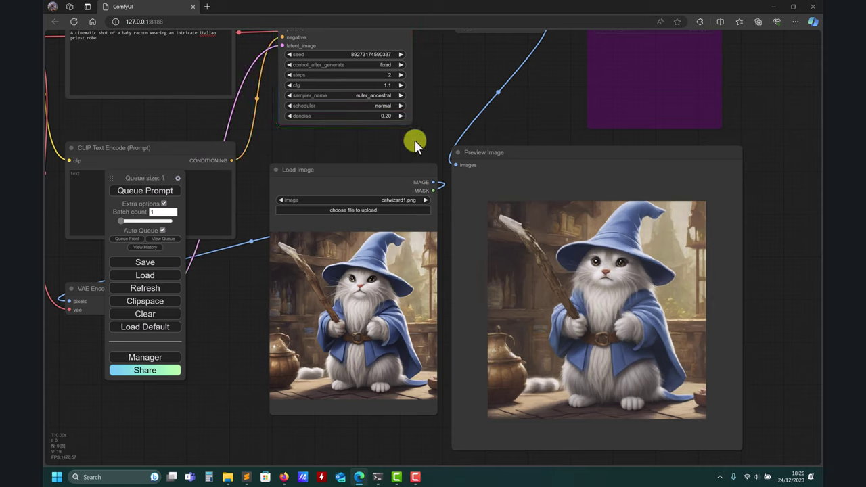
click(377, 115)
text(0.)
key(Return)
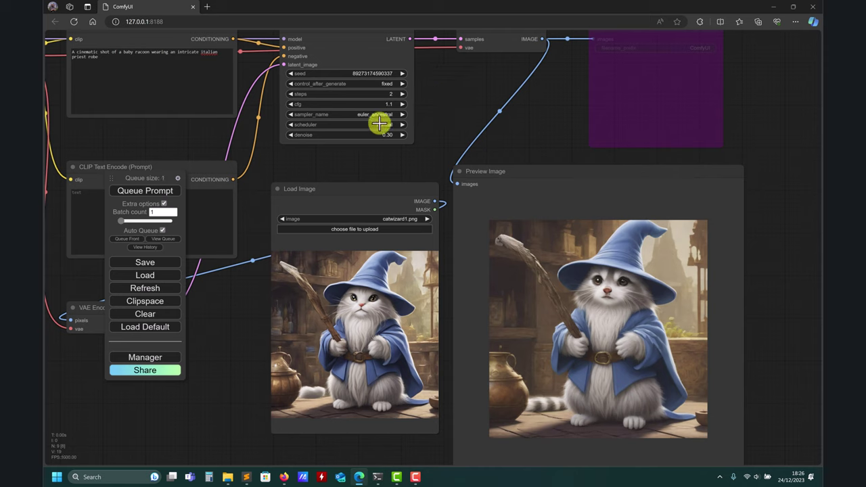
- Generate further images with the KSampler's denoise set to 0.4 and 0.5
click(382, 133)
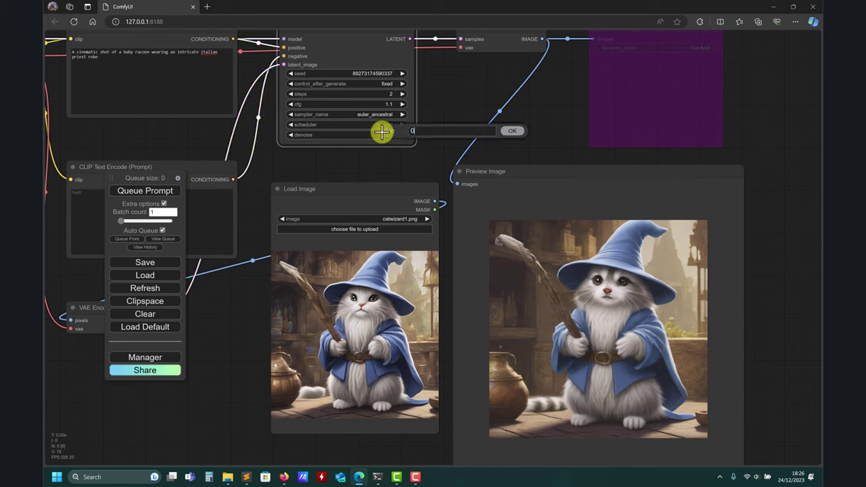
text(0)
key(Return)
click(386, 135)
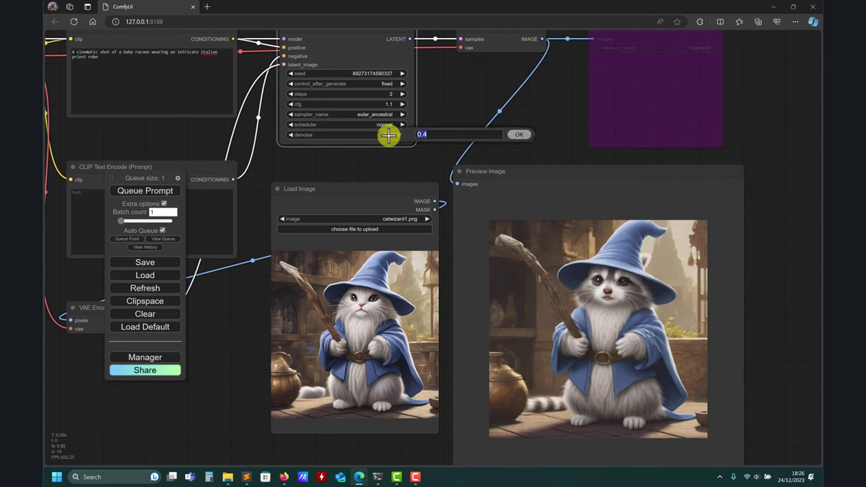
text(0.5)
key(Return)
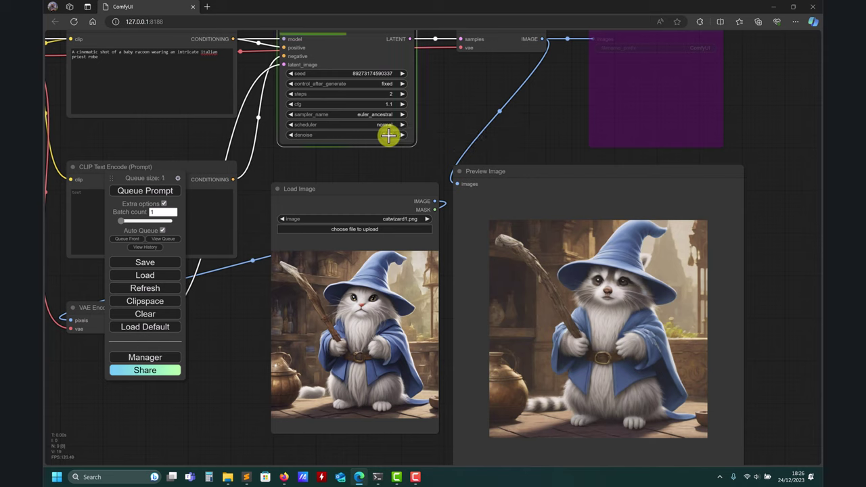
- Raise the KSampler's denoise to 0.6 and 0.7, generating an image at each value
click(387, 134)
key(Escape)
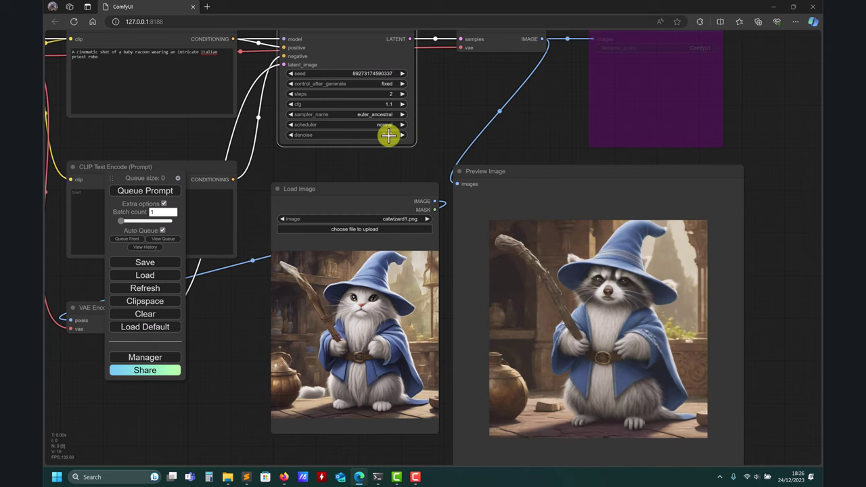
click(388, 136)
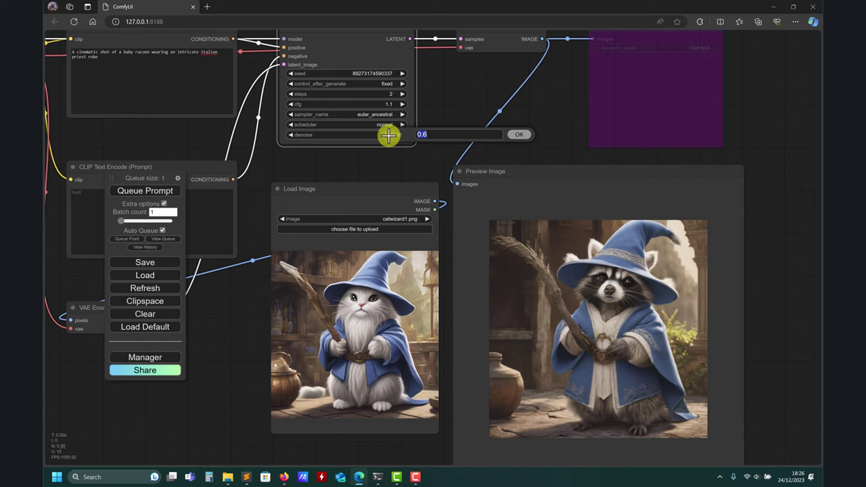
text(0.7)
key(Return)
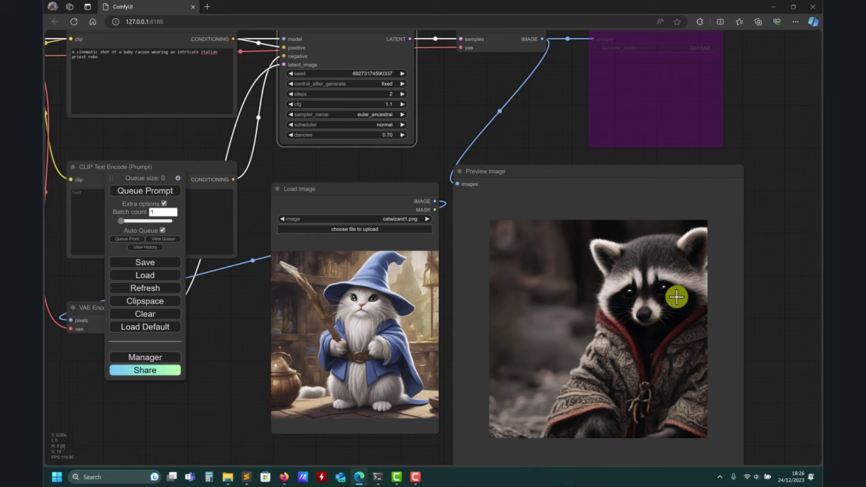
- Set the KSampler's cfg to 2 and steps to 5 while keeping Auto Queue generating images
click(384, 135)
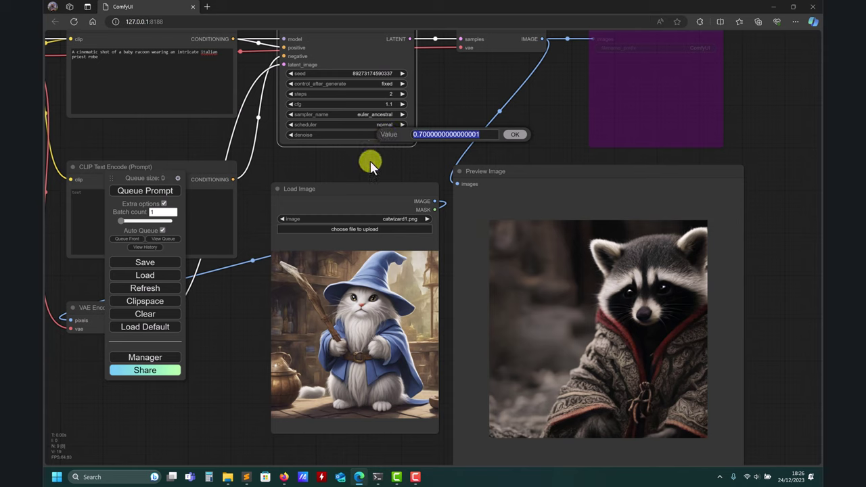
click(437, 100)
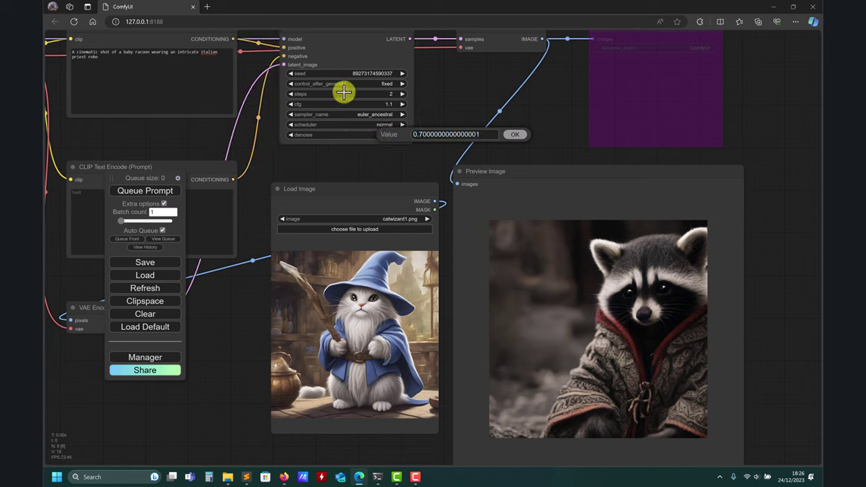
click(385, 103)
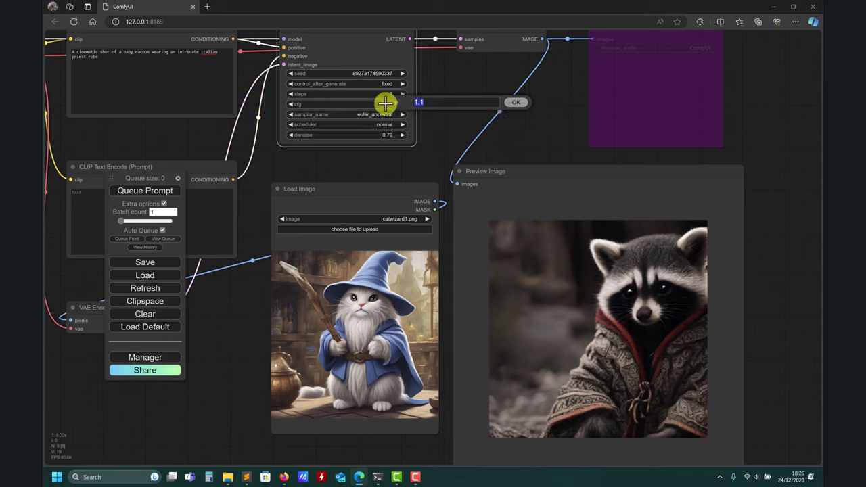
click(390, 94)
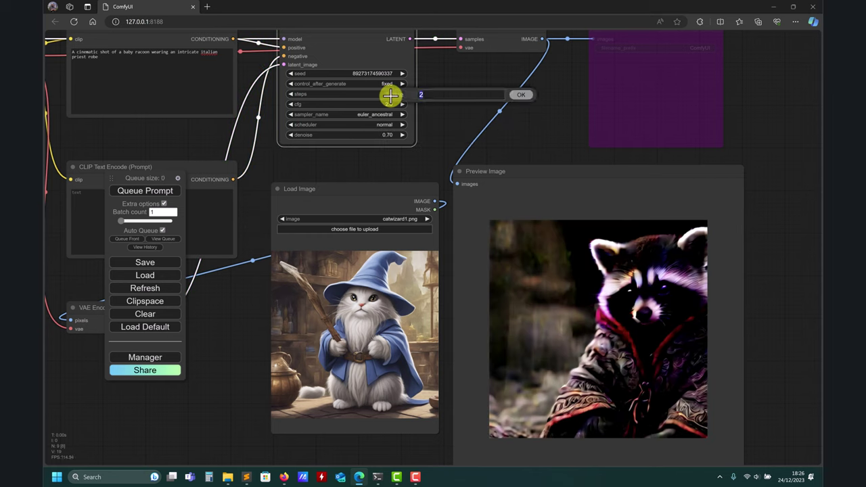
key(Return)
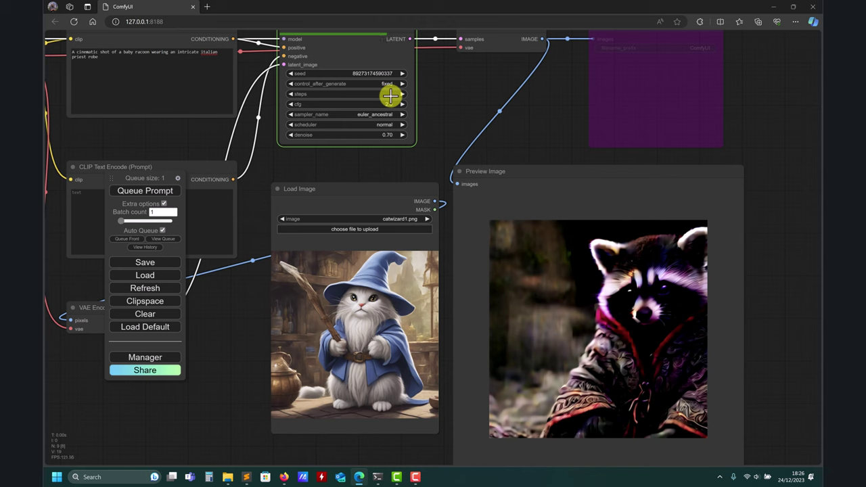
- Set the KSampler's steps to 1, cfg to 1 and denoise to 0.6
click(390, 94)
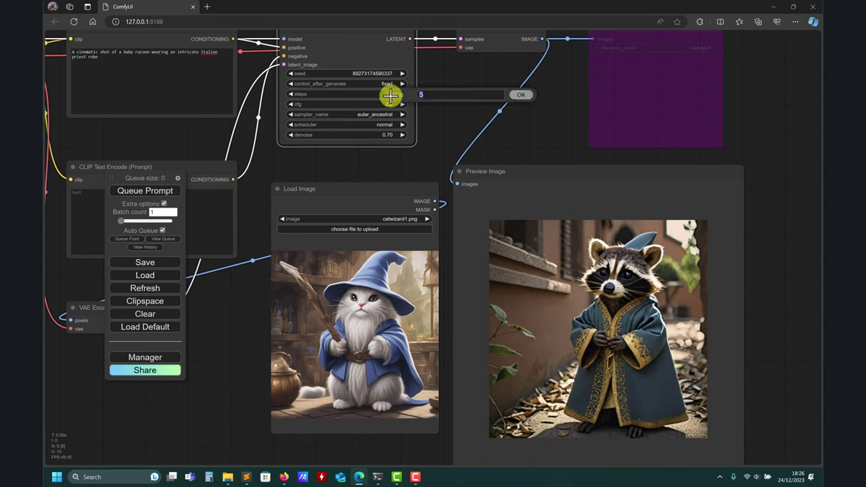
text(1)
key(Return)
click(387, 104)
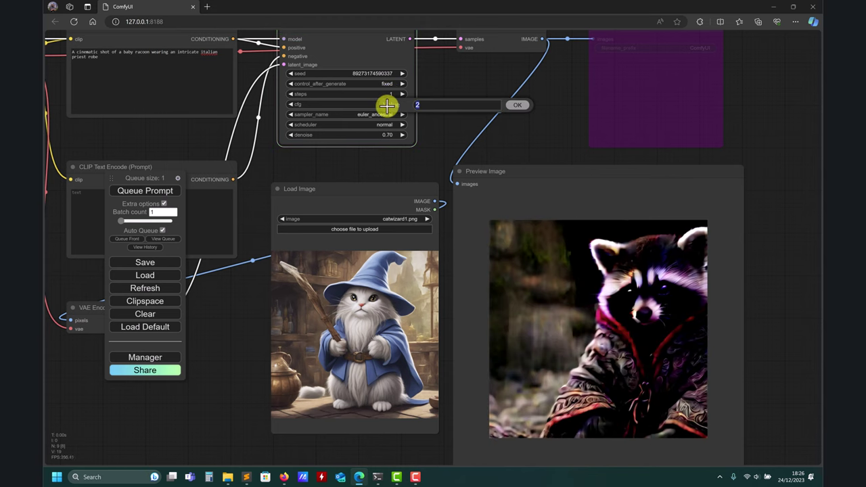
text(1)
key(Return)
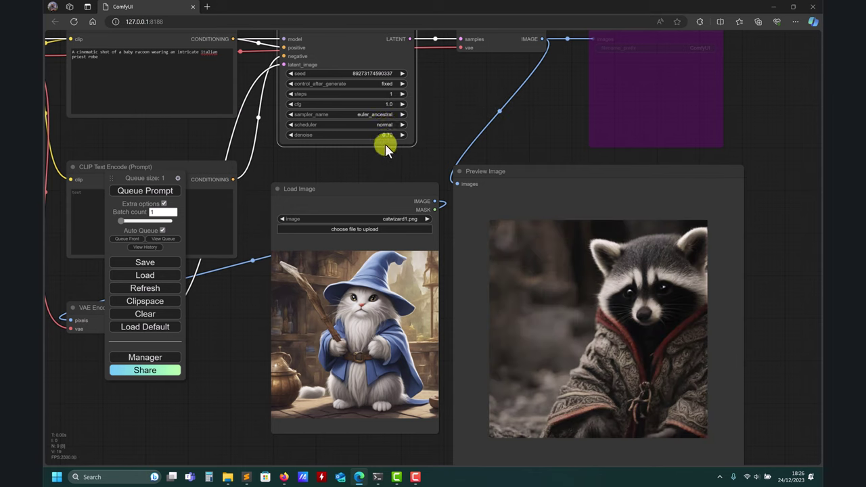
click(384, 138)
key(Return)
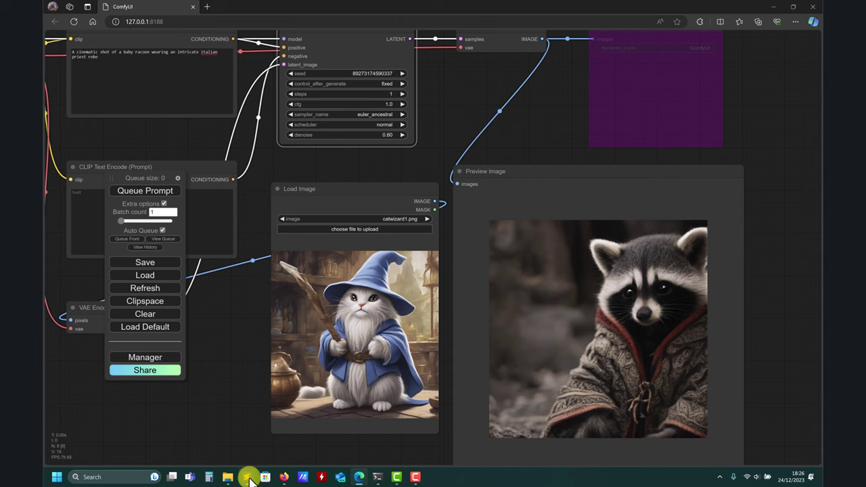
- Load the SDXL_TURBO_img2img-clean.json workflow from the workflows folder onto the ComfyUI canvas
mouse_move(230, 479)
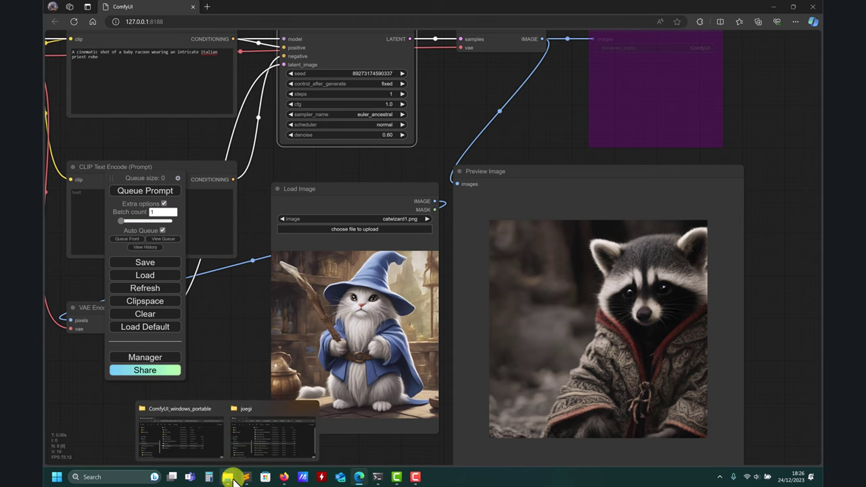
click(280, 433)
drag(316, 217, 209, 422)
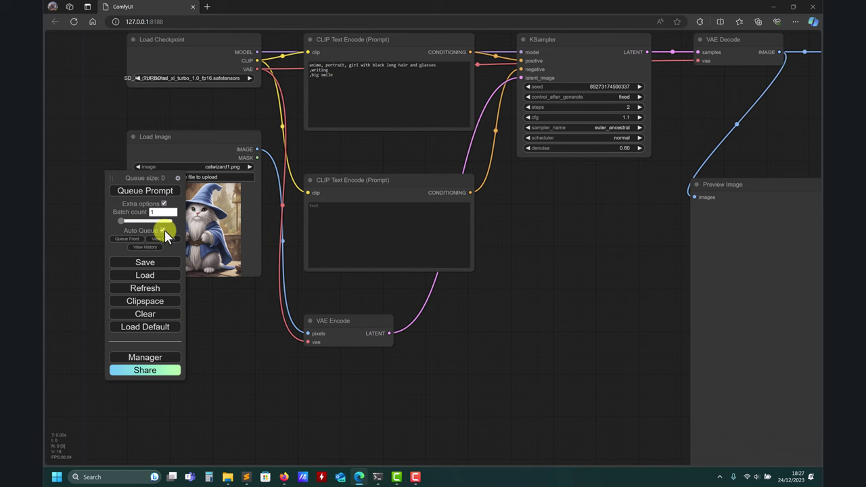
- Turn off Auto Queue and move the queue panel clear of the VAE Encode node to inspect the workflow and its preview
drag(541, 281, 418, 240)
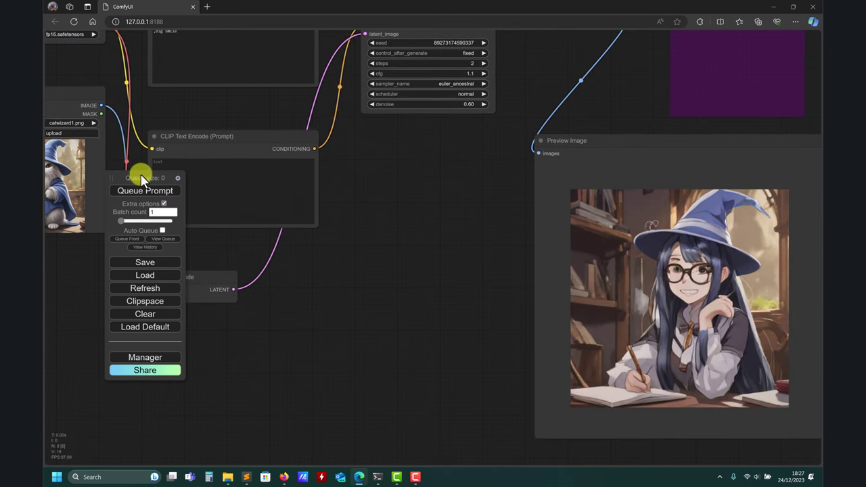
drag(142, 179, 376, 197)
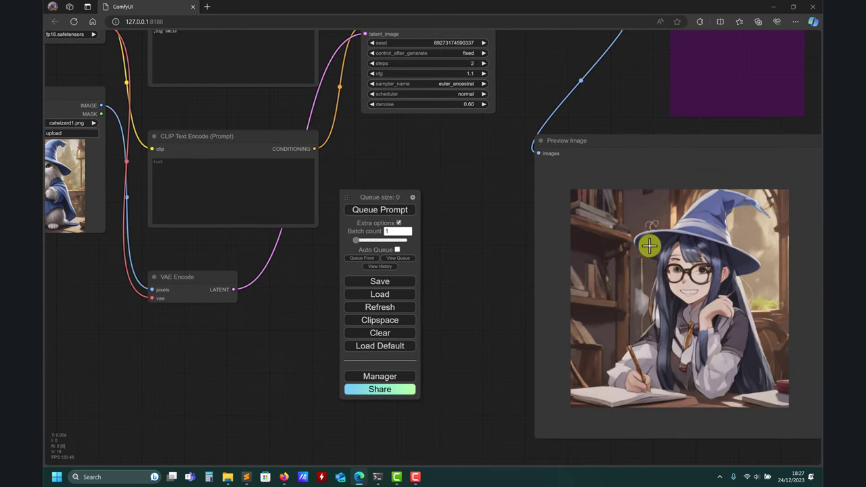
mouse_move(476, 363)
mouse_down()
mouse_move(458, 365)
mouse_move(480, 372)
mouse_up()
drag(467, 295, 446, 330)
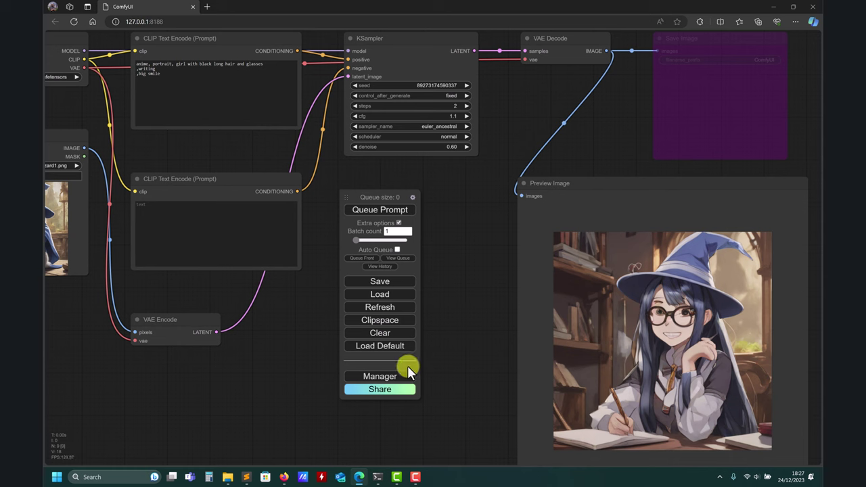
- Load the workflow_HiRes.json workflow from the same folder and move the queue panel off the Load Image node
mouse_move(228, 474)
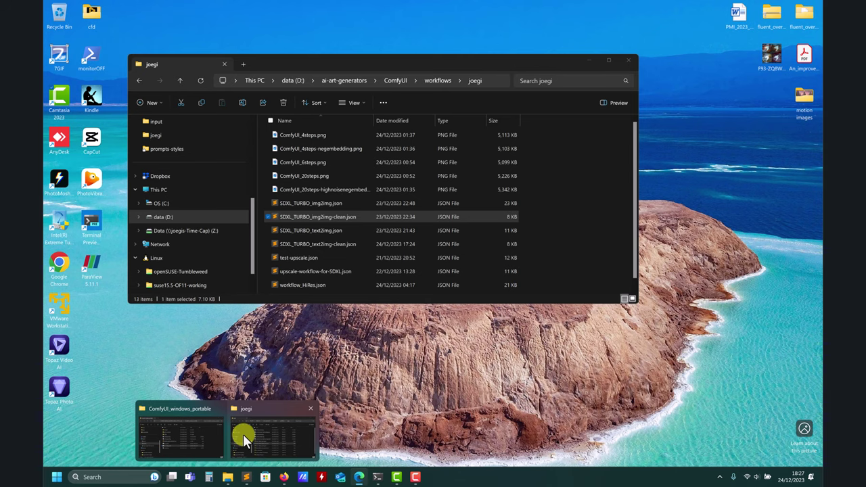
click(243, 433)
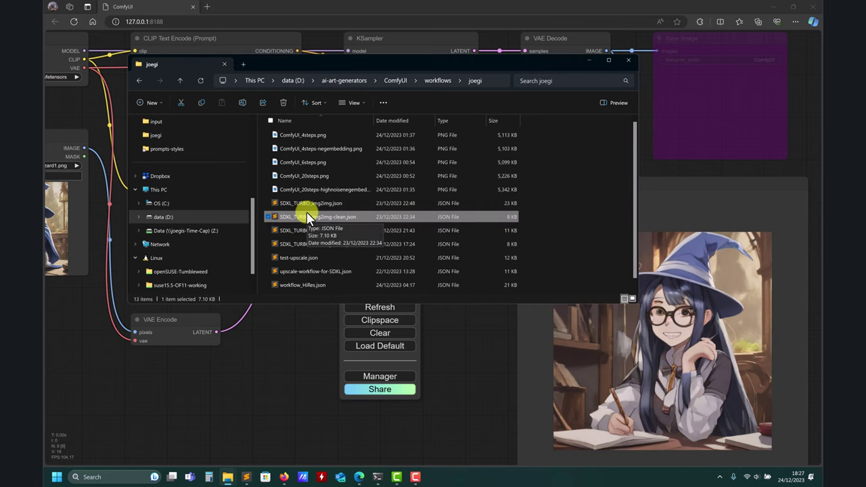
drag(288, 285, 475, 363)
drag(343, 151, 545, 43)
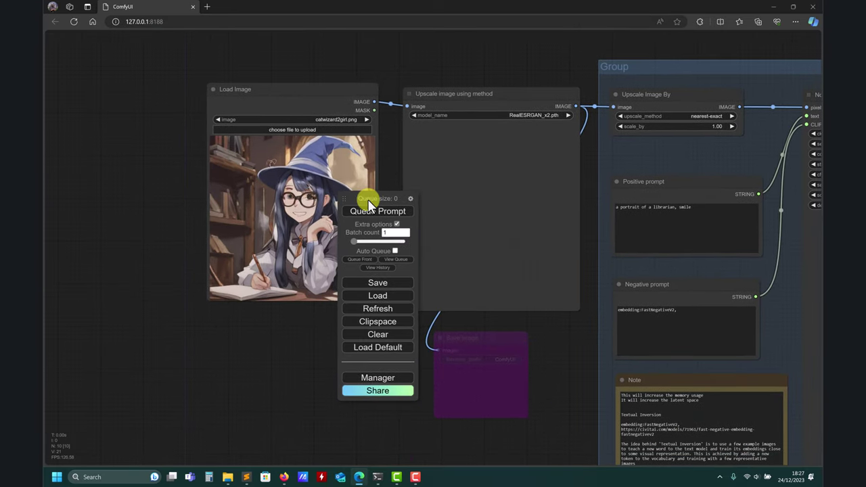
drag(367, 199, 148, 230)
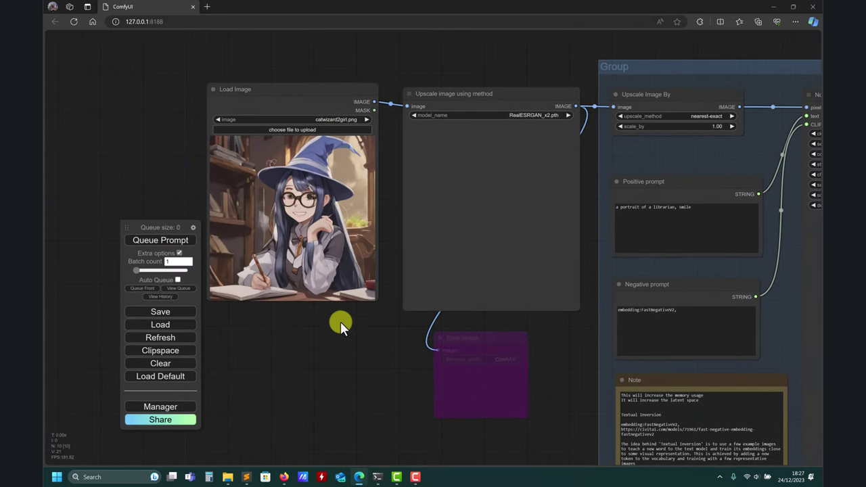
- Add a second Load Image node above the existing one using the node search, and remove it again
drag(338, 322, 363, 398)
right_click(310, 76)
double_click(282, 70)
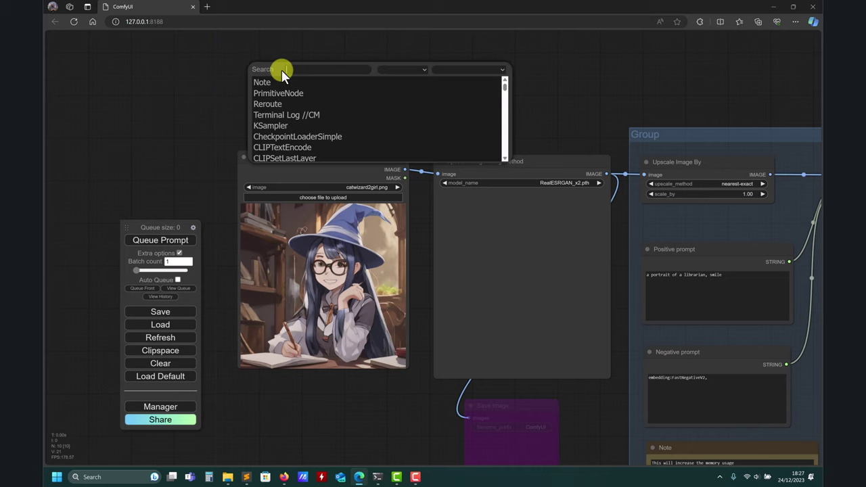
text(lopad)
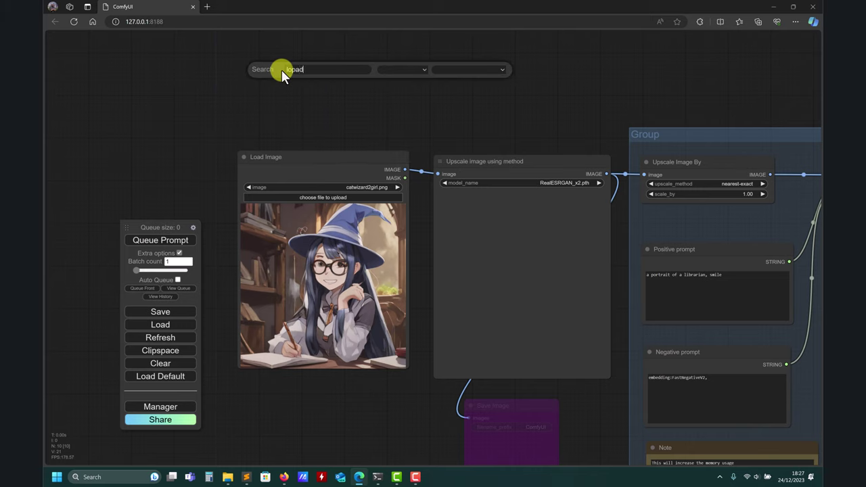
key(BackSpace)
key(BackSpace)
text(a)
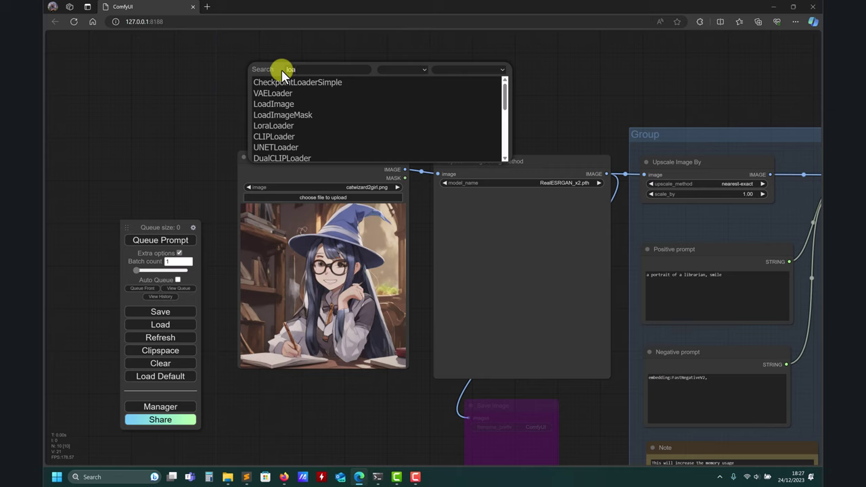
click(284, 104)
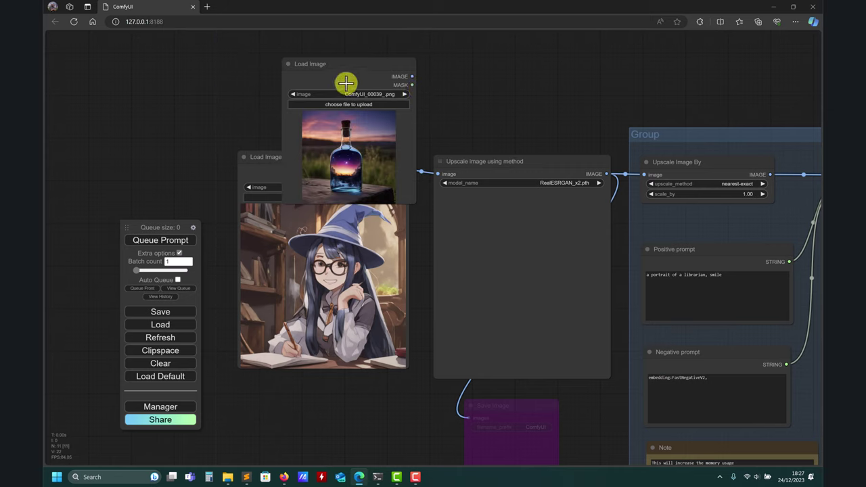
drag(337, 65, 415, 67)
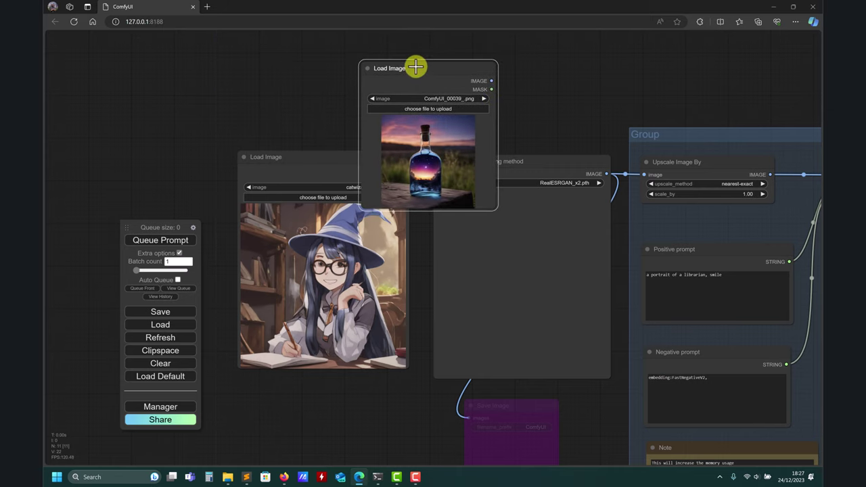
right_click(415, 66)
click(425, 240)
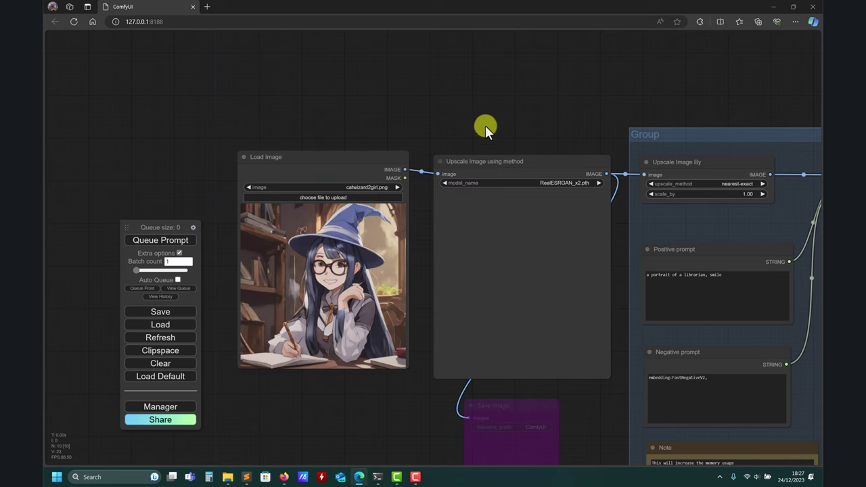
drag(494, 138, 470, 118)
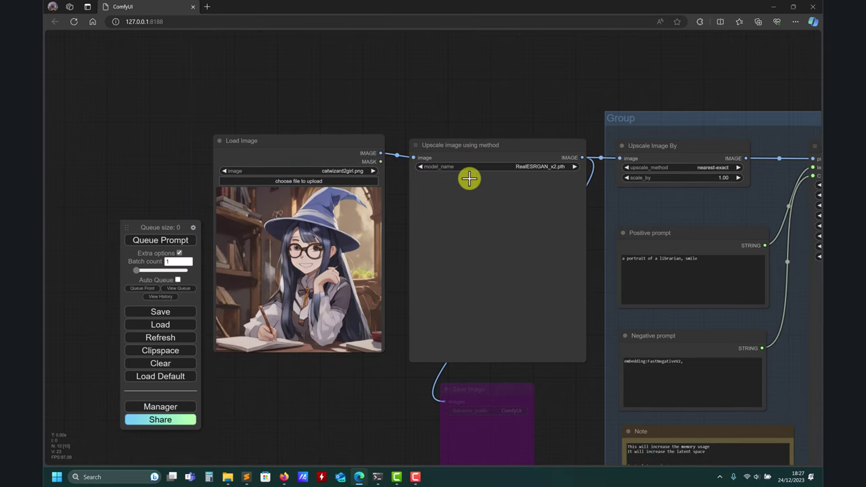
drag(531, 115, 537, 77)
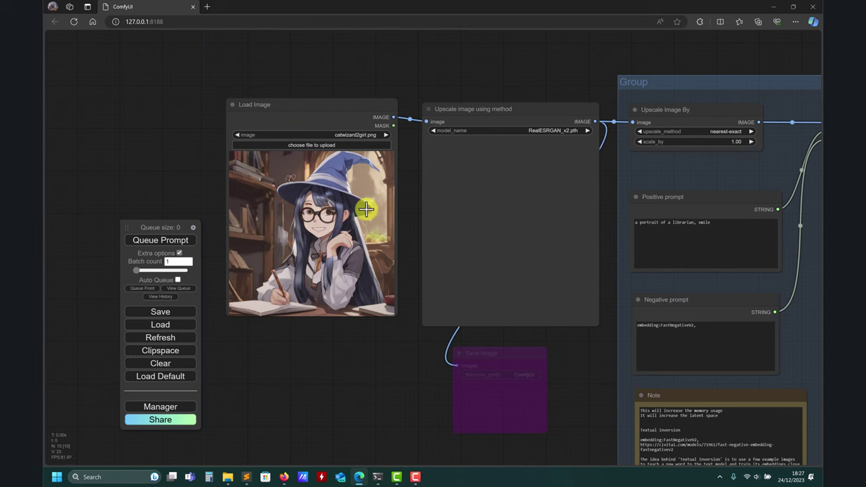
drag(379, 359, 377, 341)
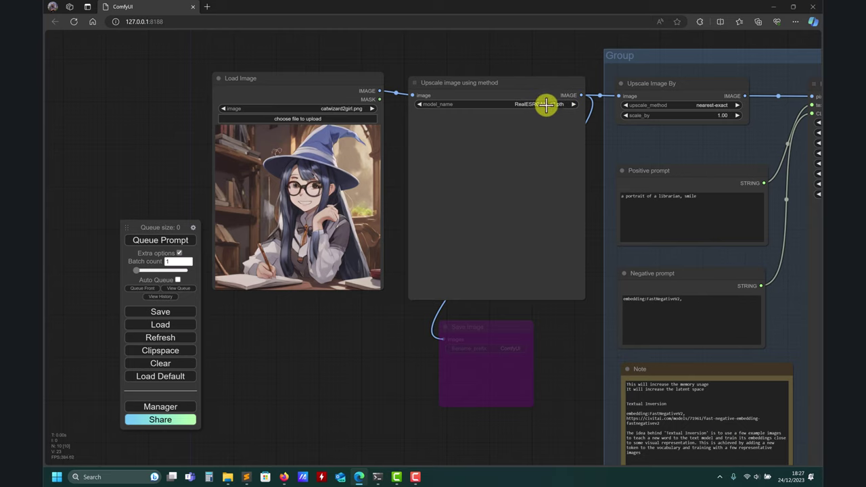
- Search the ComfyUI Manager's installable custom nodes for "upscaler" and close the list
click(174, 407)
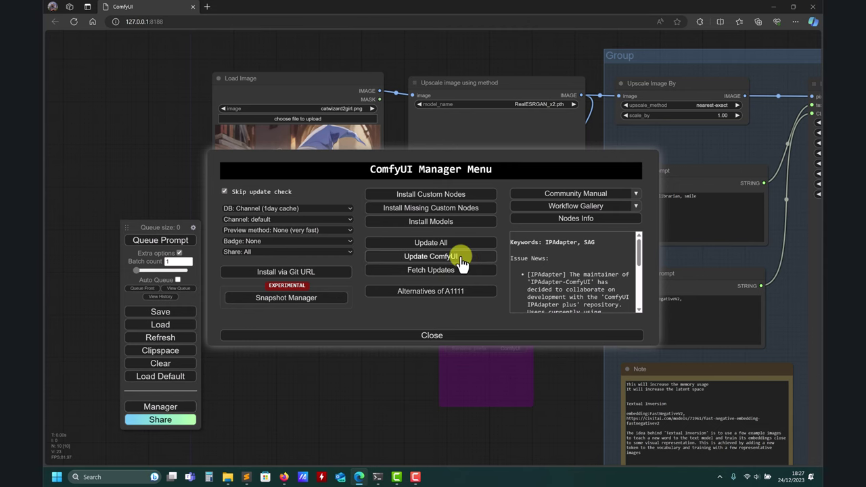
click(450, 200)
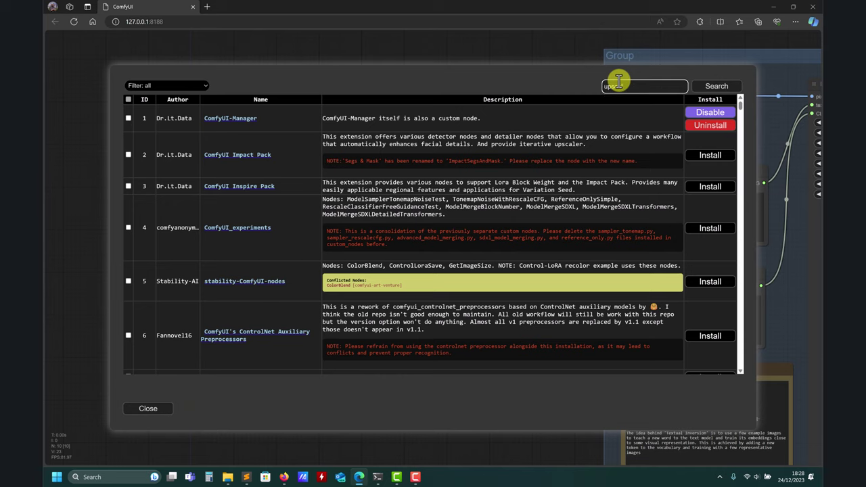
click(618, 85)
text(upscaler)
key(Return)
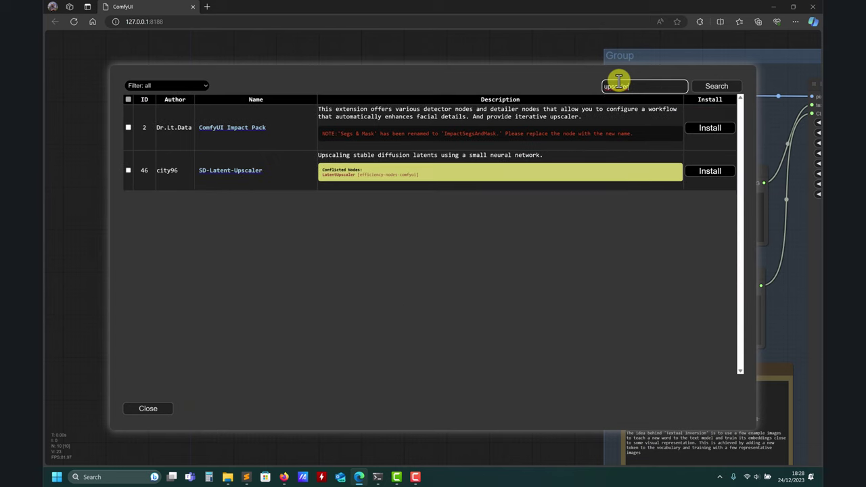
double_click(636, 86)
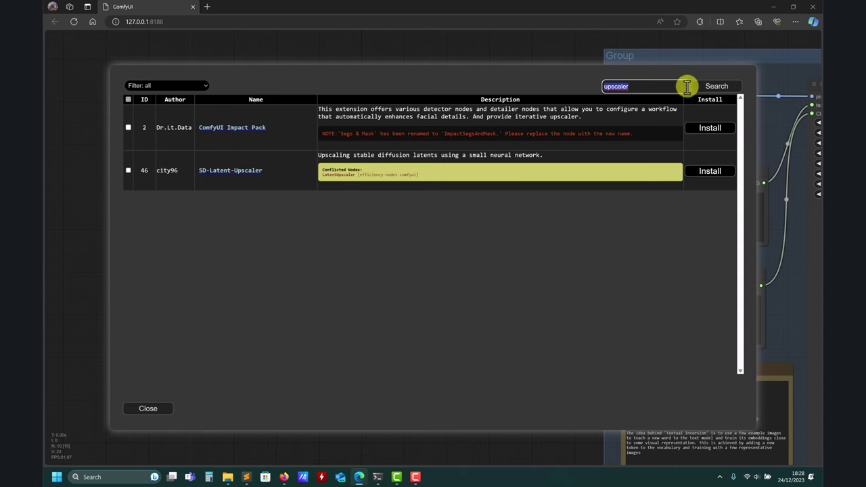
click(148, 408)
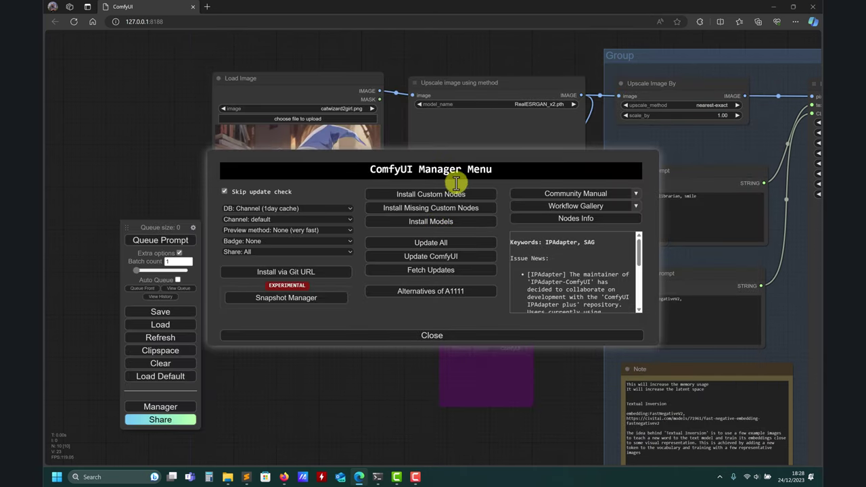
- Search the ComfyUI Manager's installable models for "upscaler", then close the list and the manager
click(447, 222)
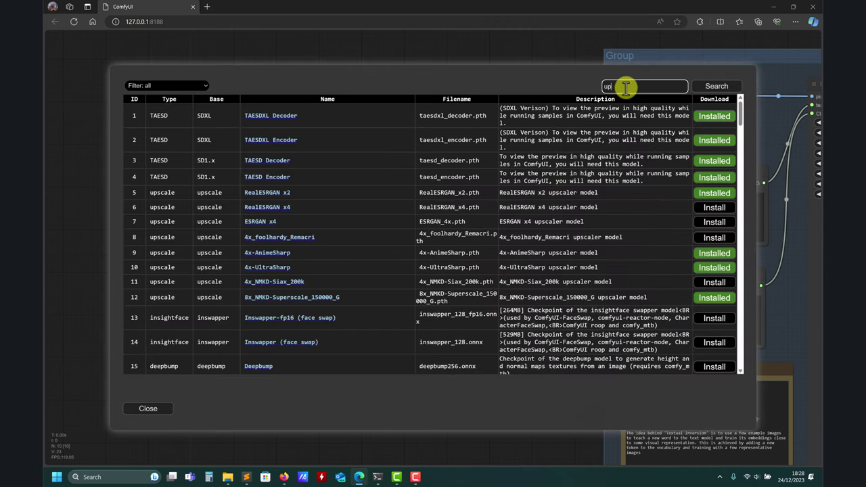
key(Return)
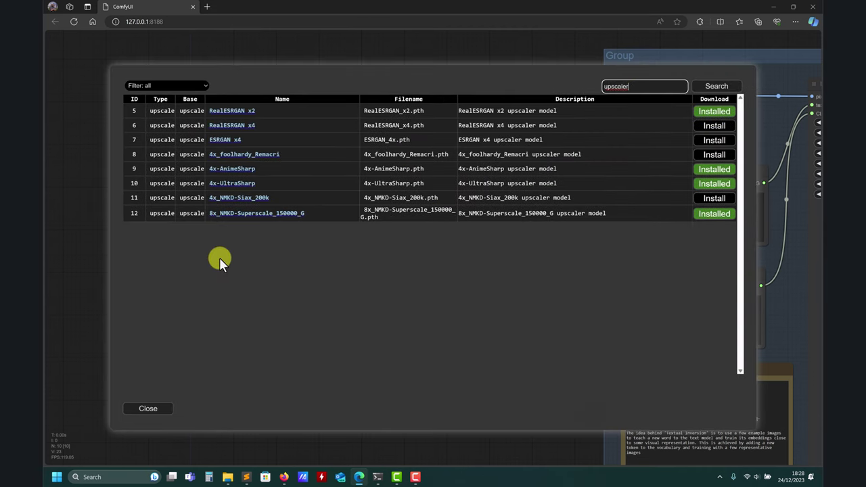
click(148, 408)
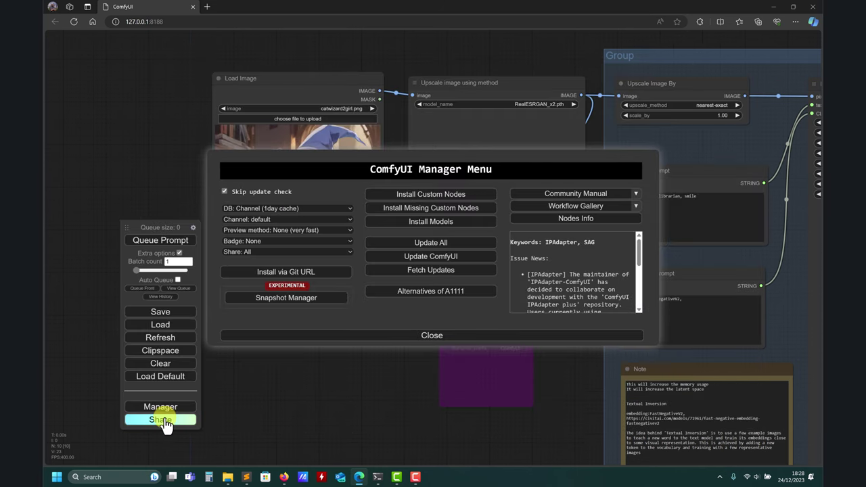
click(432, 336)
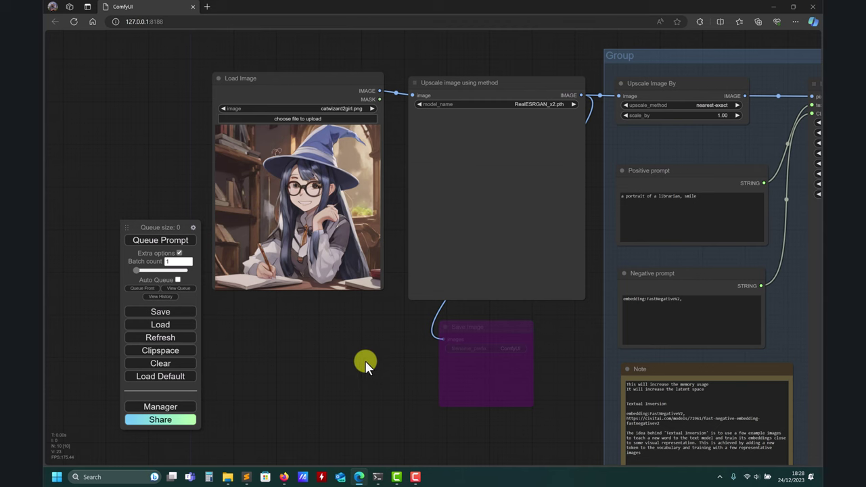
- Convert the "Node to upscale image by sampling" group node back into its individual nodes
drag(365, 348, 307, 347)
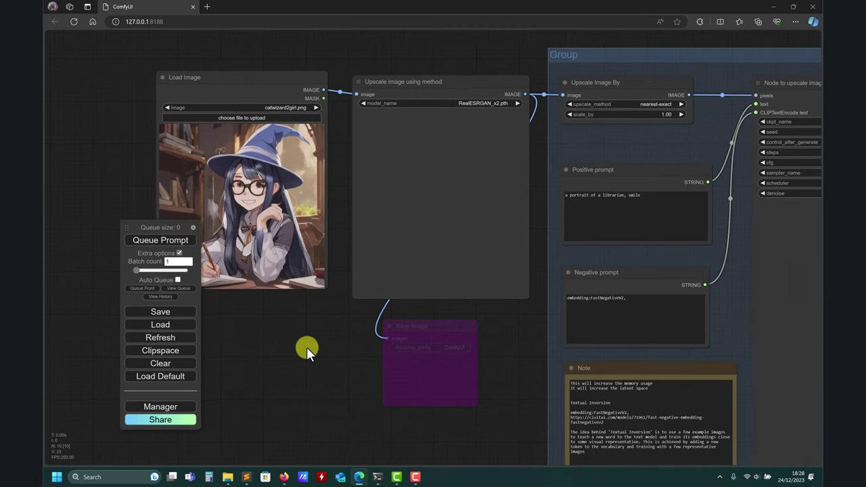
drag(487, 326, 400, 331)
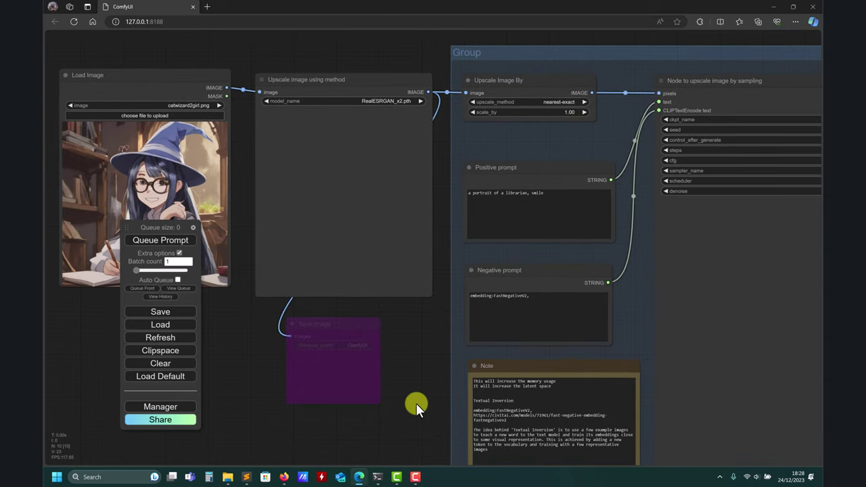
drag(416, 403, 290, 349)
scroll(260, 319, down, 5)
scroll(259, 328, up, 1)
scroll(259, 328, up, 2)
scroll(363, 348, down, 1)
drag(791, 141, 768, 155)
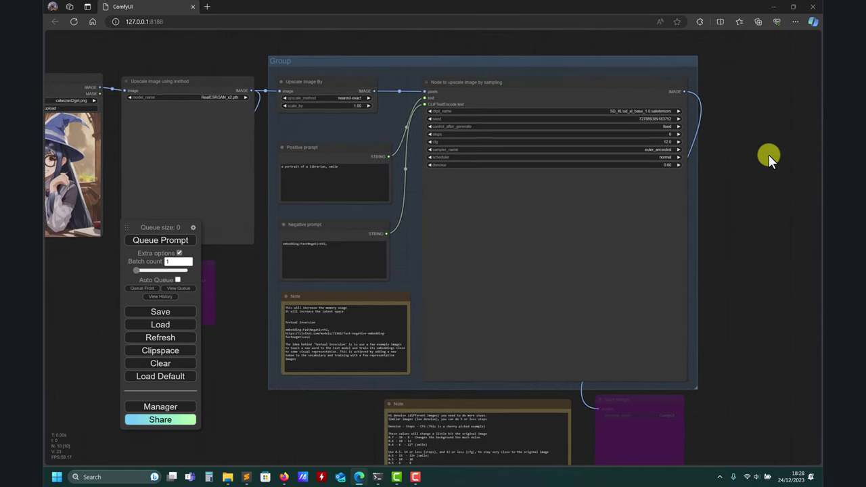
right_click(505, 81)
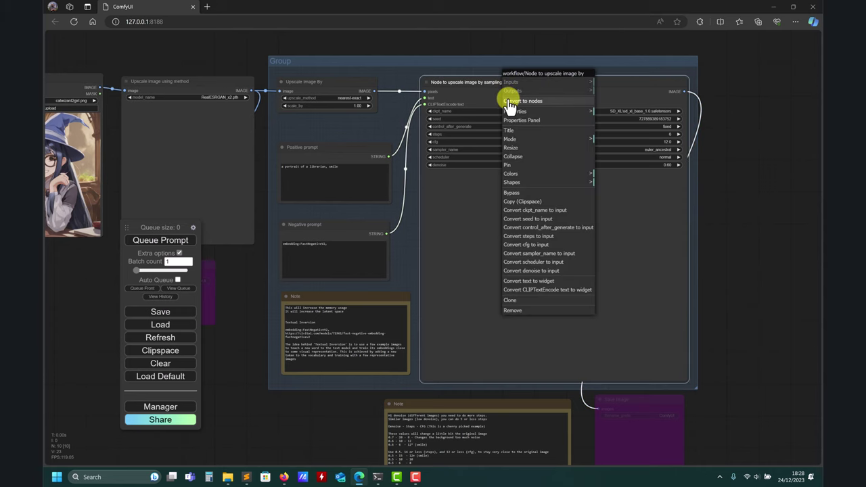
click(509, 101)
drag(676, 397, 464, 367)
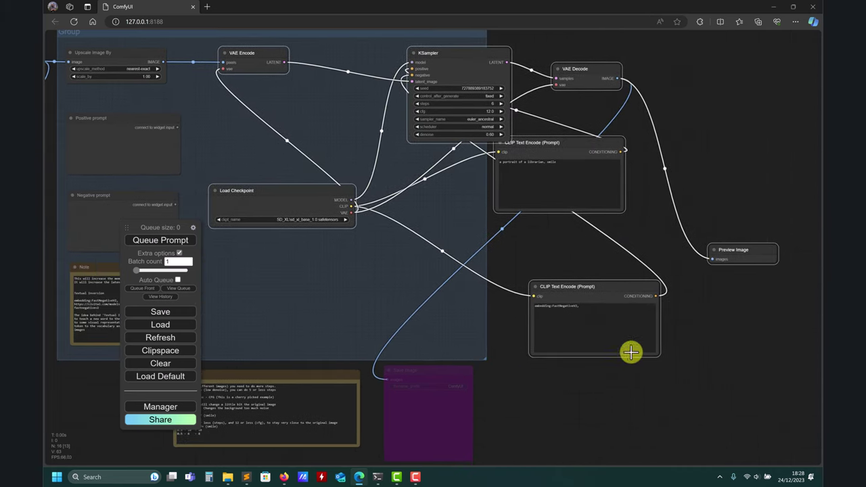
scroll(618, 378, down, 1)
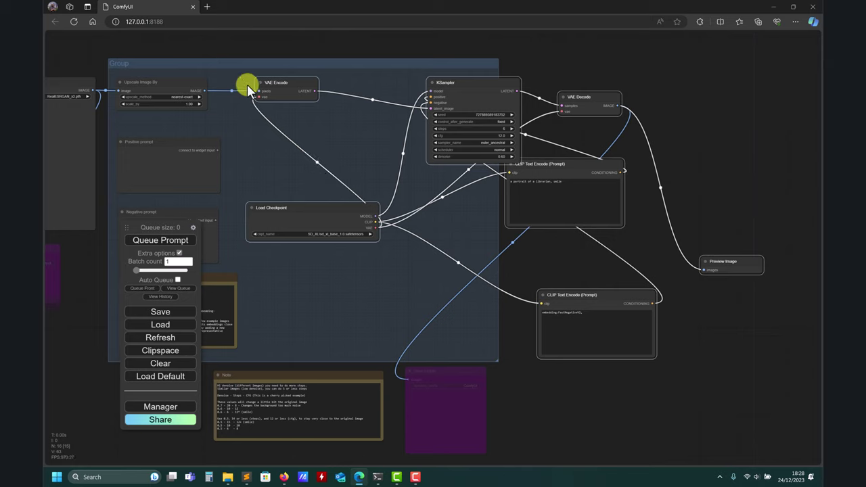
- Combine the selected sampling nodes, including KSampler and Load Checkpoint, into one group node with a short name
right_click(487, 81)
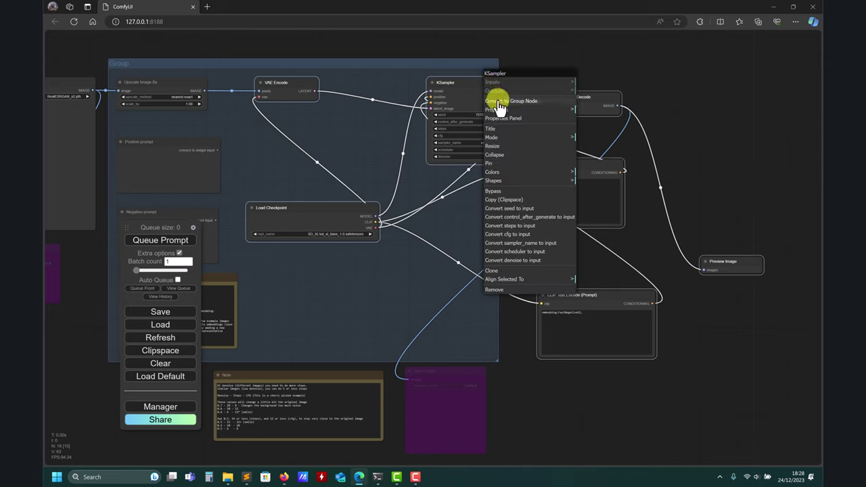
click(499, 101)
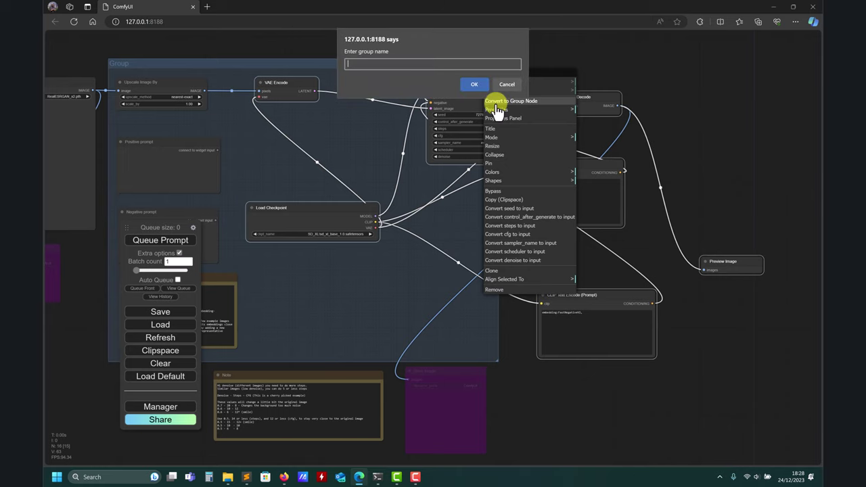
text(gd)
click(474, 84)
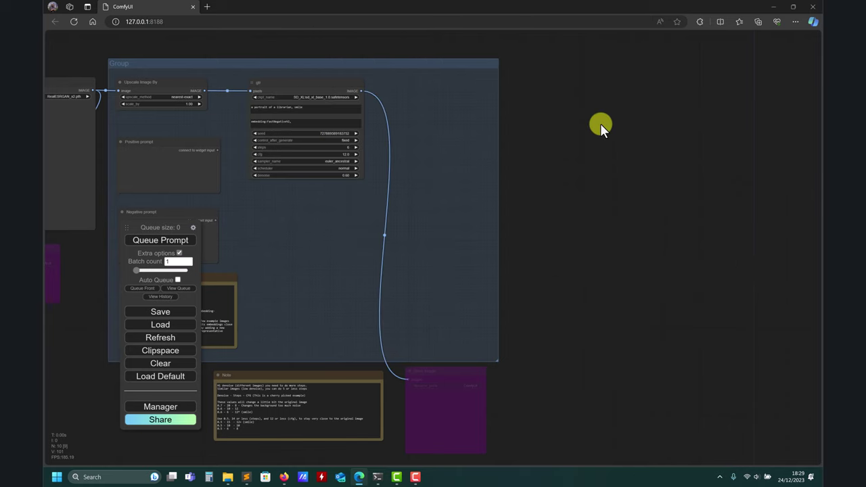
- Move the Group frame farther from the "Upscale image using method" node and bypass all nodes in the group
drag(501, 167, 658, 164)
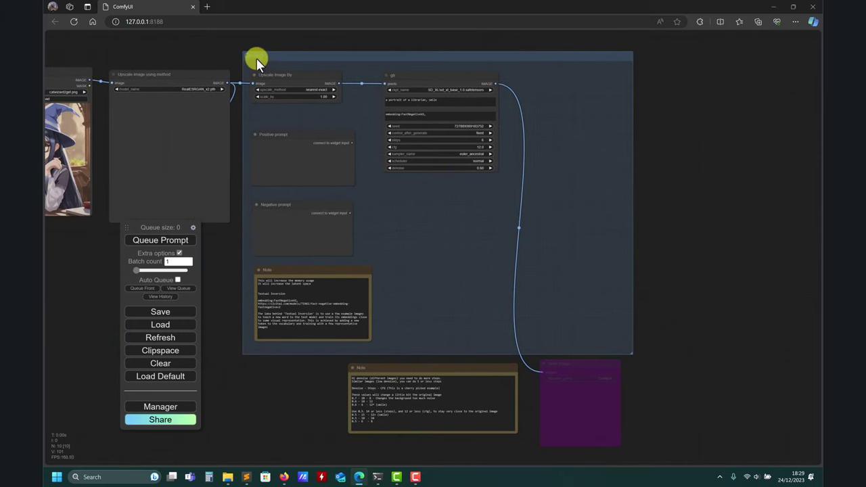
drag(257, 57, 294, 57)
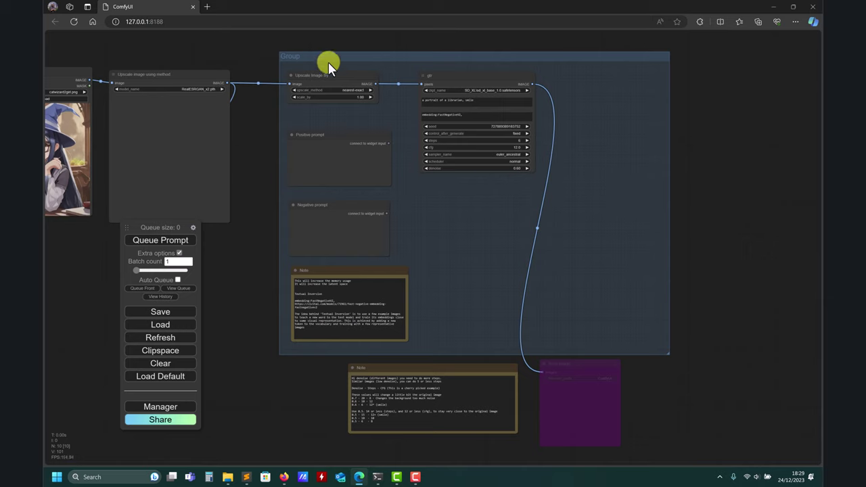
right_click(322, 54)
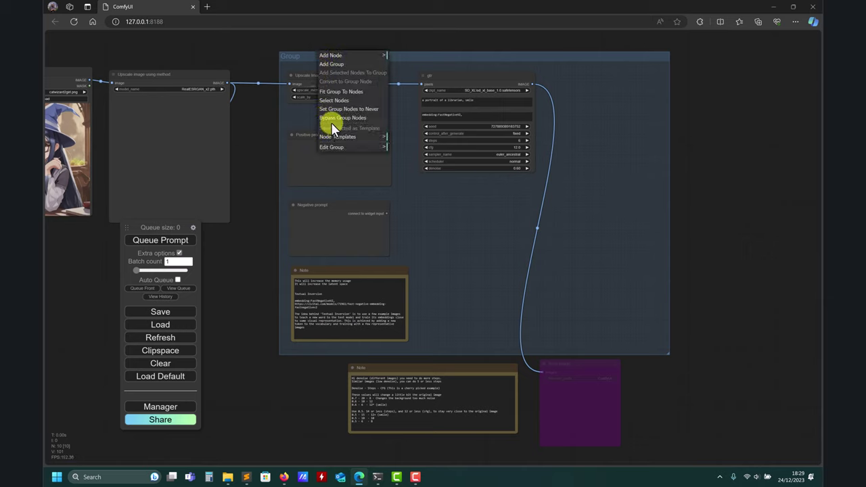
click(333, 119)
- Set the Group's nodes to Never, and switch them back to Always
right_click(339, 60)
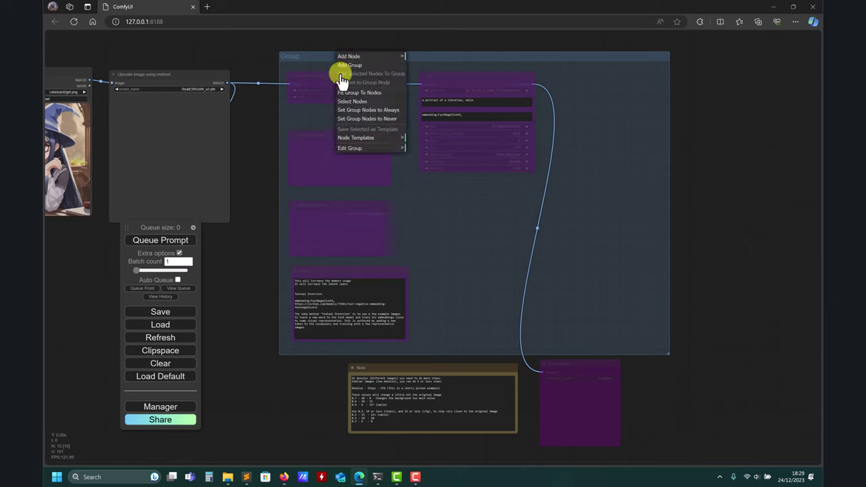
click(365, 121)
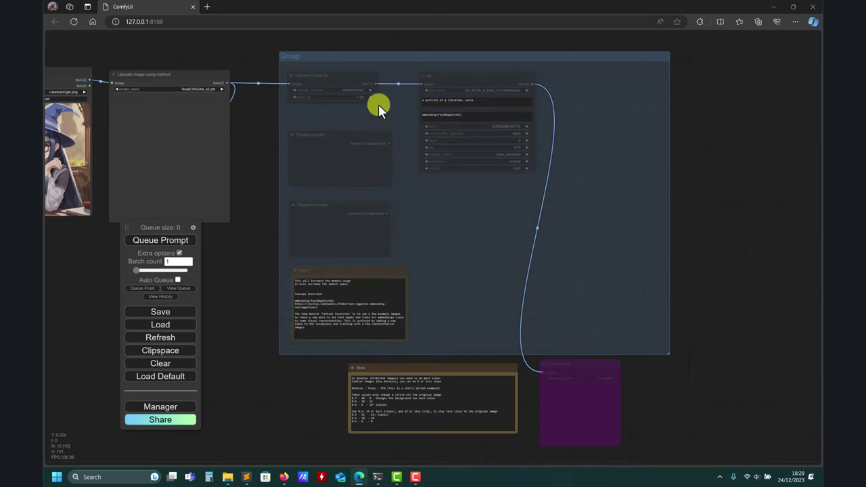
right_click(344, 58)
click(367, 116)
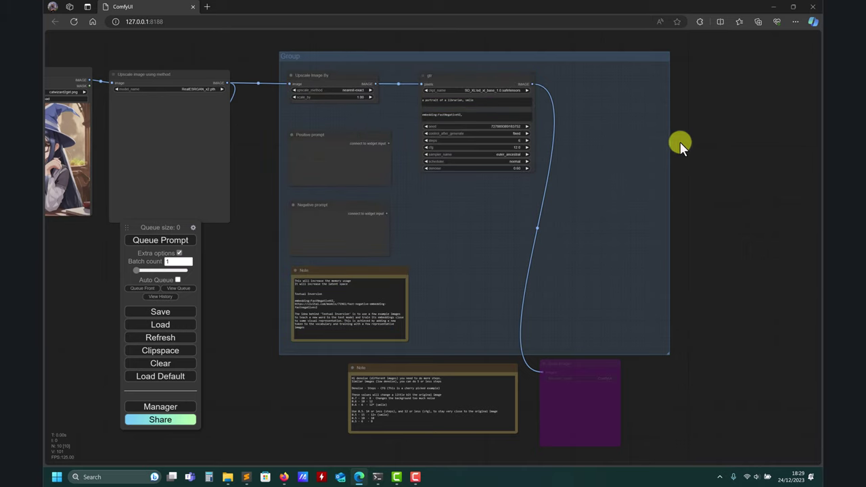
drag(725, 160, 719, 153)
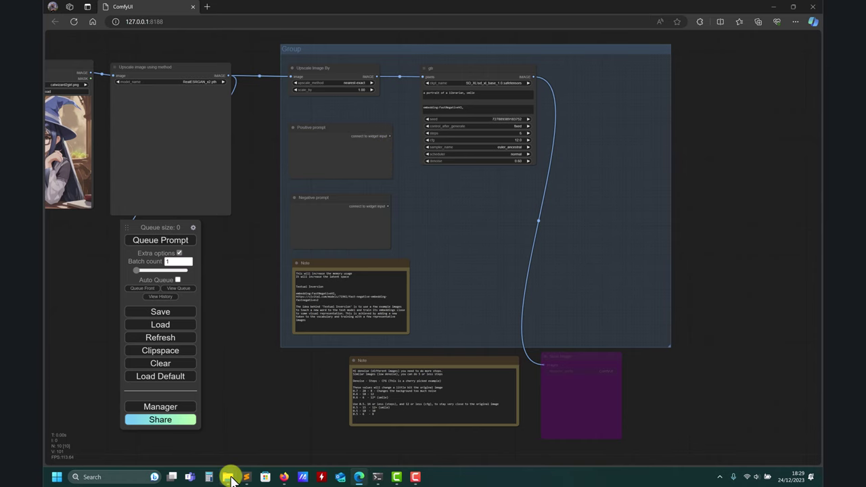
- Reload workflow_HiRes.json from the workflows folder onto the ComfyUI canvas
mouse_move(229, 473)
click(269, 446)
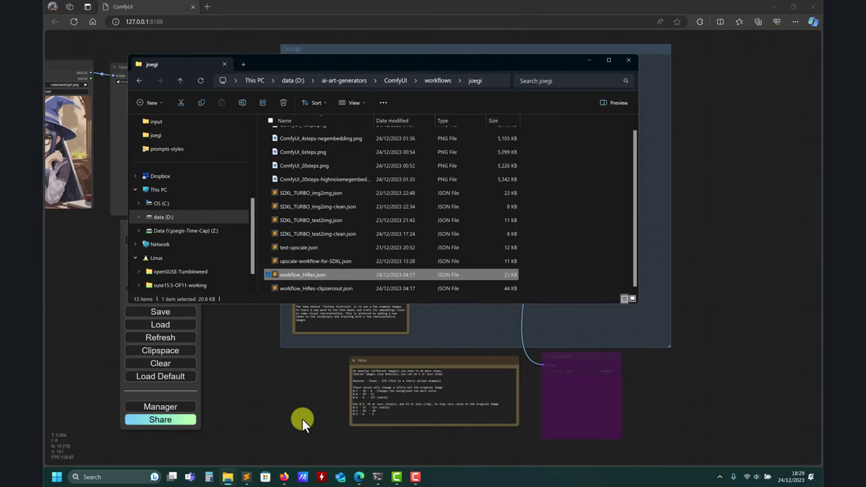
drag(306, 276, 706, 264)
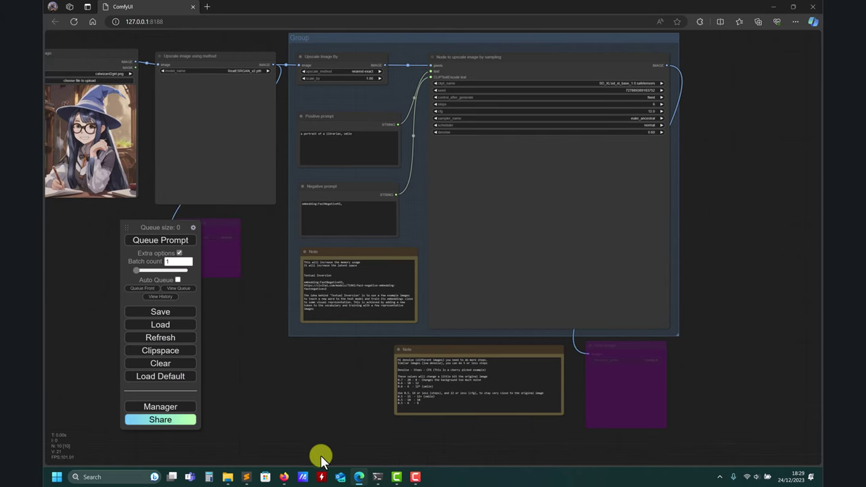
mouse_move(284, 477)
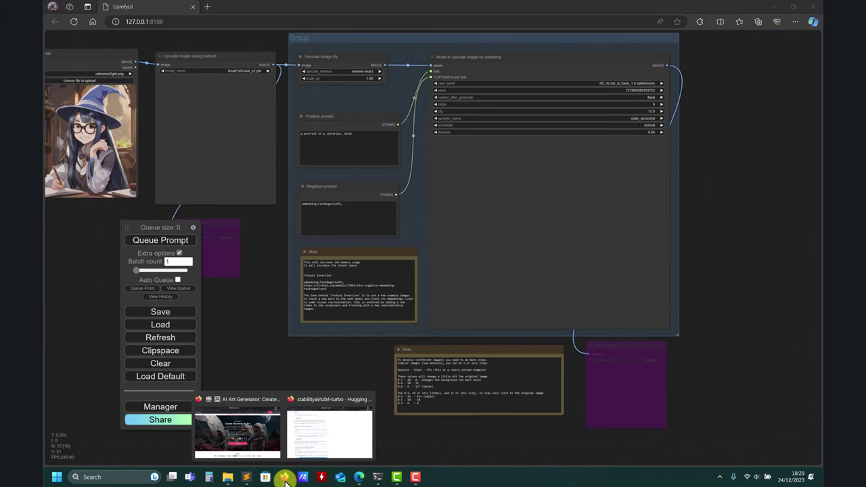
click(232, 438)
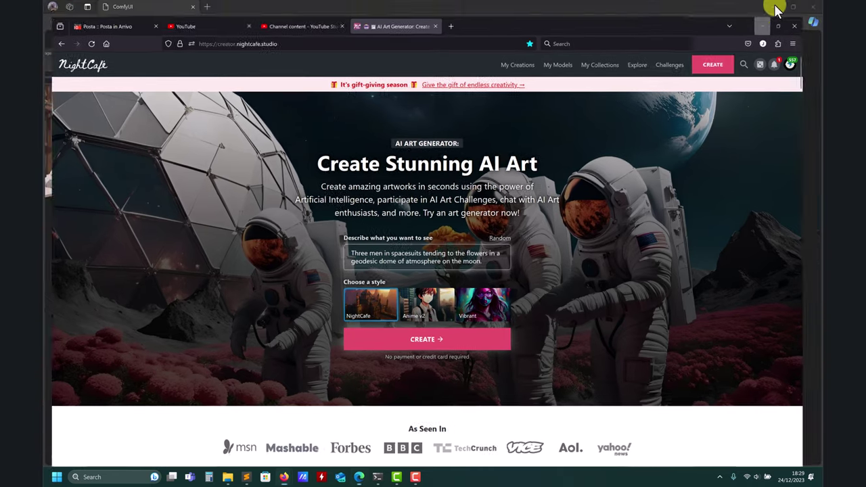
click(776, 9)
- Switch to the Civitai models page in Firefox and search the models for "comfyui"
mouse_move(284, 477)
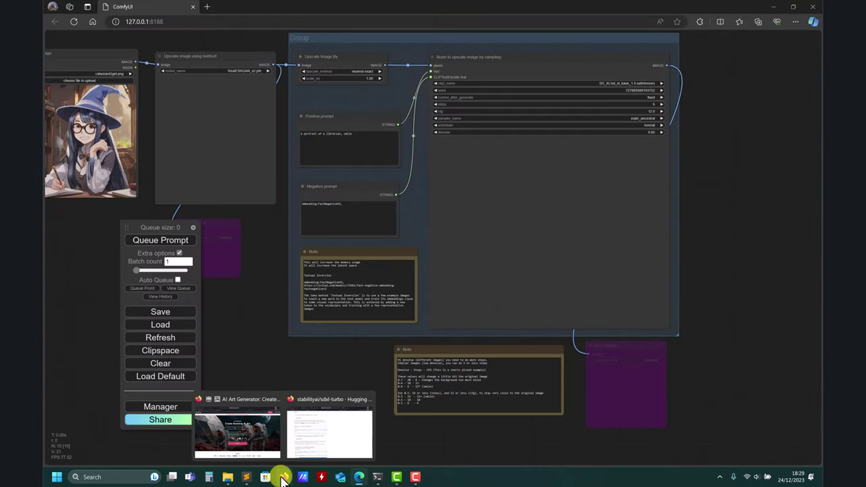
click(328, 437)
click(476, 9)
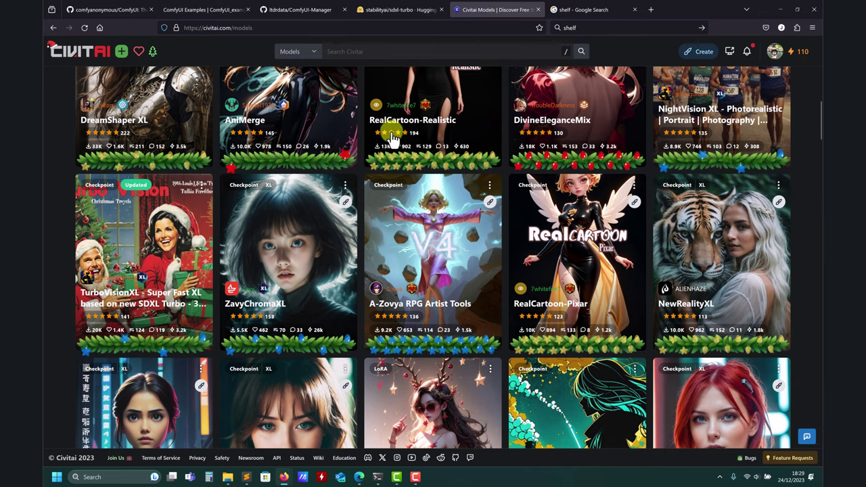
scroll(388, 146, up, 5)
click(418, 48)
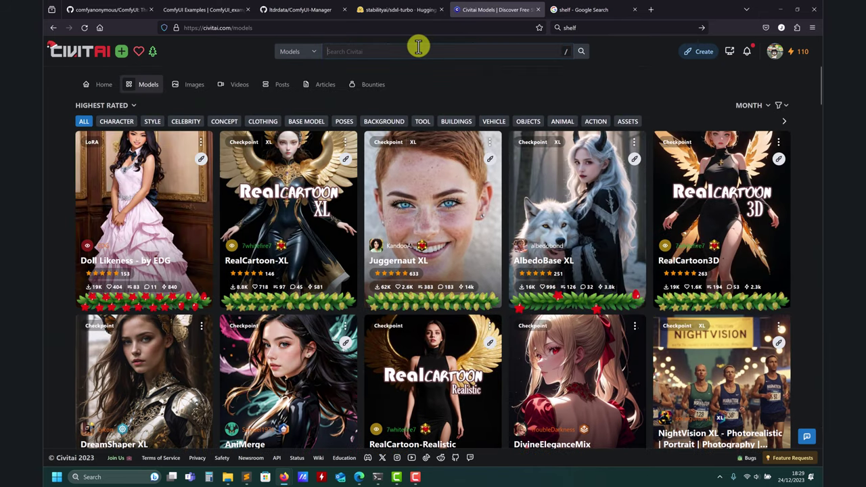
text(c)
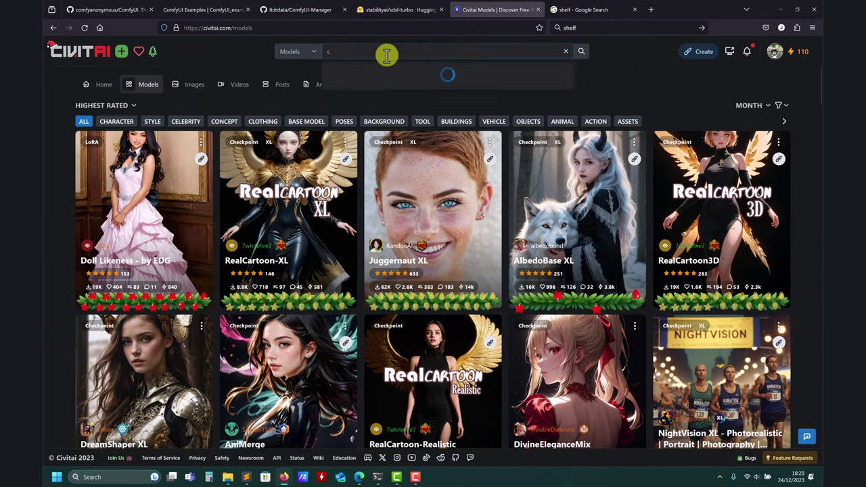
text(omfyui)
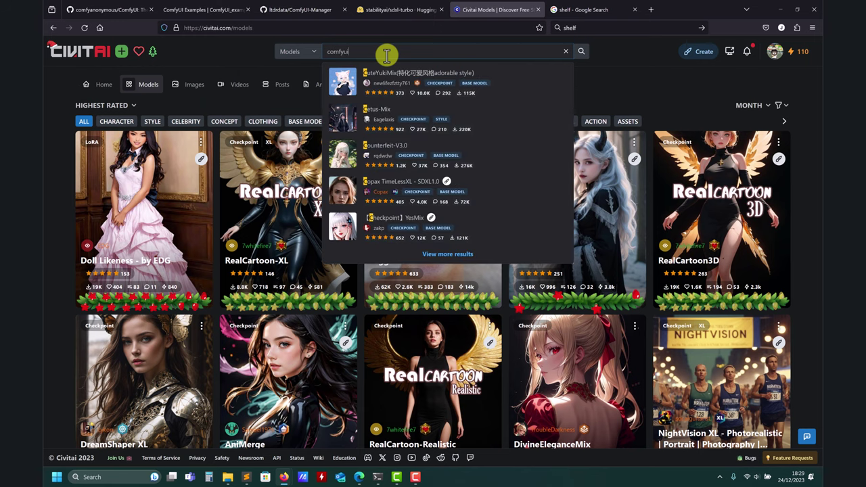
key(Return)
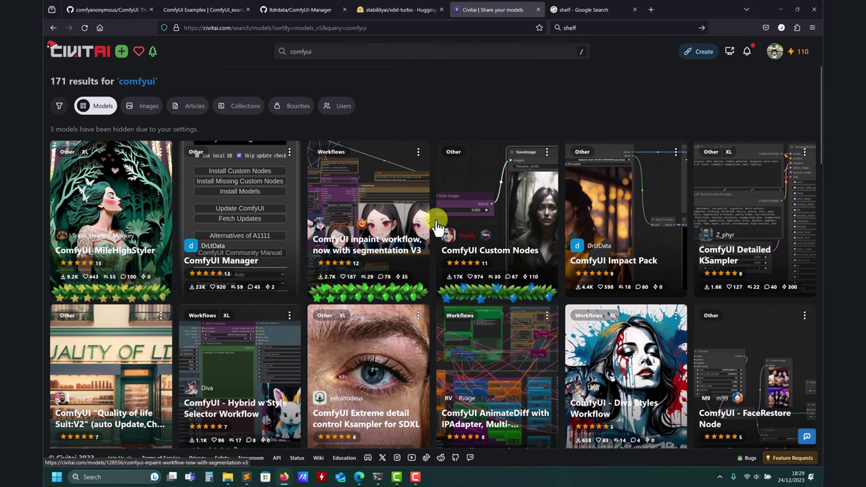
- View the preview image of the "ComfyUI inpaint workflow, now with segmentation V3" model on Civitai and return to ComfyUI
click(344, 214)
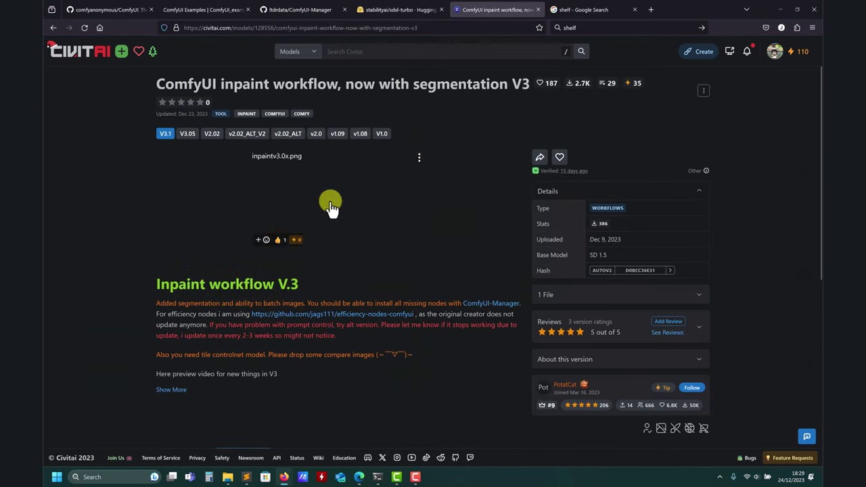
click(325, 183)
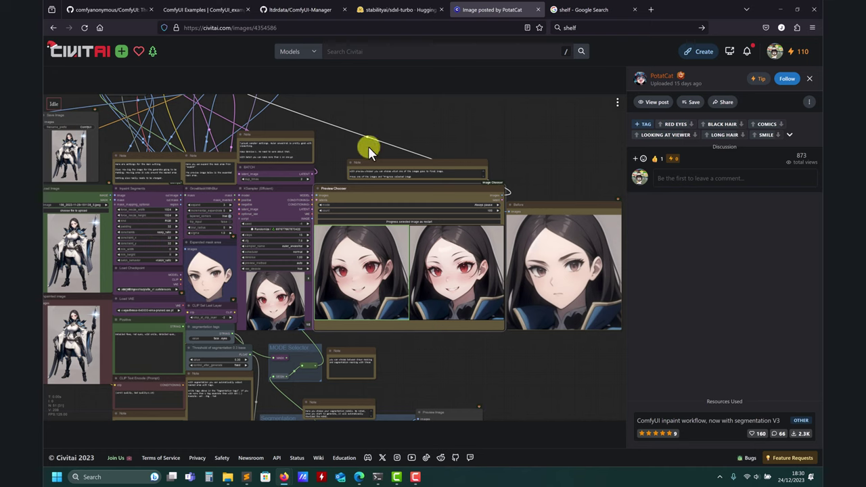
click(780, 10)
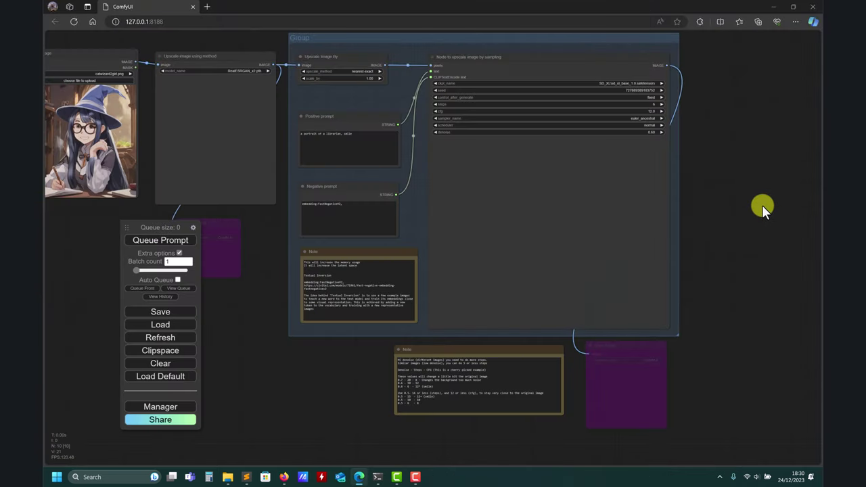
- Queue the upscaling workflow to generate the model-upscaled and resampled images of the librarian portrait
drag(239, 375, 232, 352)
drag(325, 366, 359, 387)
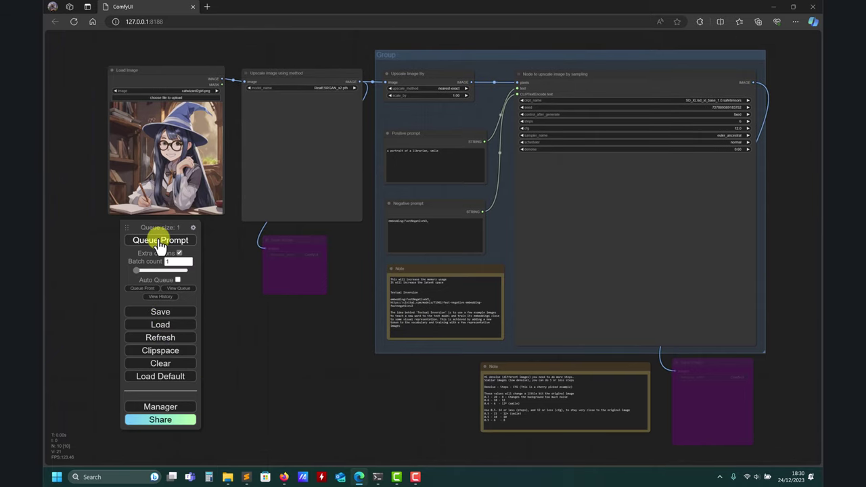
drag(230, 265, 305, 332)
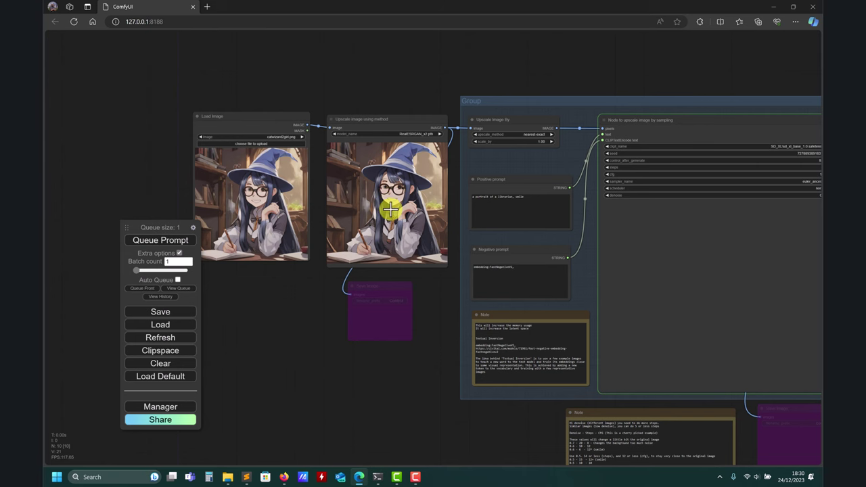
drag(423, 351, 267, 321)
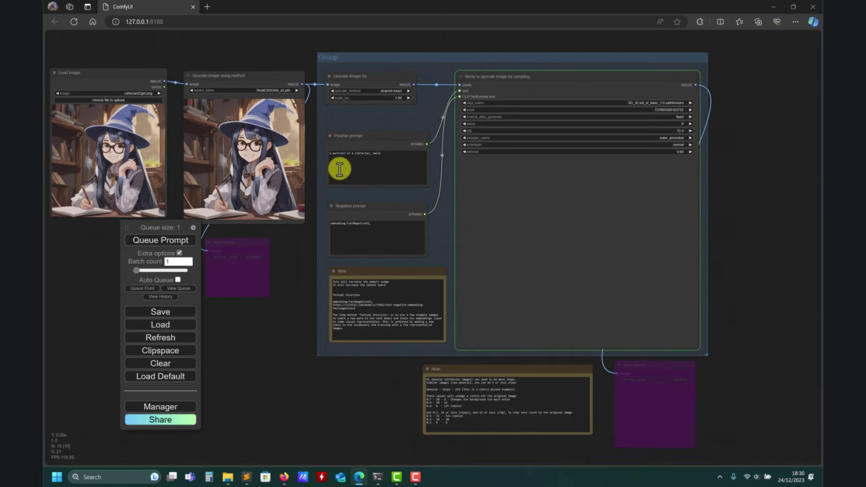
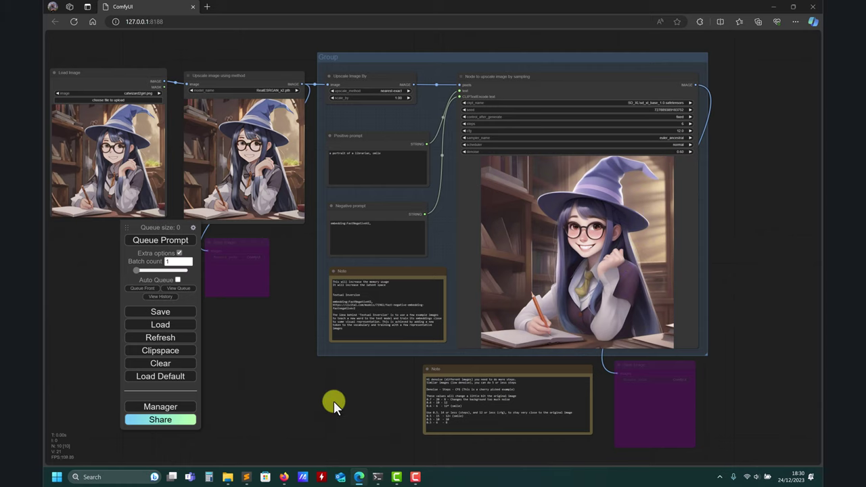
drag(334, 402, 398, 381)
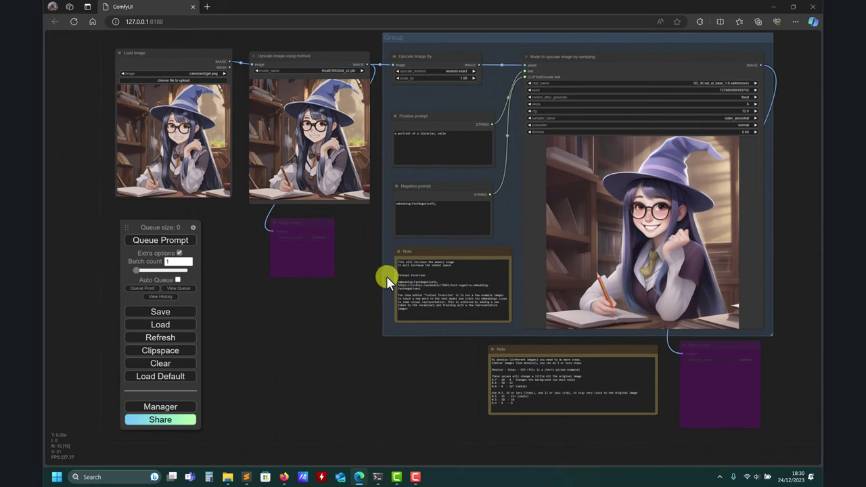
mouse_move(386, 276)
mouse_down()
mouse_move(354, 271)
mouse_move(400, 266)
mouse_up()
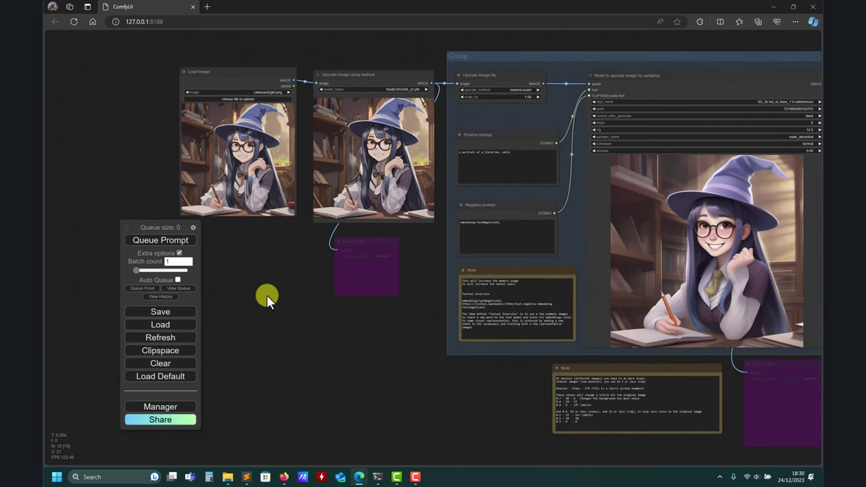
- Examine the source portrait in the Load Image node up close, around the face and hand
scroll(266, 295, up, 5)
drag(281, 248, 474, 348)
scroll(395, 326, up, 3)
scroll(505, 174, up, 5)
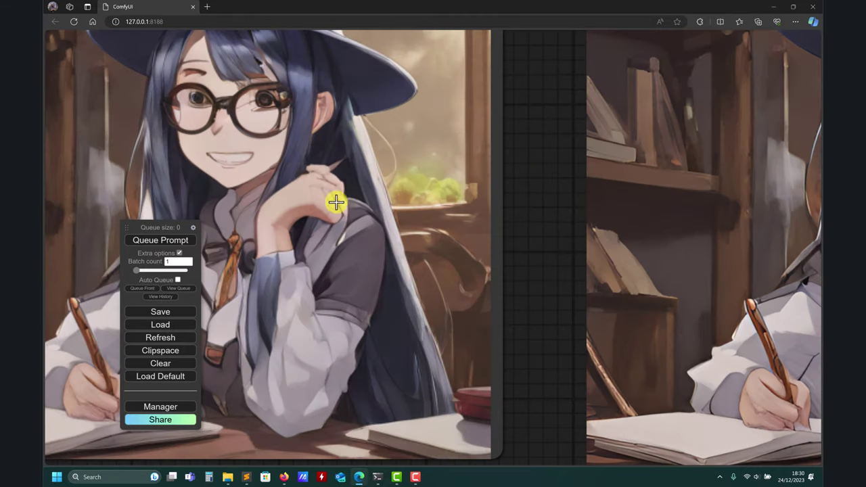
scroll(368, 209, up, 4)
scroll(473, 237, down, 5)
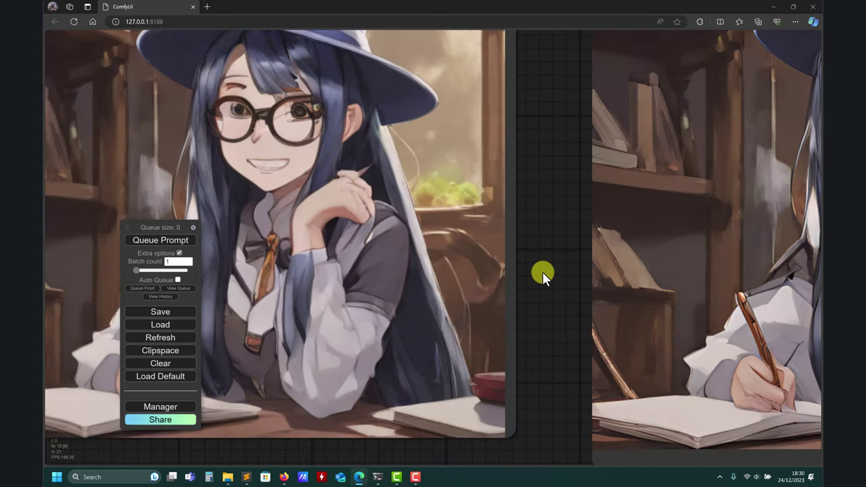
- Inspect the fine detail of the hand and clothing in the "Upscale image using method" node's result
drag(542, 271, 131, 226)
scroll(648, 139, up, 5)
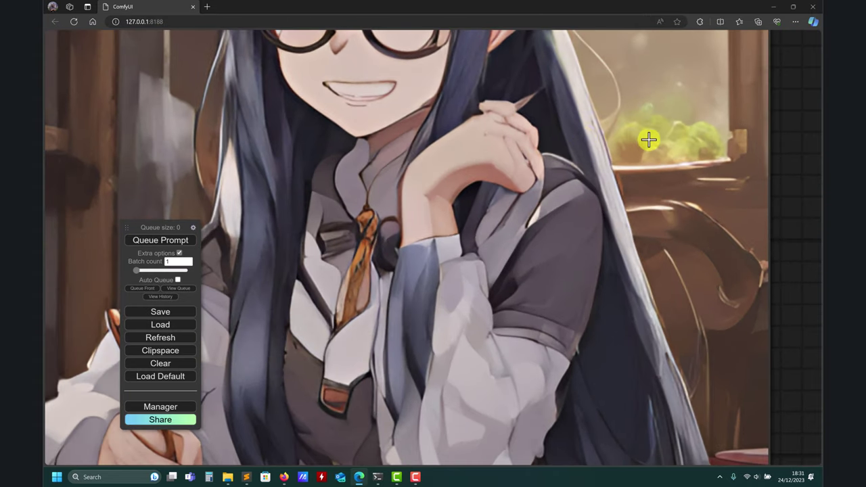
scroll(609, 129, up, 2)
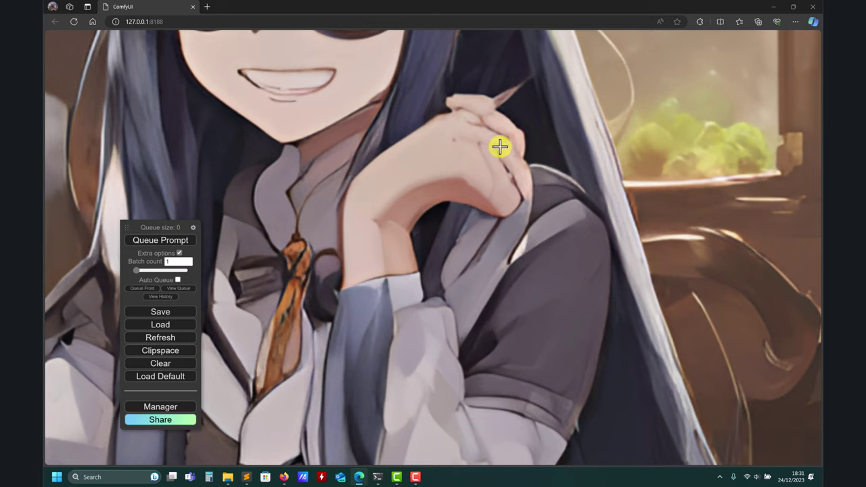
scroll(501, 167, down, 2)
scroll(494, 170, up, 3)
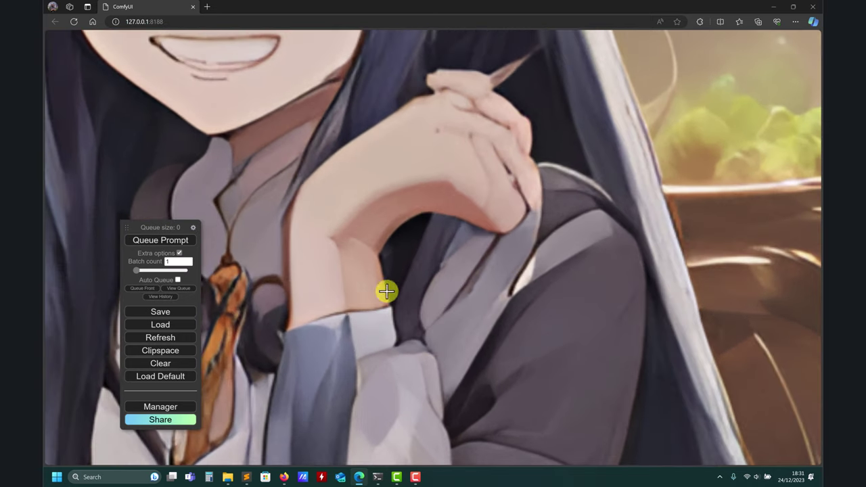
scroll(527, 168, down, 10)
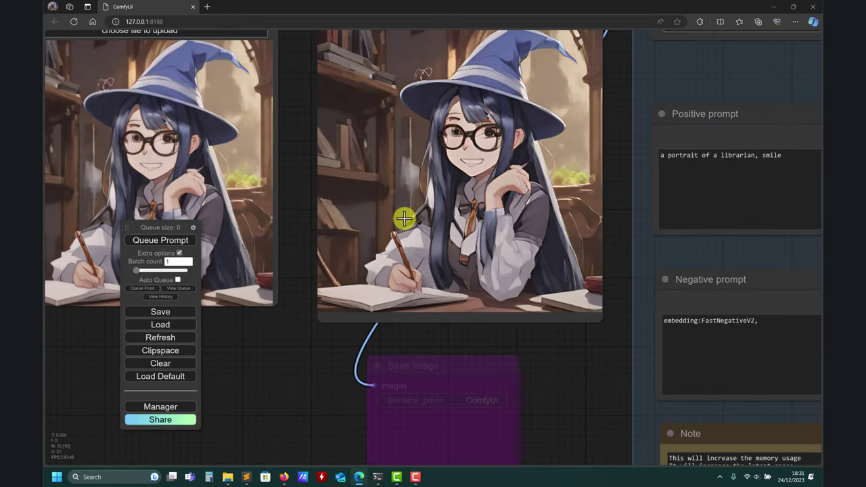
scroll(532, 130, up, 1)
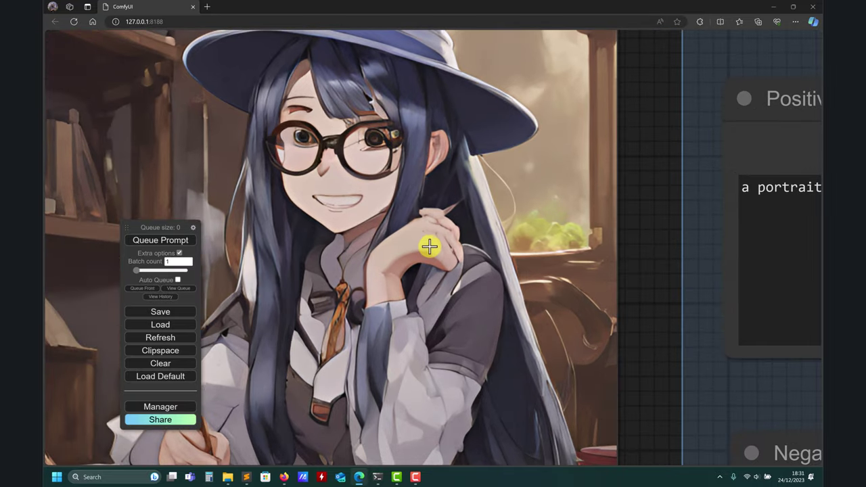
drag(643, 257, 657, 195)
scroll(426, 235, up, 1)
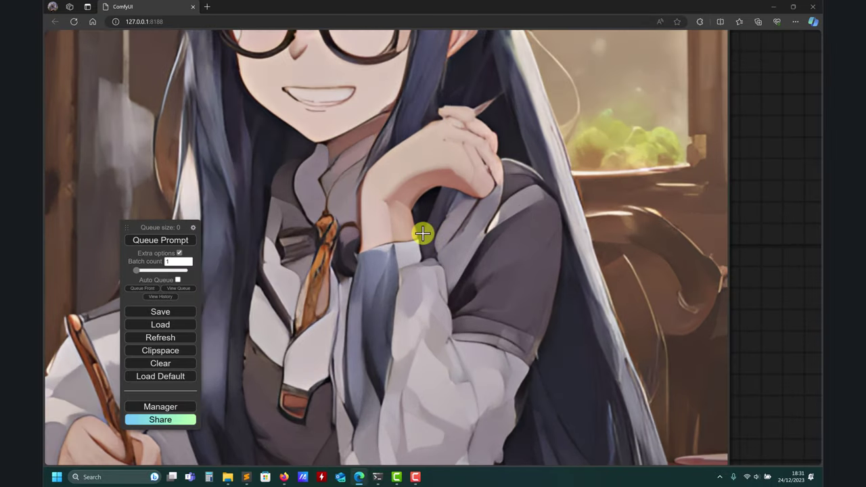
scroll(480, 188, down, 4)
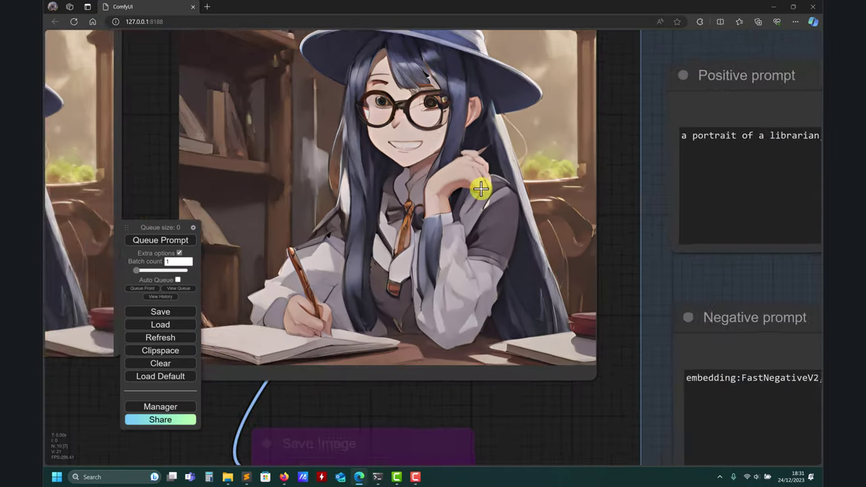
- Switch to File Explorer and open upscaling.jpeg from the AI-art-notes folder in Dropbox on drive D
mouse_move(233, 475)
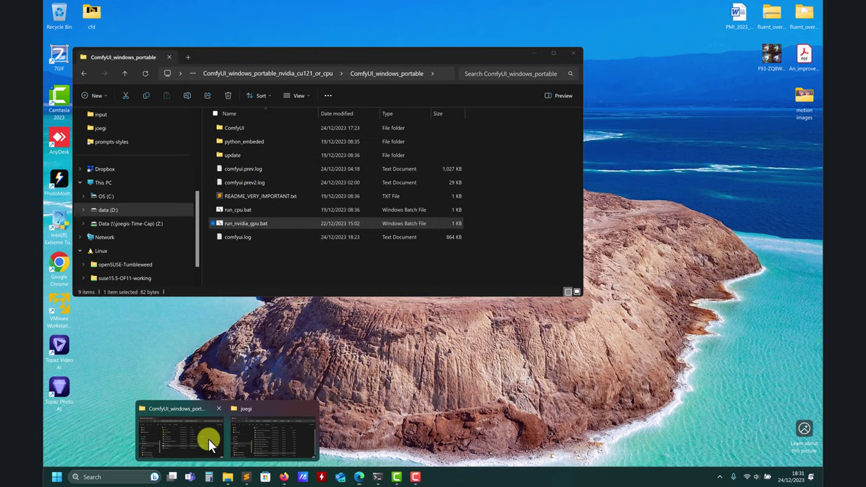
click(208, 438)
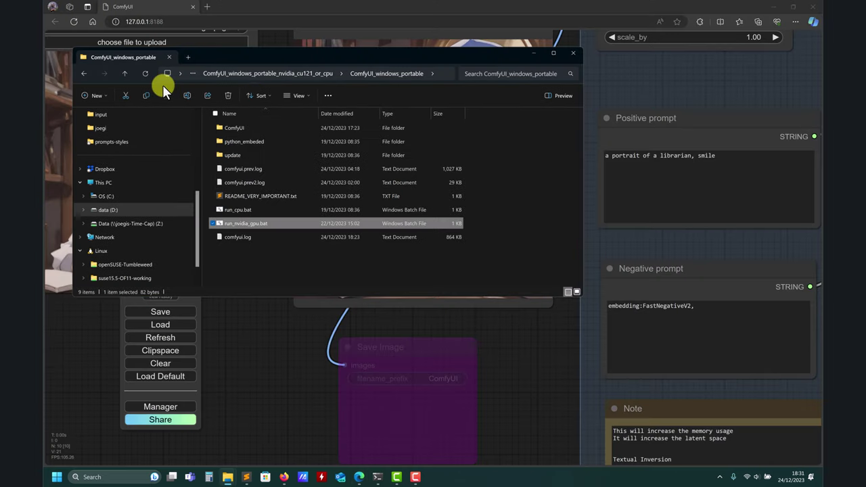
click(126, 74)
click(126, 74)
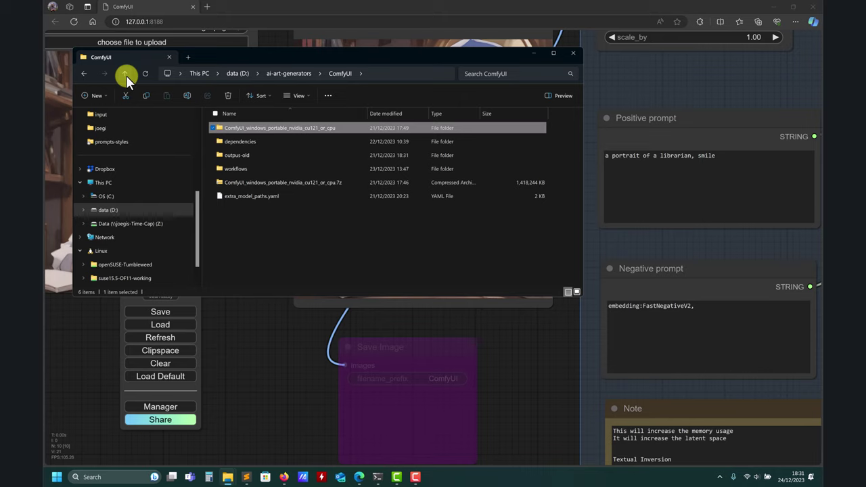
click(126, 74)
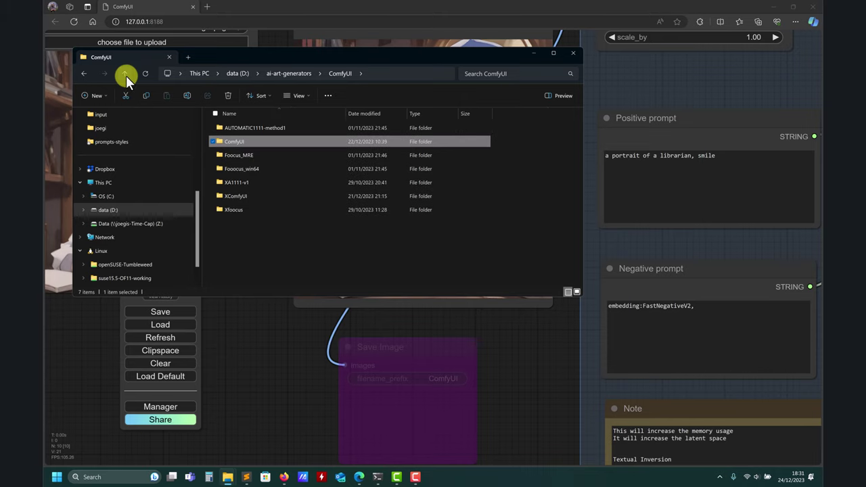
click(126, 74)
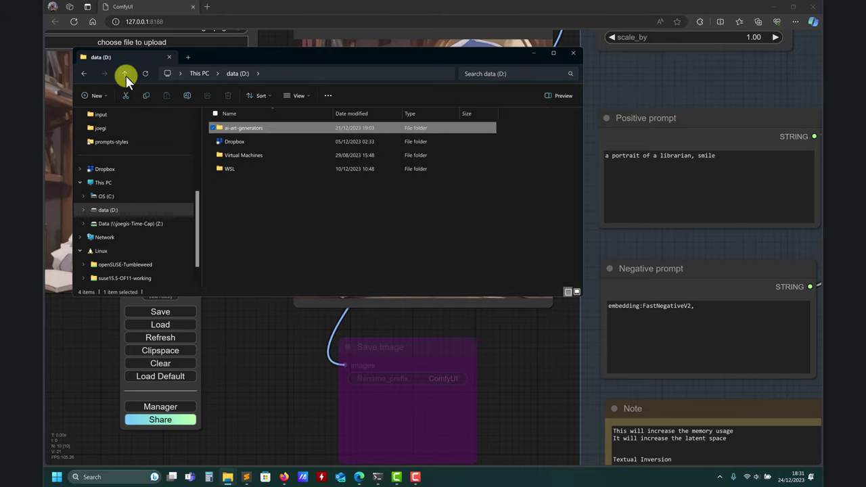
double_click(234, 140)
double_click(255, 127)
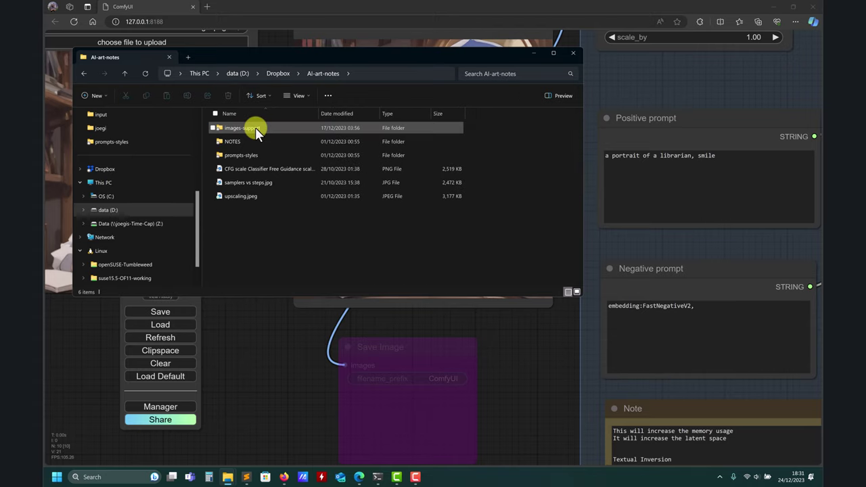
click(255, 196)
double_click(255, 196)
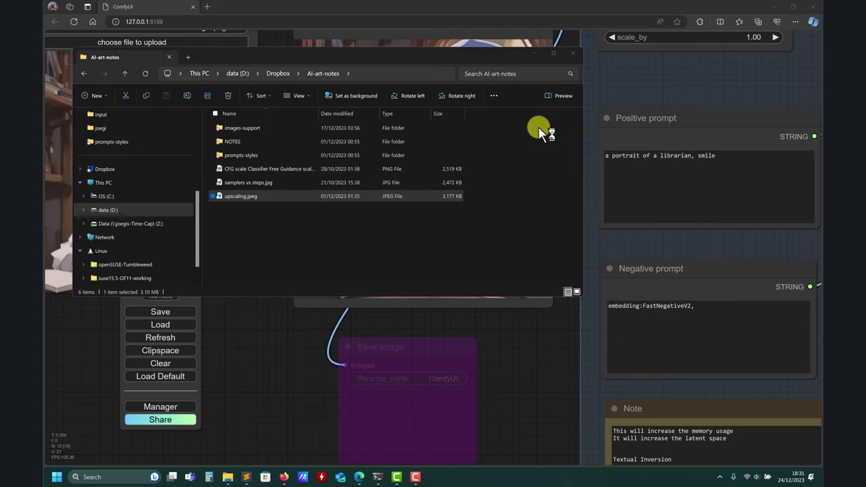
click(558, 41)
- Compare the upscaling methods in the butterfly chart, close the image, and return to ComfyUI
scroll(311, 187, up, 5)
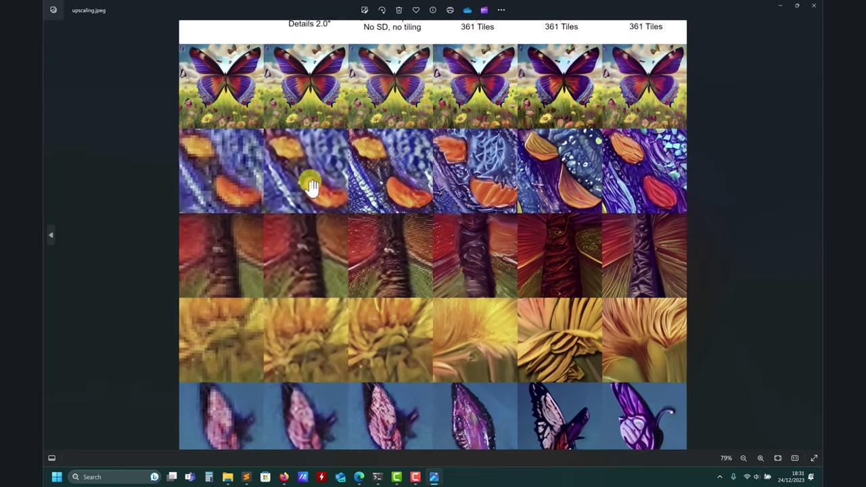
scroll(198, 208, up, 2)
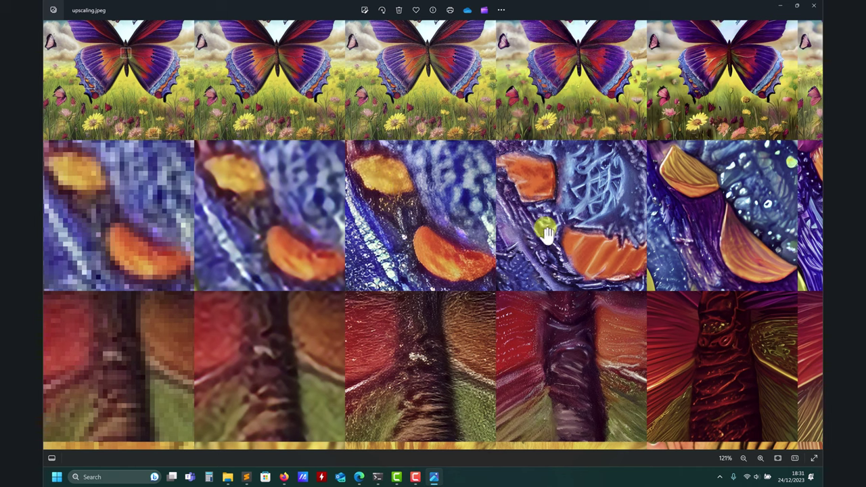
scroll(543, 237, down, 5)
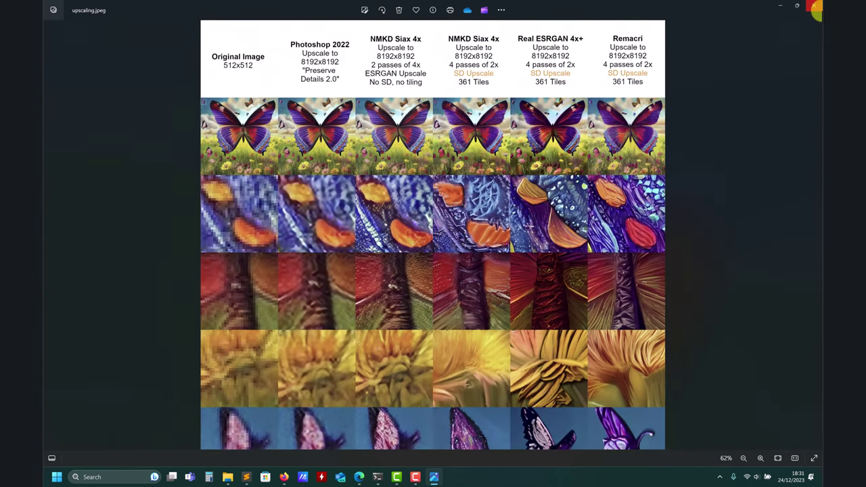
key(alt+F4)
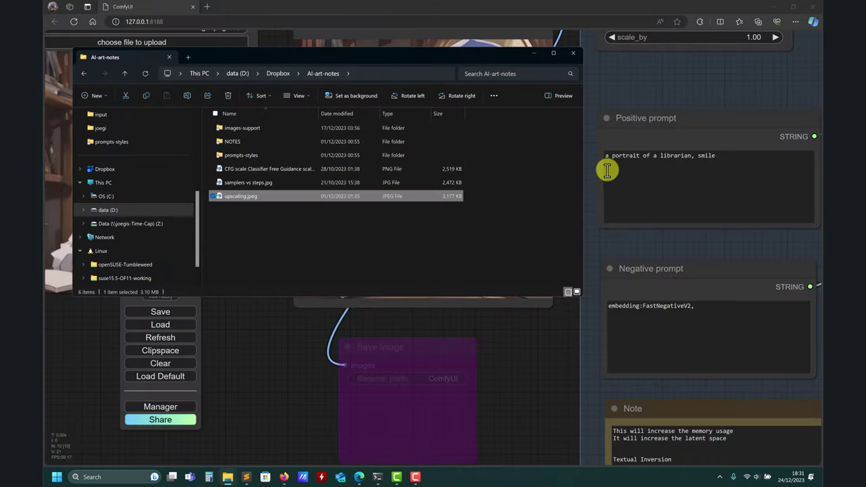
click(532, 53)
- Review the upscale models available in the "Upscale image using method" node and the sampling upscale nodes in the Group
scroll(509, 353, down, 3)
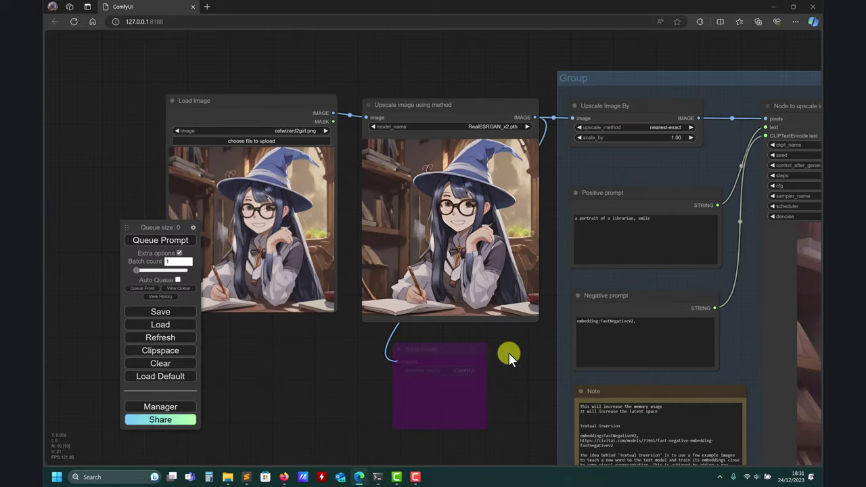
drag(516, 365, 511, 366)
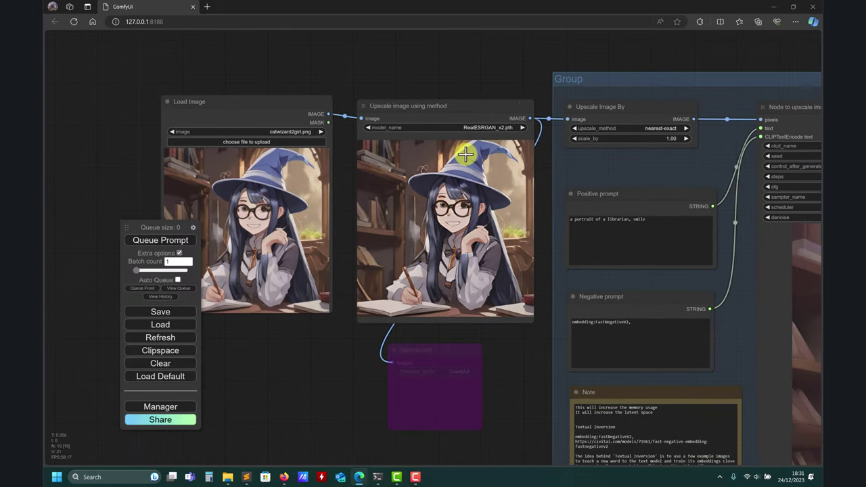
click(487, 127)
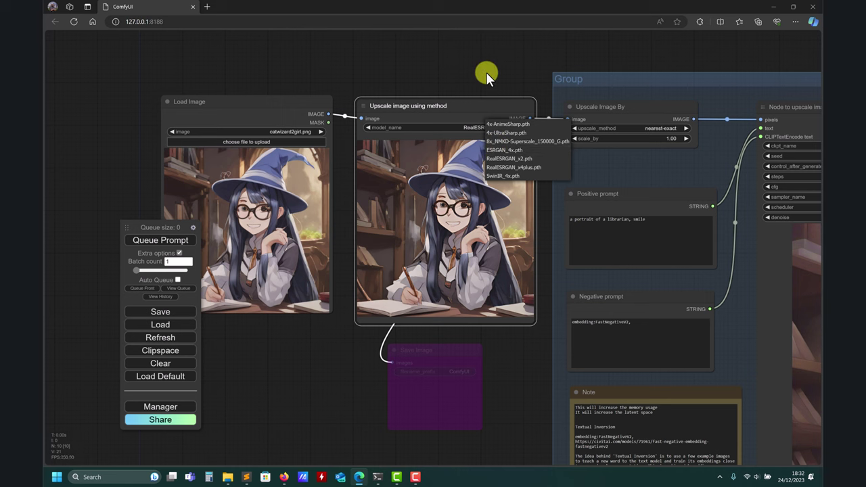
drag(485, 71, 358, 61)
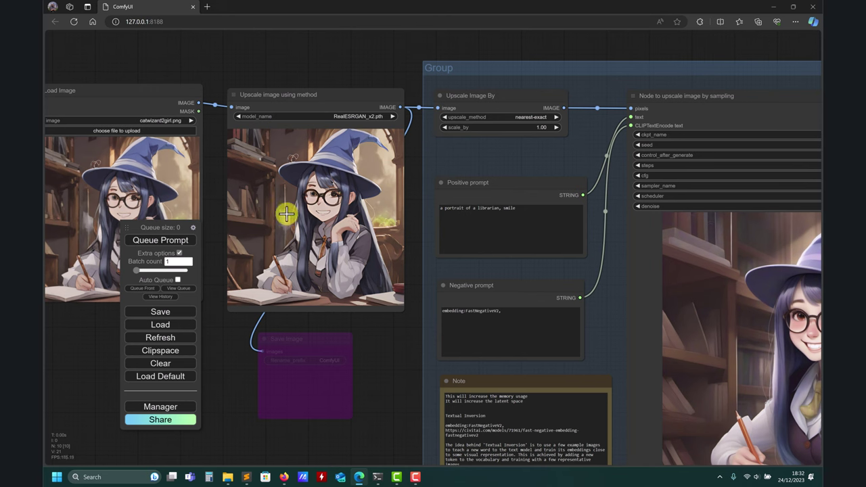
drag(406, 342, 392, 319)
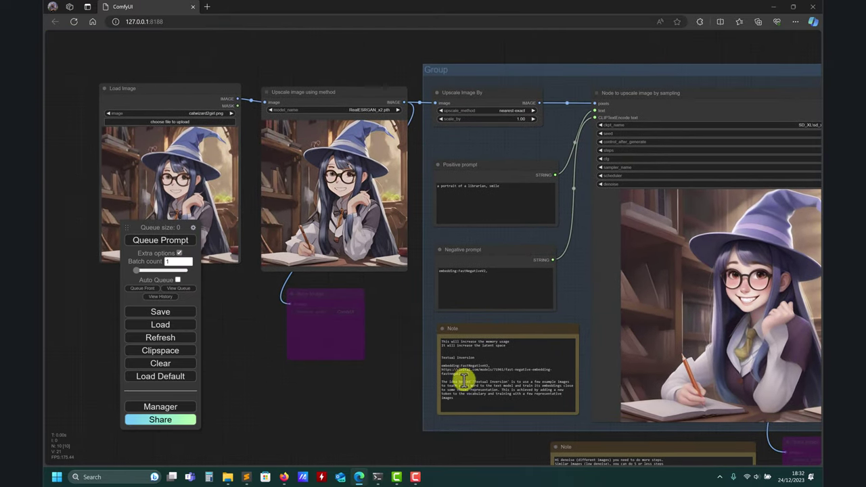
drag(427, 377, 336, 383)
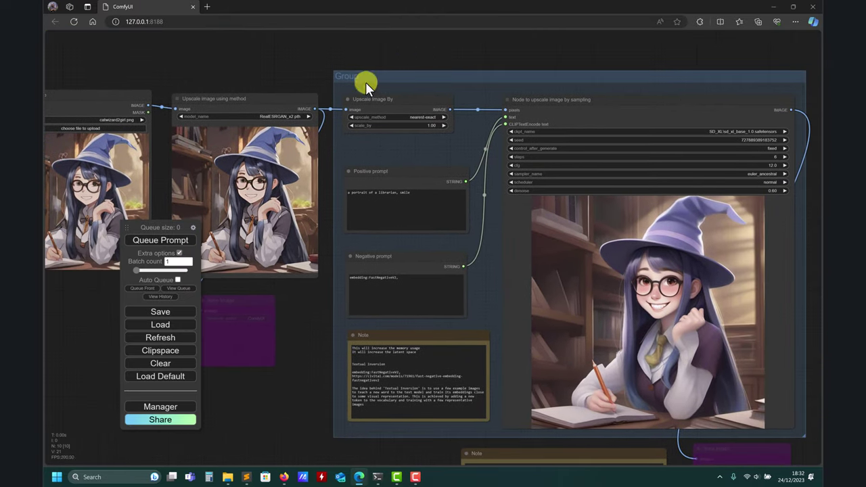
- Check the scale_by value of the "Upscale Image By" node in the Group
click(433, 125)
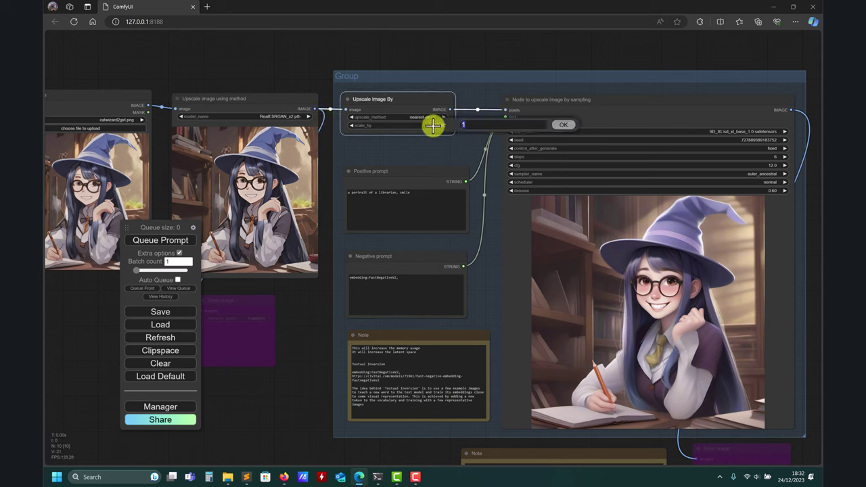
key(Return)
click(433, 125)
key(Return)
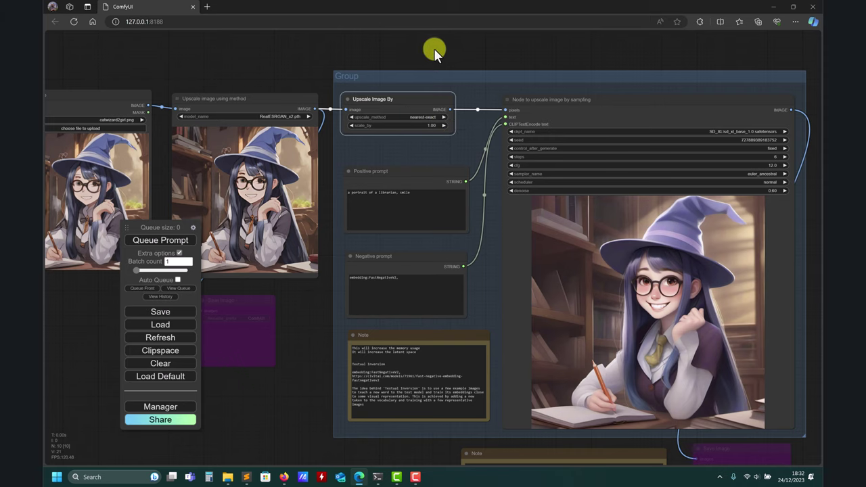
- Inspect the face, hands, clothing and background in the "Node to upscale image by sampling" result
drag(434, 48, 367, 49)
drag(755, 210, 723, 208)
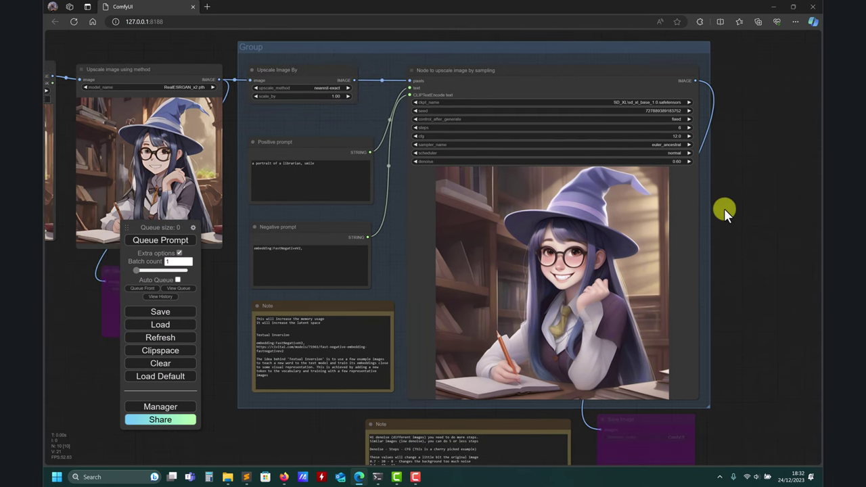
scroll(718, 224, up, 10)
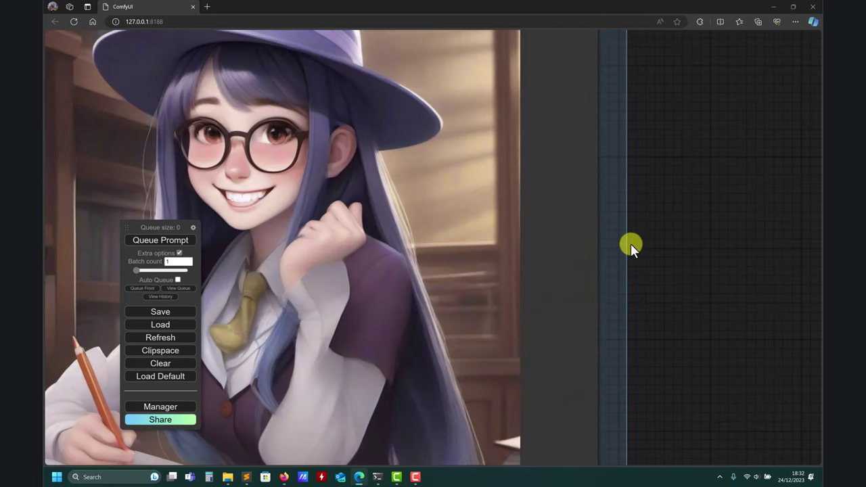
drag(630, 243, 767, 212)
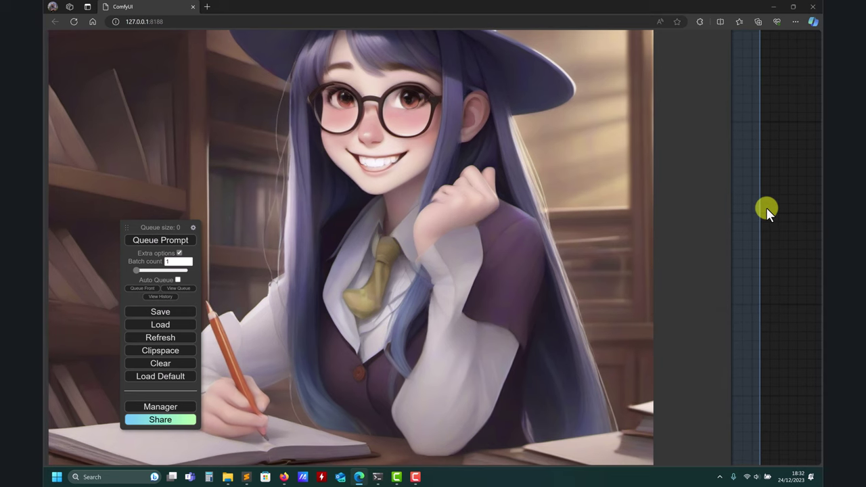
drag(779, 269, 794, 244)
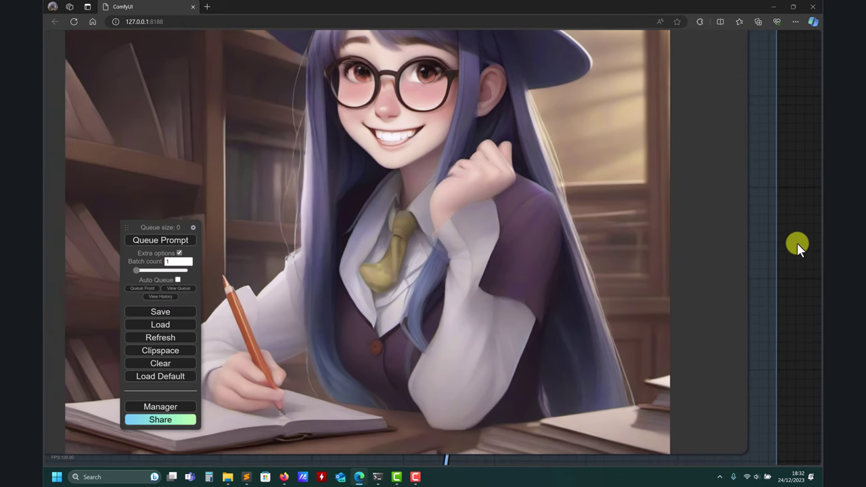
scroll(784, 243, down, 2)
scroll(773, 236, down, 1)
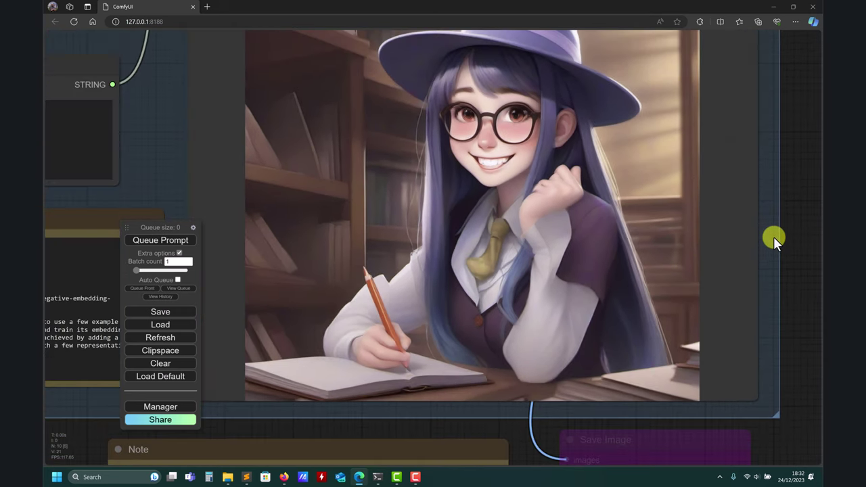
scroll(744, 236, up, 2)
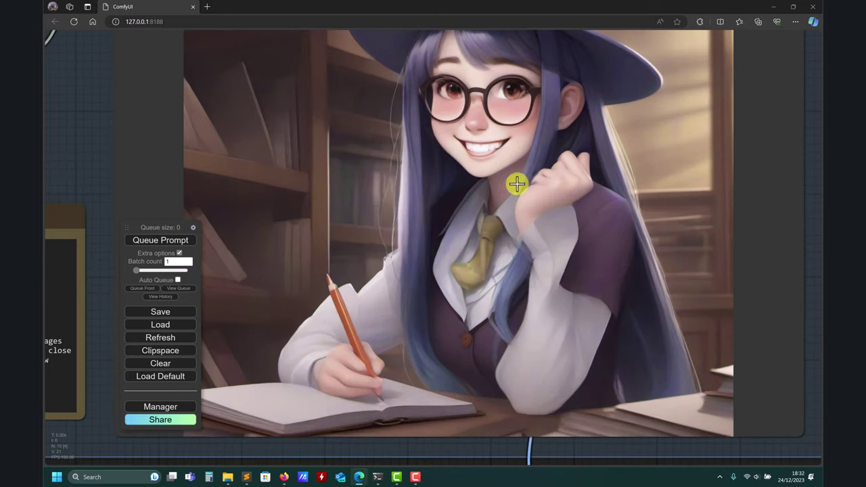
scroll(624, 223, down, 3)
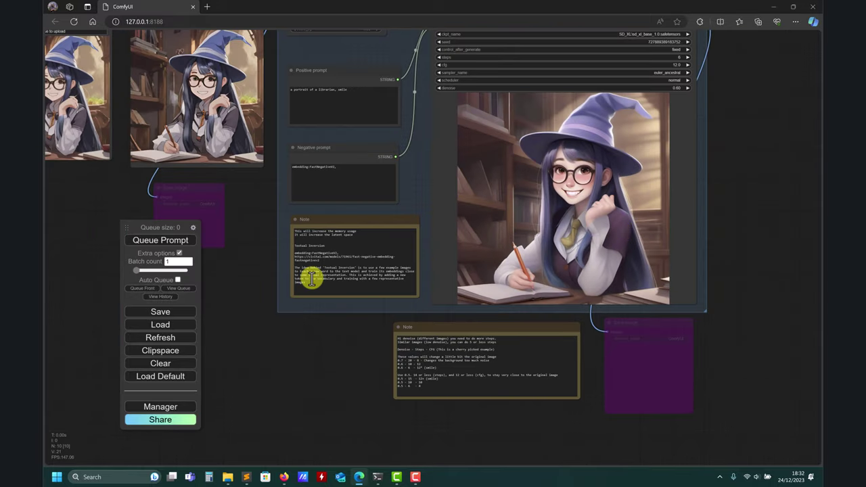
- Remove "smile" from the Positive prompt so it reads "a portrait of a librarian," and queue the workflow
drag(228, 265, 278, 316)
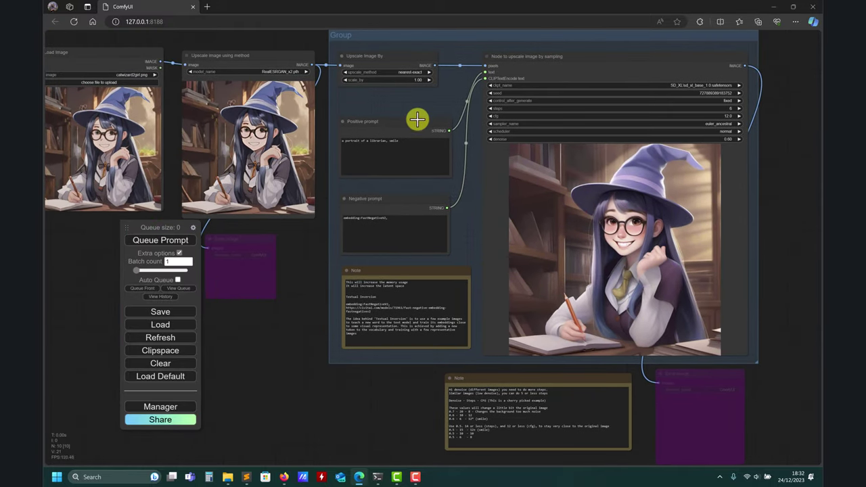
click(402, 145)
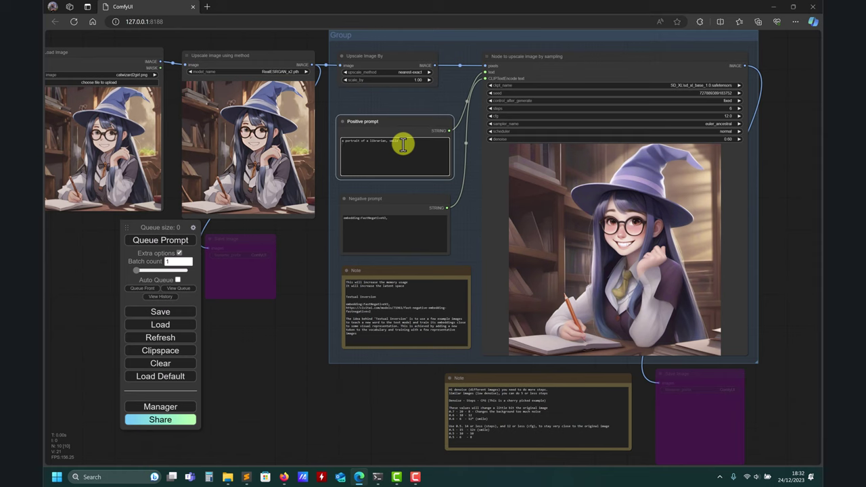
click(377, 225)
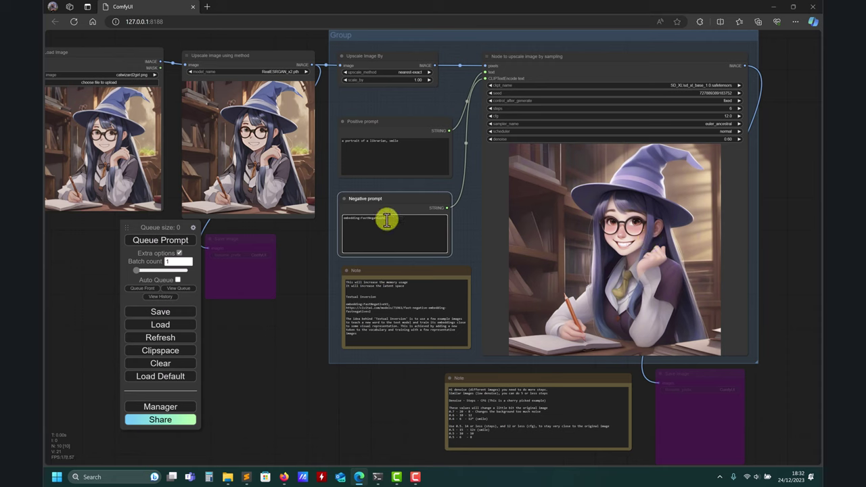
drag(387, 140, 448, 144)
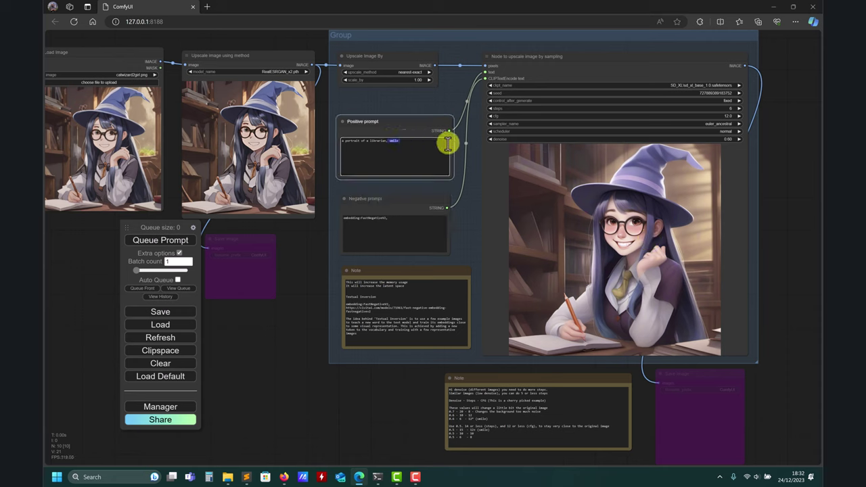
click(154, 242)
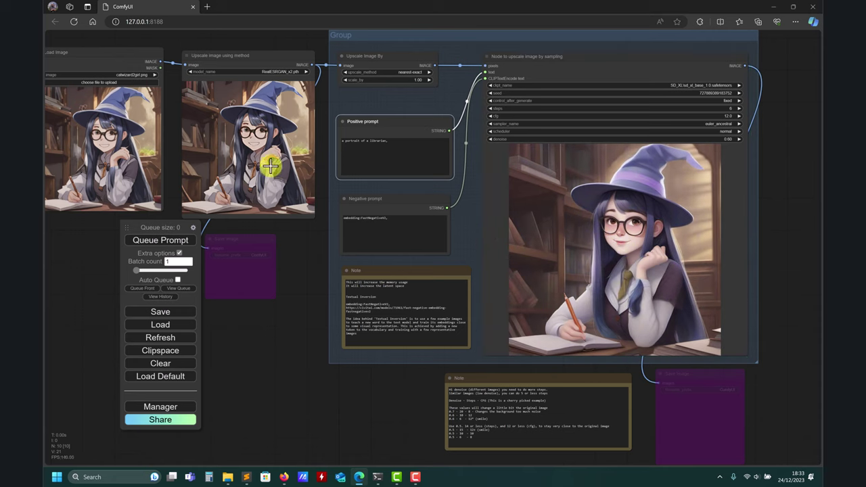
- Add "smile," back to the Positive prompt, append unwanted traits including "bad anatomy" to the Negative prompt, and queue the workflow
click(417, 147)
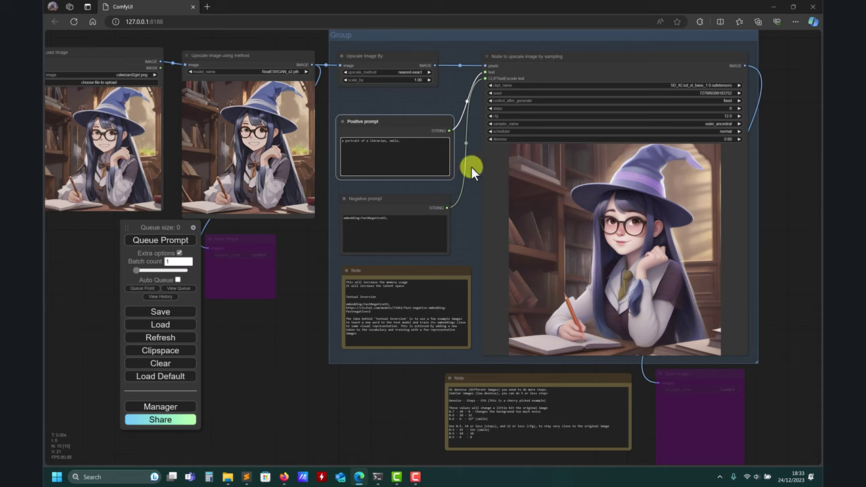
click(402, 223)
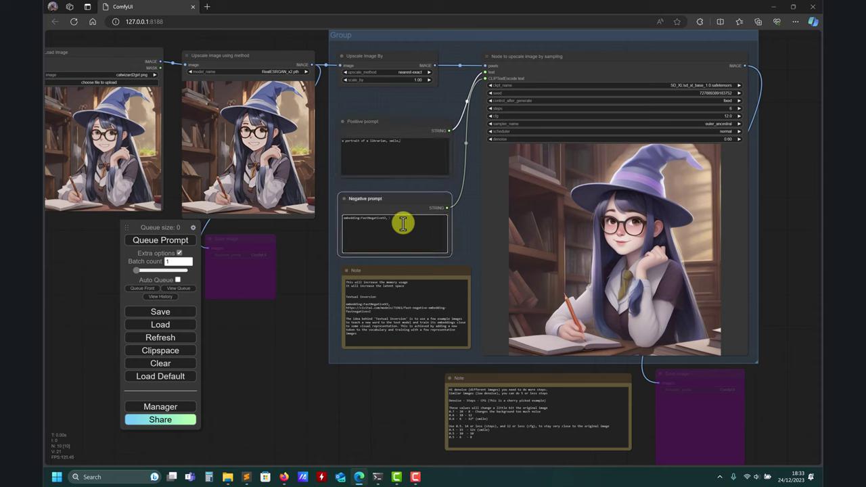
text(d anatomy)
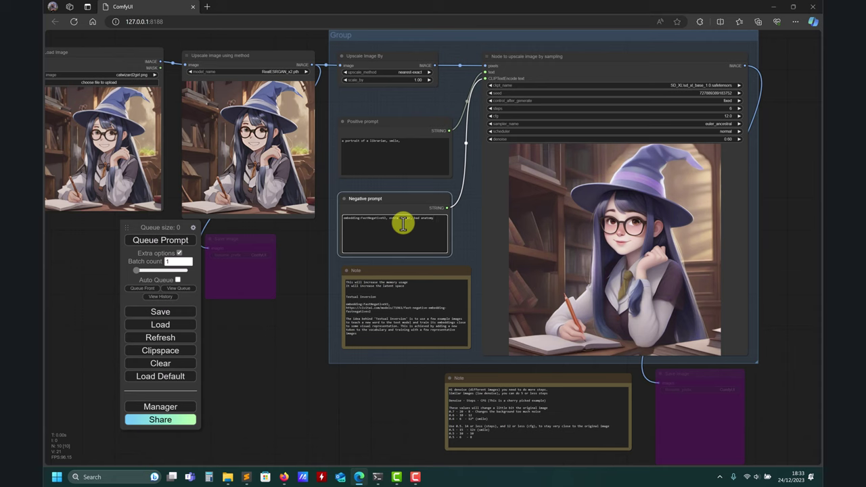
click(172, 238)
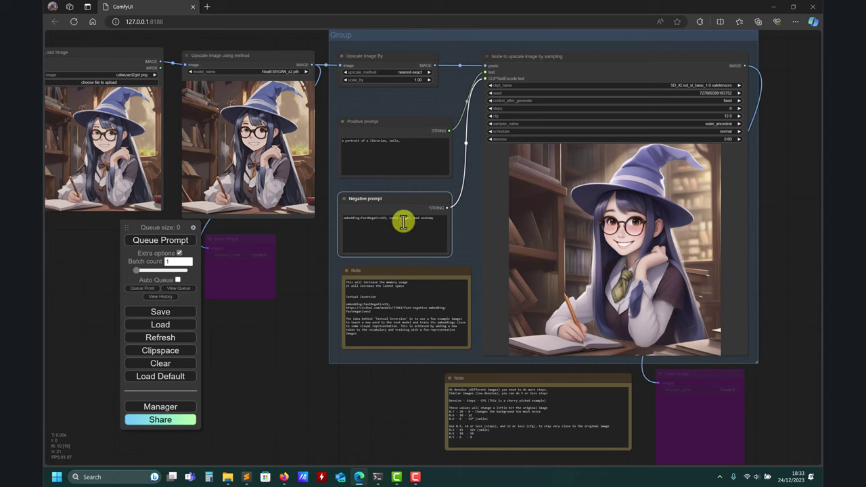
- Reduce the Negative prompt to "embedding:FastNegativeV2," by deleting the added terms, and queue the workflow again
drag(390, 218, 461, 217)
text(d)
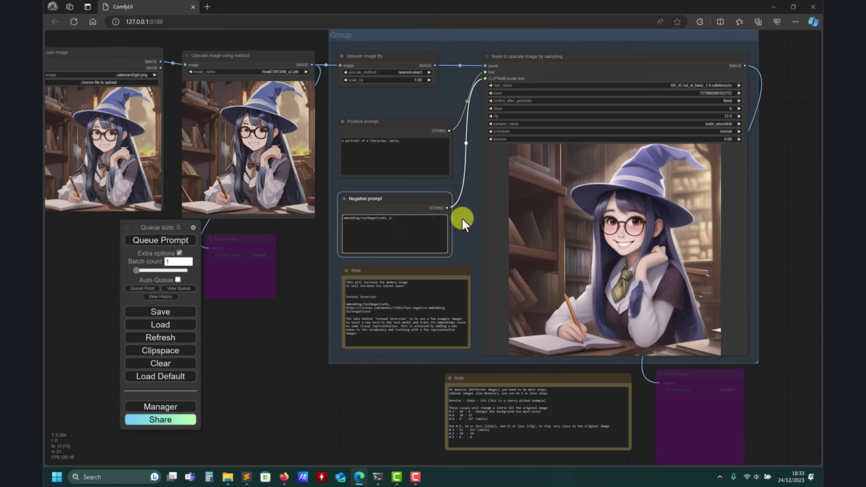
click(145, 242)
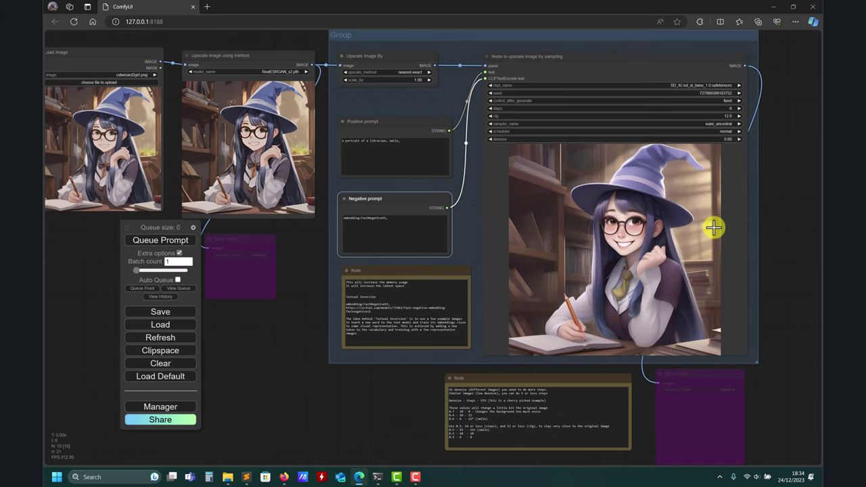
- Review the FastNegativeV2 embedding in the Negative prompt and the Note explaining Textual Inversion
click(405, 224)
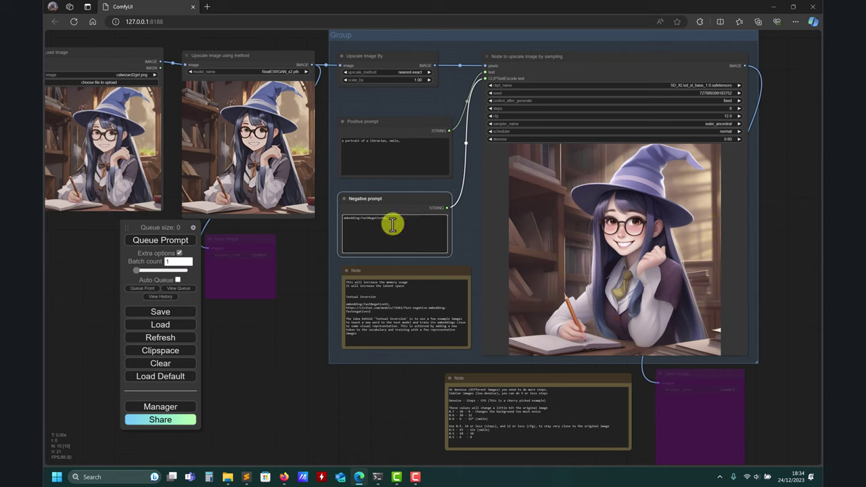
drag(393, 219, 335, 218)
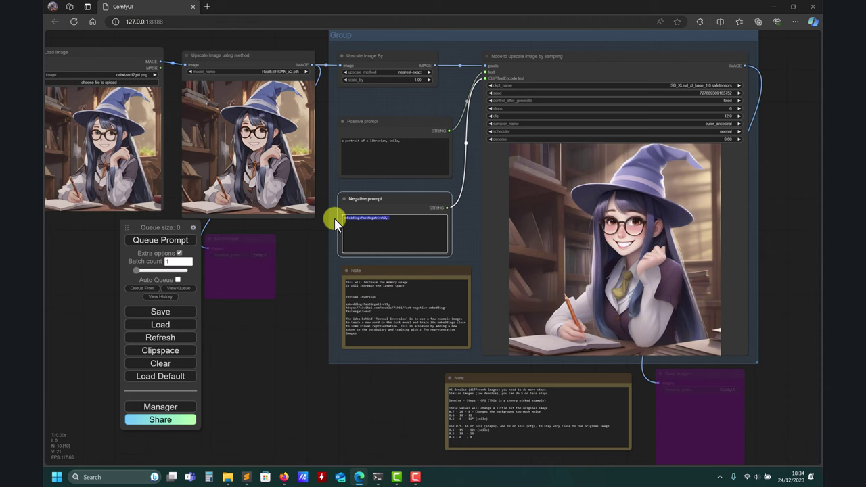
drag(313, 249, 315, 265)
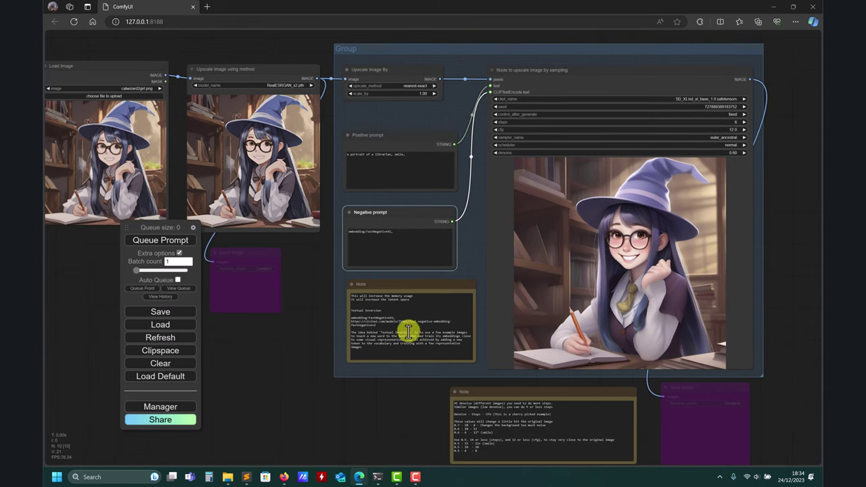
drag(306, 364, 294, 348)
- Read the Note below the Group on combinations of denoise, steps and CFG values
scroll(295, 352, down, 2)
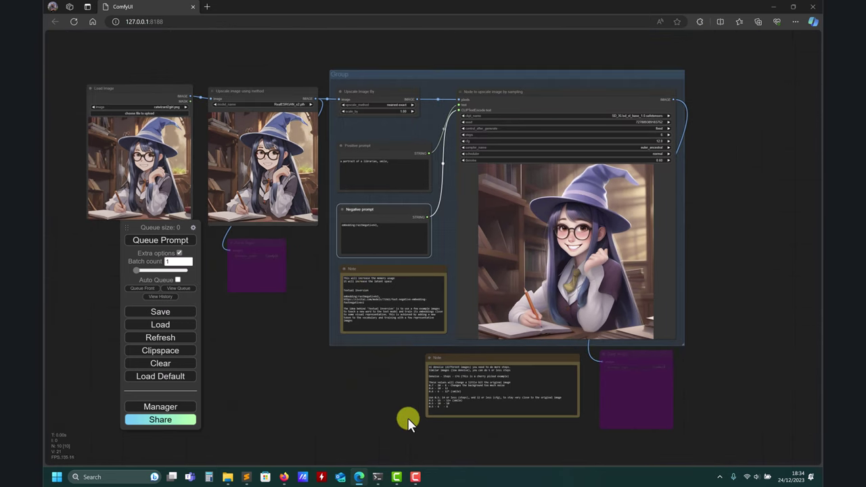
scroll(377, 407, up, 3)
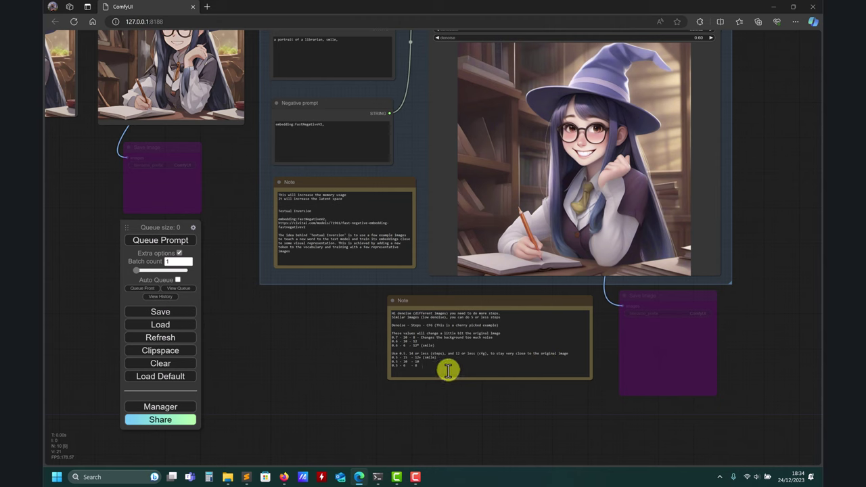
drag(349, 350, 340, 386)
scroll(340, 387, down, 3)
drag(324, 349, 372, 327)
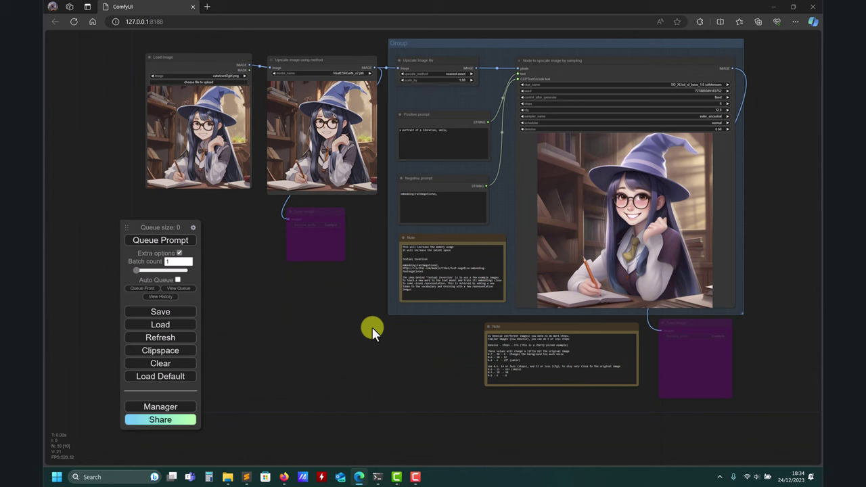
- Switch to the joegi workflows folder in File Explorer and load SDXL_TURBO_img2img-clean.json onto the ComfyUI canvas
mouse_move(228, 473)
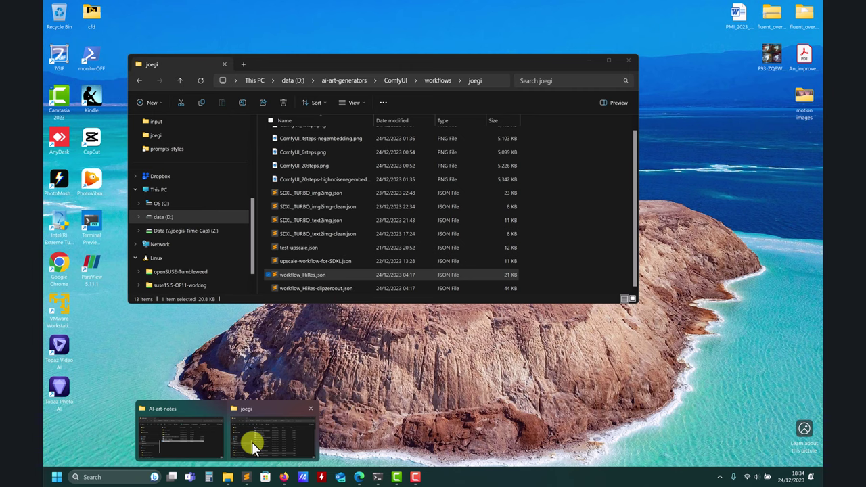
click(252, 441)
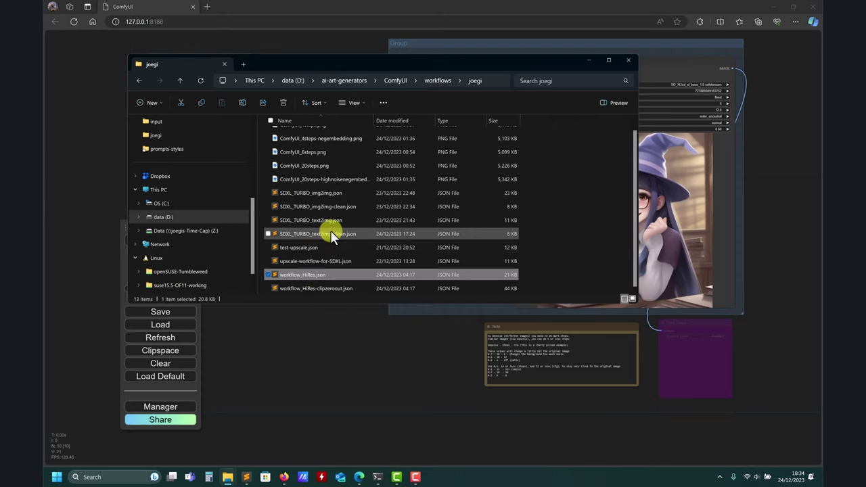
drag(314, 203, 352, 350)
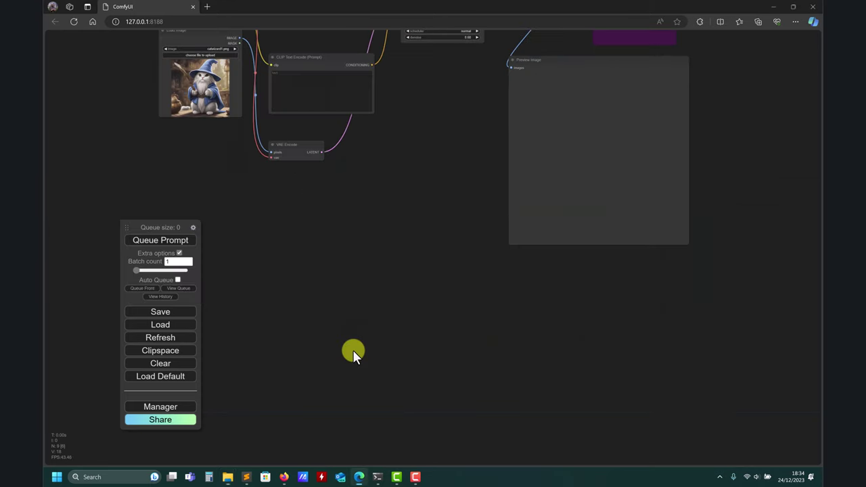
scroll(447, 345, up, 4)
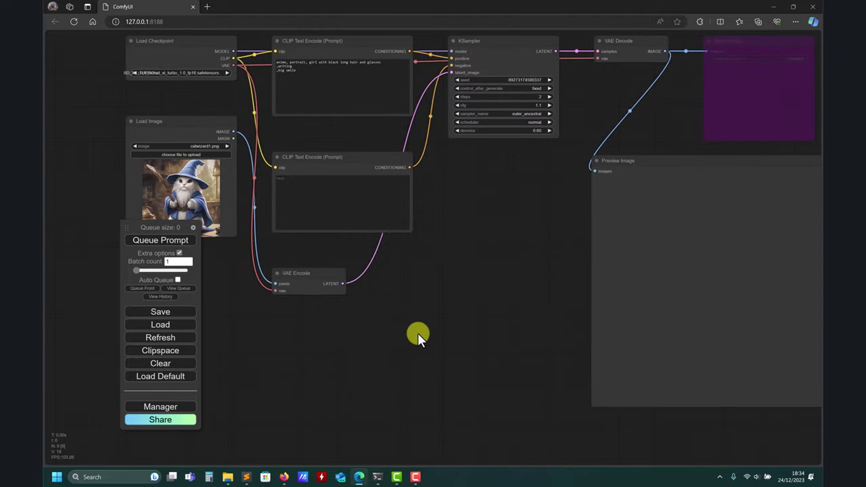
scroll(370, 327, down, 3)
drag(377, 331, 447, 316)
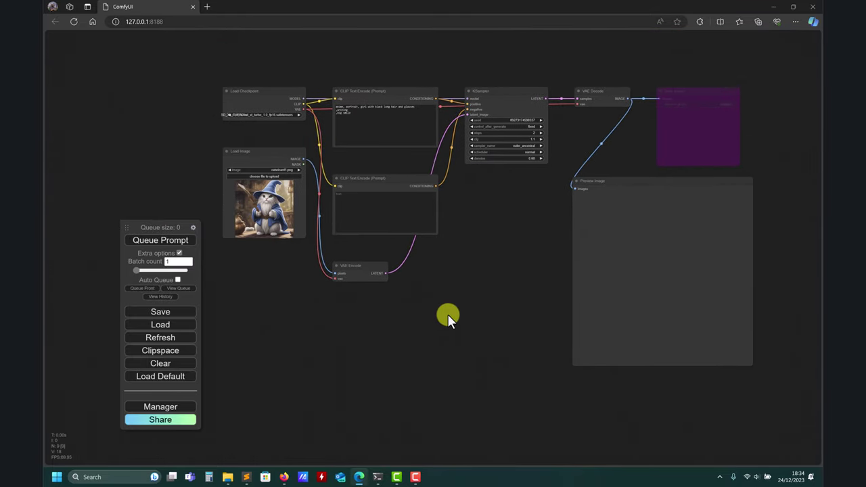